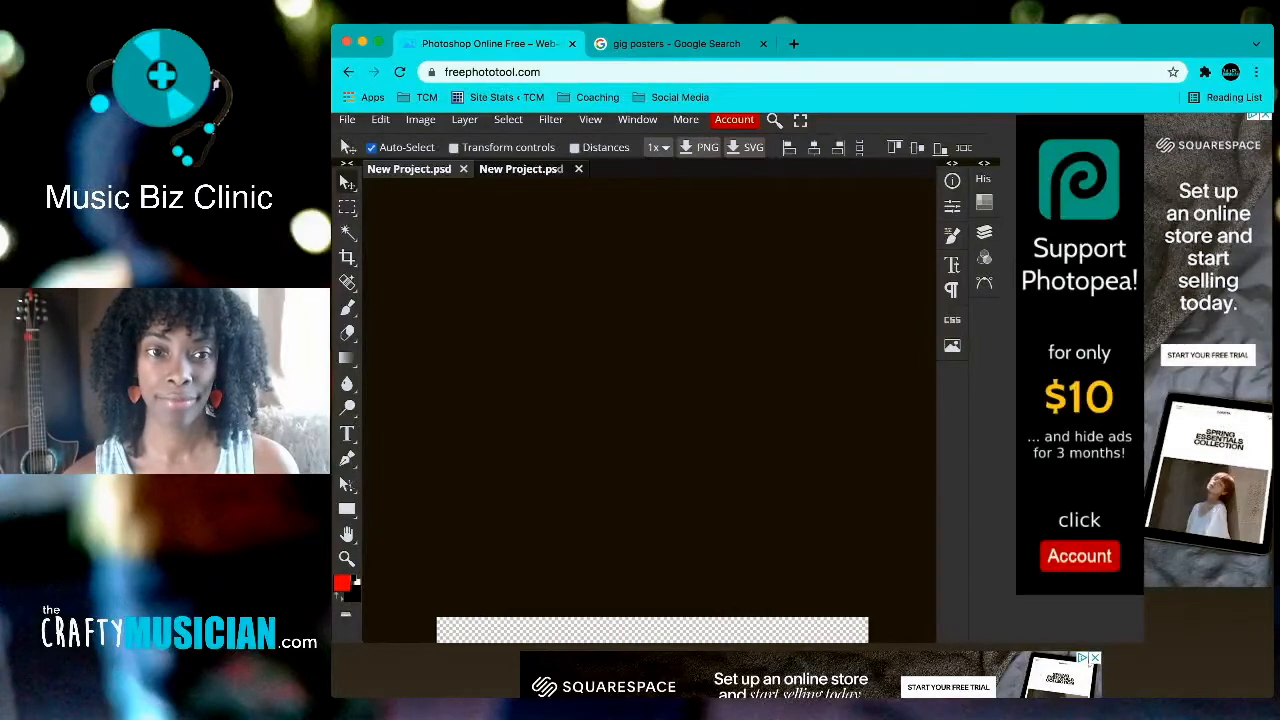
Step: Switch to the 'gig posters' Google Images search to review reference poster designs
scroll(640, 400, up, 3)
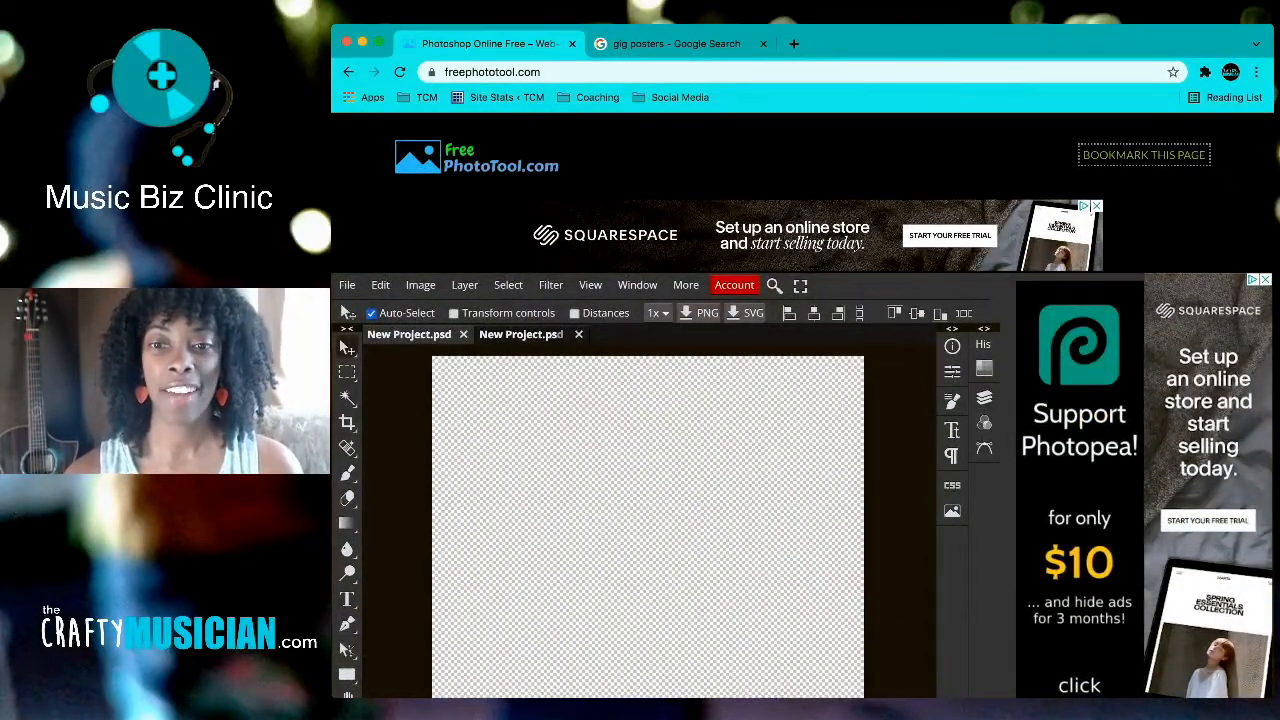
scroll(800, 400, down, 3)
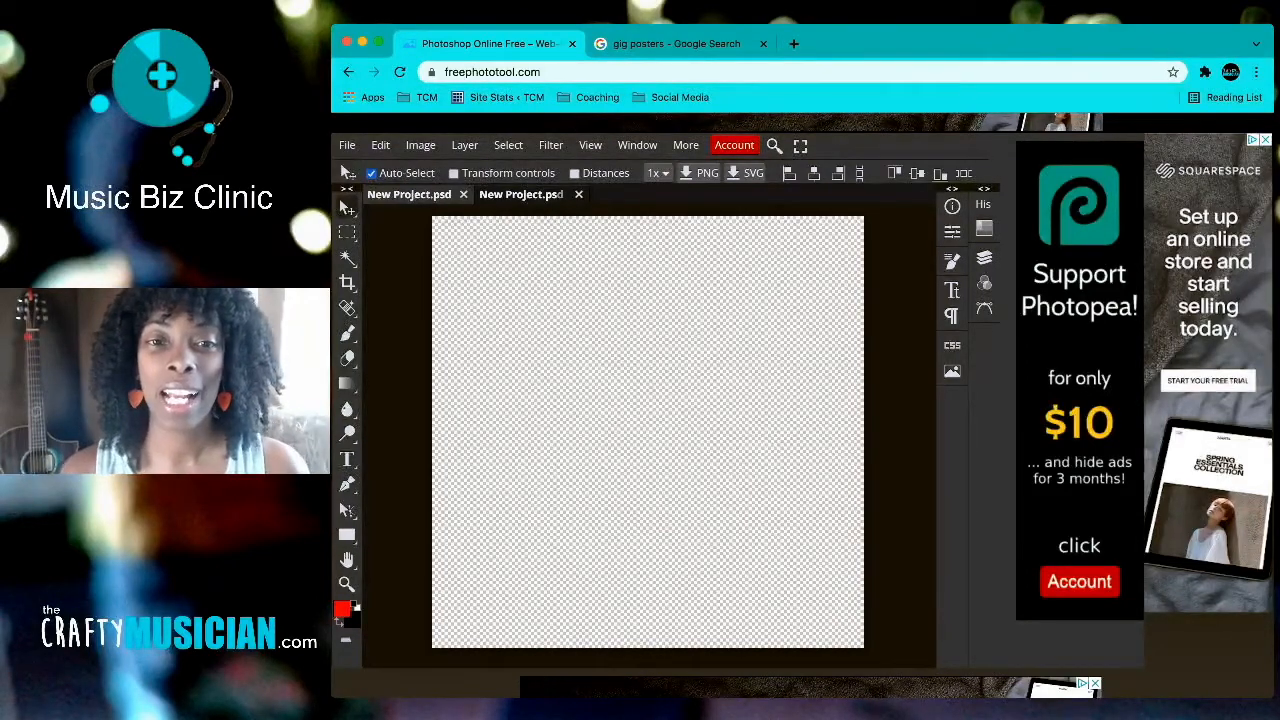
click(668, 44)
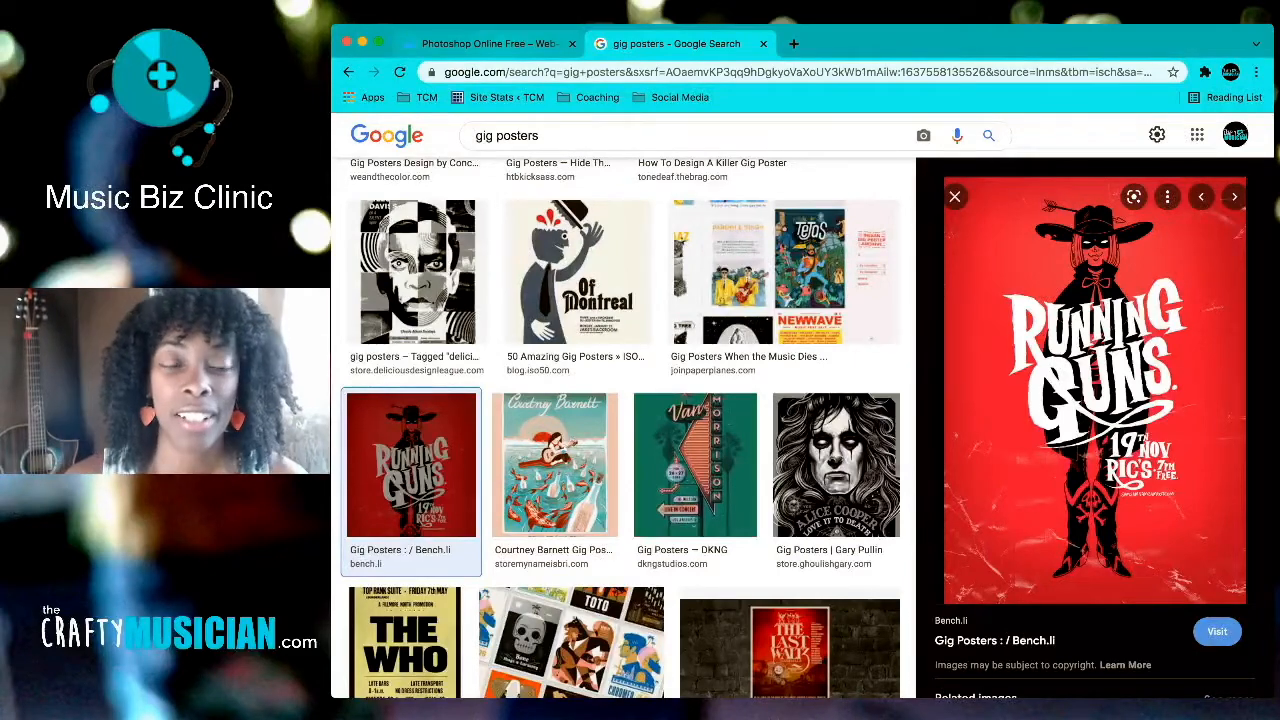
Step: Flip between the poster references and Photopea, ending on the blank New Project.psd canvas
key(ctrl+shift+Tab)
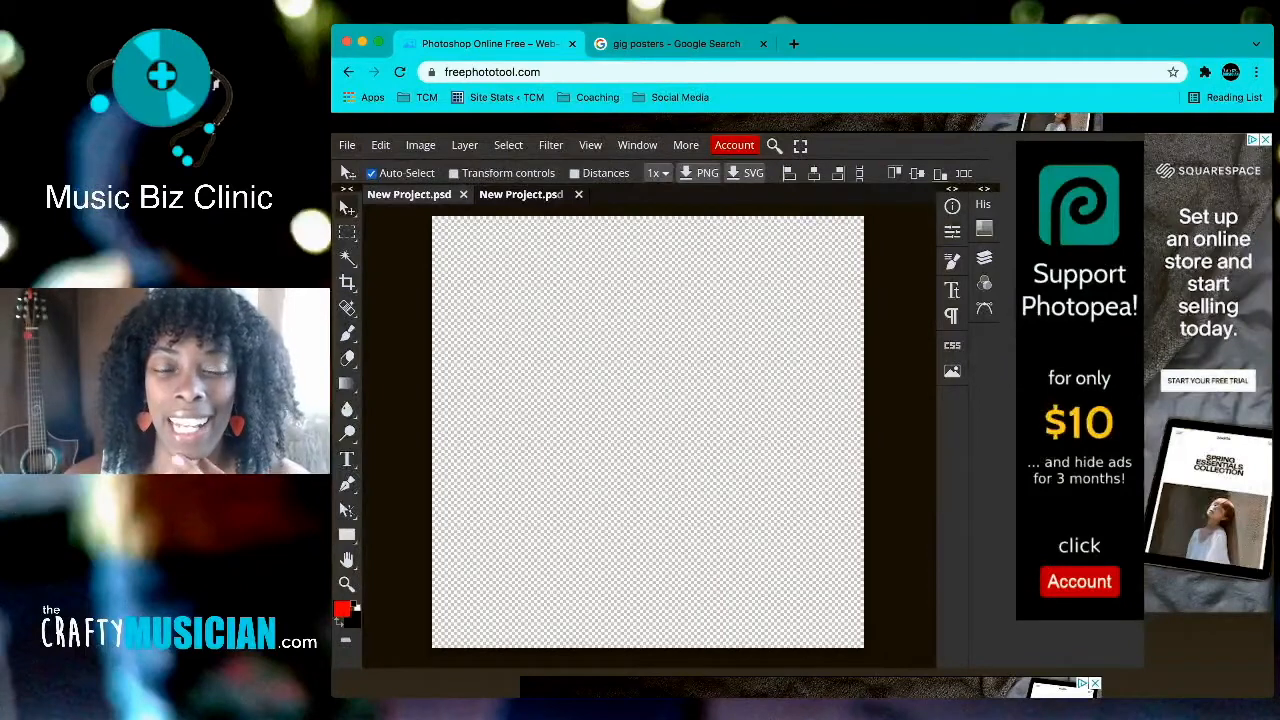
key(ctrl+Tab)
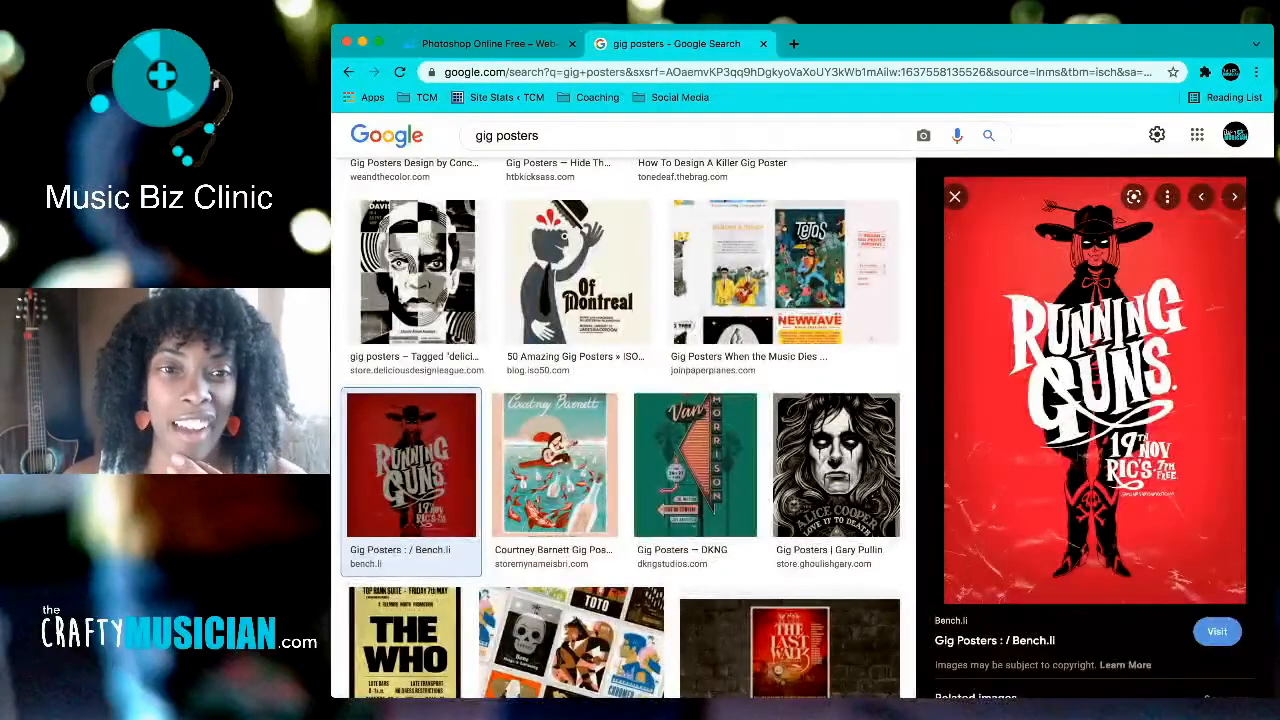
key(ctrl+Tab)
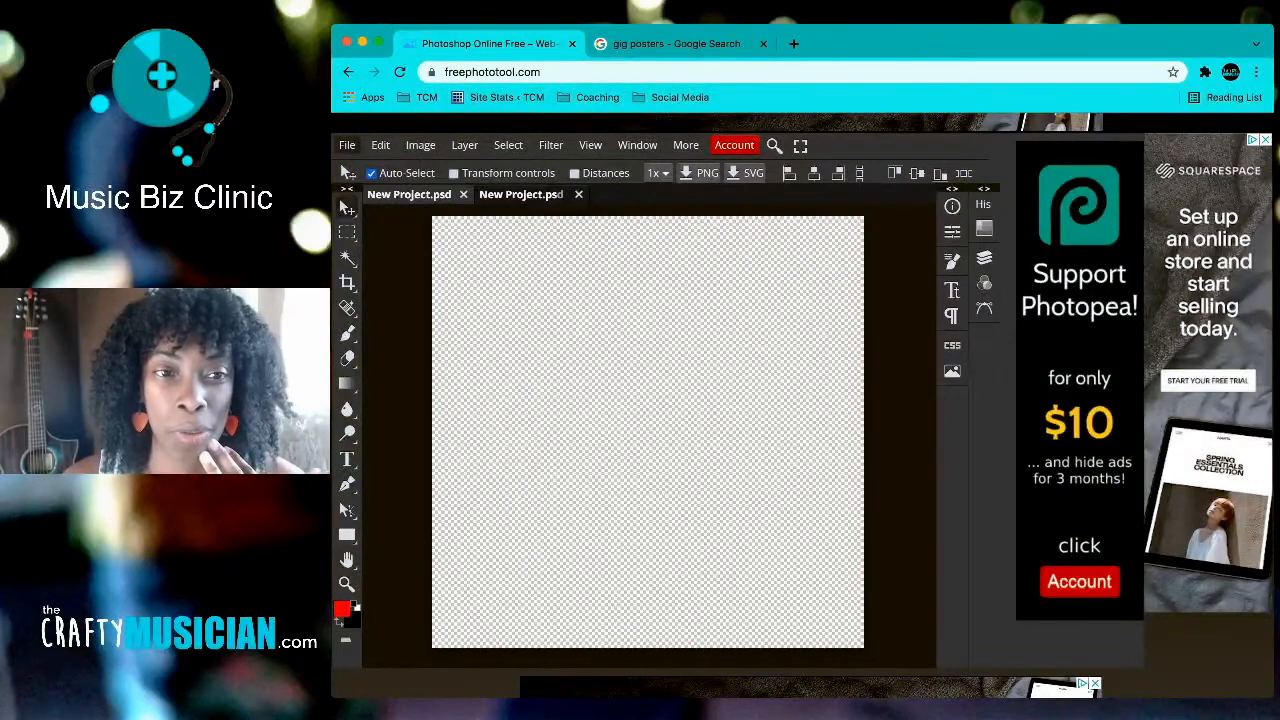
Step: Start a new project named 'Anitras _flyer'
click(347, 145)
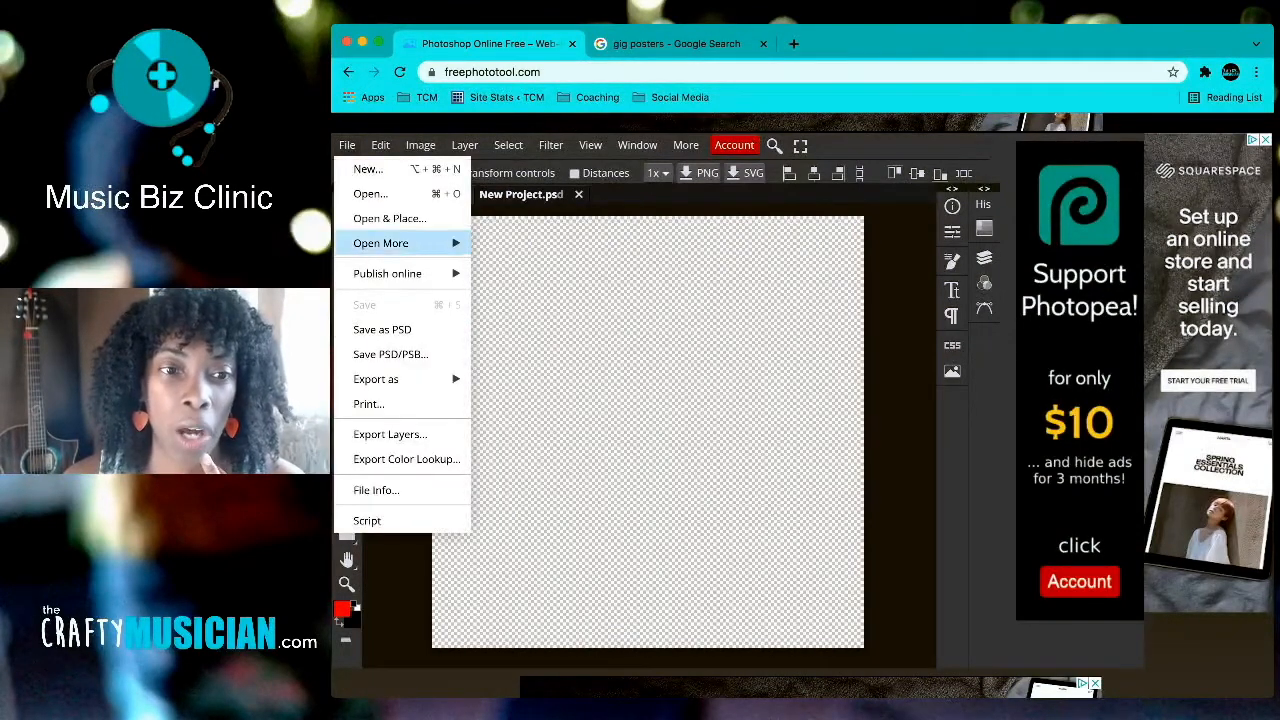
click(368, 169)
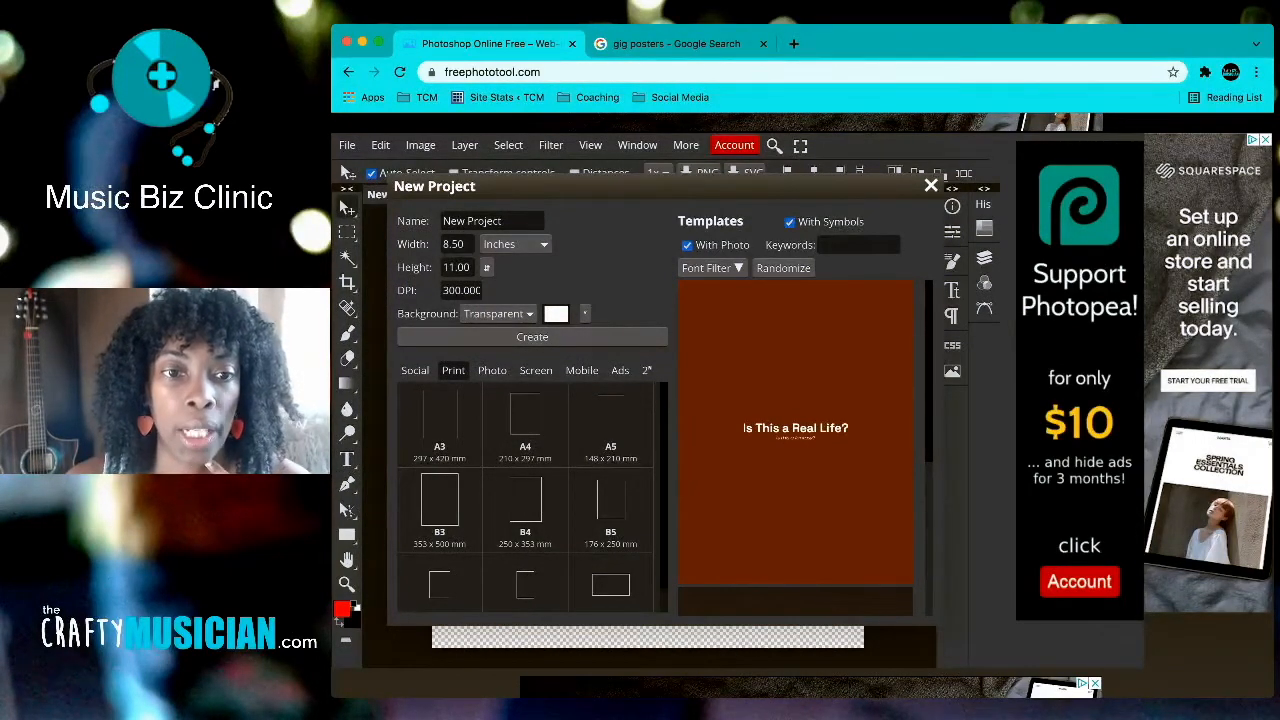
triple_click(471, 220)
text(Anitra)
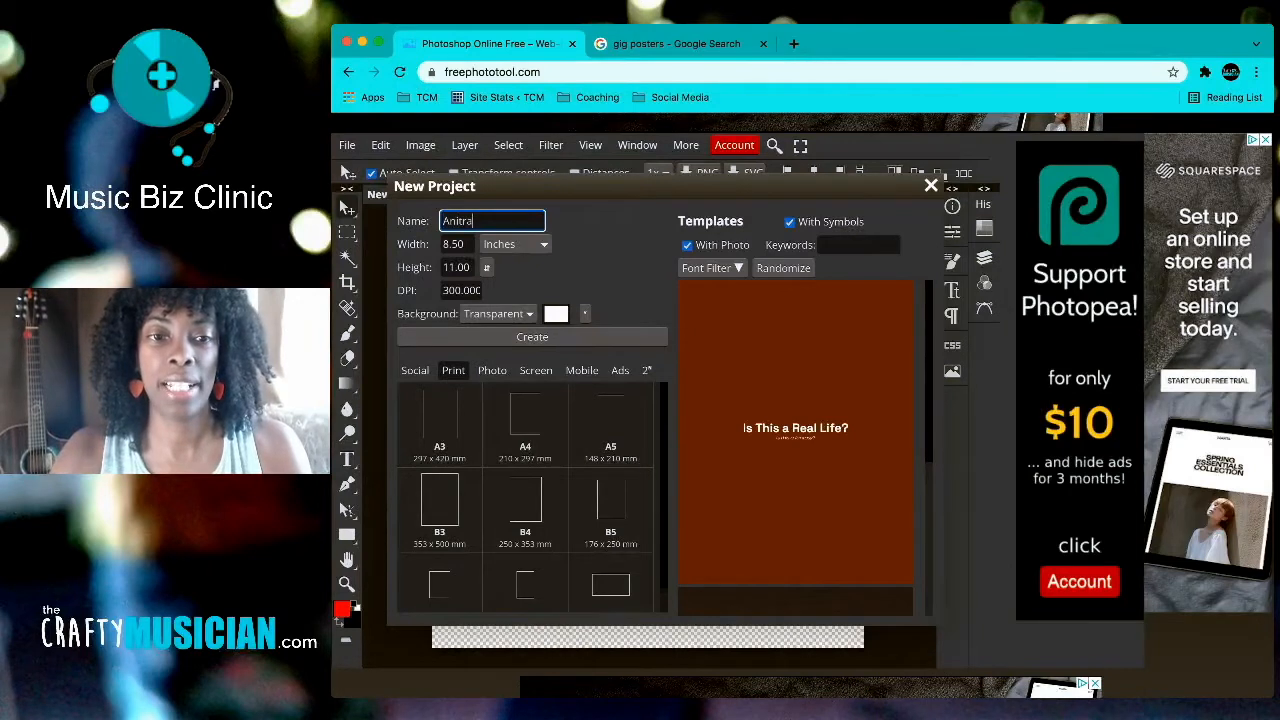
text(s _flyer)
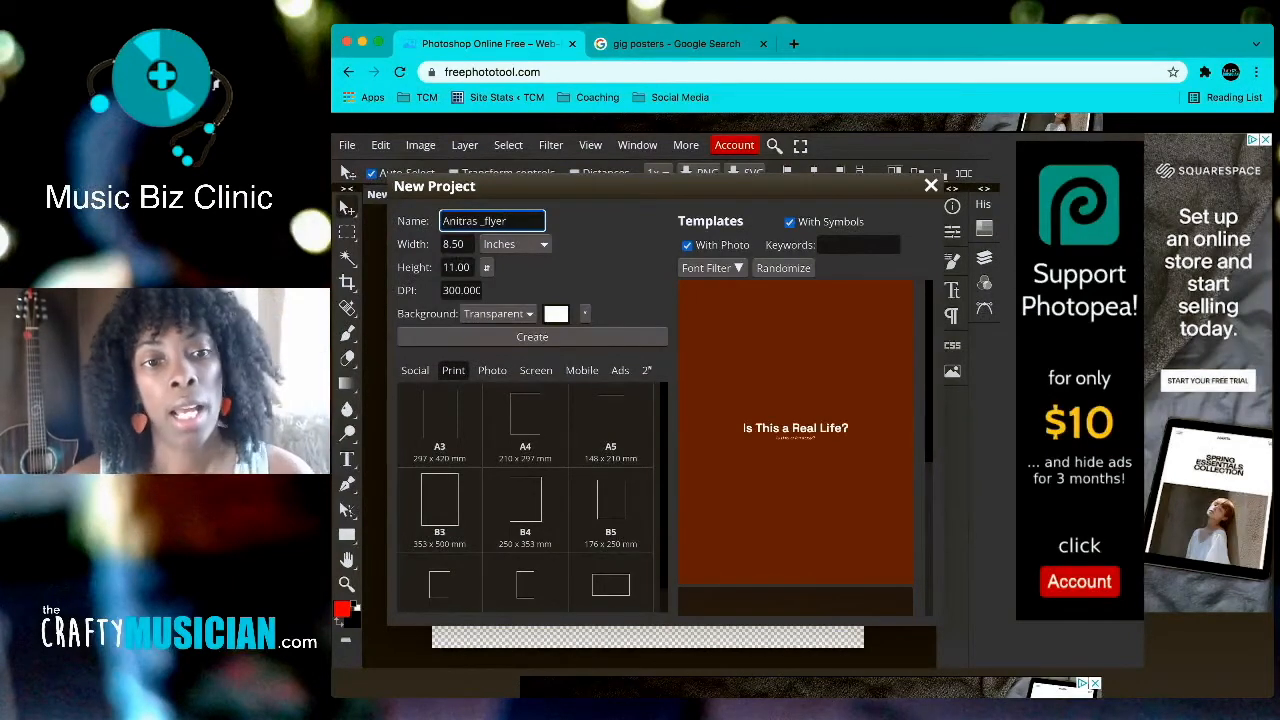
Step: Keep the 8.50 × 11.00 inch print size at 300 DPI with transparent background and create it
scroll(532, 497, down, 1)
scroll(532, 497, up, 1)
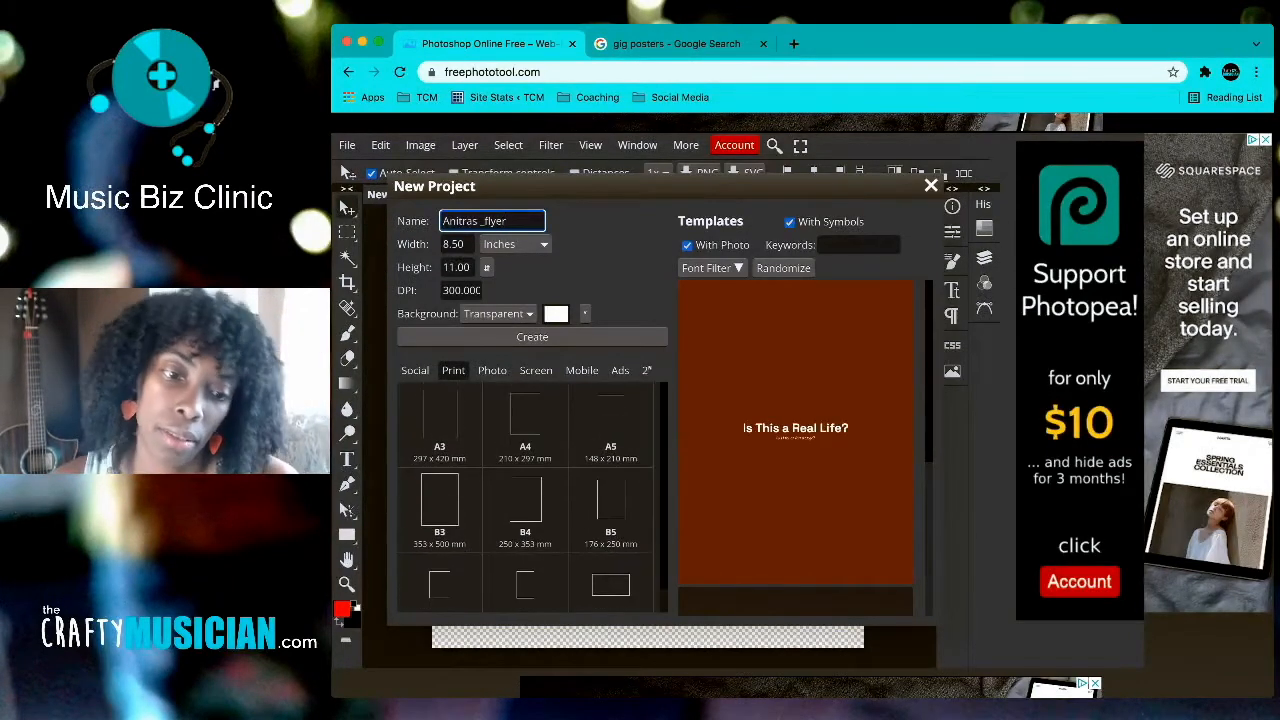
scroll(532, 497, down, 1)
scroll(532, 497, up, 1)
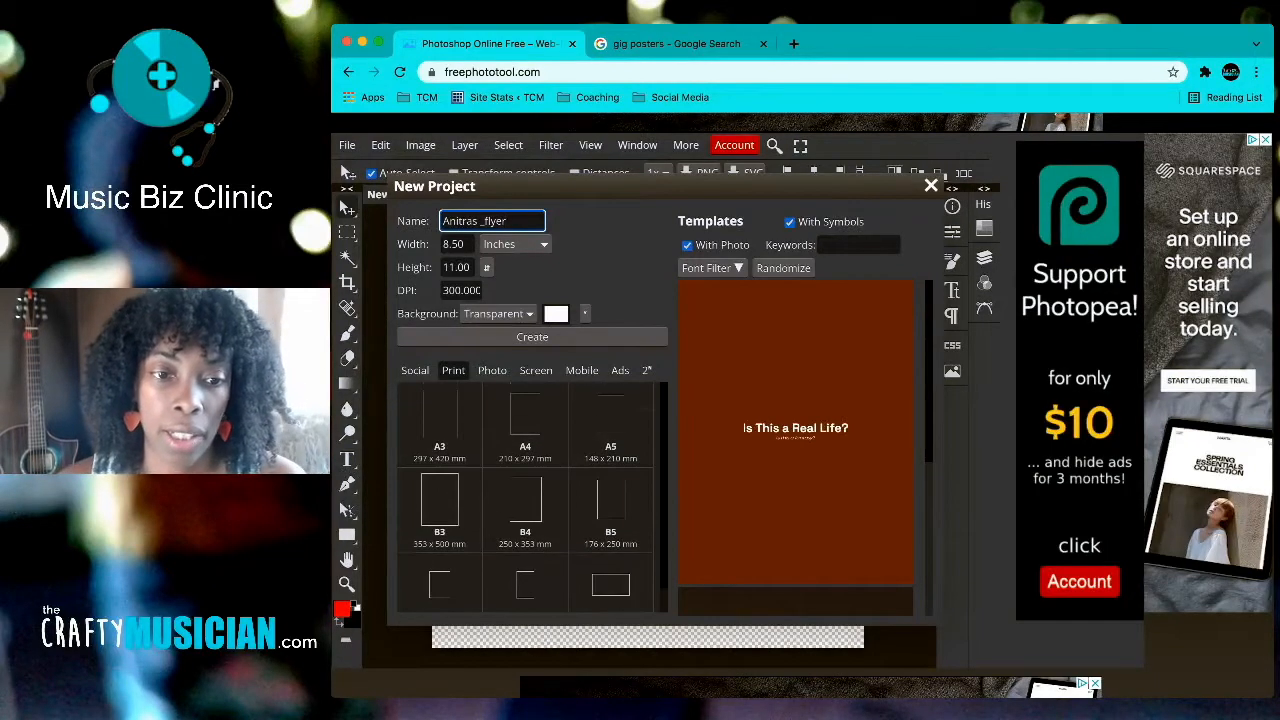
click(415, 370)
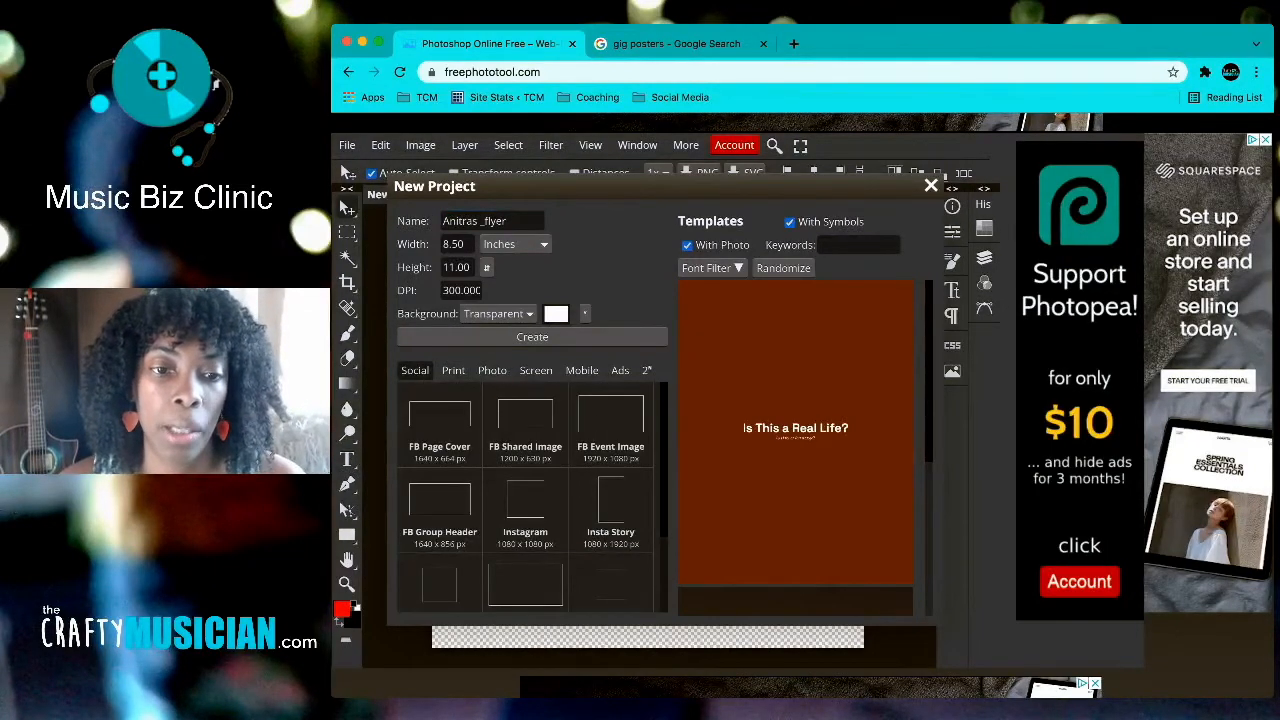
click(453, 370)
click(492, 370)
click(453, 370)
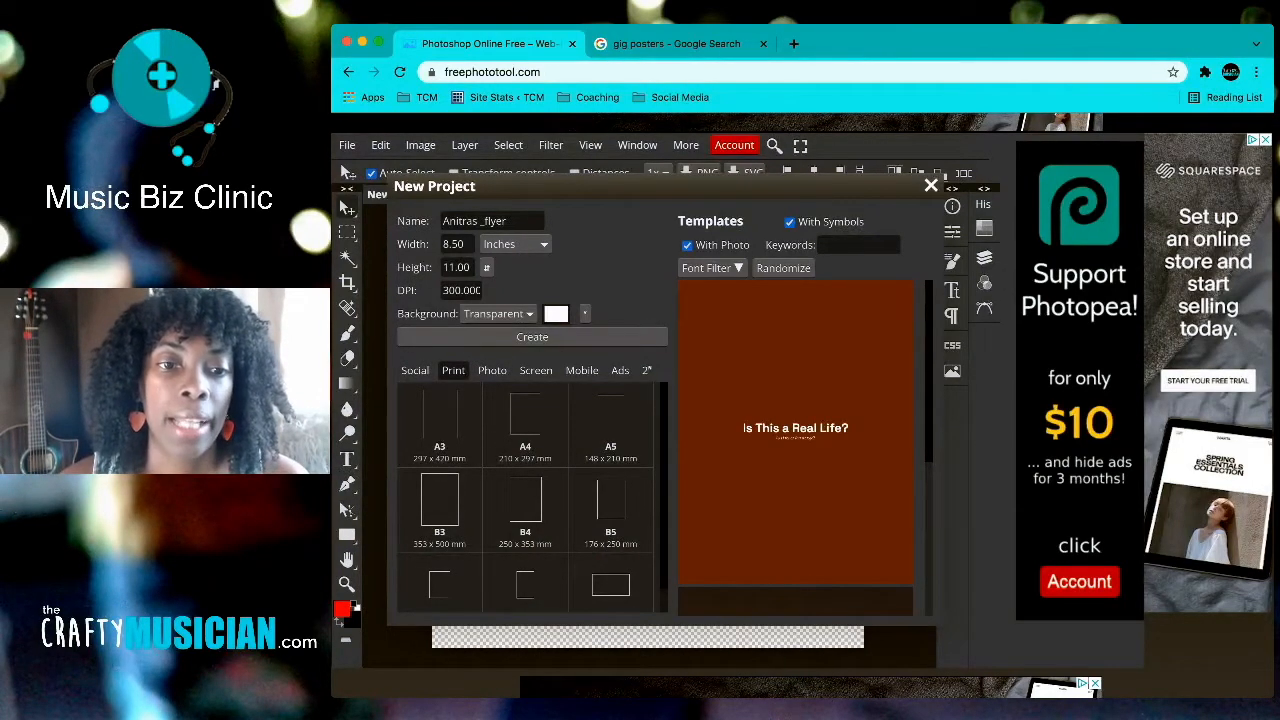
click(454, 290)
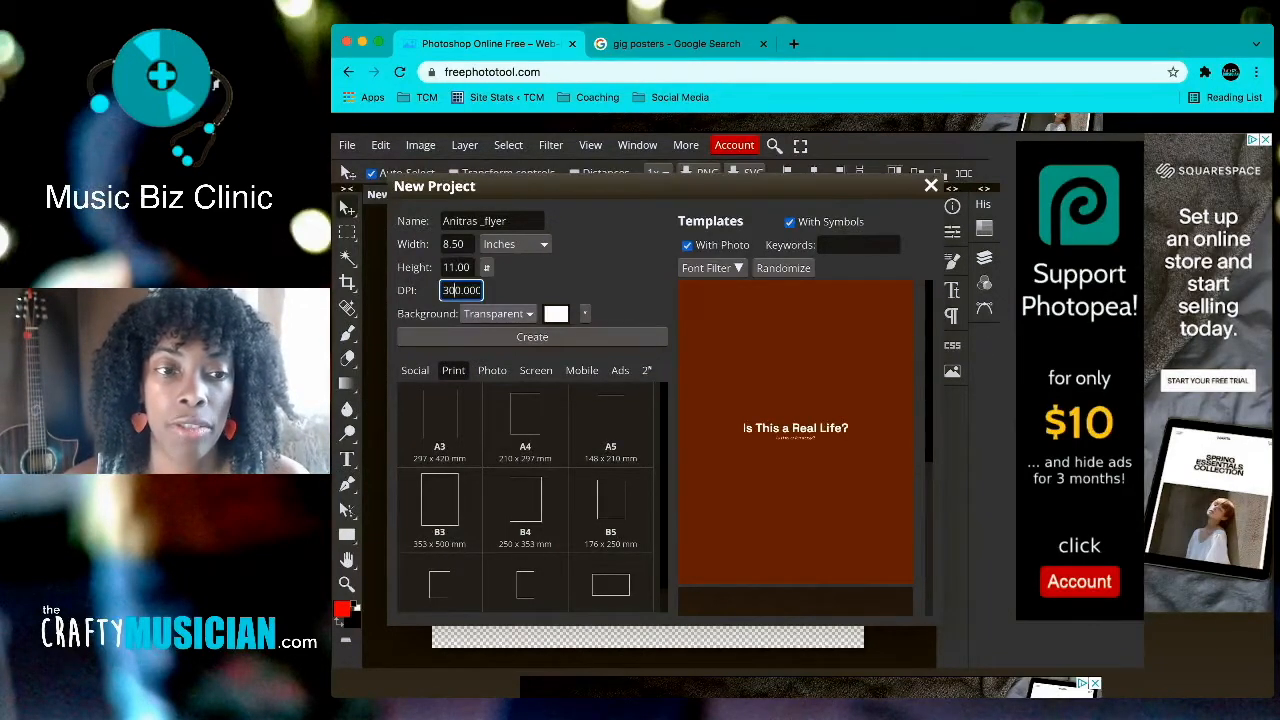
key(Tab)
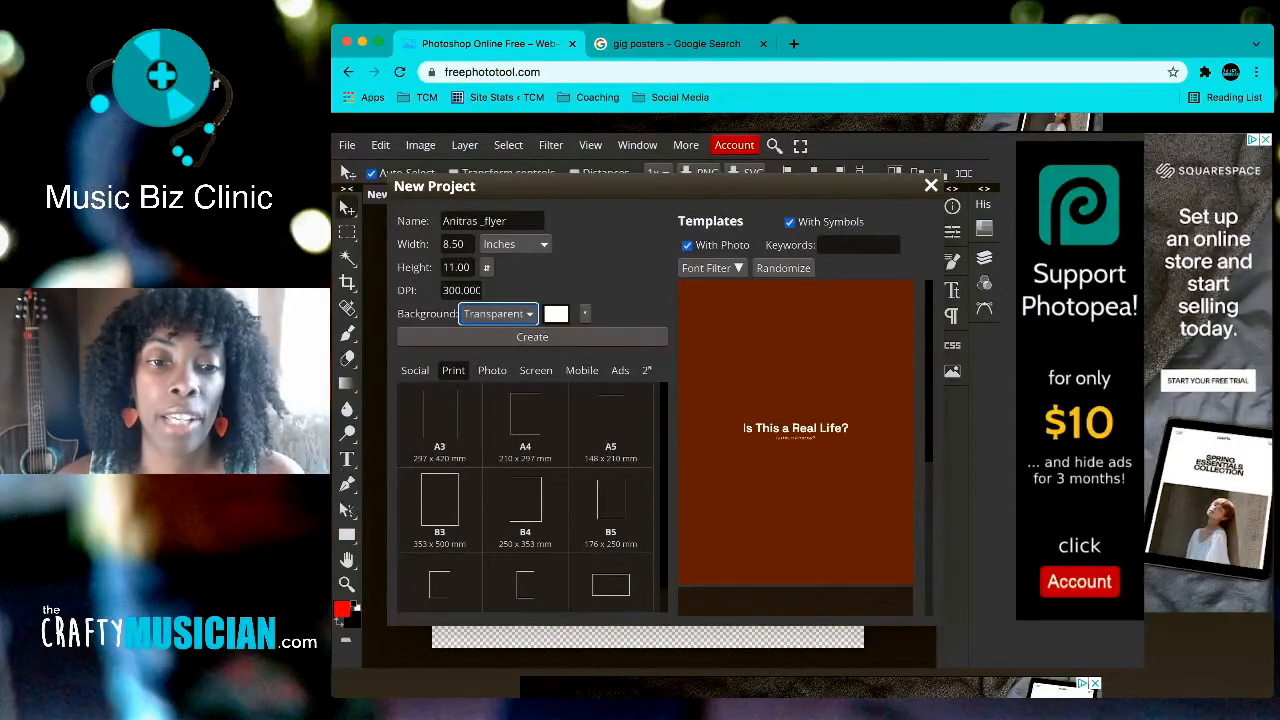
click(532, 337)
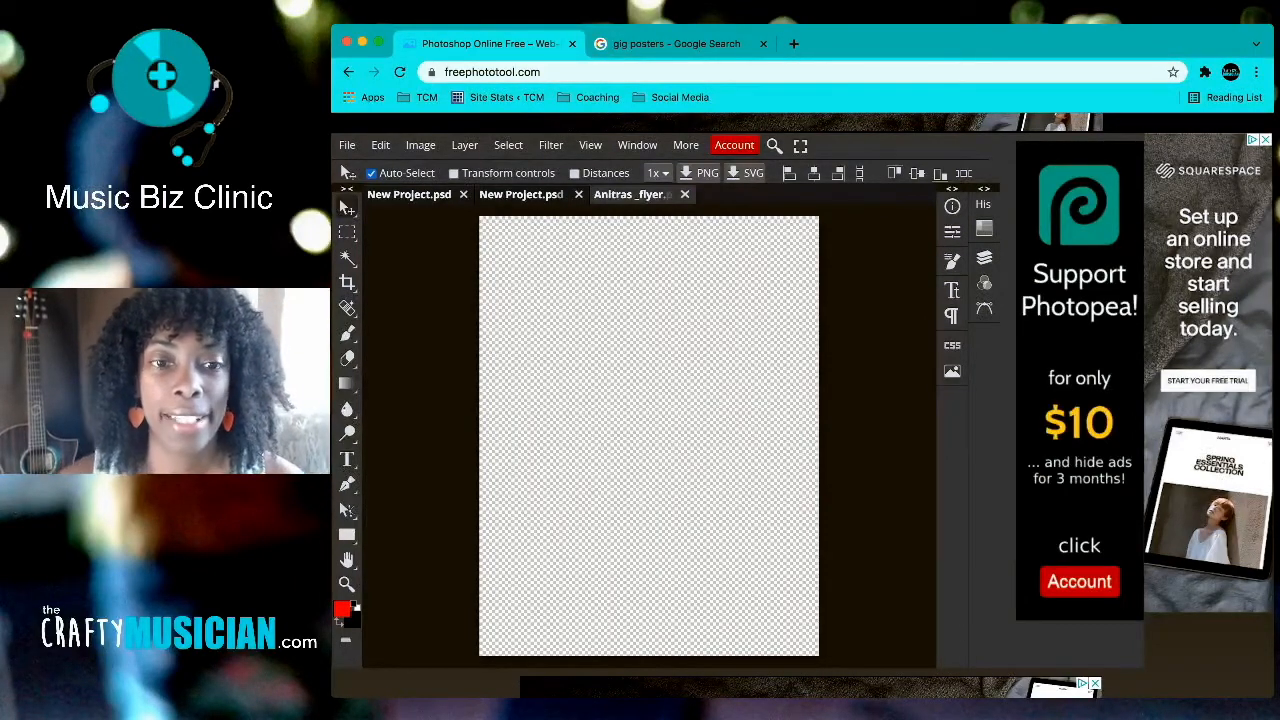
Step: Add an empty Layer 1 to the flyer and delete its Background layer
click(676, 43)
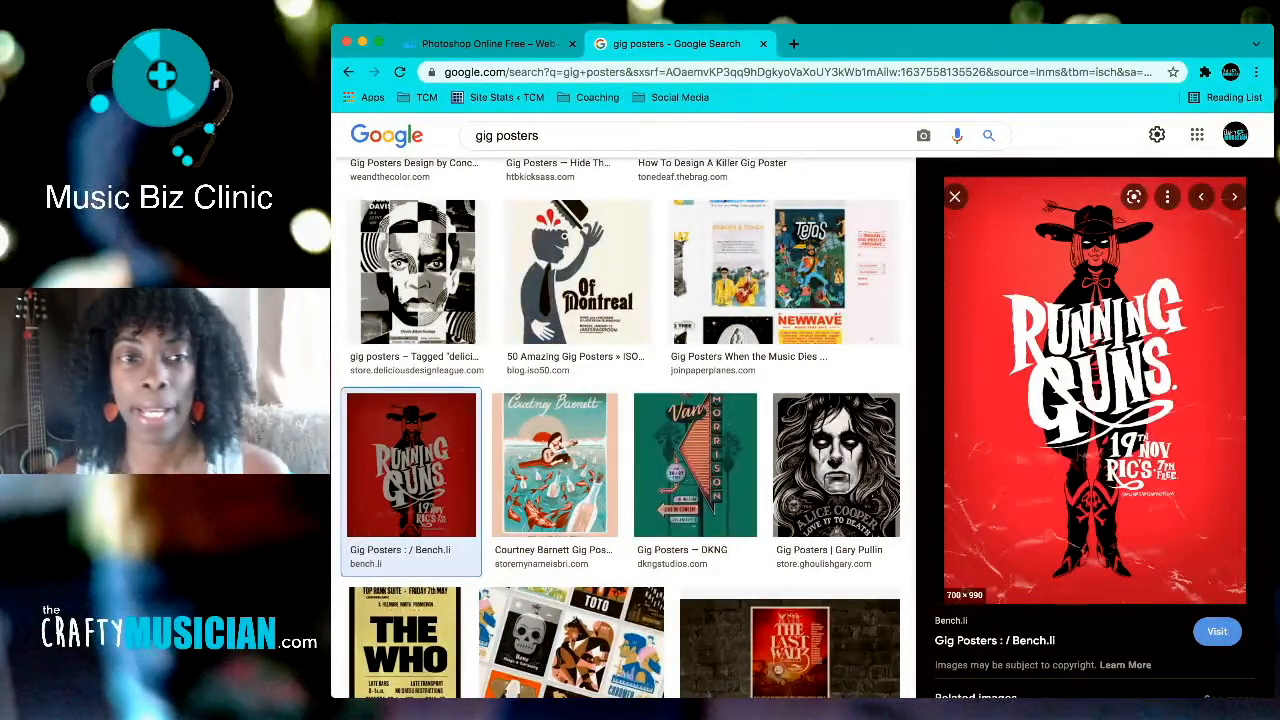
click(480, 43)
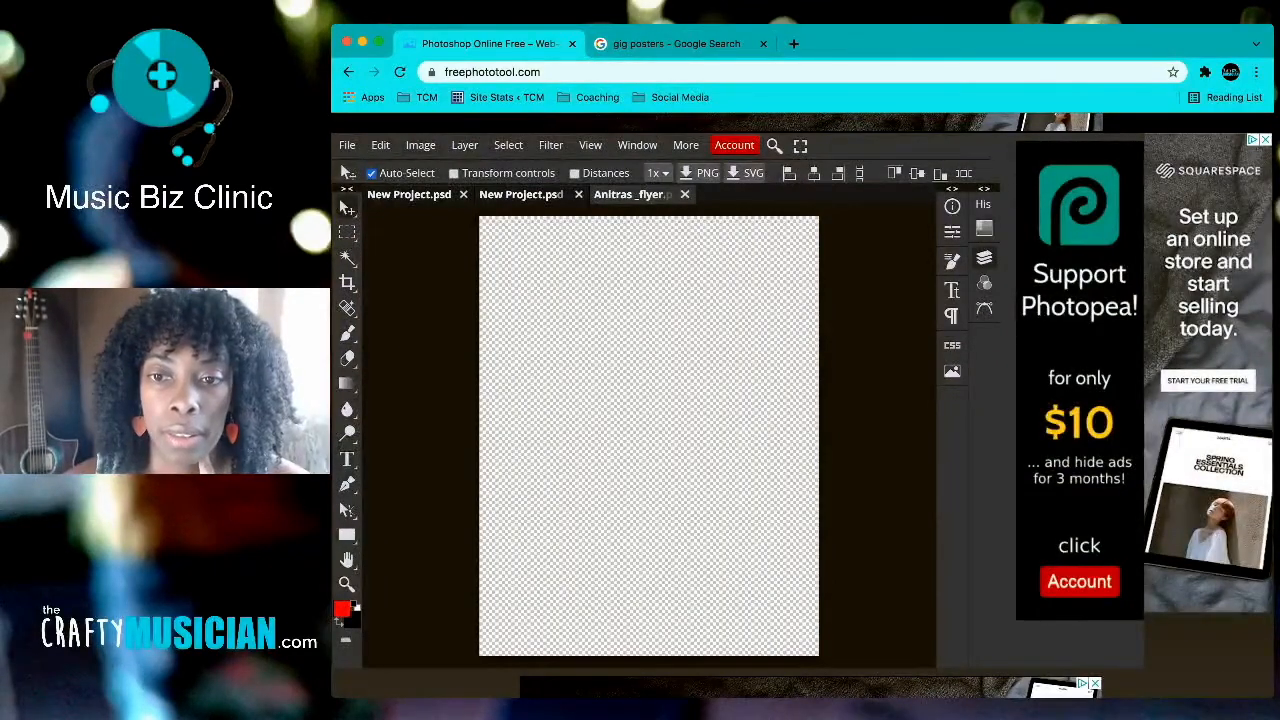
click(984, 257)
click(933, 578)
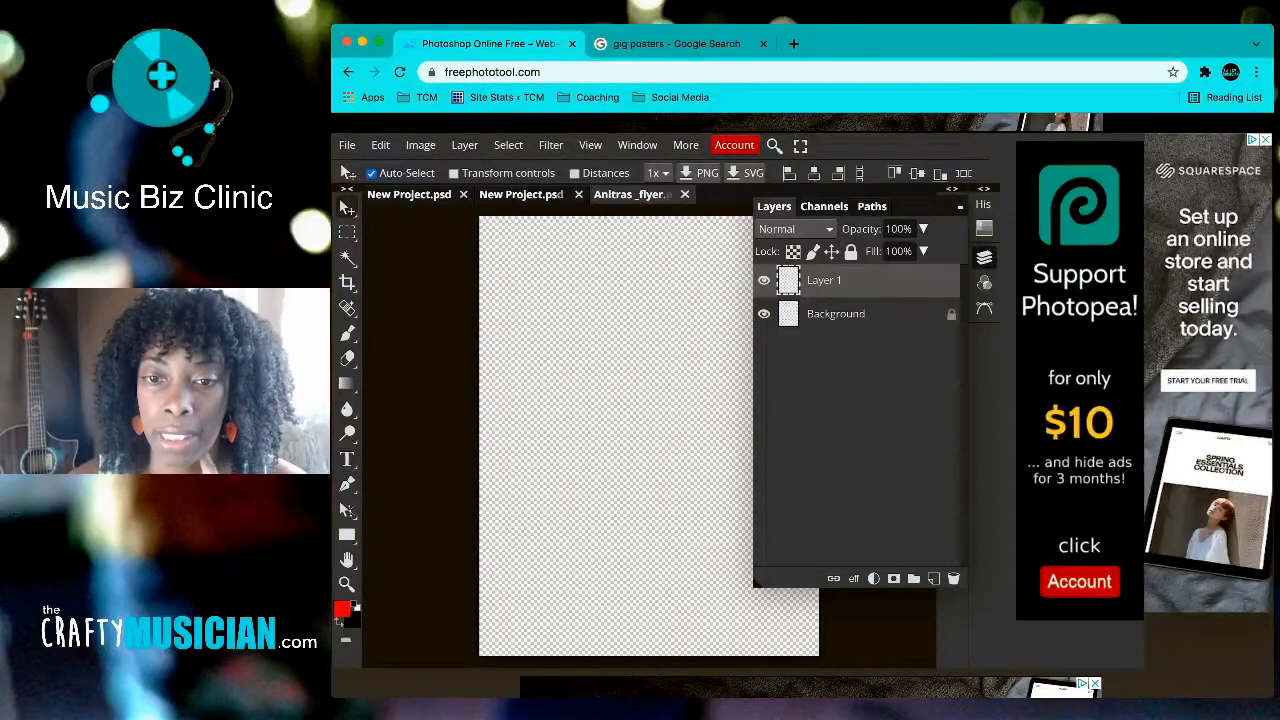
drag(836, 313, 953, 578)
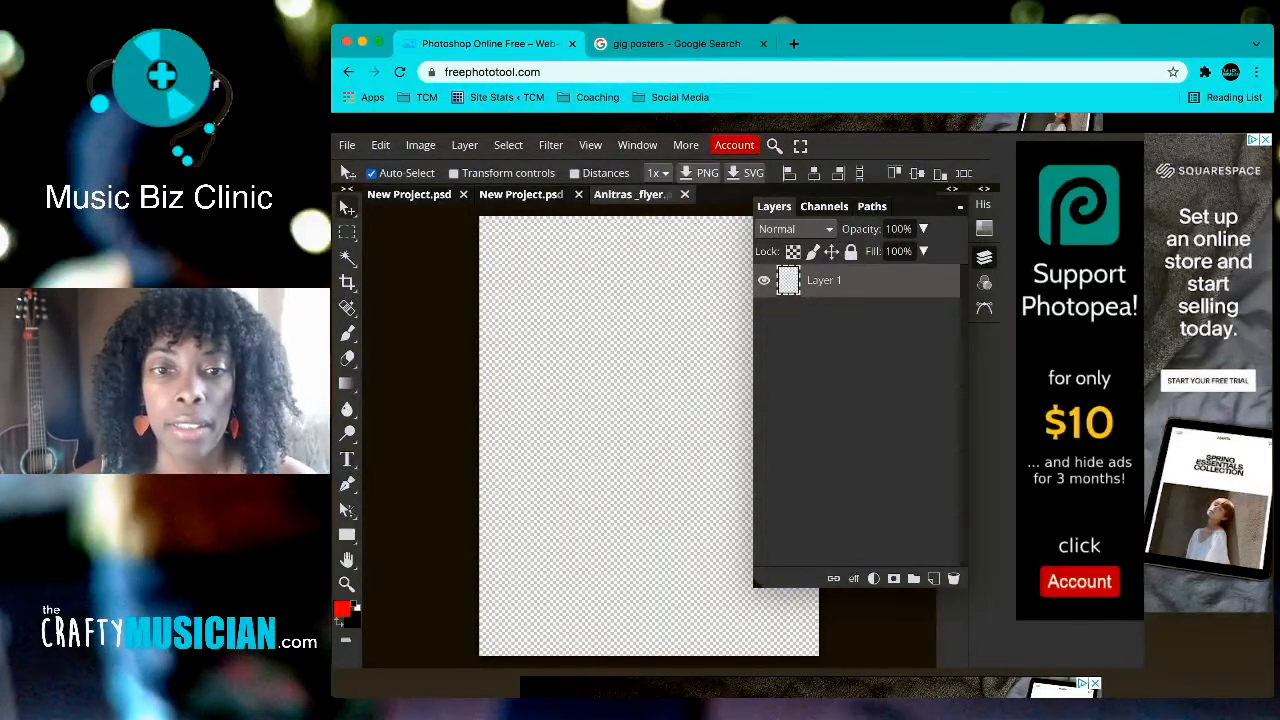
click(984, 257)
click(347, 384)
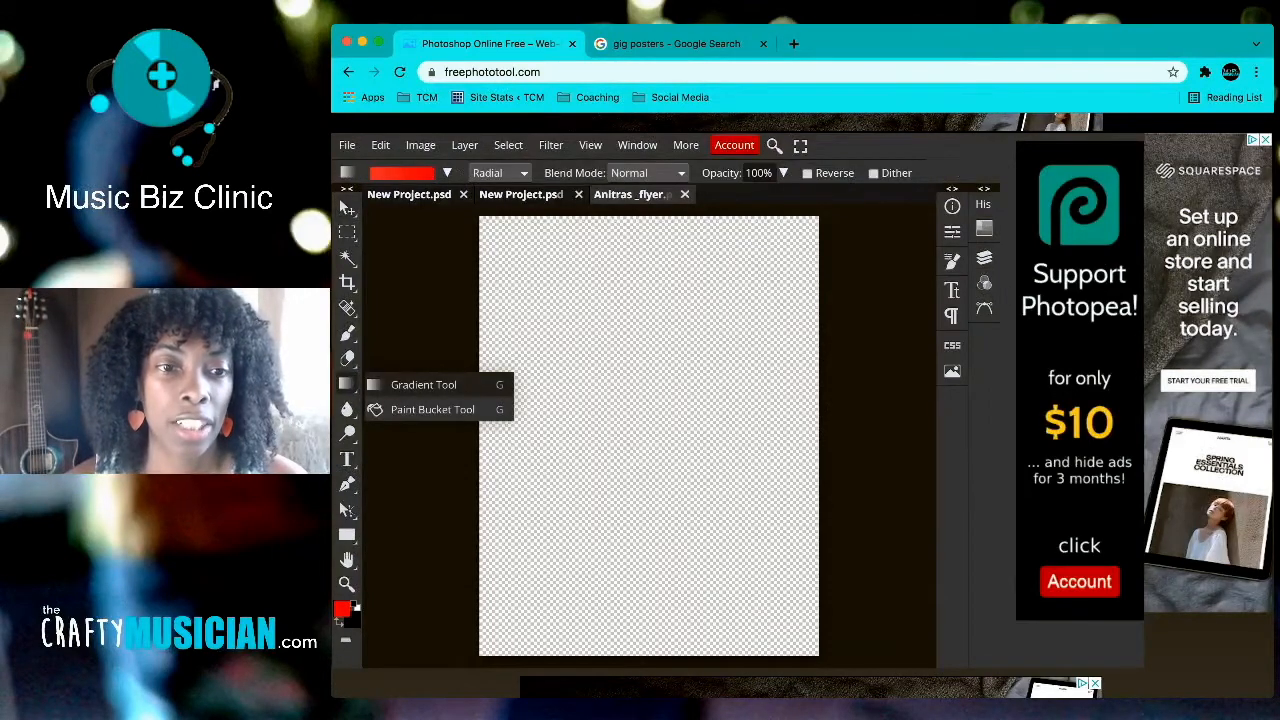
Step: Set the radial gradient to blend from f23636 on the left stop to pure red ff0000 on the right
click(400, 173)
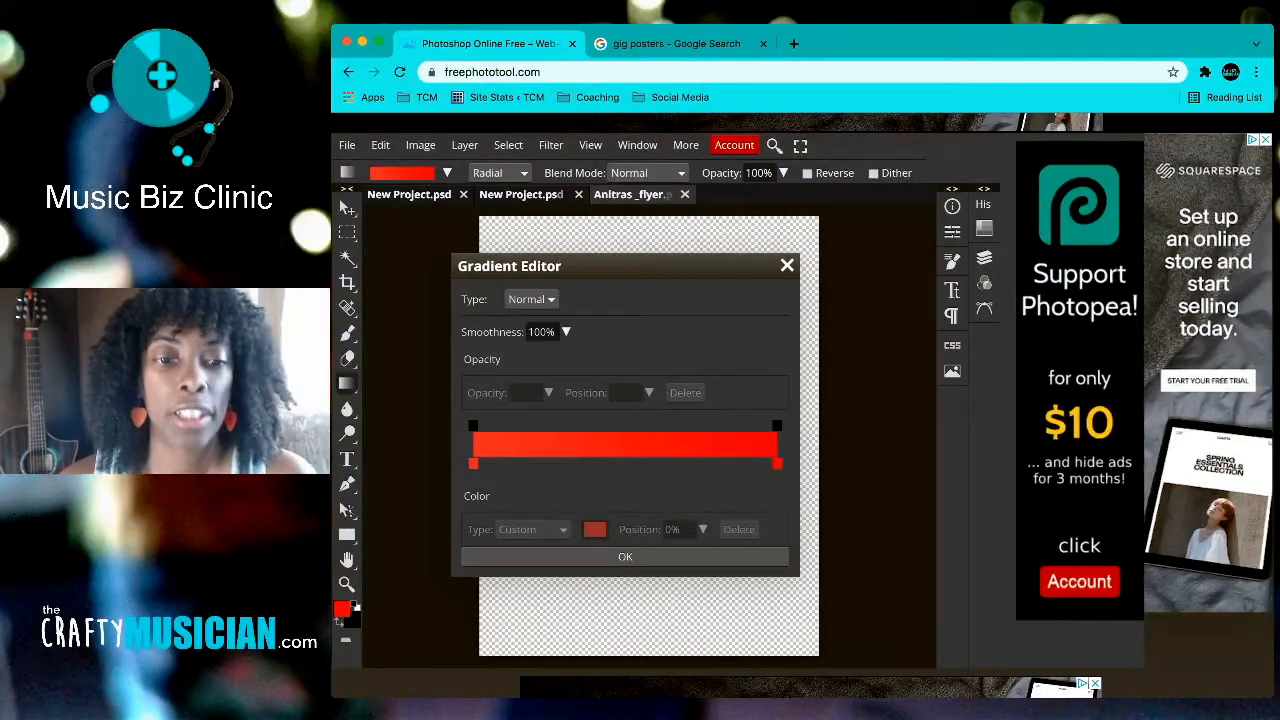
click(473, 463)
click(595, 529)
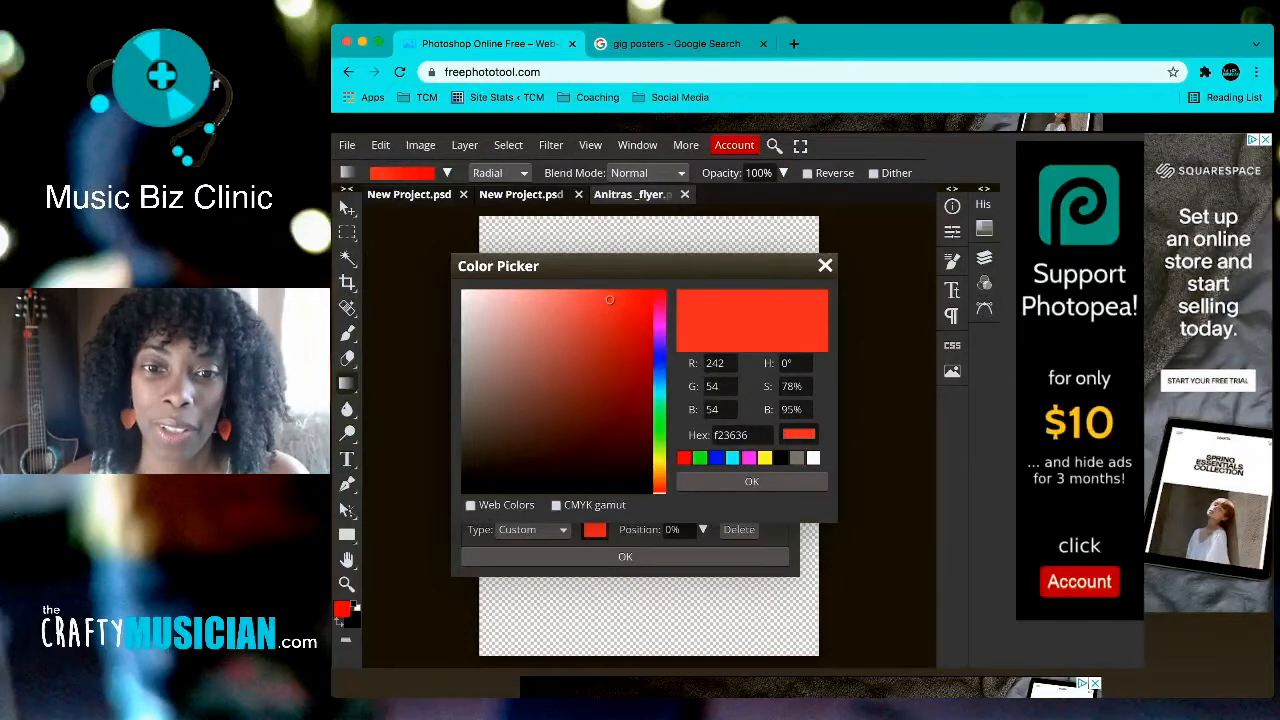
key(Return)
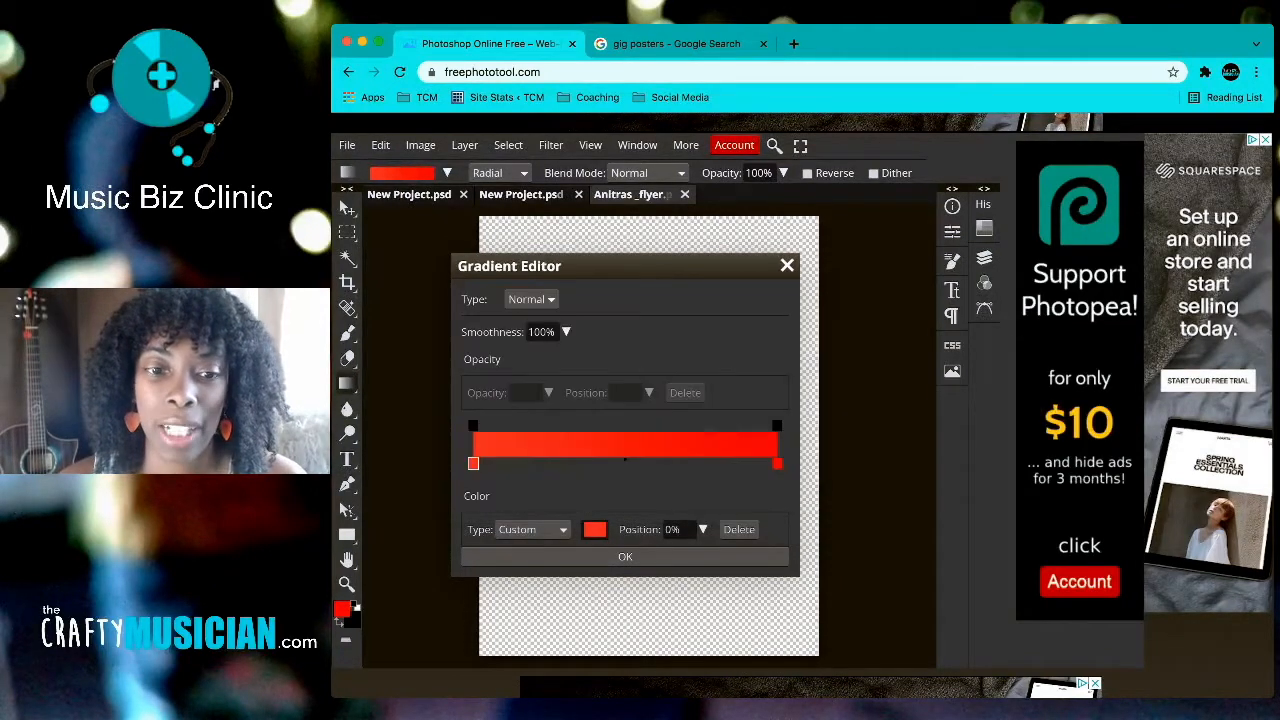
click(777, 463)
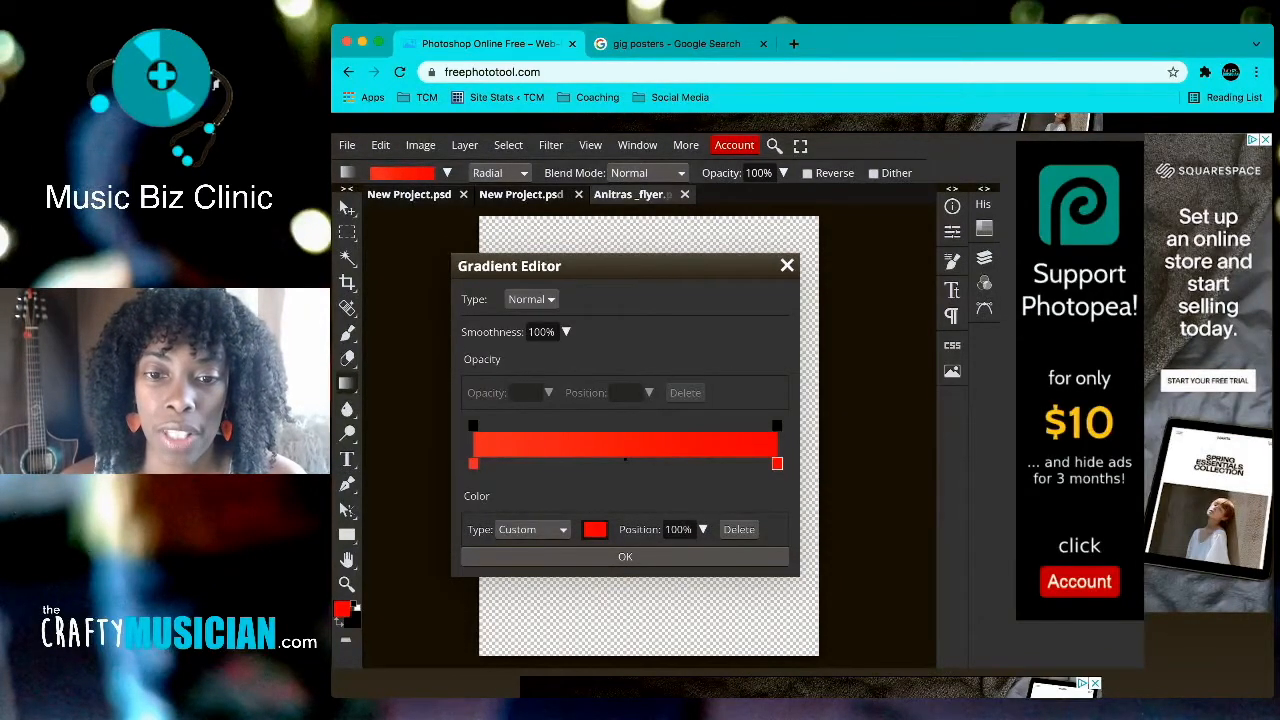
click(473, 463)
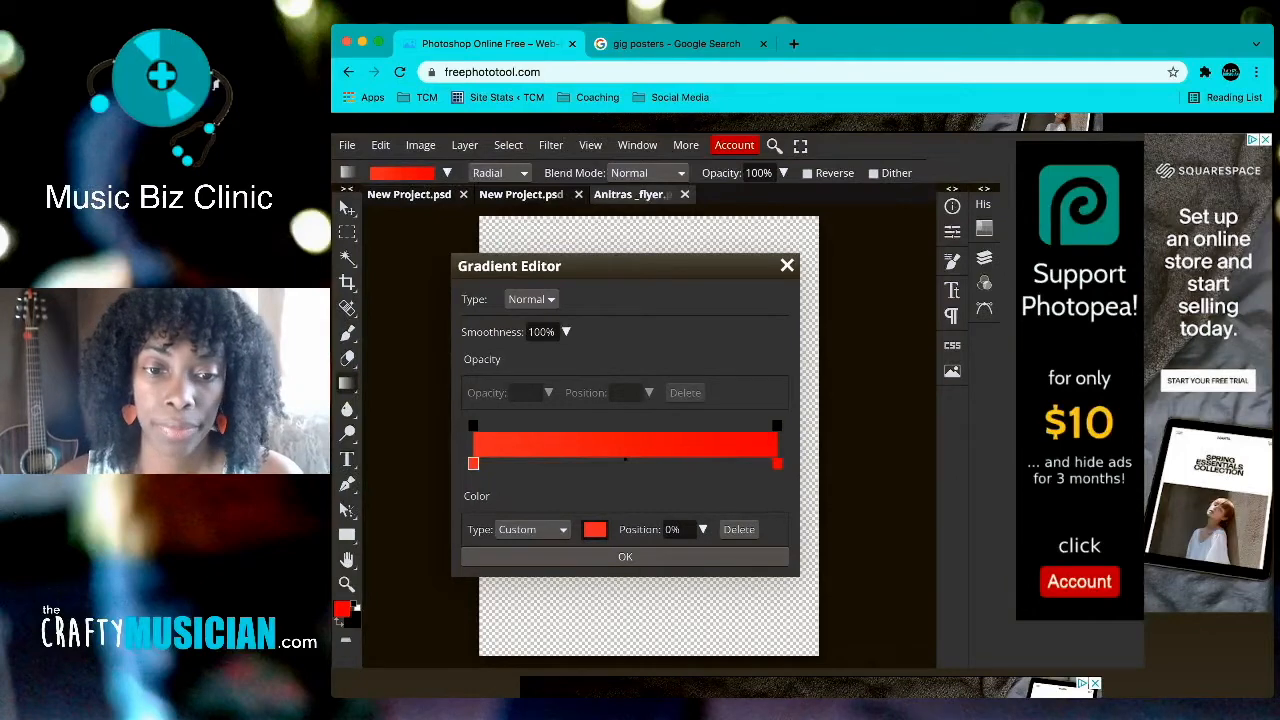
click(594, 529)
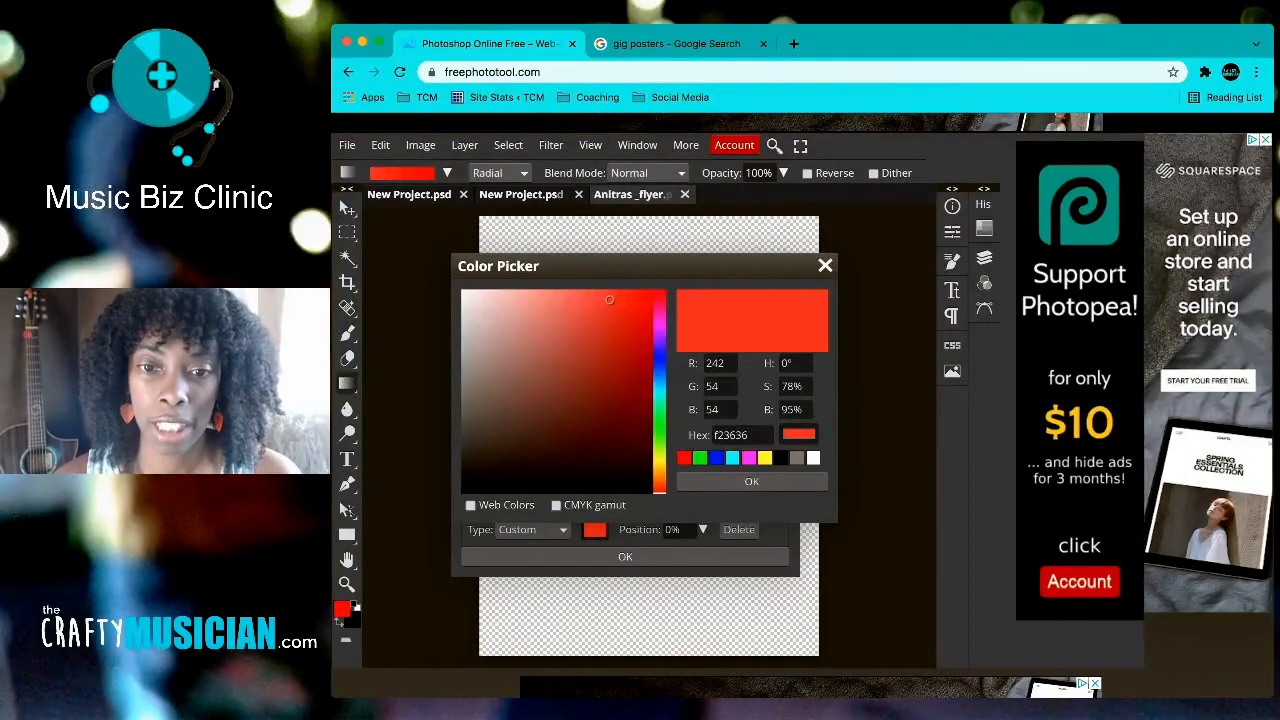
key(Return)
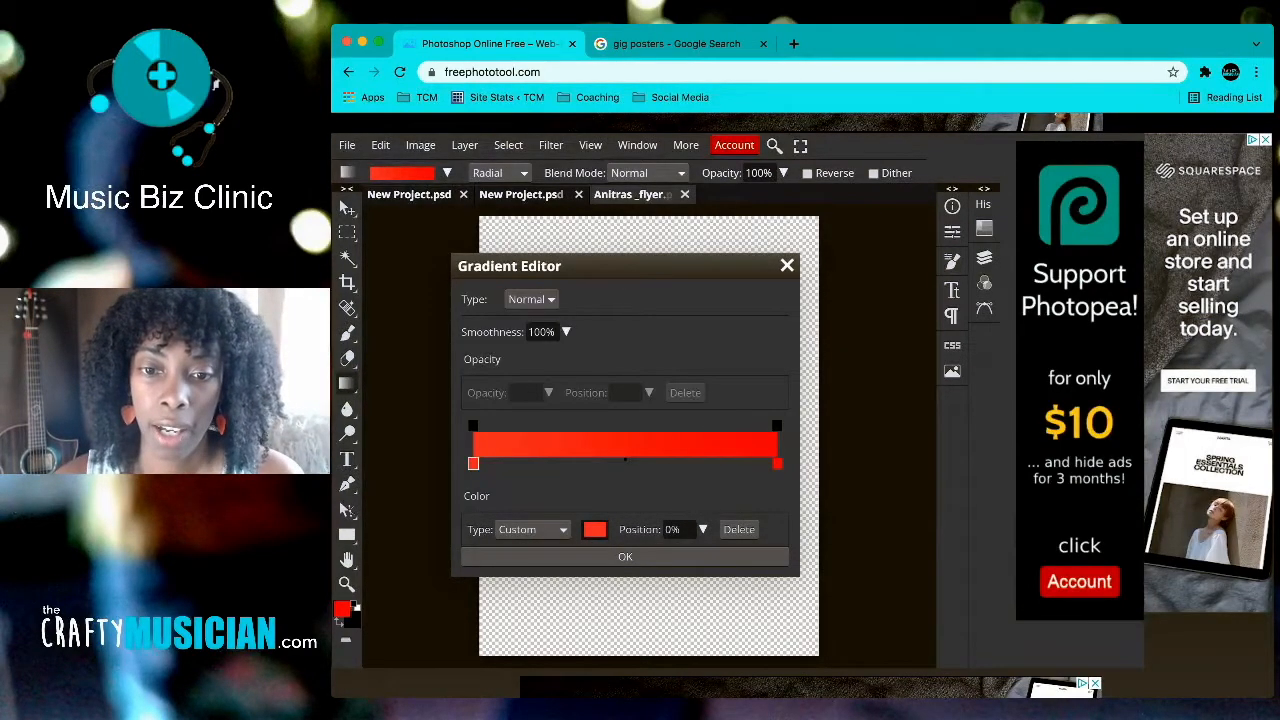
click(777, 463)
click(594, 529)
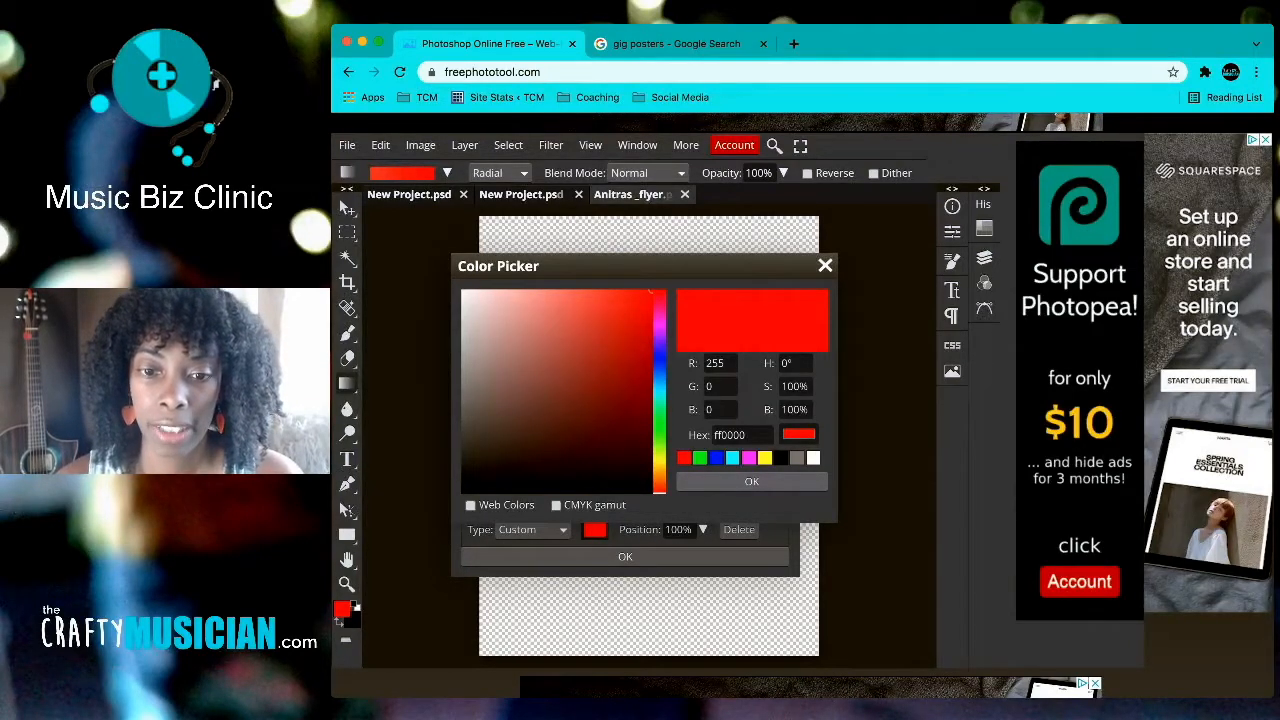
click(751, 481)
click(624, 556)
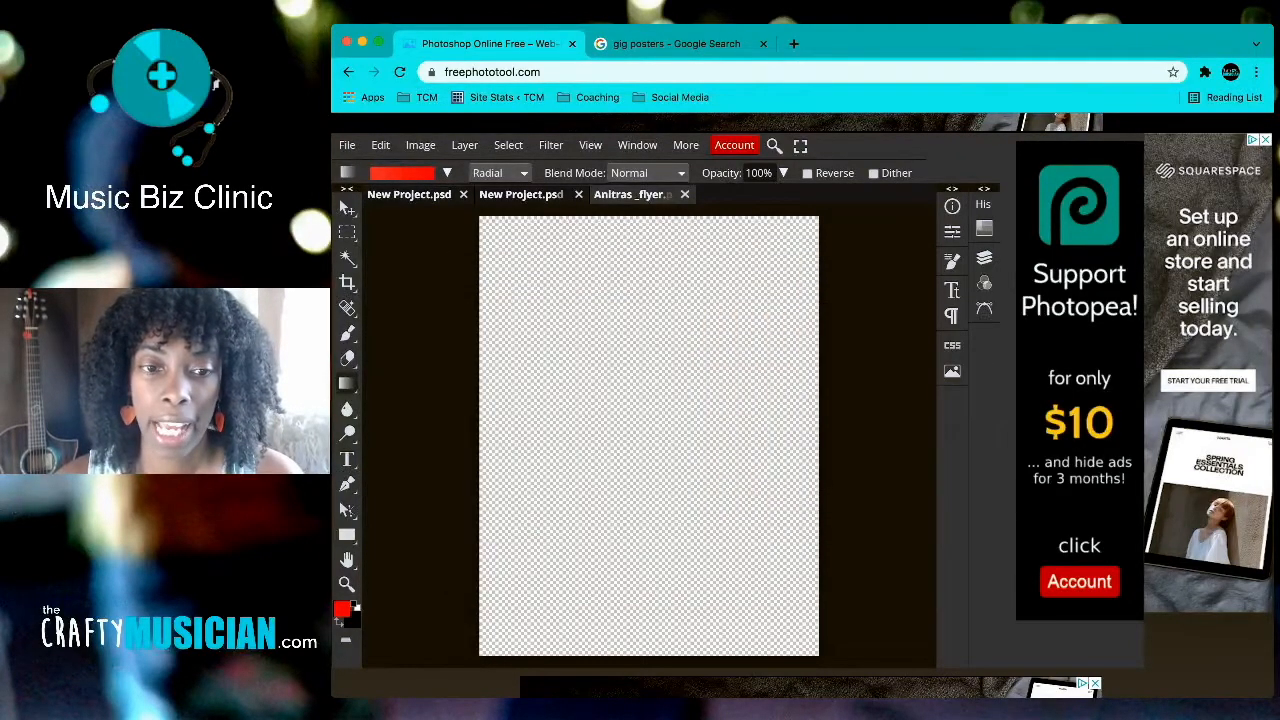
Step: Drag a wide radial red gradient across the canvas, redrawing until the highlight sits mid-canvas
drag(576, 410, 709, 410)
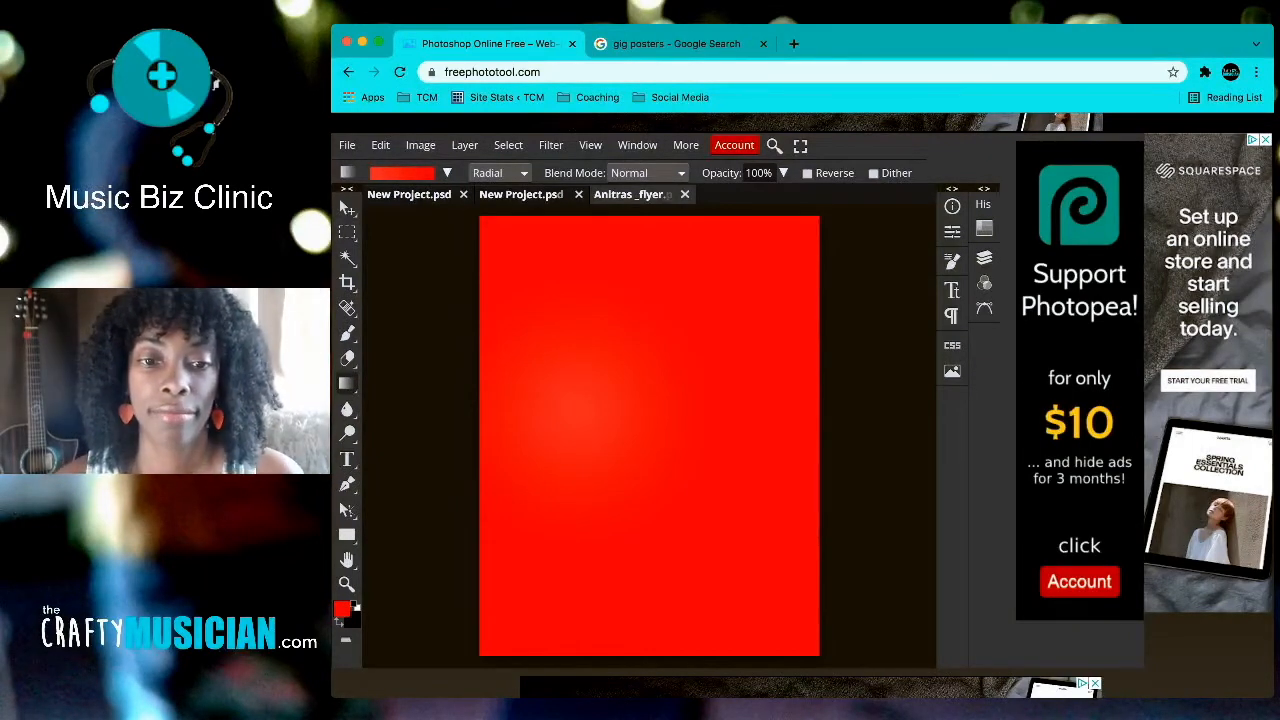
drag(567, 450, 750, 446)
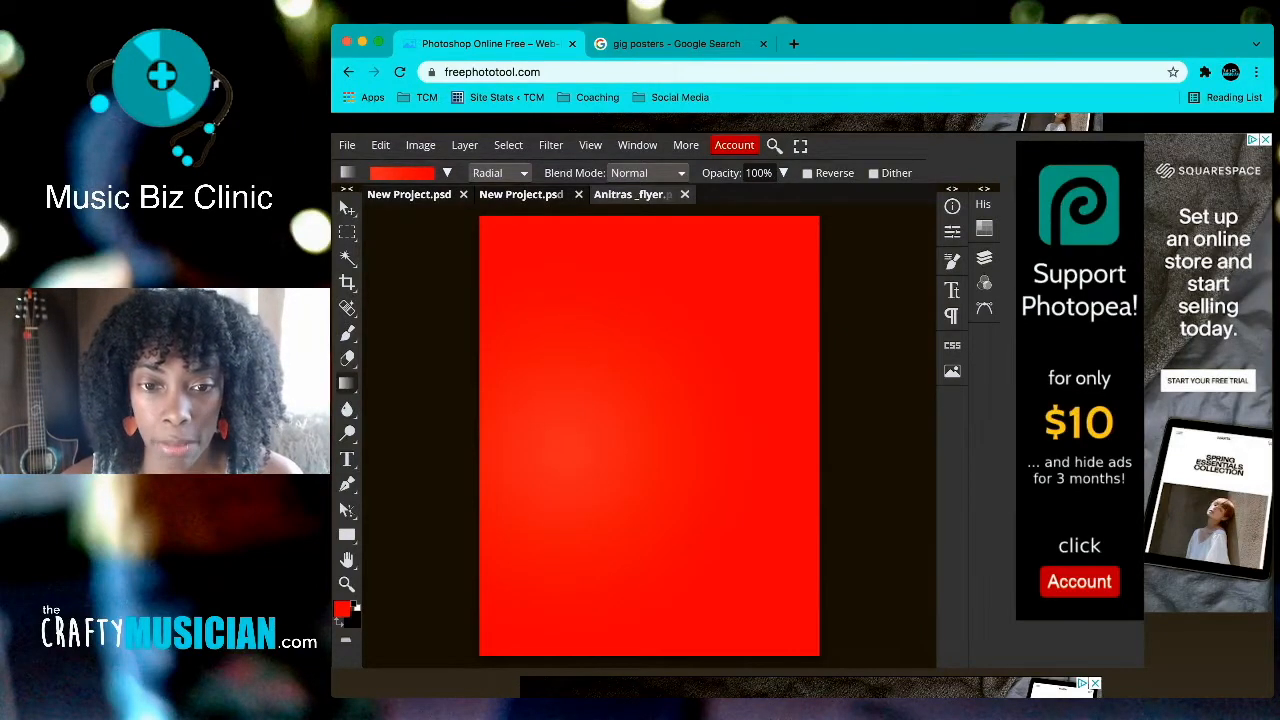
drag(662, 403, 811, 407)
drag(510, 450, 787, 444)
drag(640, 428, 778, 430)
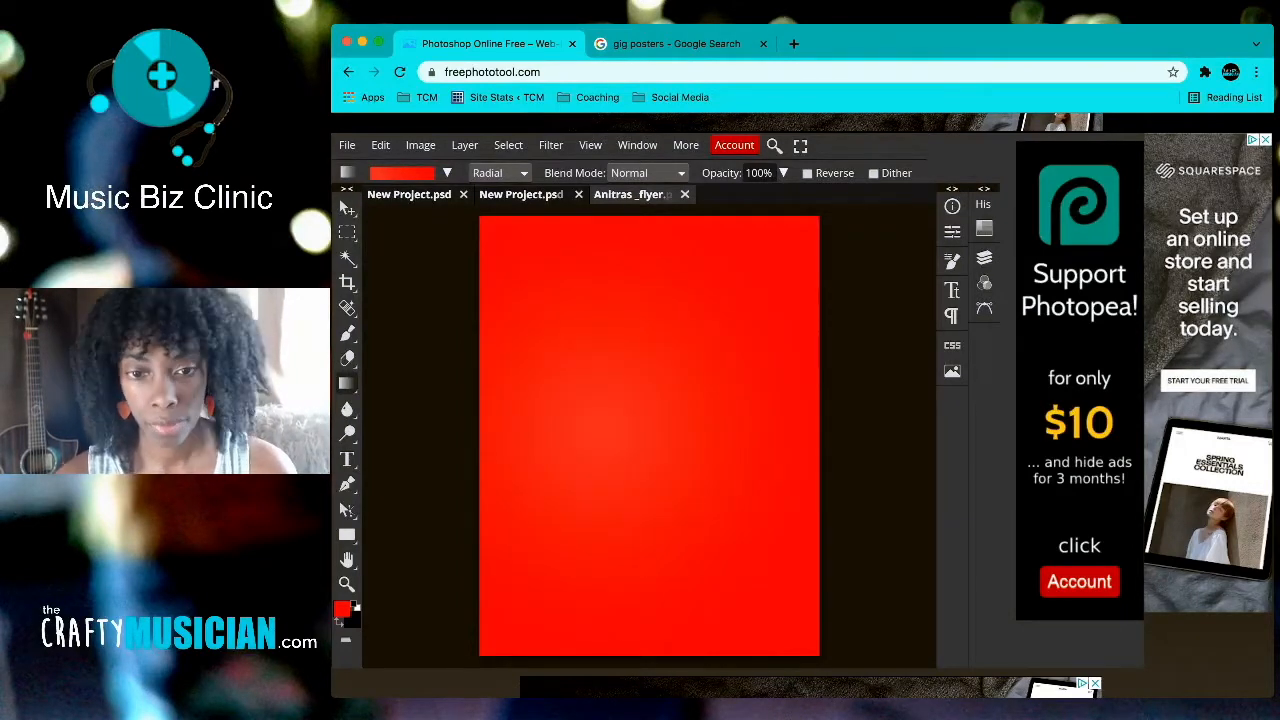
drag(738, 448, 866, 448)
drag(632, 436, 870, 436)
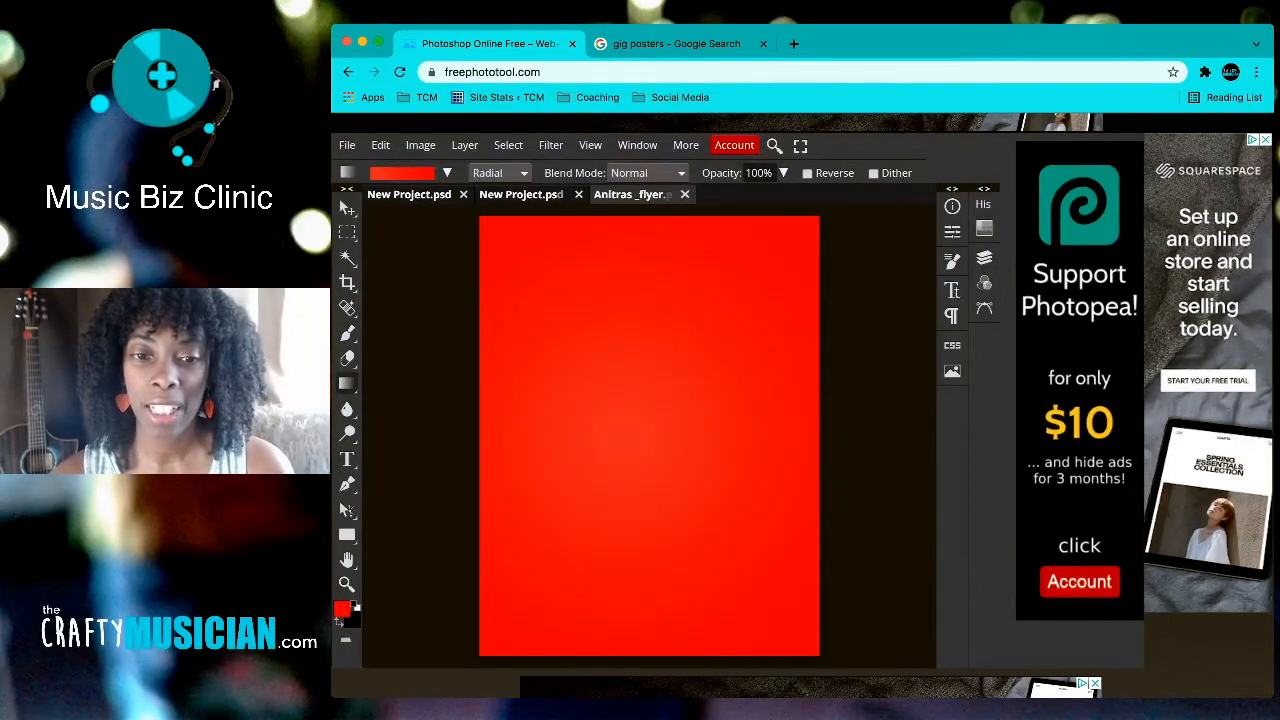
drag(528, 427, 798, 425)
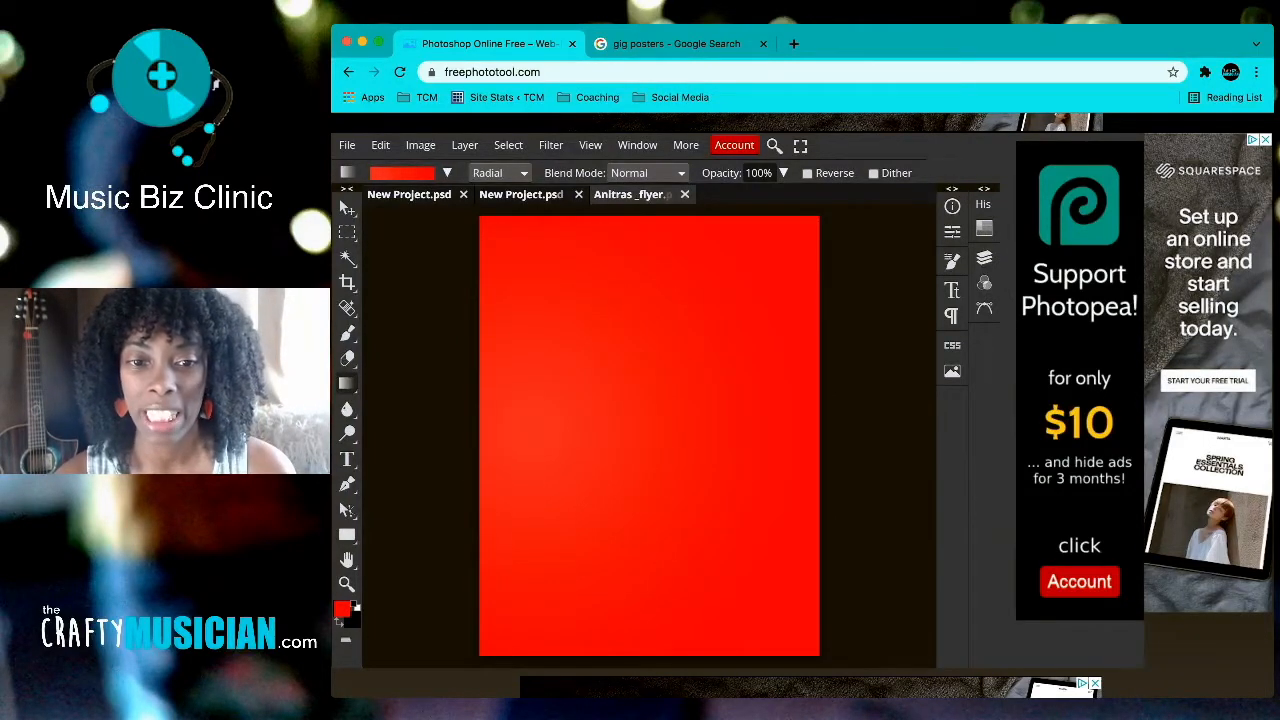
drag(628, 430, 907, 430)
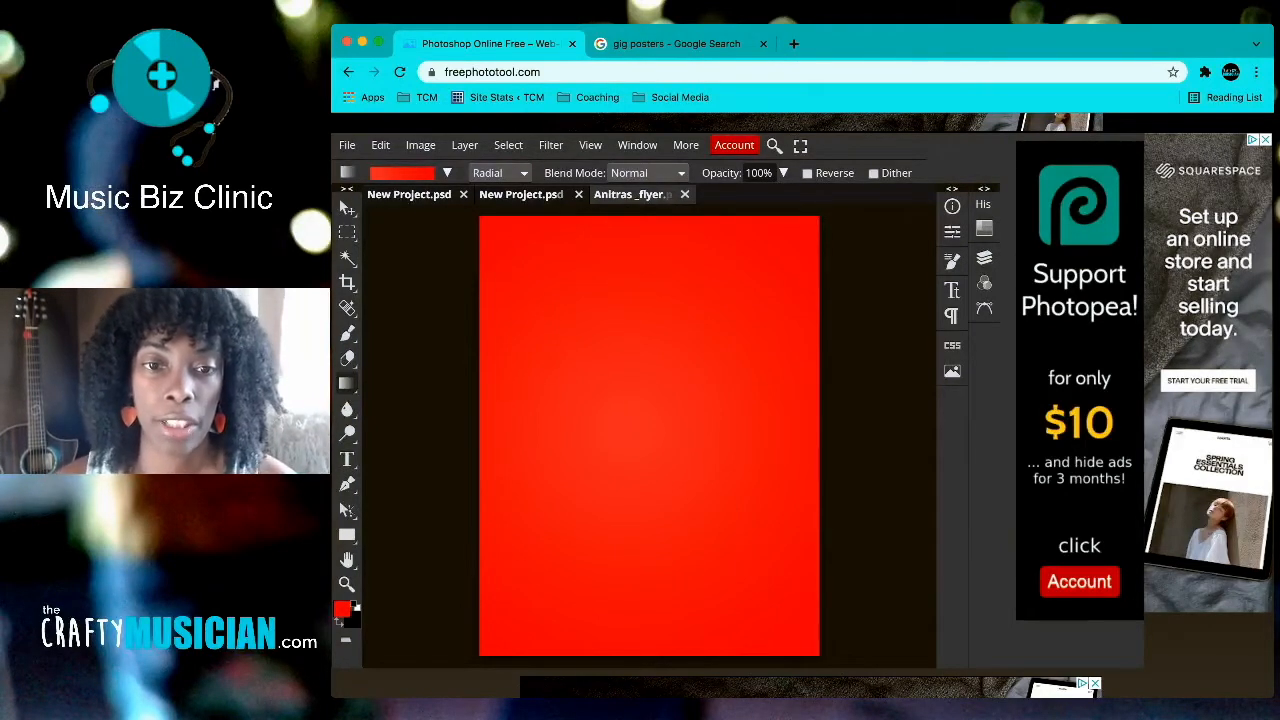
Step: Glance at the references, then place the guitarist photo onto the red flyer with Open & Place
key(ctrl+Tab)
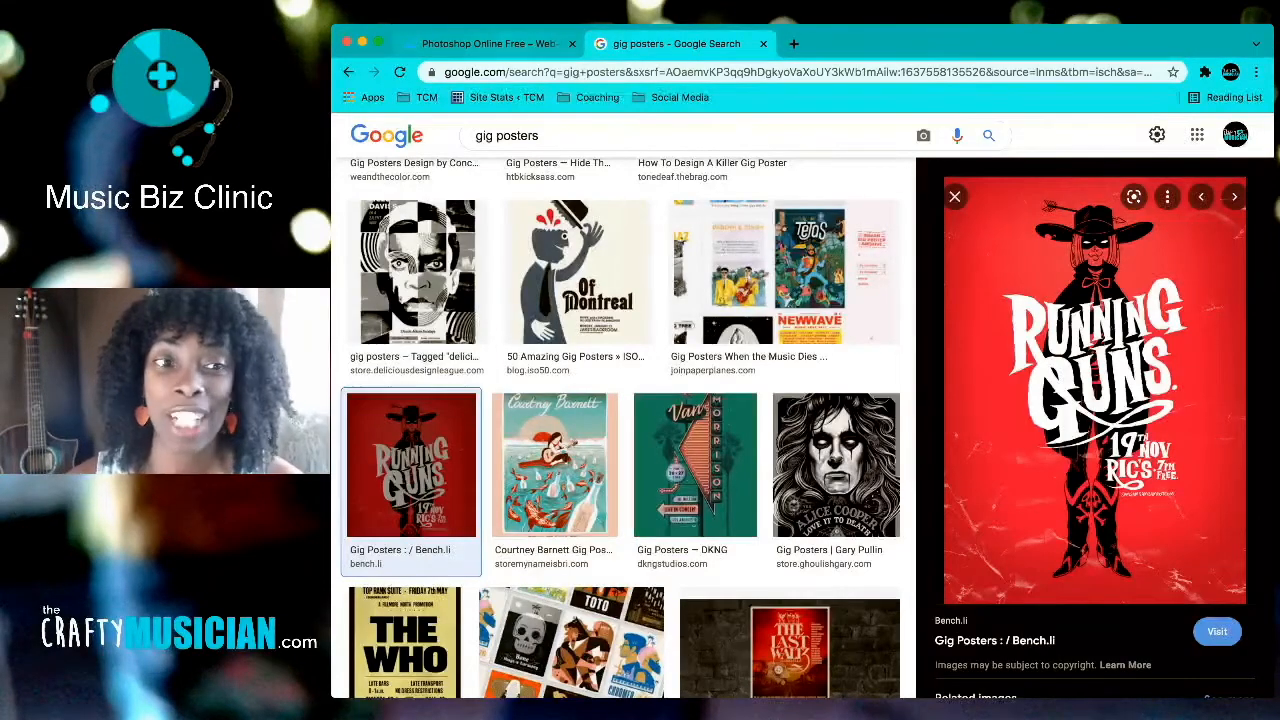
key(ctrl+Tab)
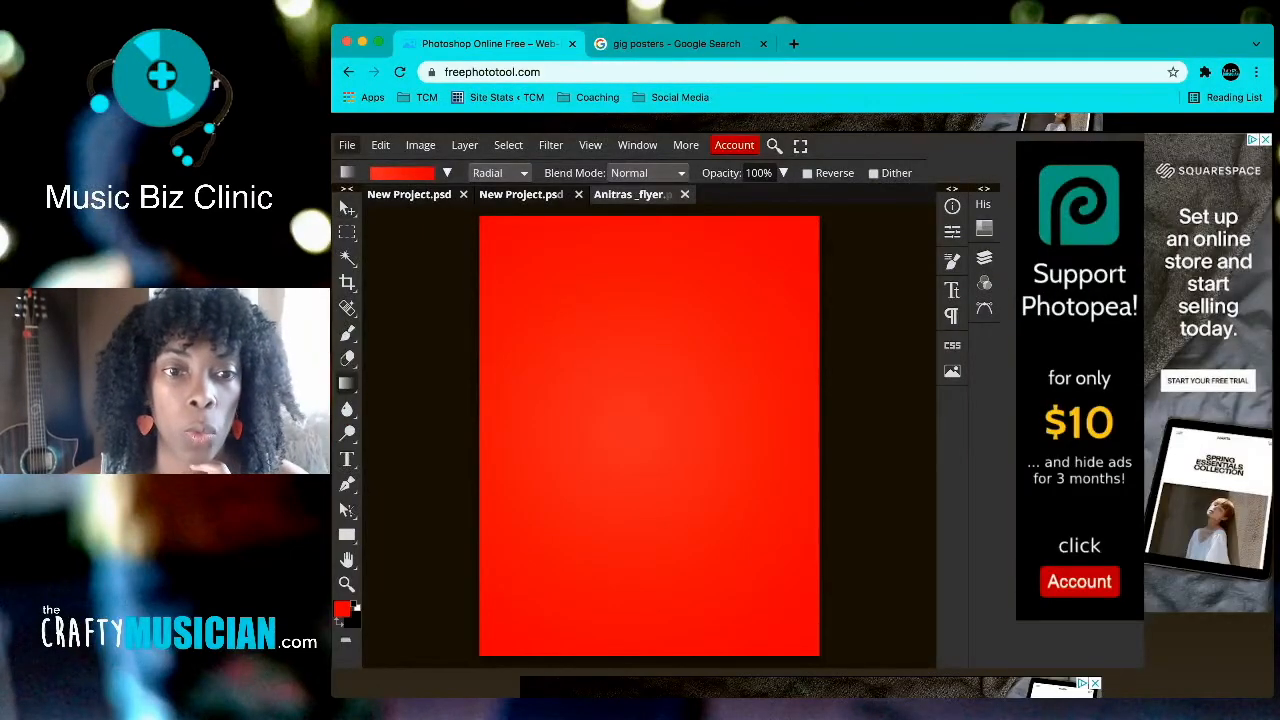
click(347, 145)
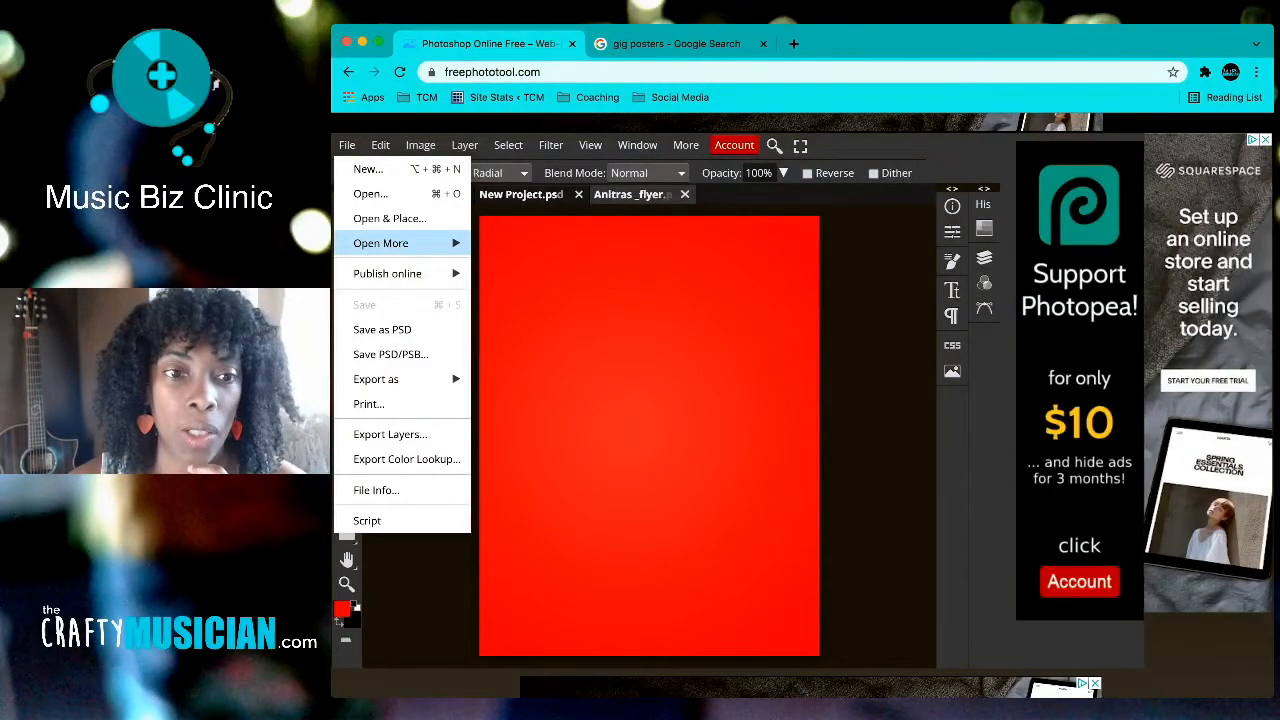
click(389, 218)
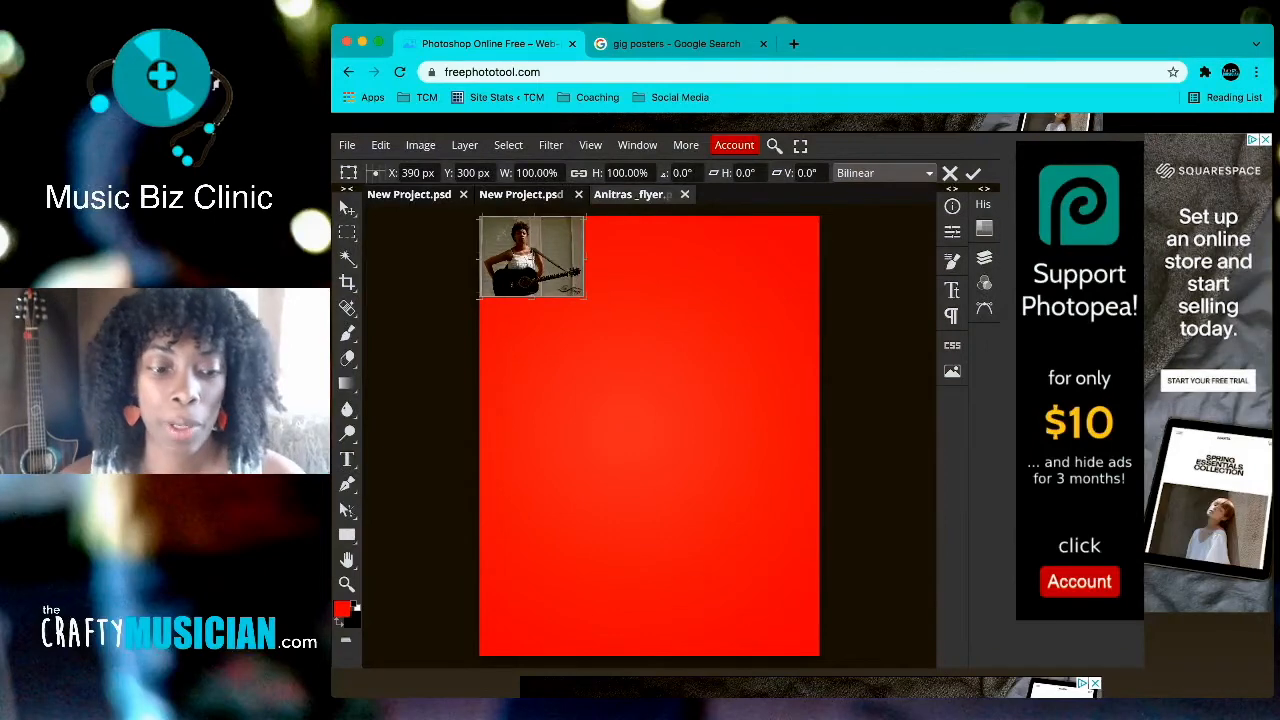
Step: Scale the guitarist photo to about 486% and position it to leave a red band on top
drag(584, 297, 842, 494)
drag(661, 355, 672, 529)
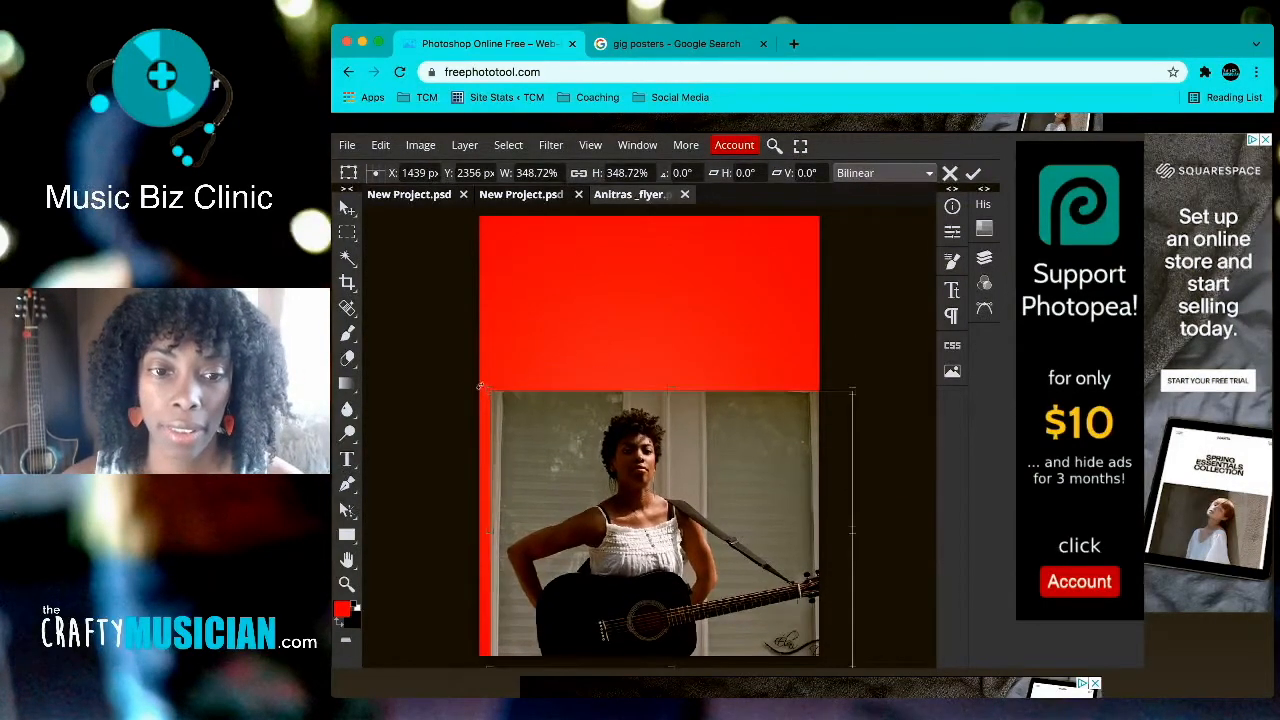
drag(489, 390, 355, 272)
drag(600, 450, 702, 442)
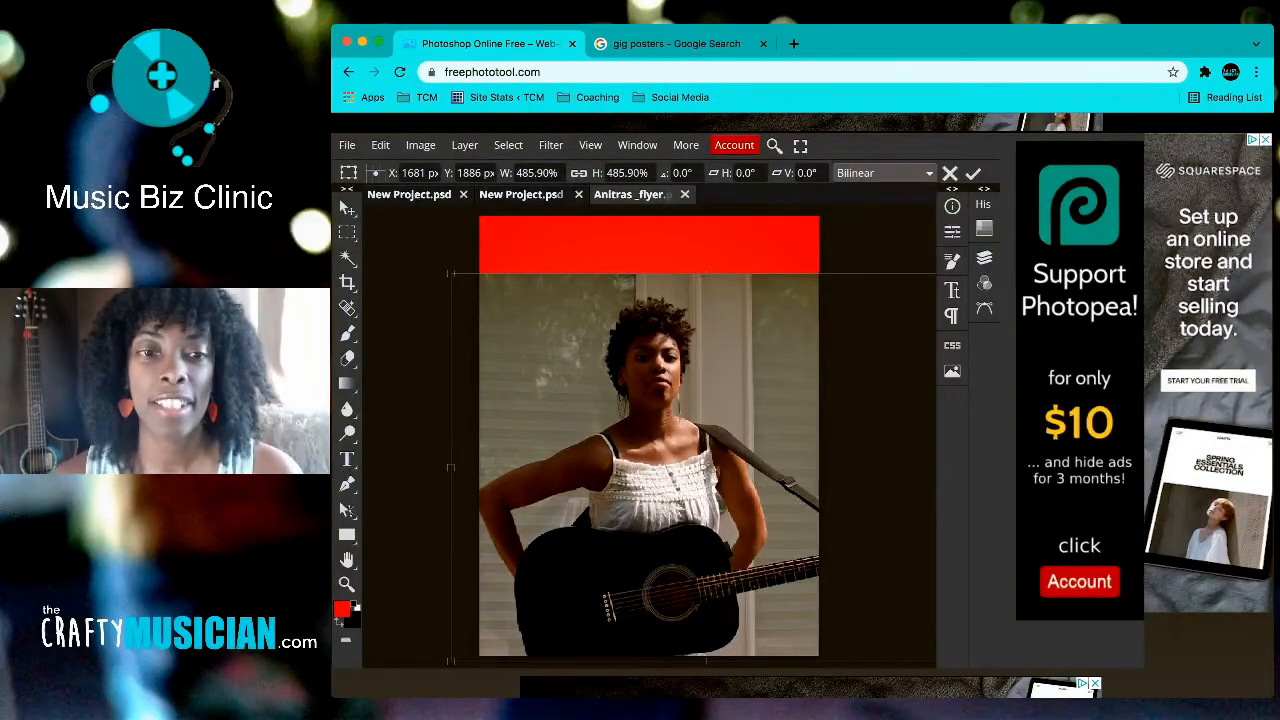
key(Return)
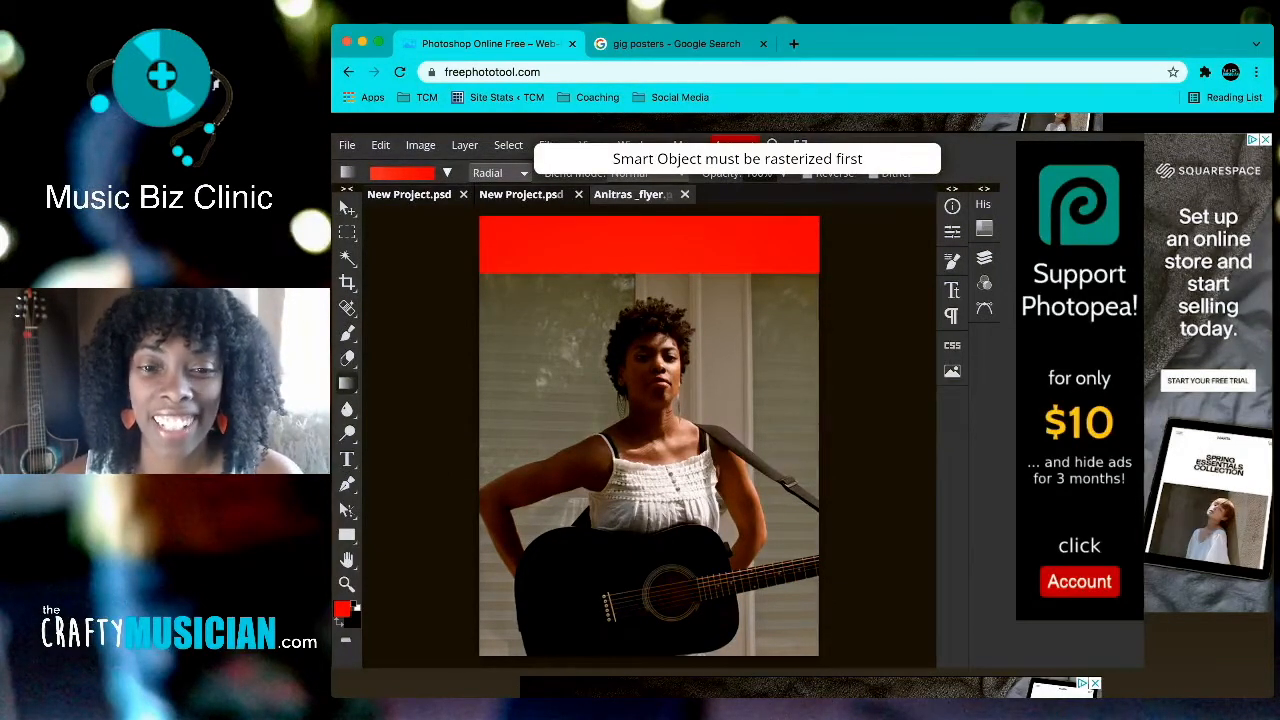
Step: Rasterize the guitarist photo layer '41 copy' and confirm it sits above red Layer 1
key(v)
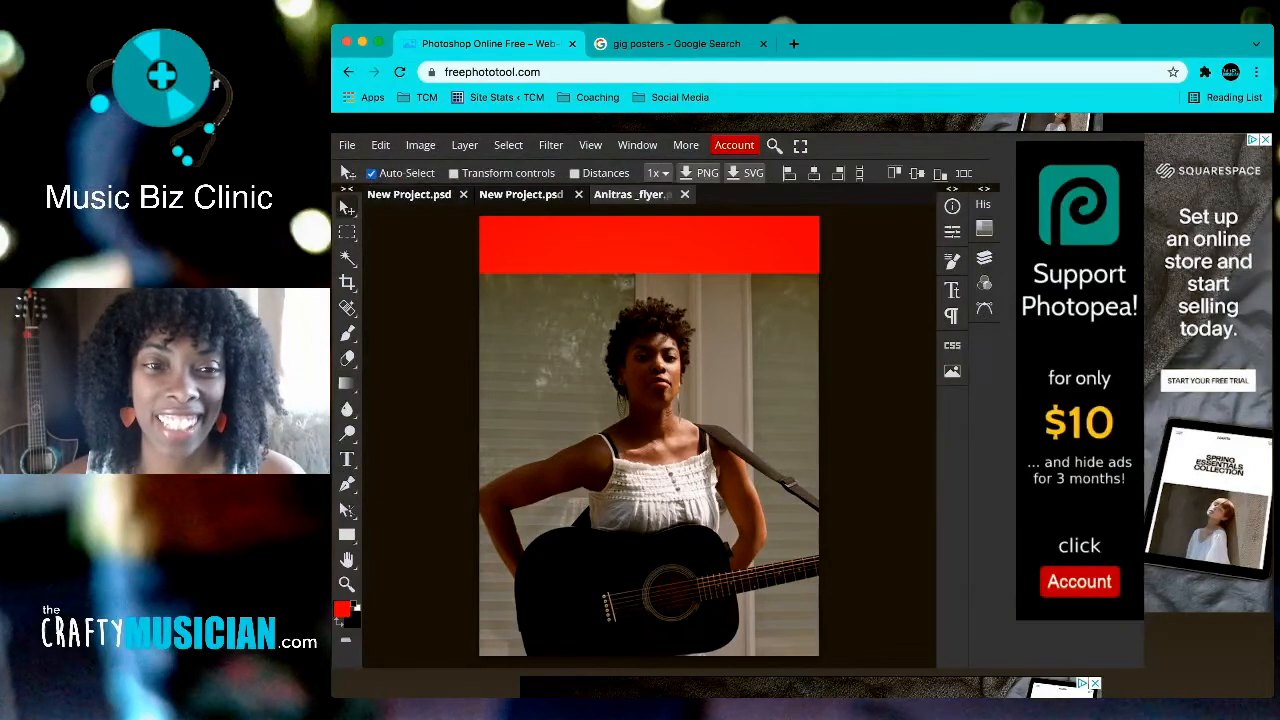
click(454, 173)
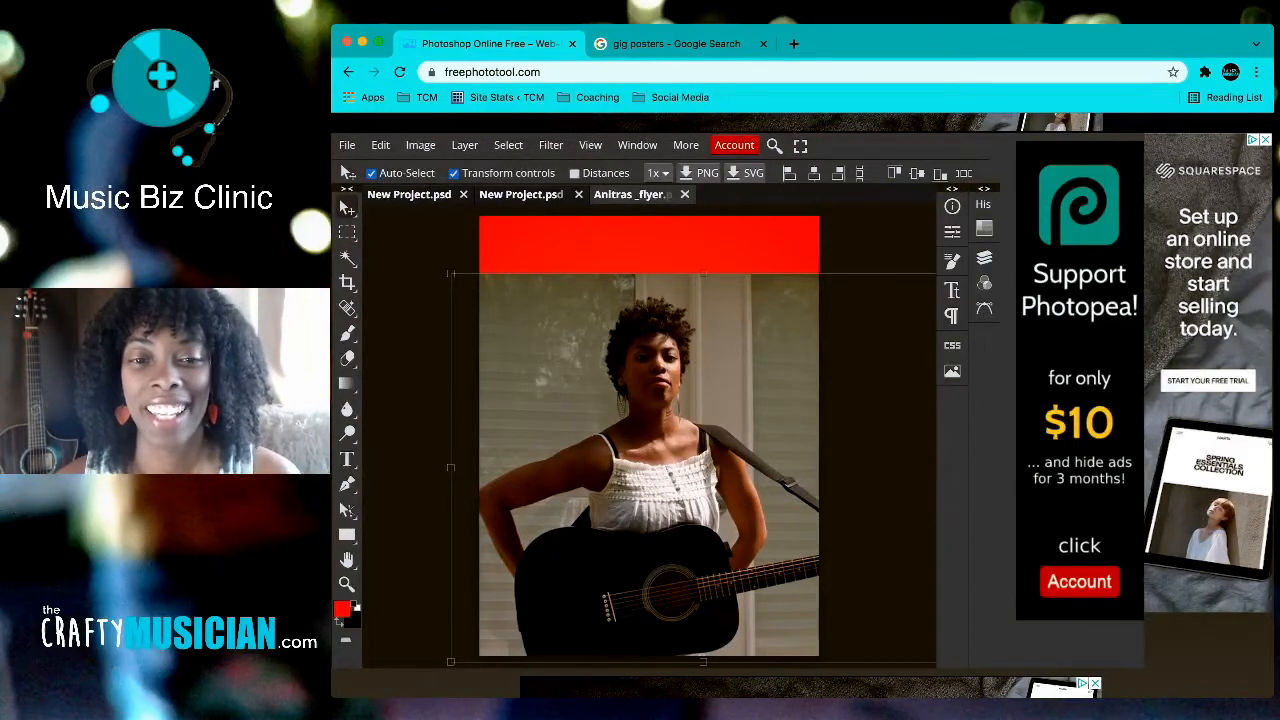
click(464, 145)
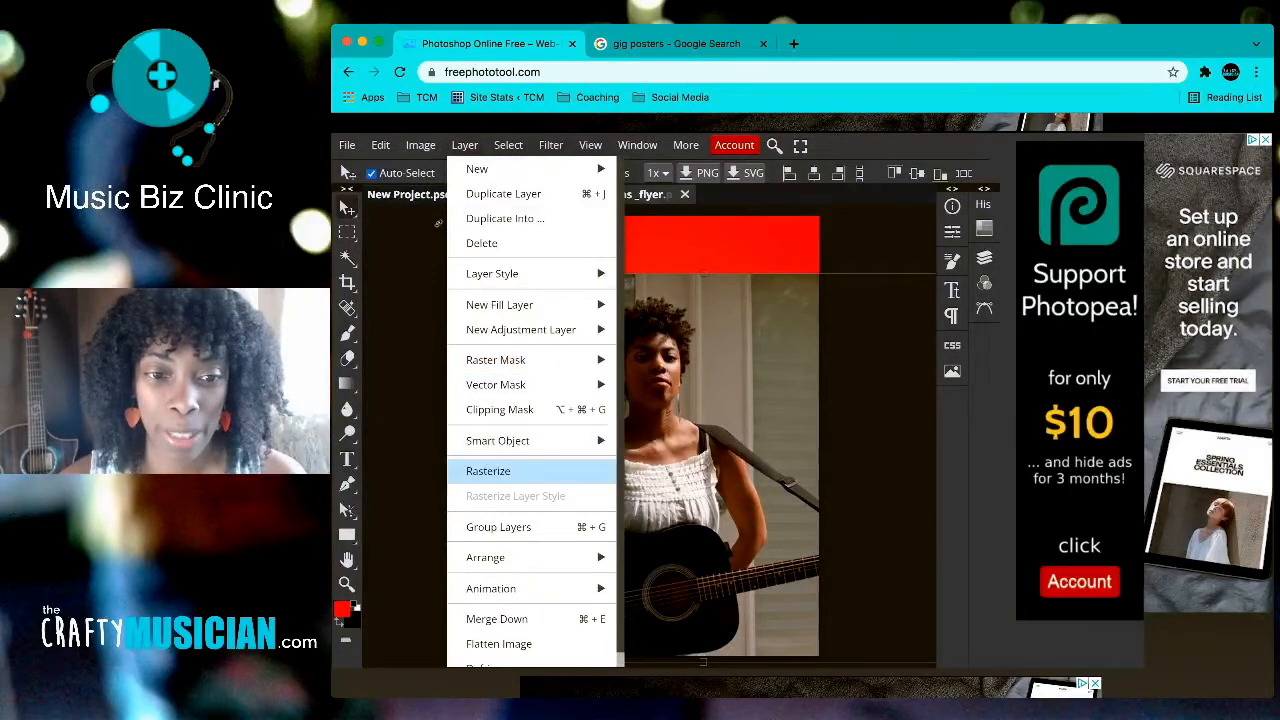
click(488, 470)
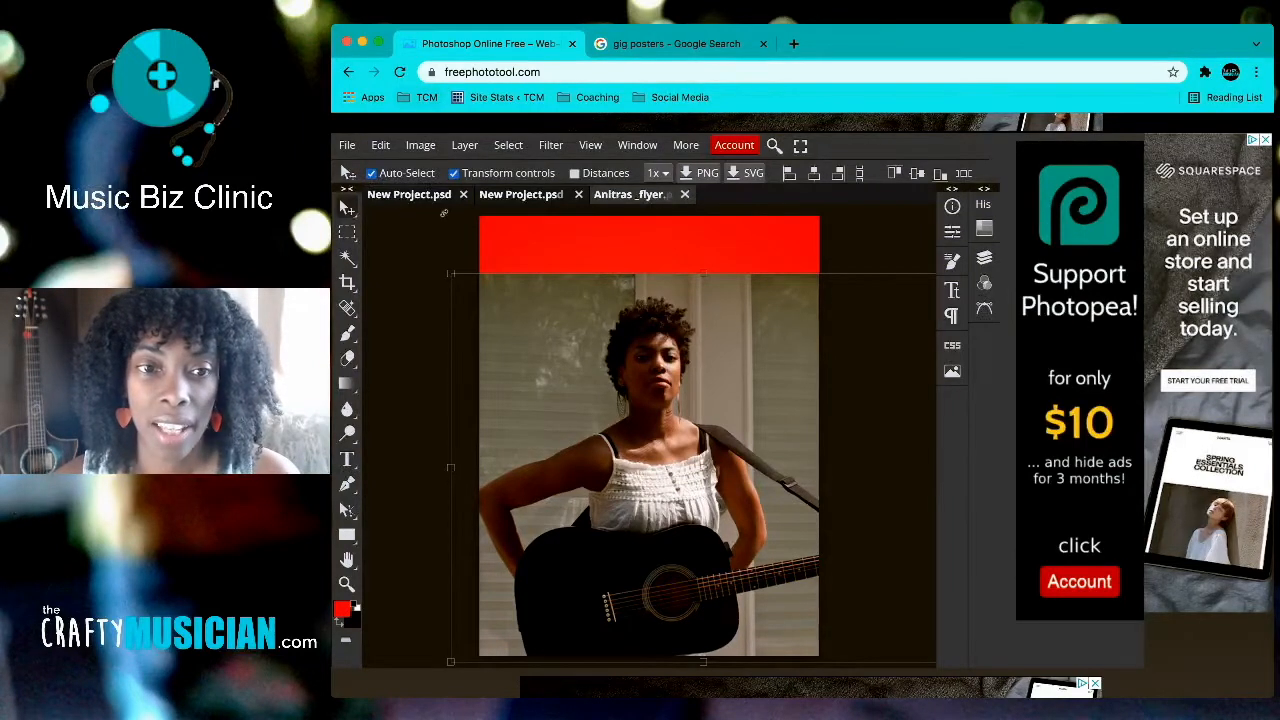
click(464, 145)
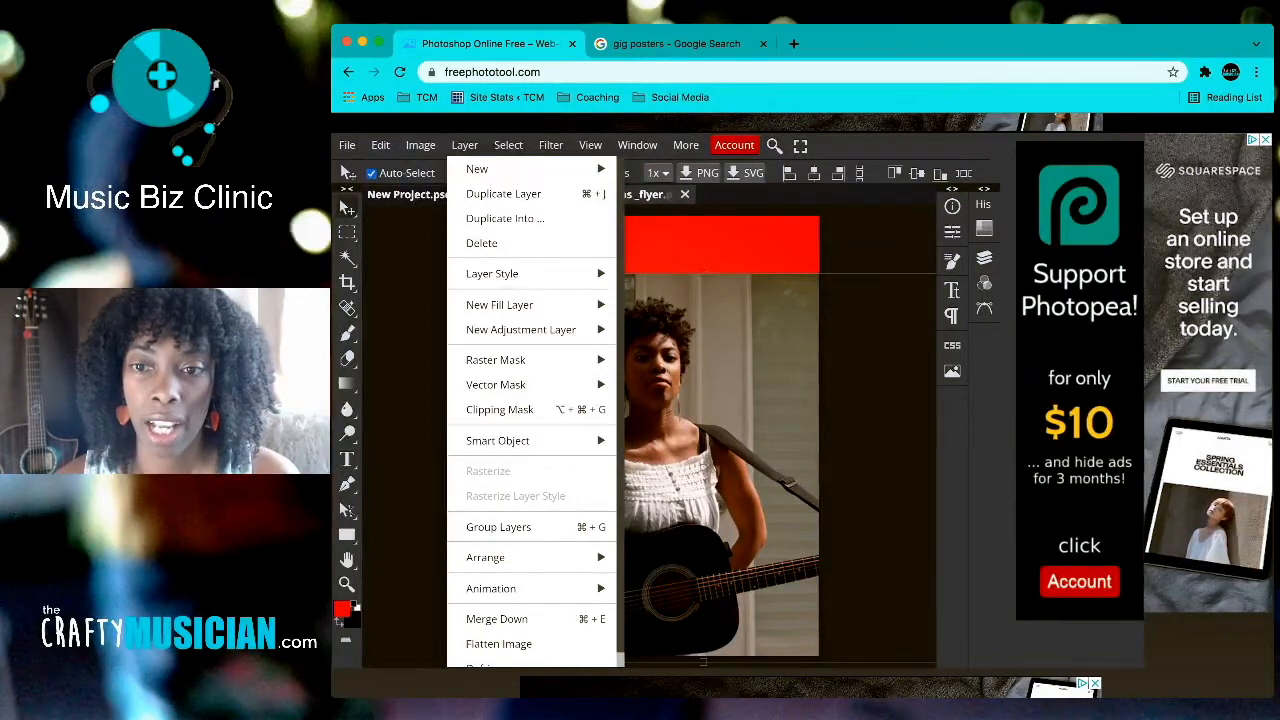
click(443, 213)
click(984, 257)
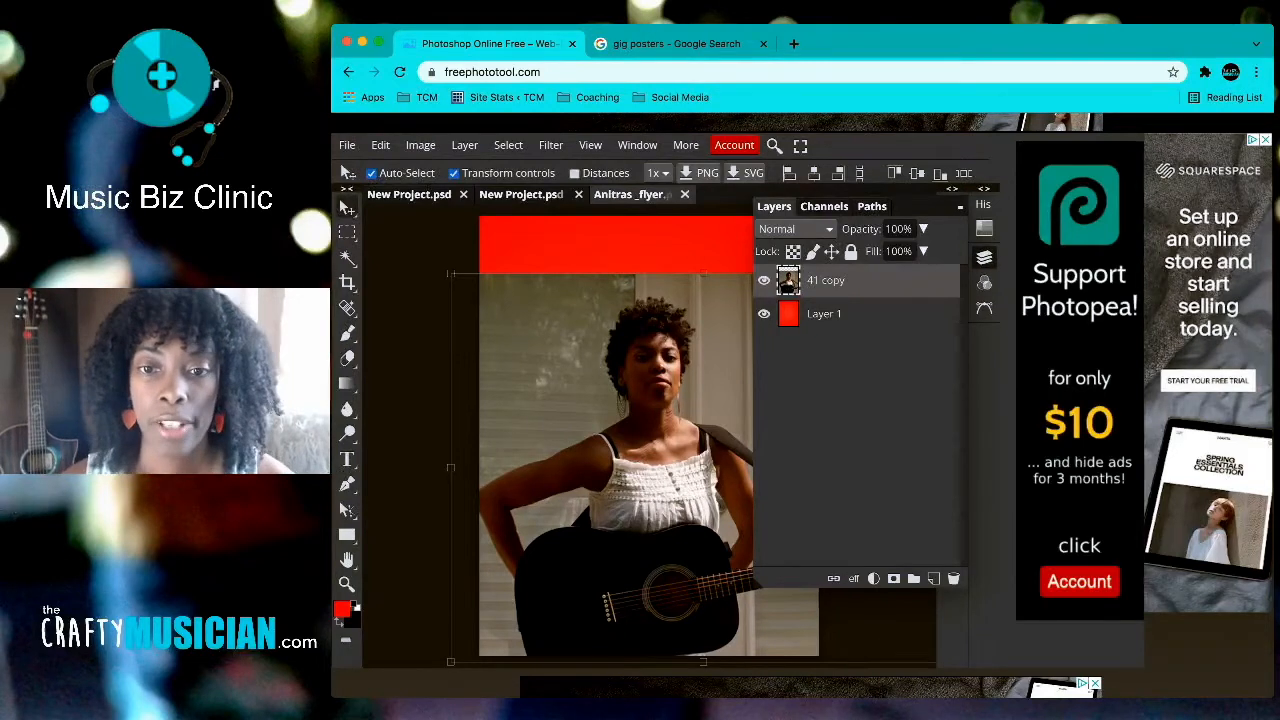
click(675, 253)
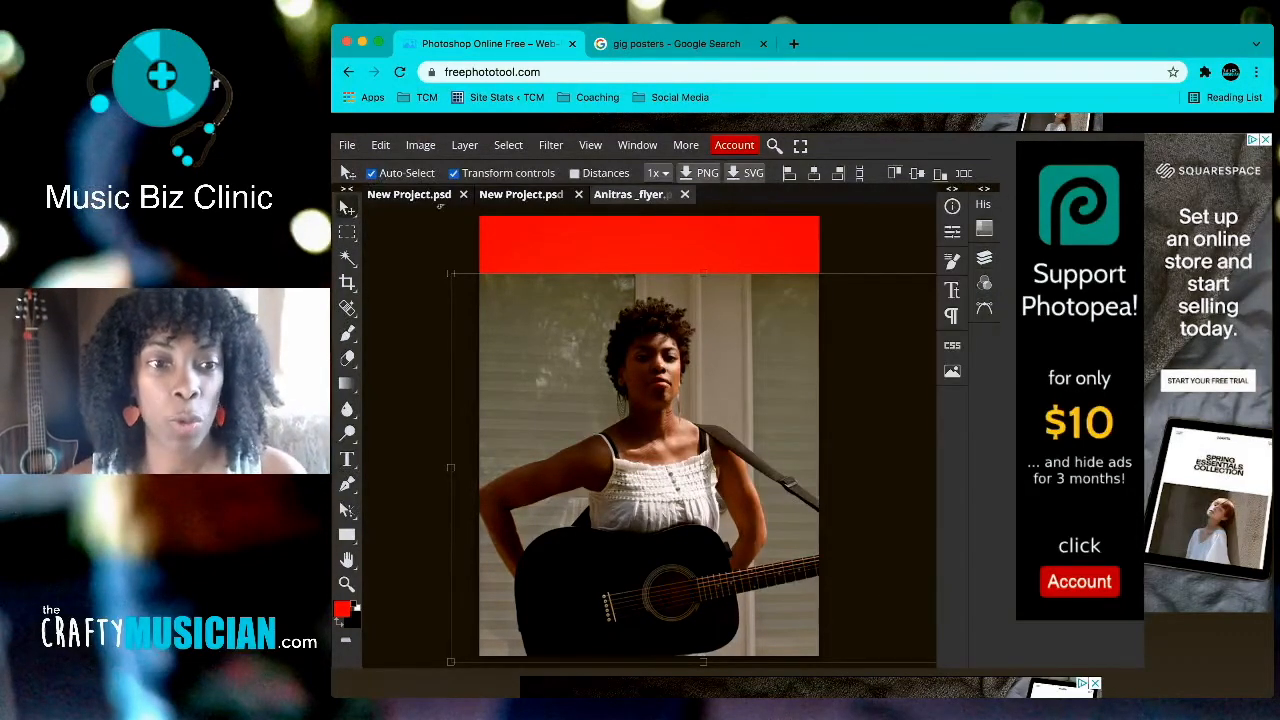
click(347, 257)
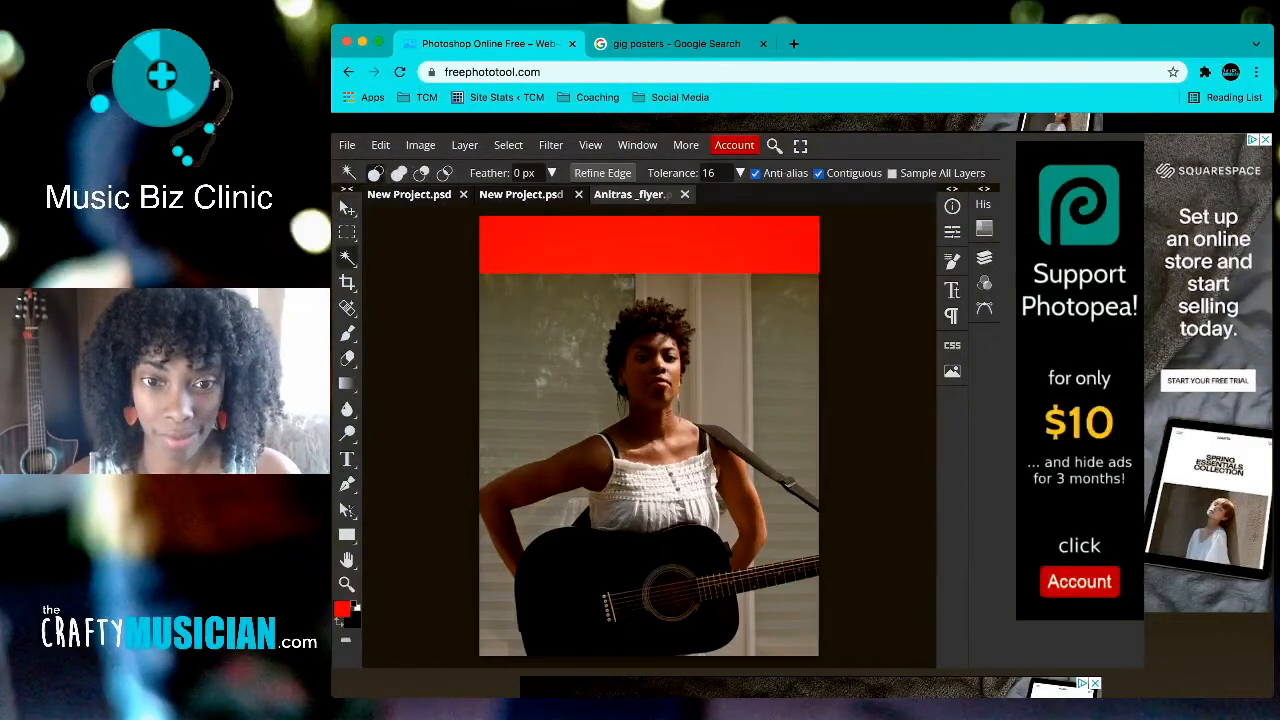
Step: Fill the grey wall patches around the guitarist with red using Magic Wand selections
click(570, 360)
key(alt+BackSpace)
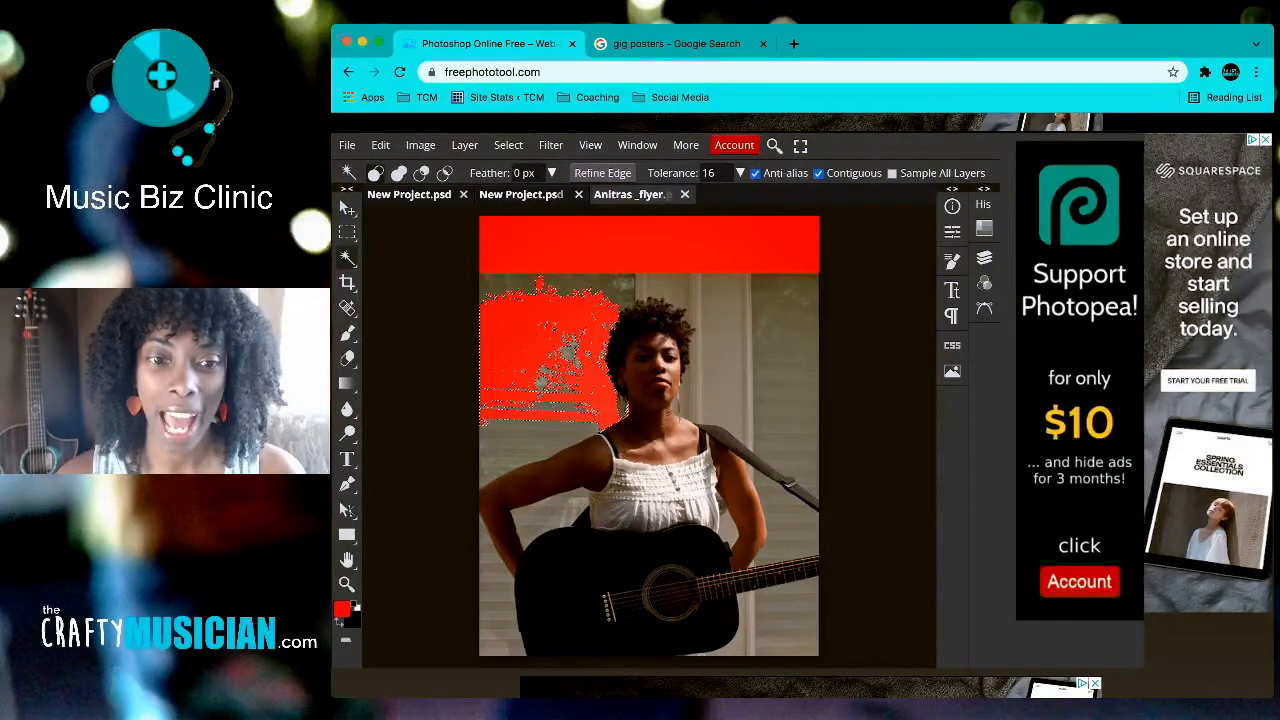
click(540, 445)
key(alt+BackSpace)
click(498, 606)
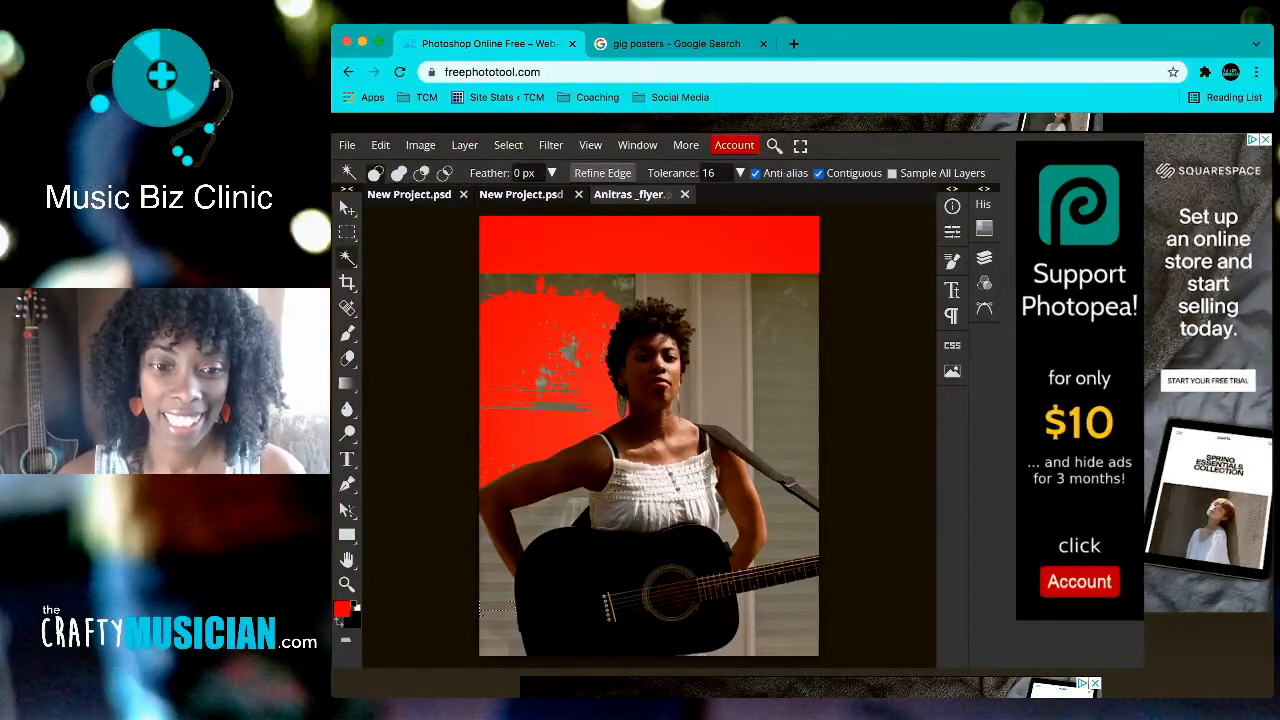
key(alt+BackSpace)
click(491, 562)
key(alt+BackSpace)
click(499, 632)
key(alt+BackSpace)
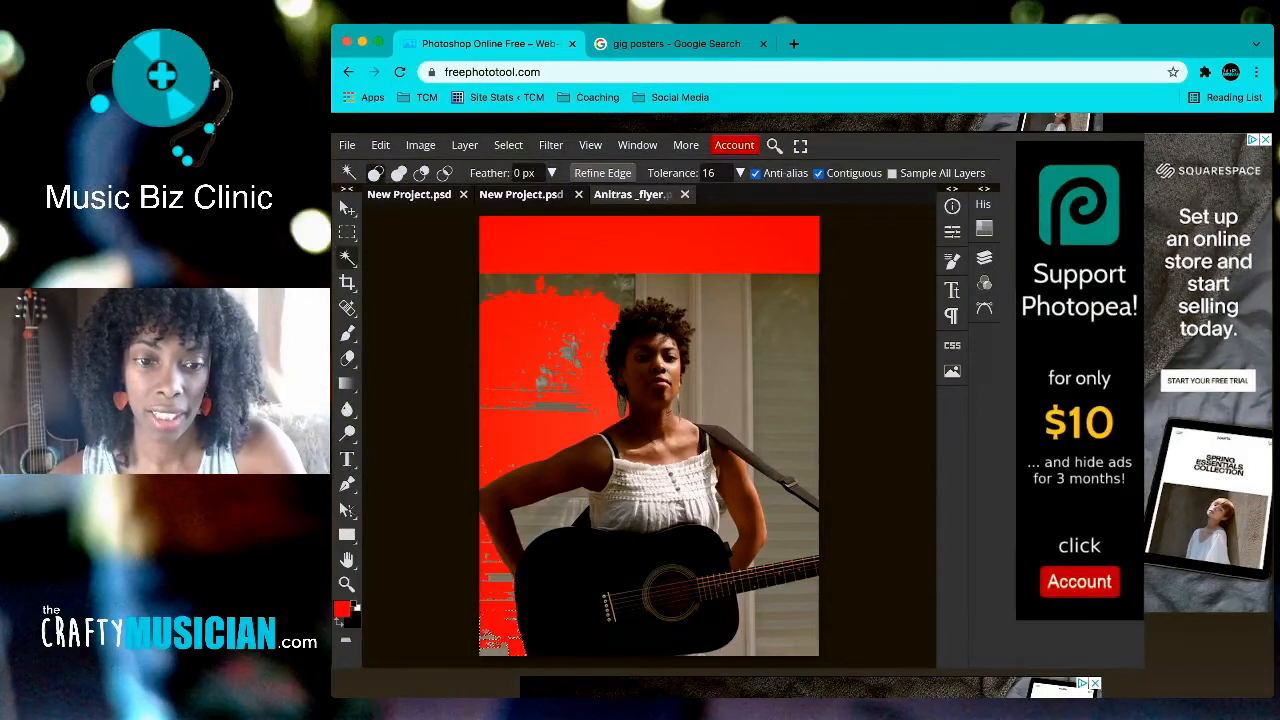
click(544, 520)
key(alt+BackSpace)
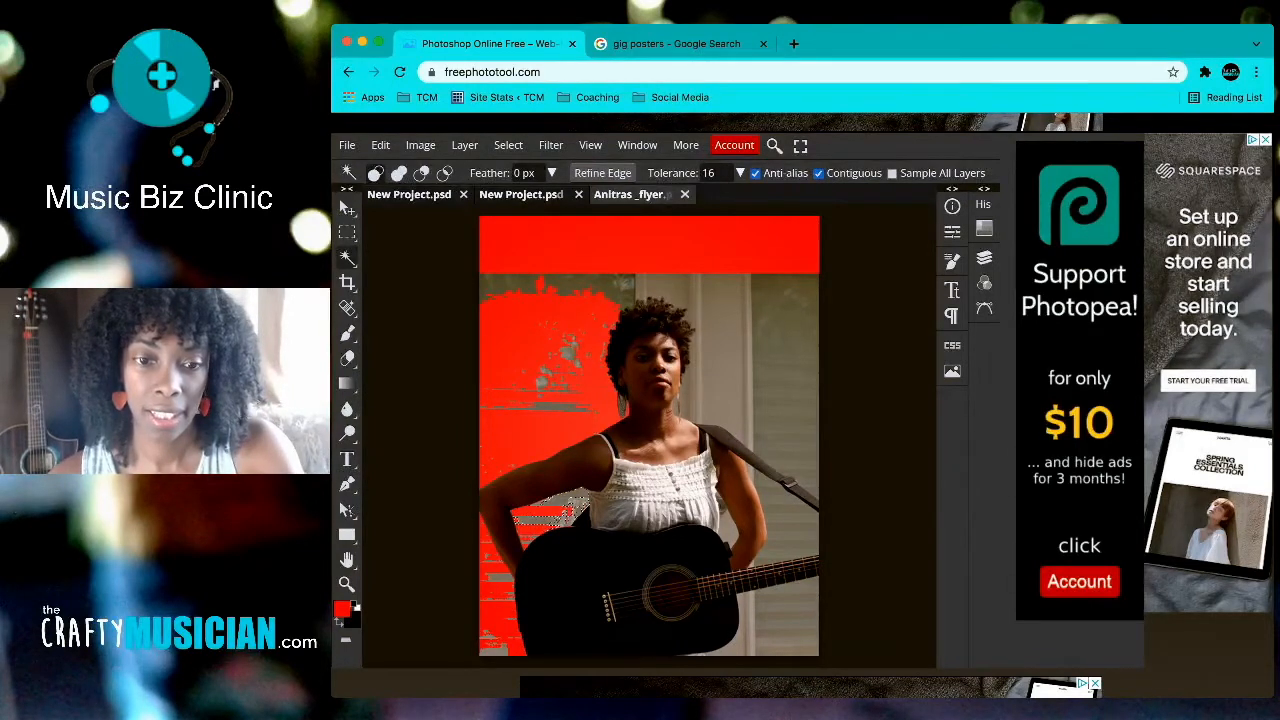
click(748, 385)
key(alt+BackSpace)
click(725, 360)
key(alt+BackSpace)
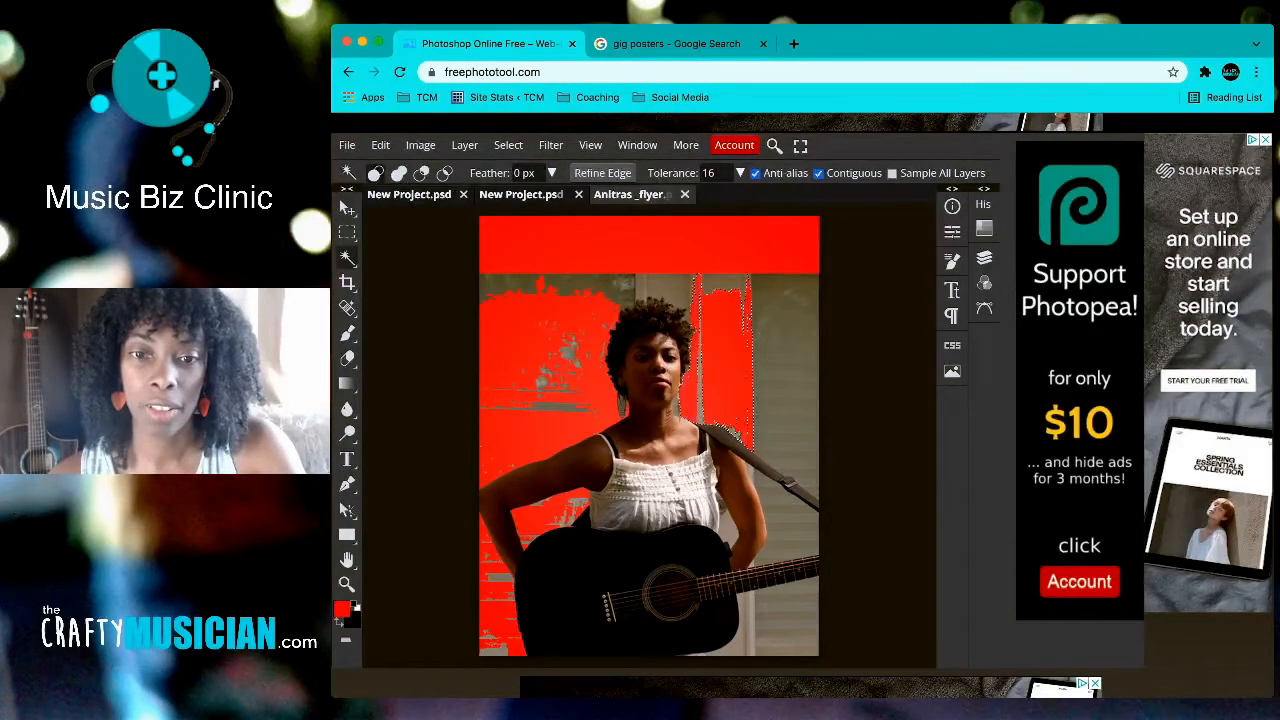
click(785, 330)
key(alt+BackSpace)
click(785, 425)
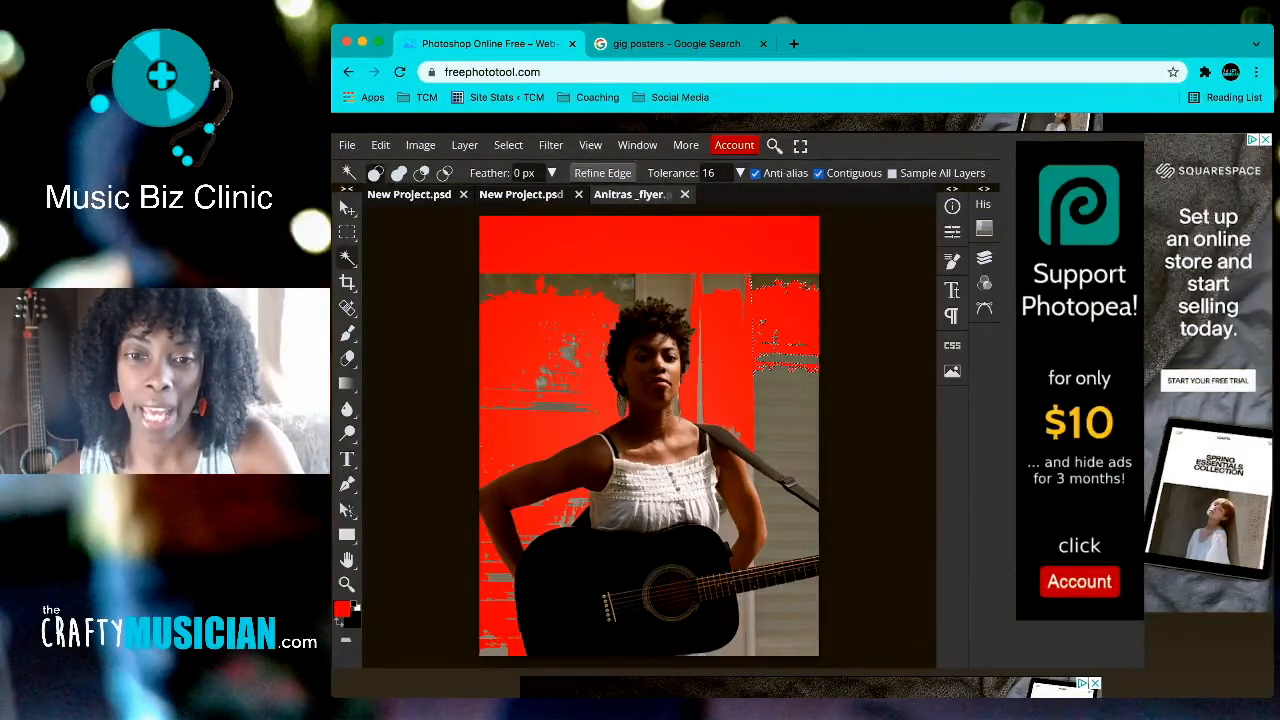
key(alt+BackSpace)
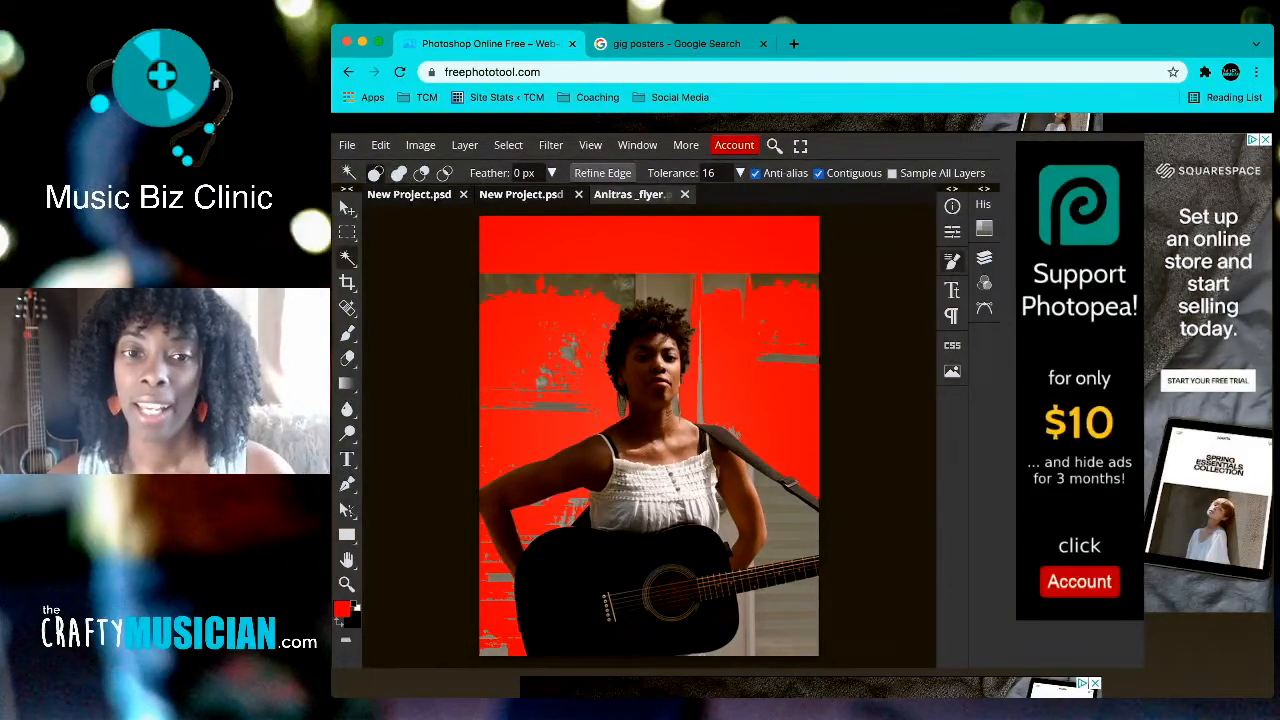
Step: Toggle the 41 copy layer's visibility to compare the photo against the red layer below
click(984, 257)
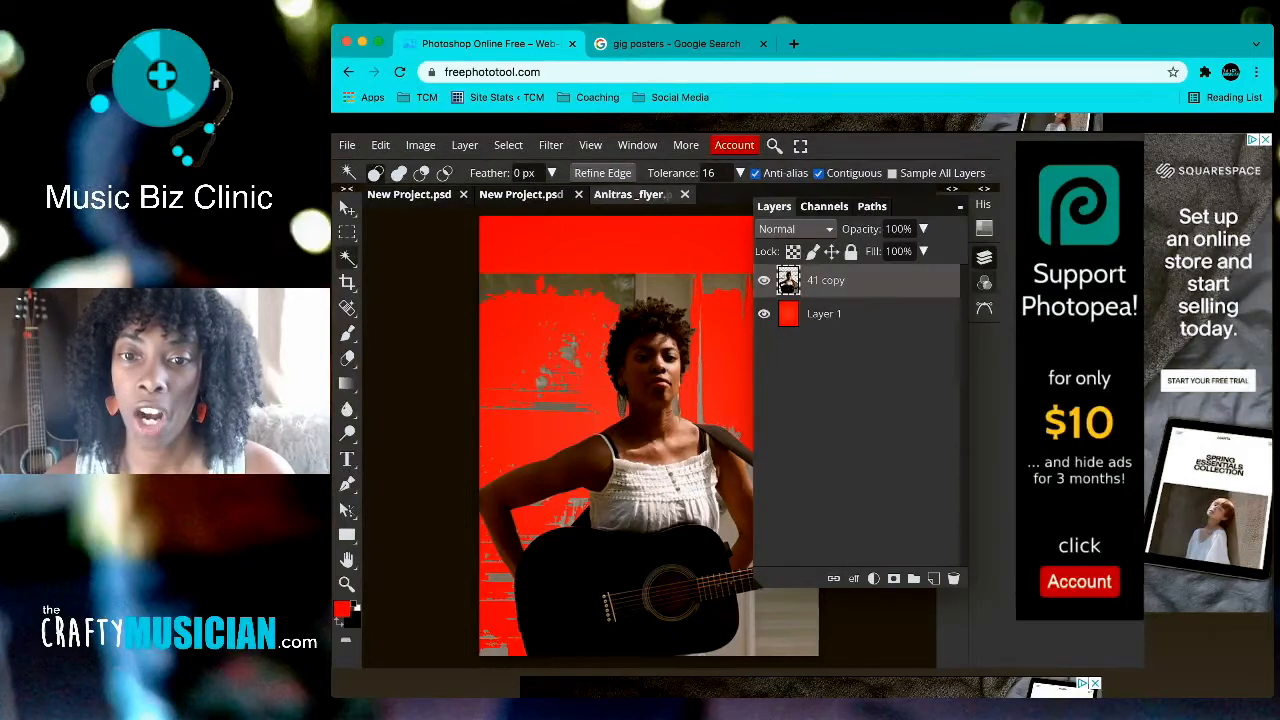
click(764, 280)
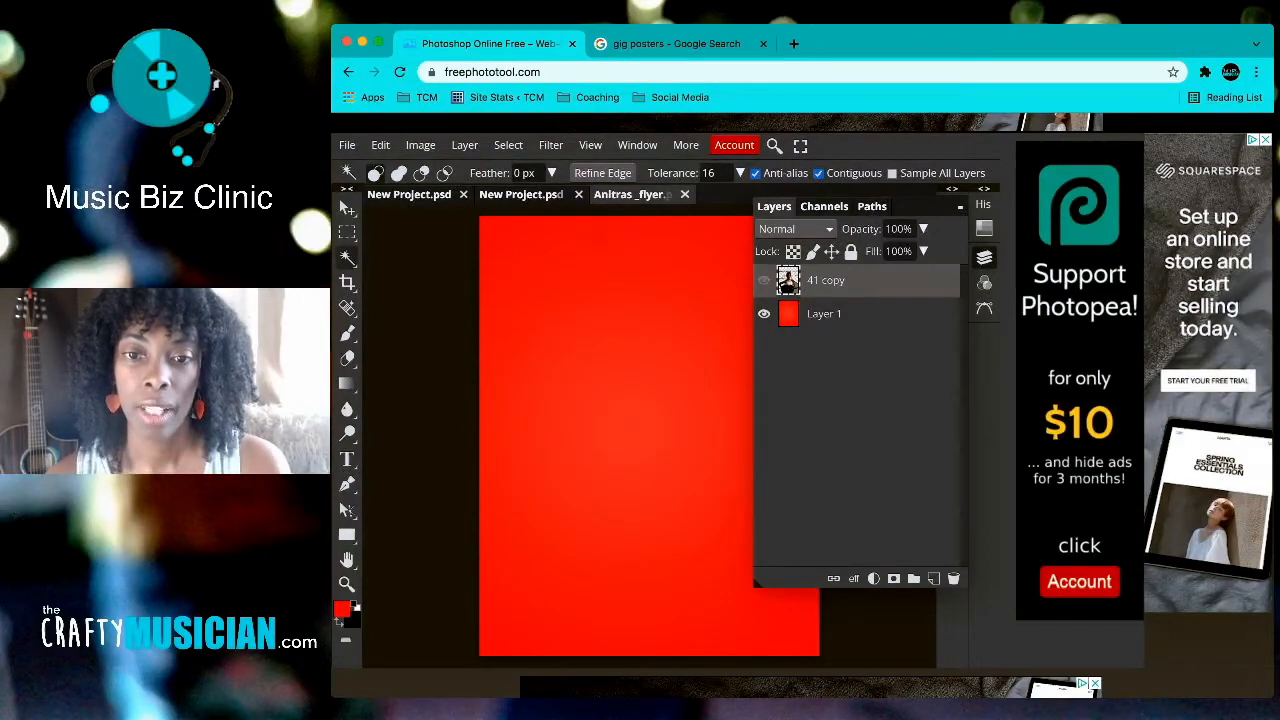
click(764, 280)
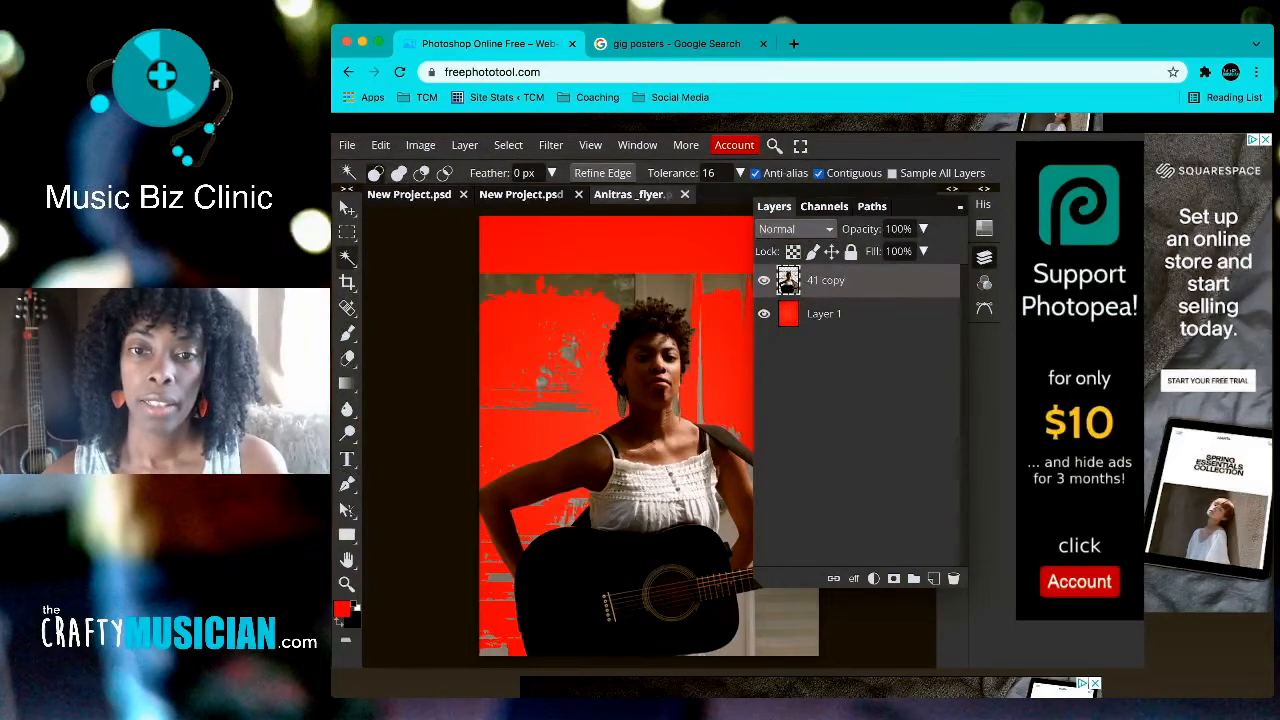
click(984, 257)
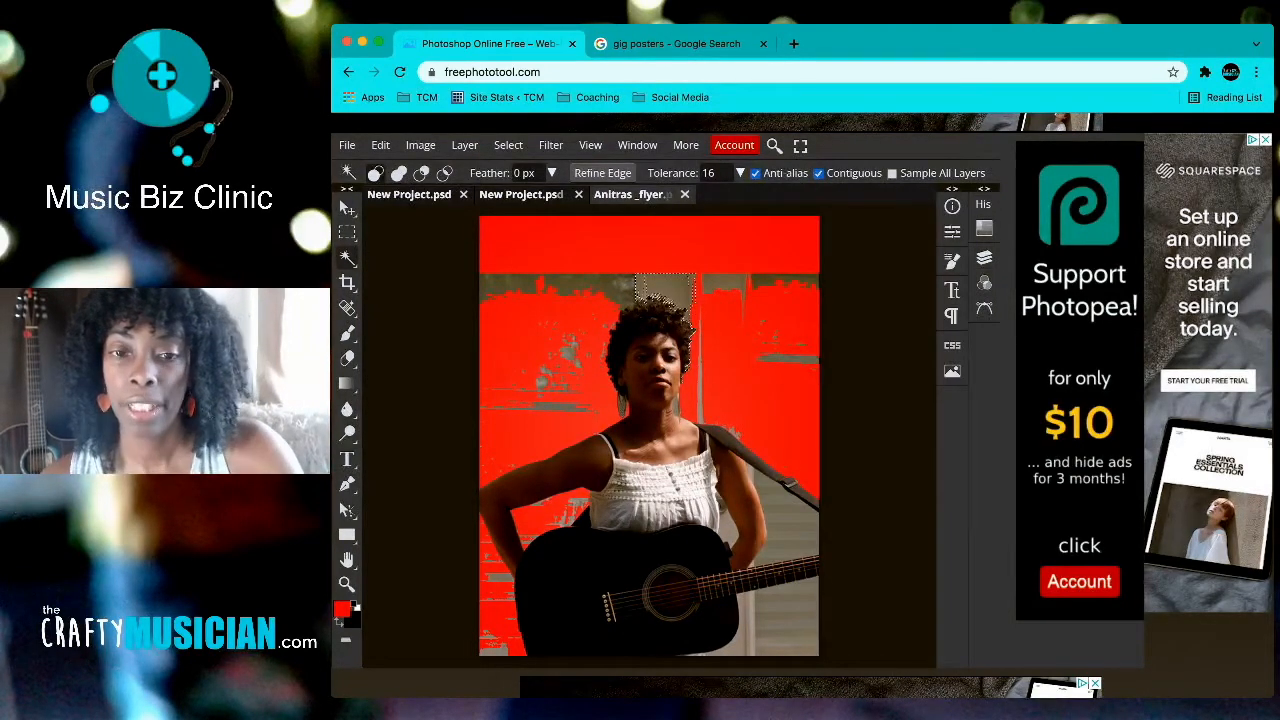
Step: Delete the remaining grey strips on the right and bottom of the photo to reveal red
click(625, 284)
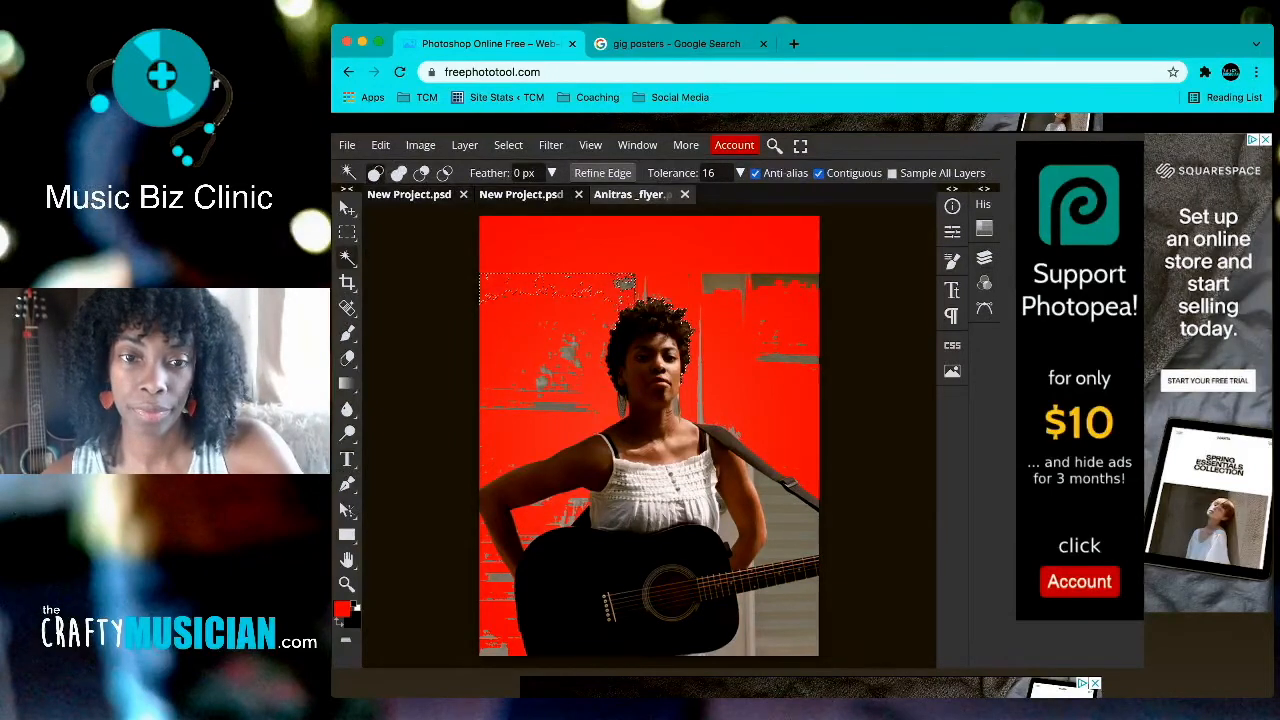
click(783, 282)
key(Delete)
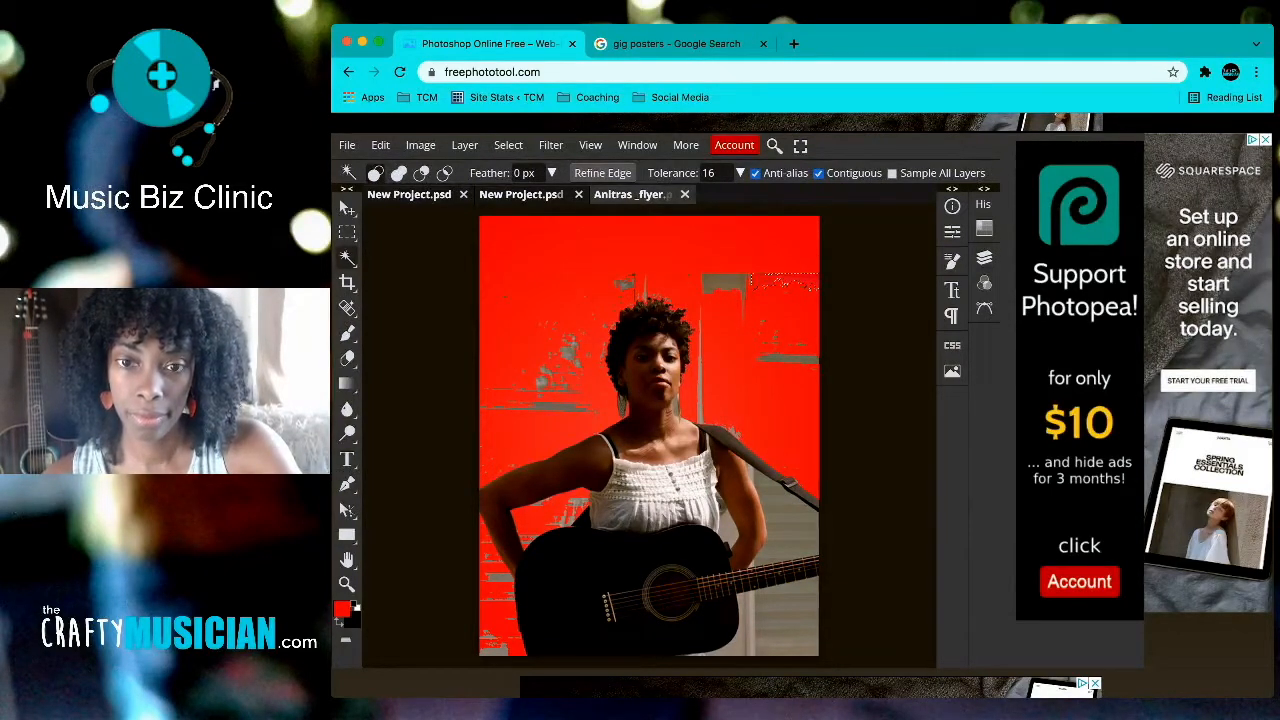
click(725, 282)
key(Delete)
click(788, 358)
key(Delete)
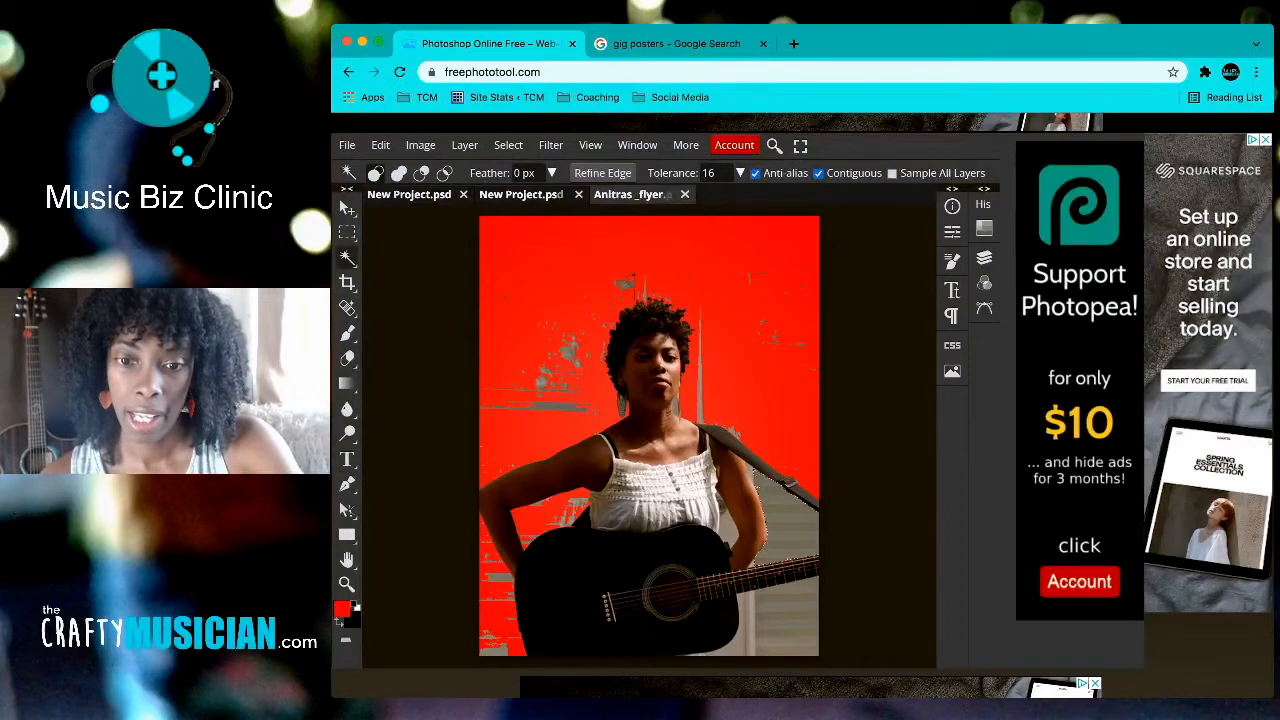
click(758, 470)
key(Delete)
key(Delete)
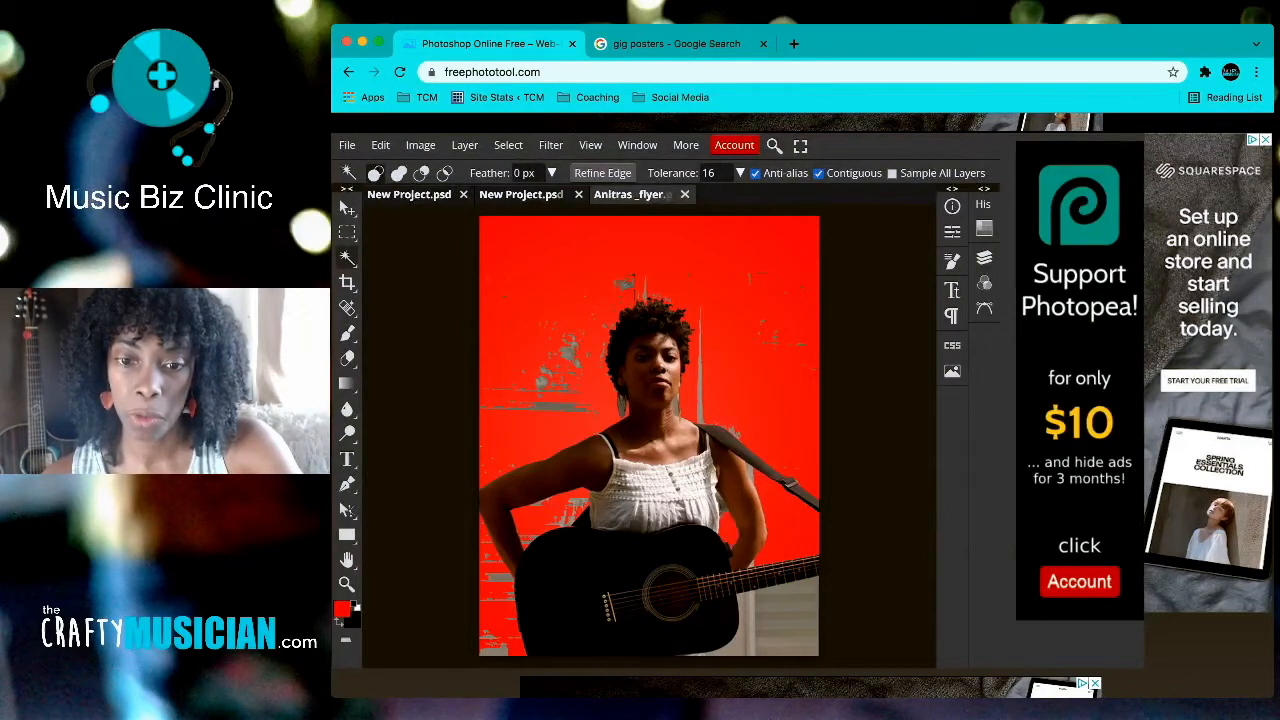
click(788, 614)
key(Delete)
click(746, 628)
key(Delete)
click(786, 646)
key(Delete)
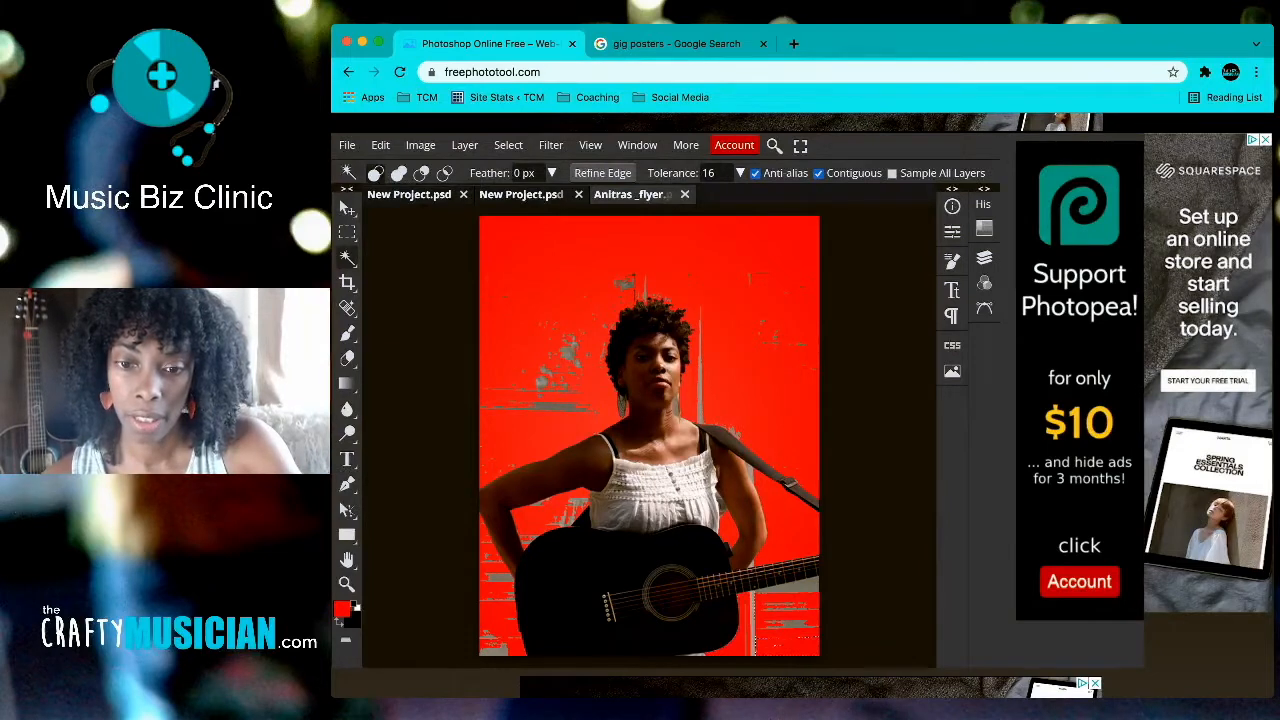
click(790, 589)
key(Delete)
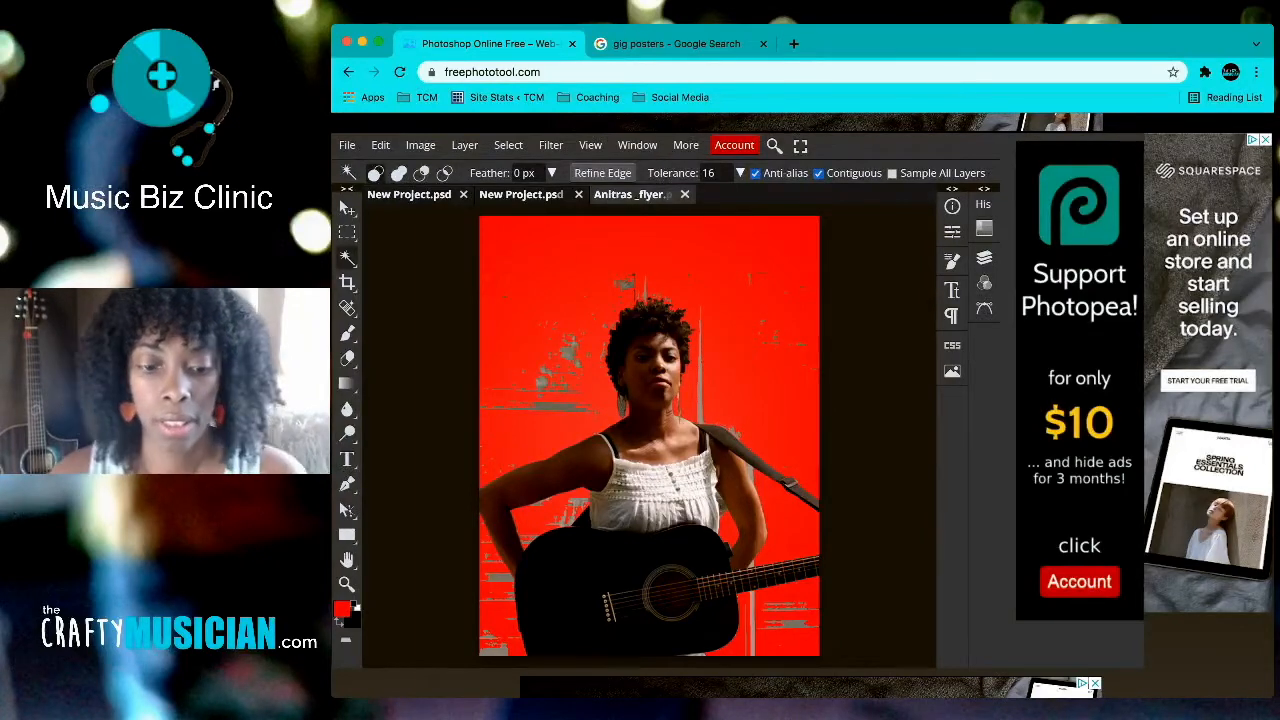
Step: Zoom in on the left earring and delete its grey patches to show red
scroll(655, 433, up, 5)
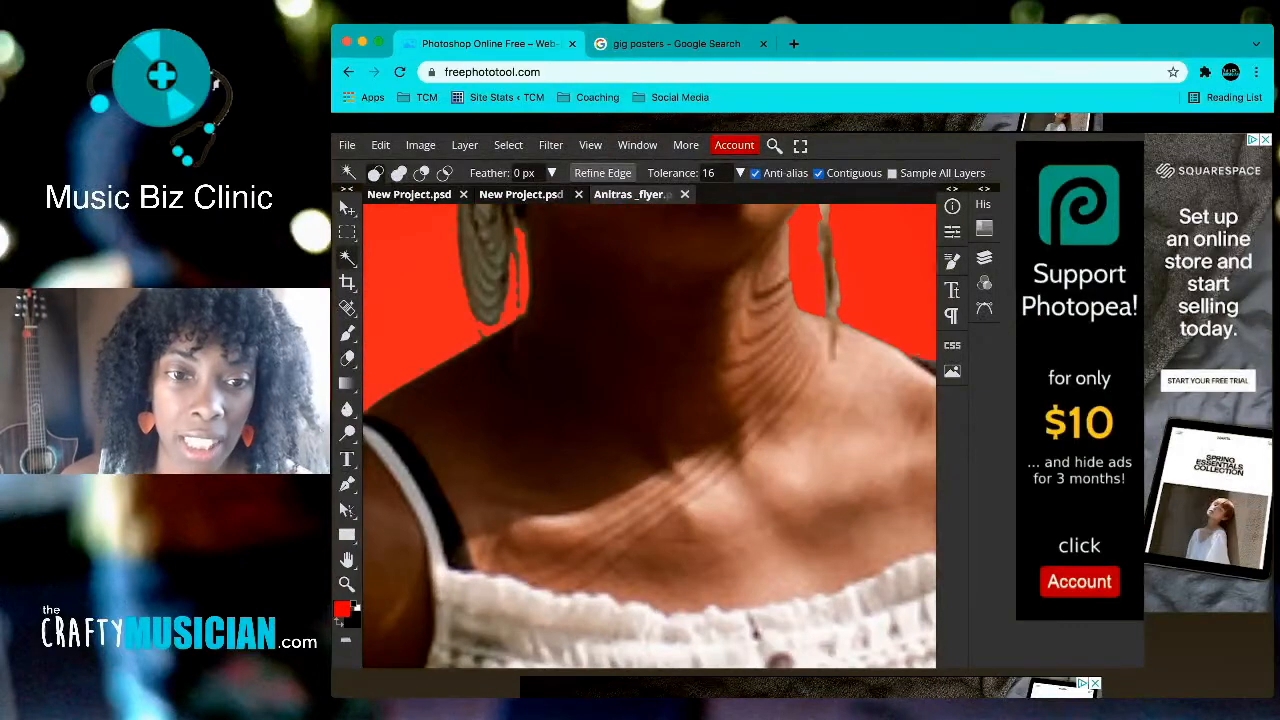
scroll(650, 433, up, 1)
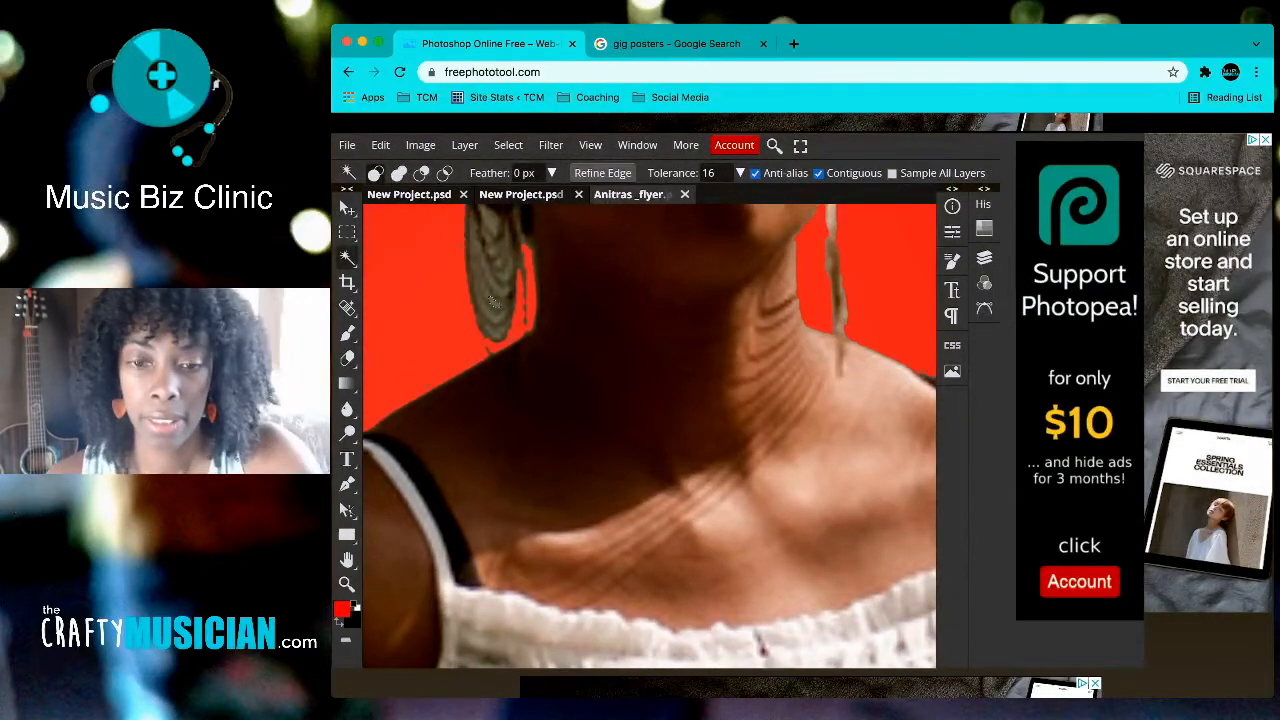
key(Delete)
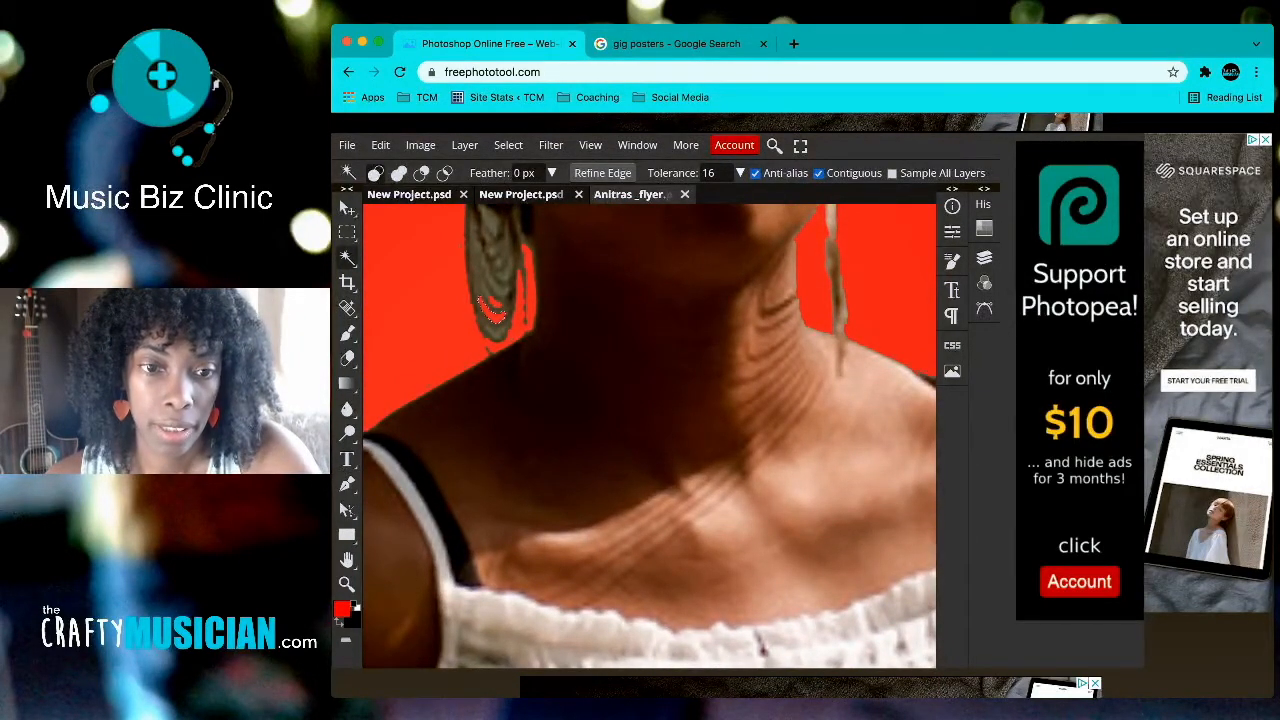
key(ctrl+z)
key(ctrl+z)
key(ctrl+z)
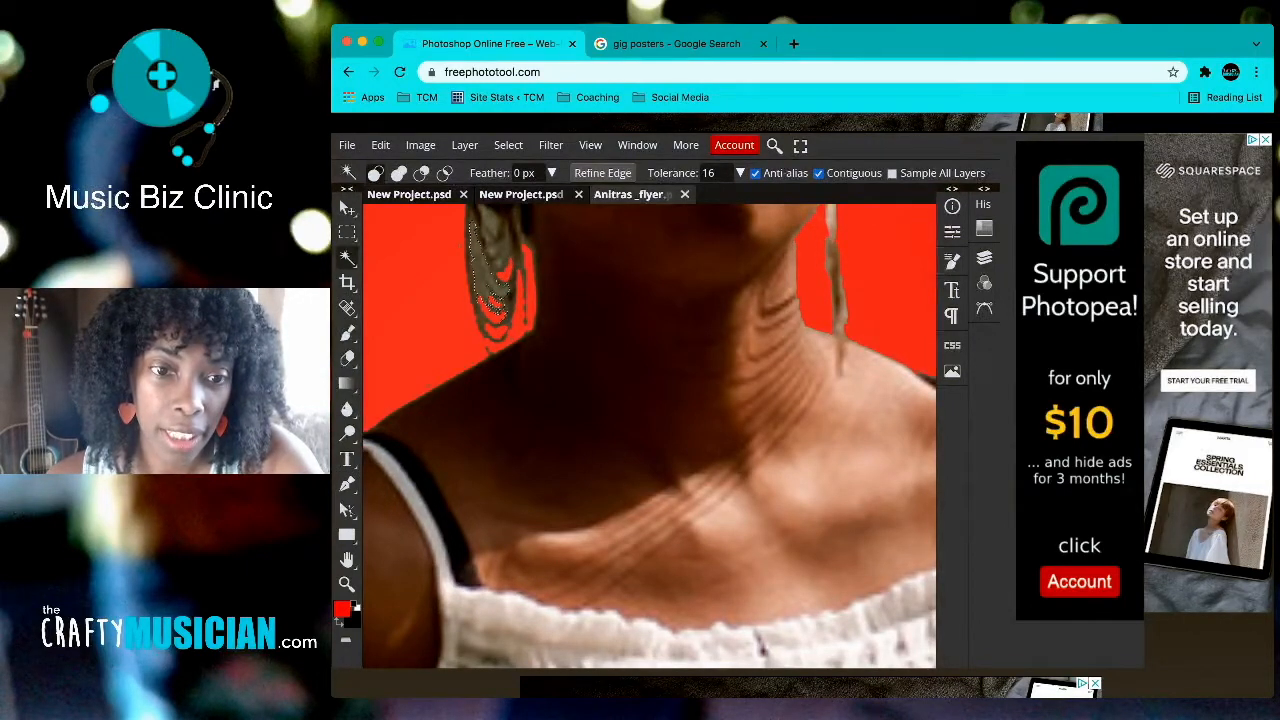
key(Delete)
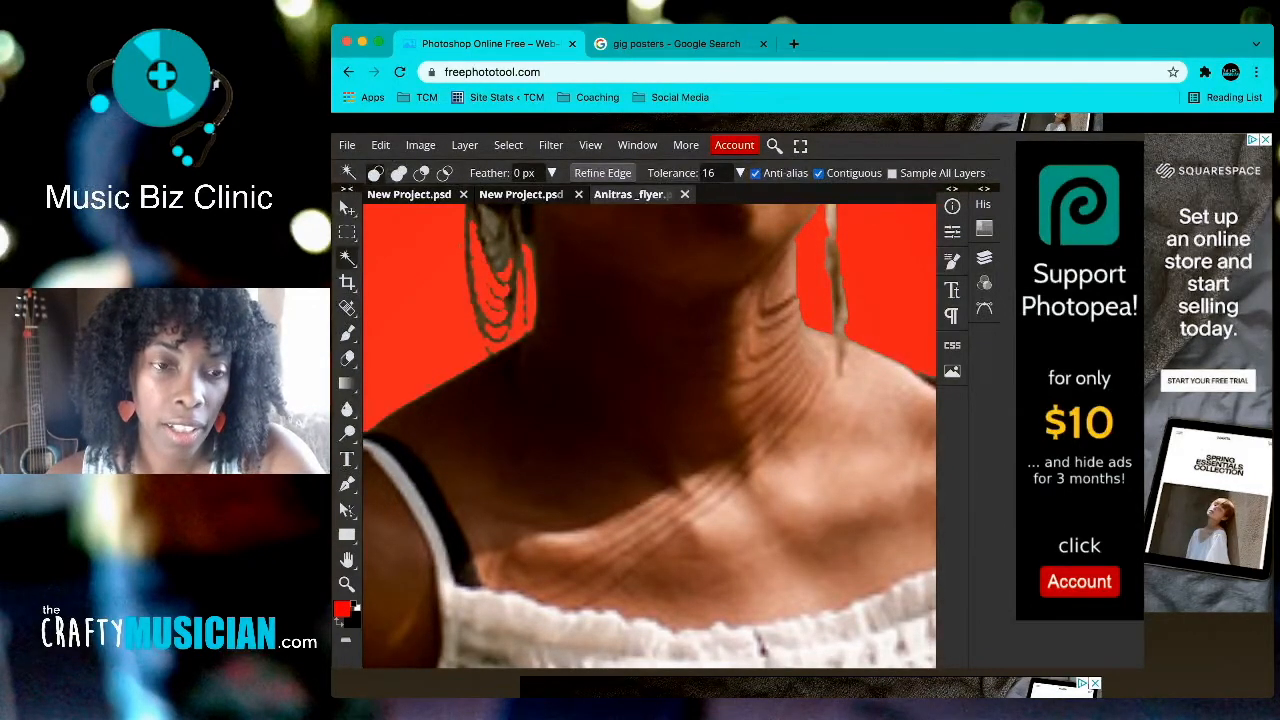
Step: Compare the earring with and without the deletion using Edit Undo/Redo, then deselect
click(380, 145)
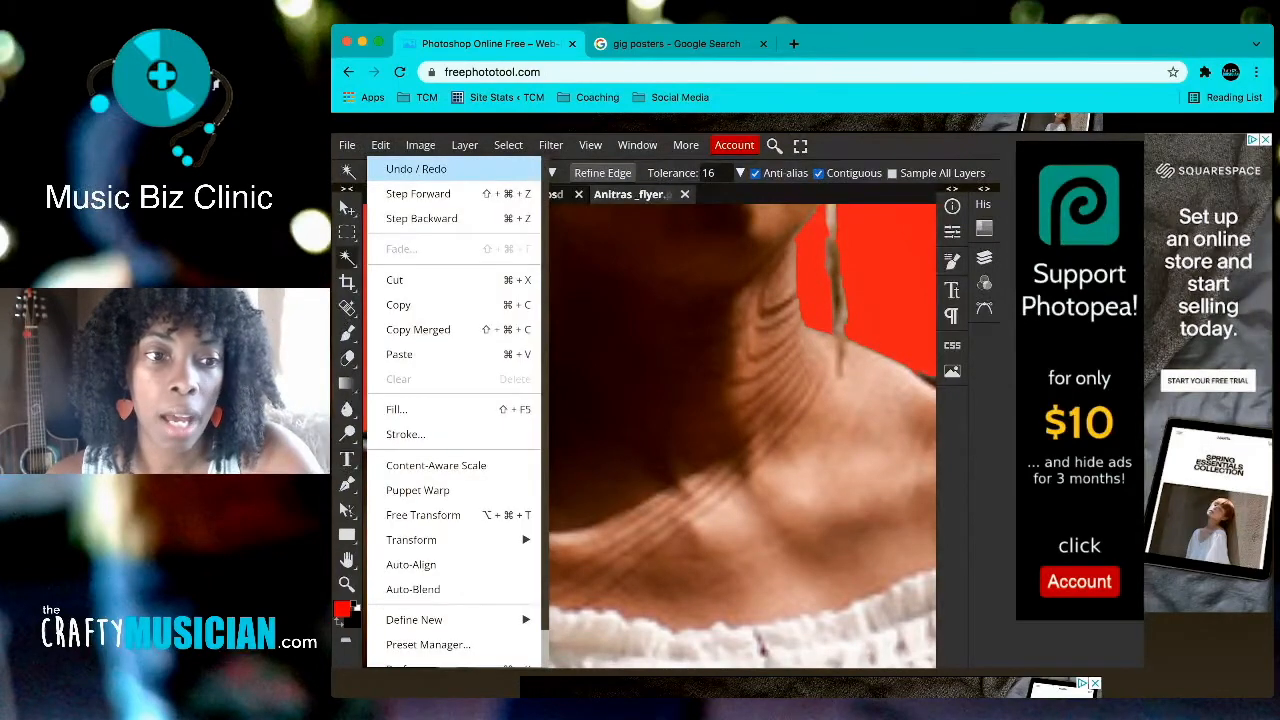
click(416, 168)
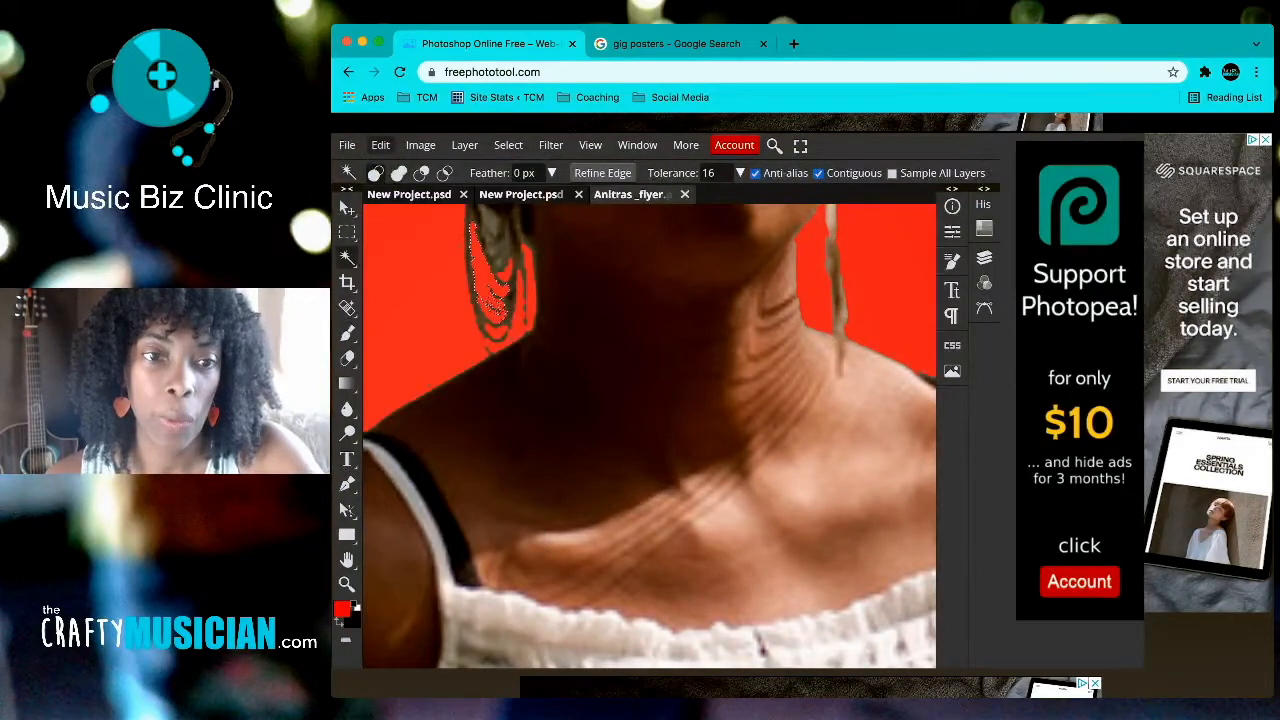
click(380, 145)
click(416, 168)
key(ctrl+d)
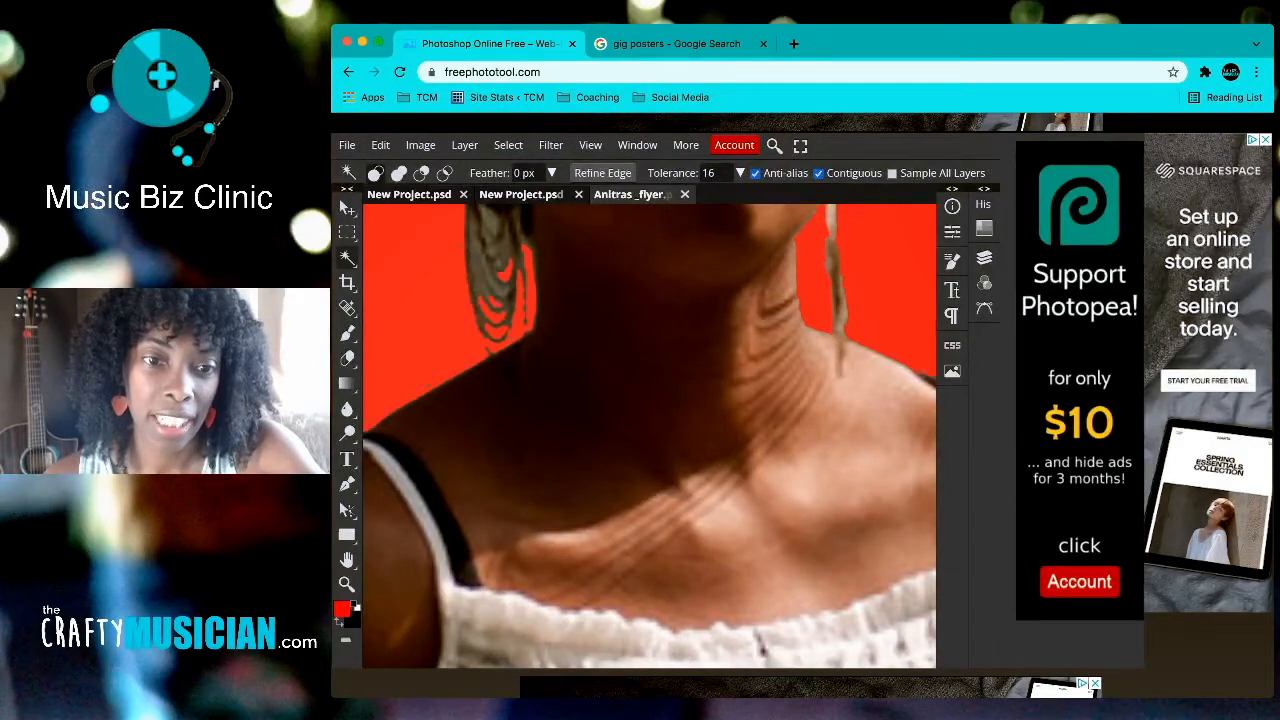
Step: Select another grey patch inside the left earring, then zoom back out with the Move tool
click(502, 254)
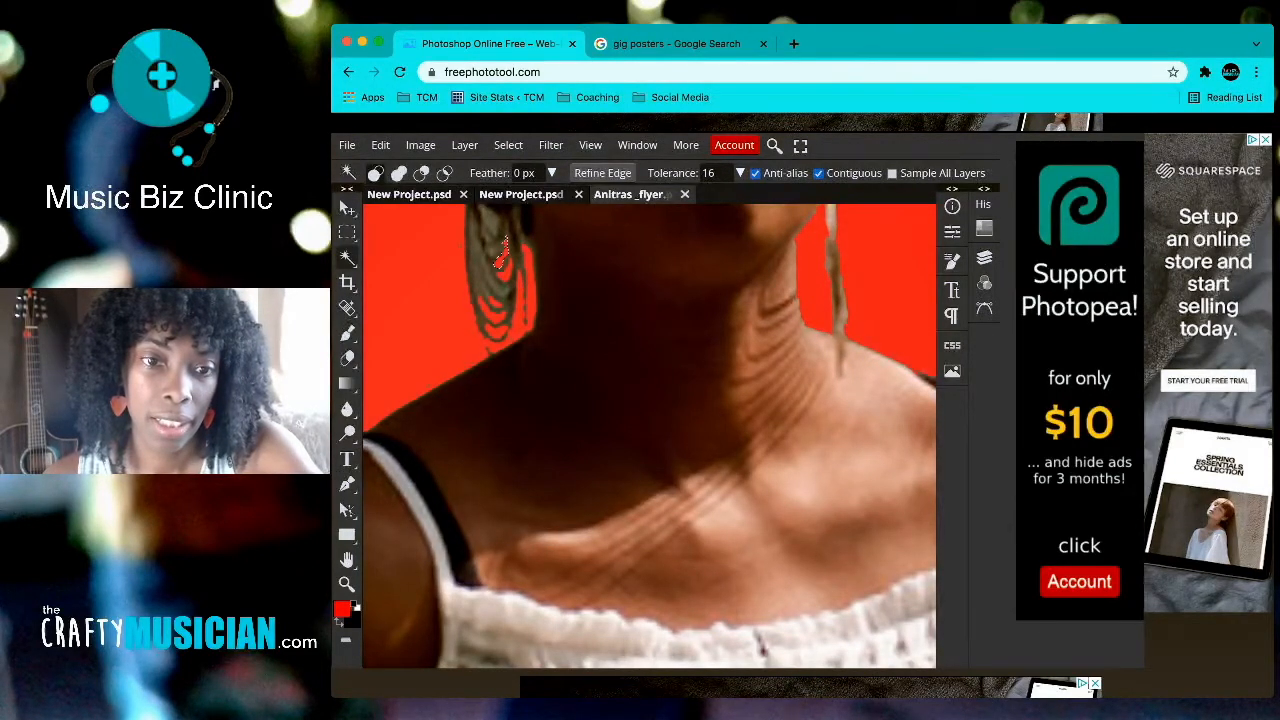
scroll(650, 435, up, 4)
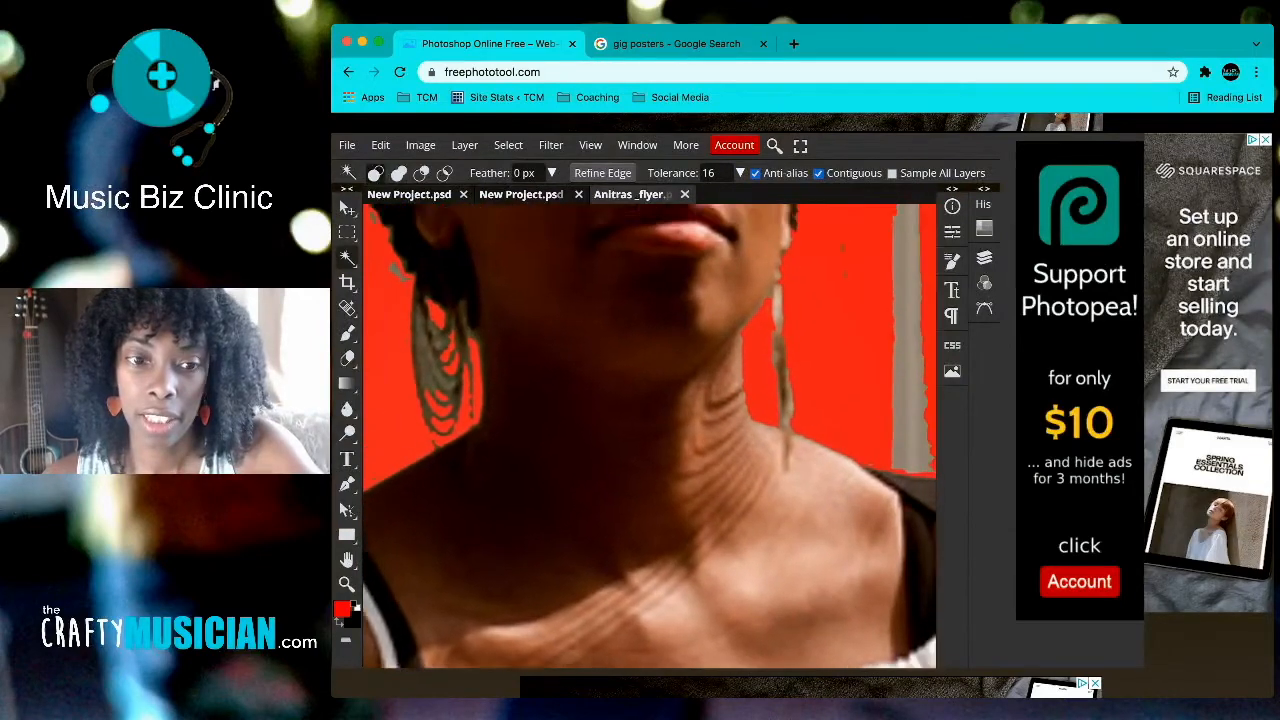
scroll(650, 435, up, 8)
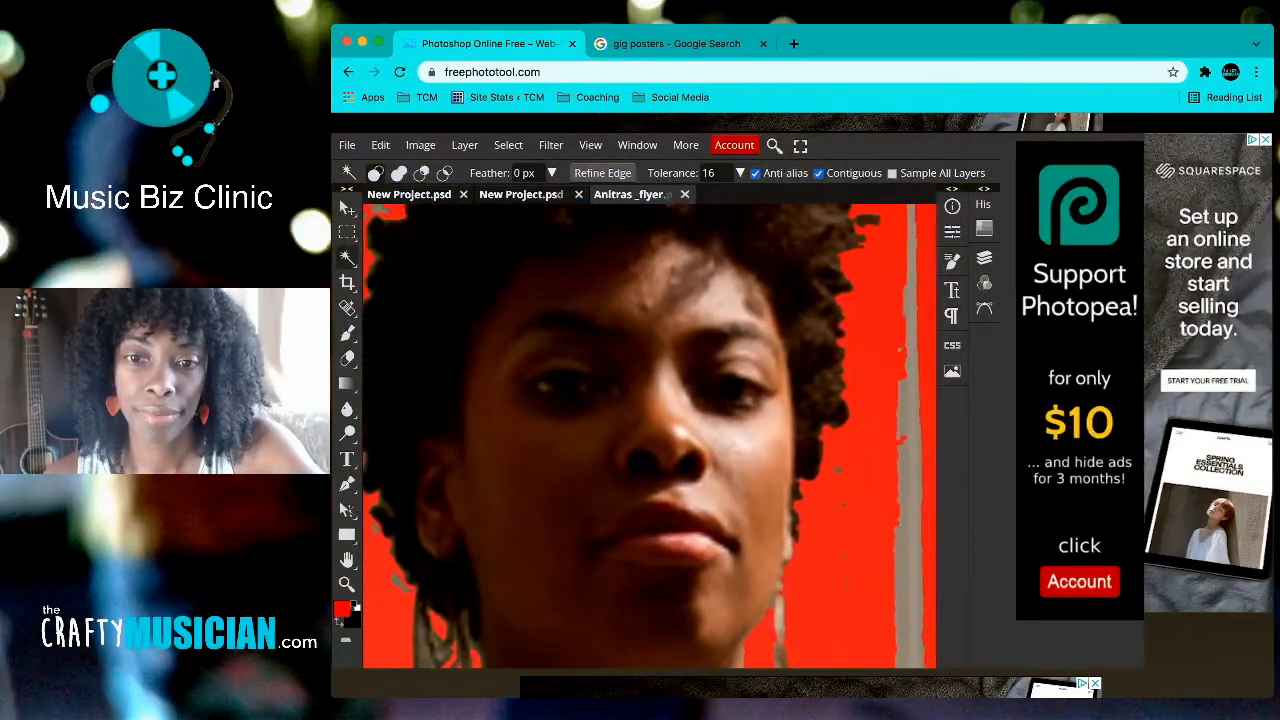
scroll(650, 435, up, 3)
scroll(650, 435, down, 8)
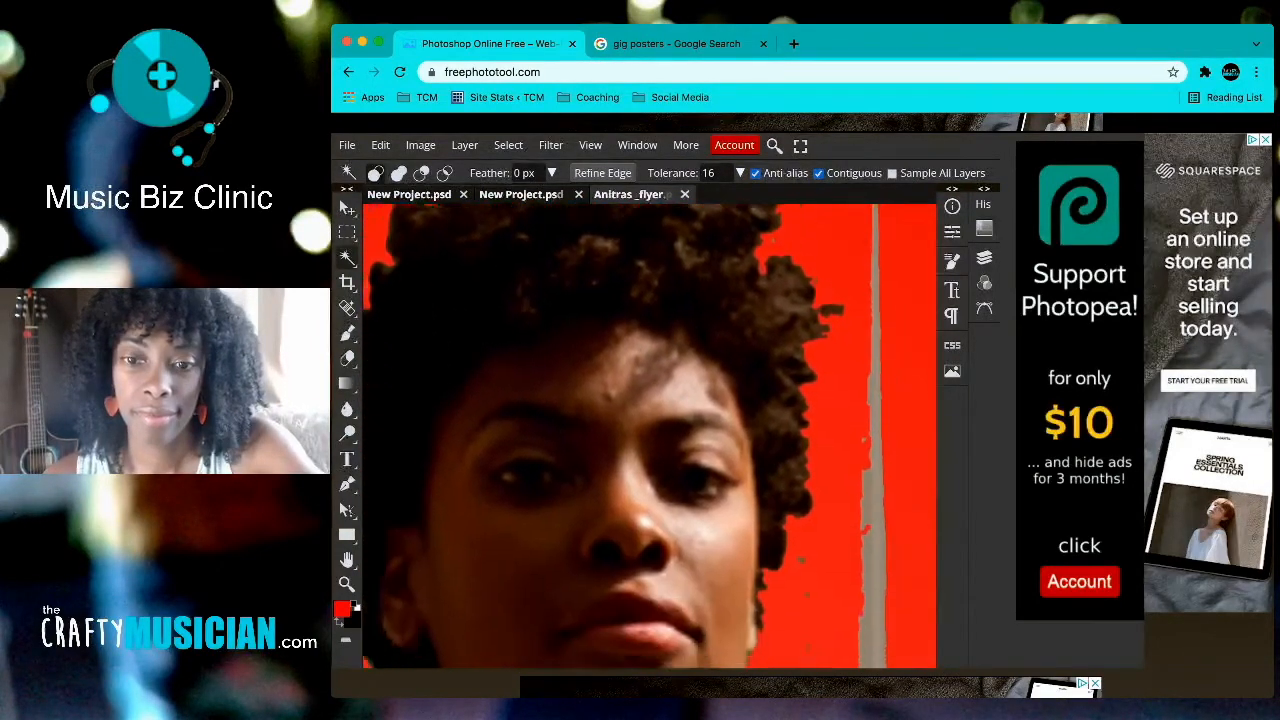
scroll(650, 435, down, 5)
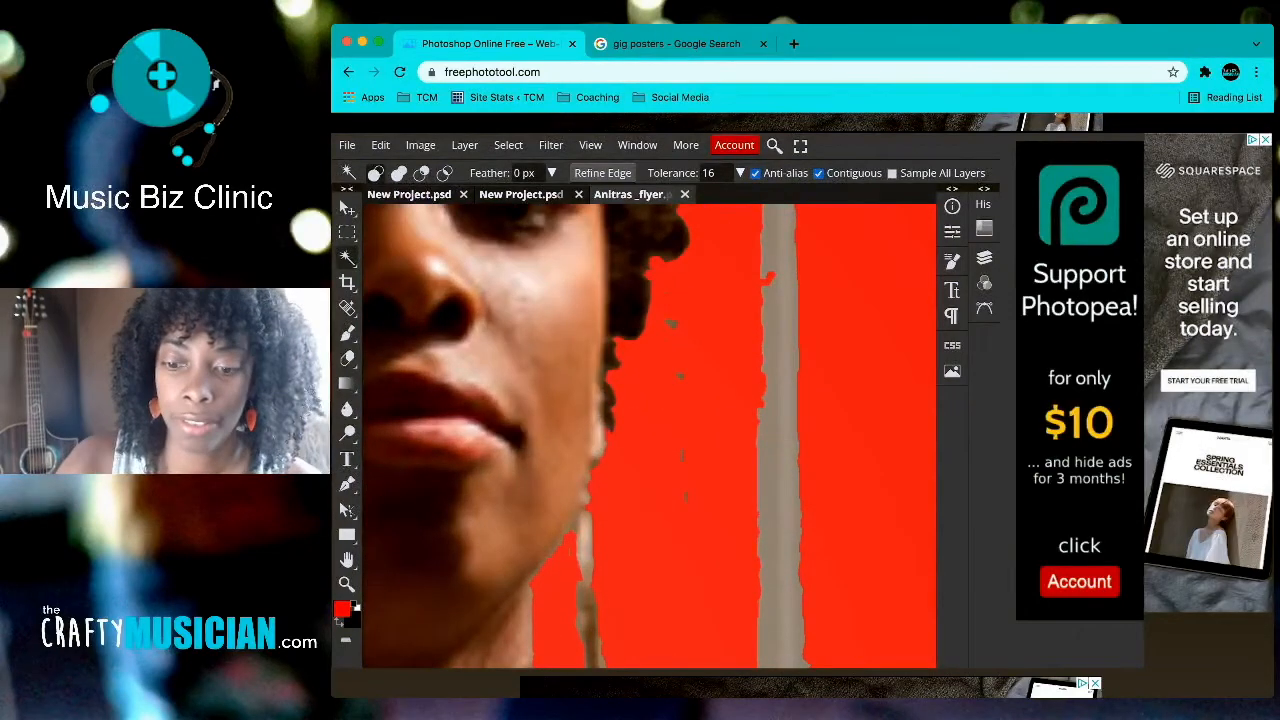
scroll(650, 435, down, 6)
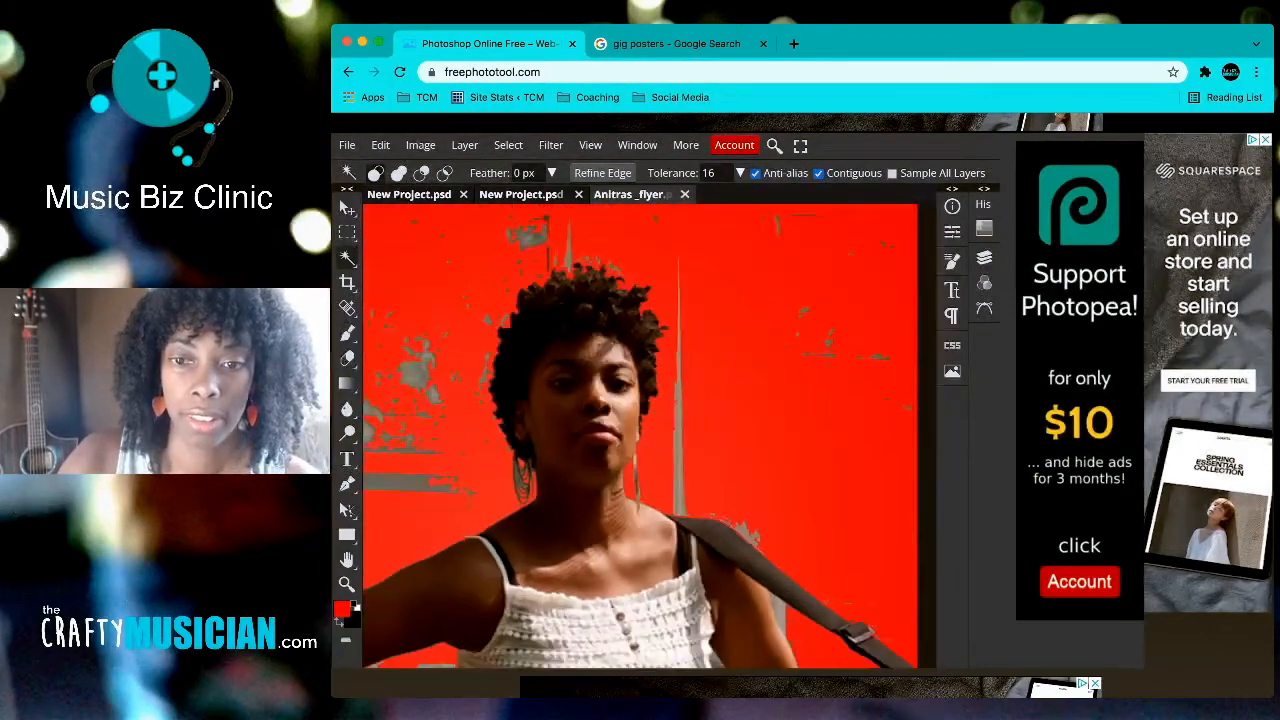
scroll(650, 435, down, 3)
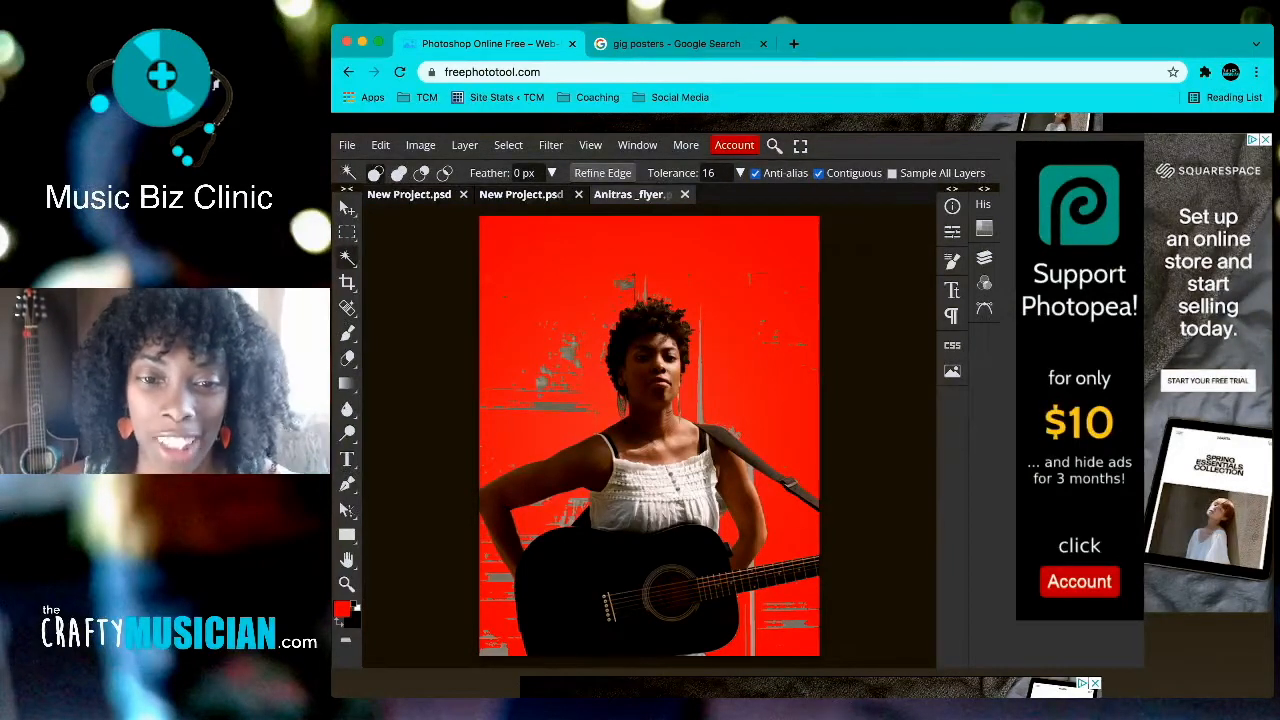
key(v)
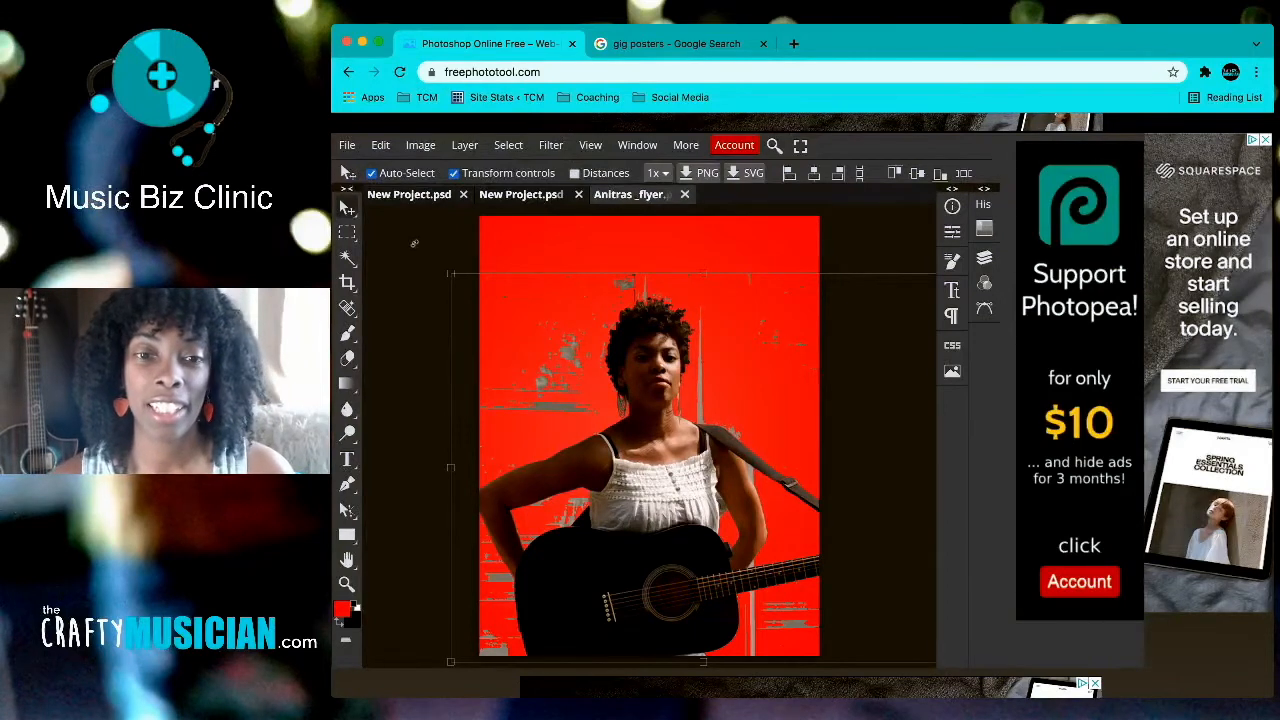
Step: Cancel a stray transform on the guitarist photo and show the layers, 41 copy above Layer 1
key(ctrl+t)
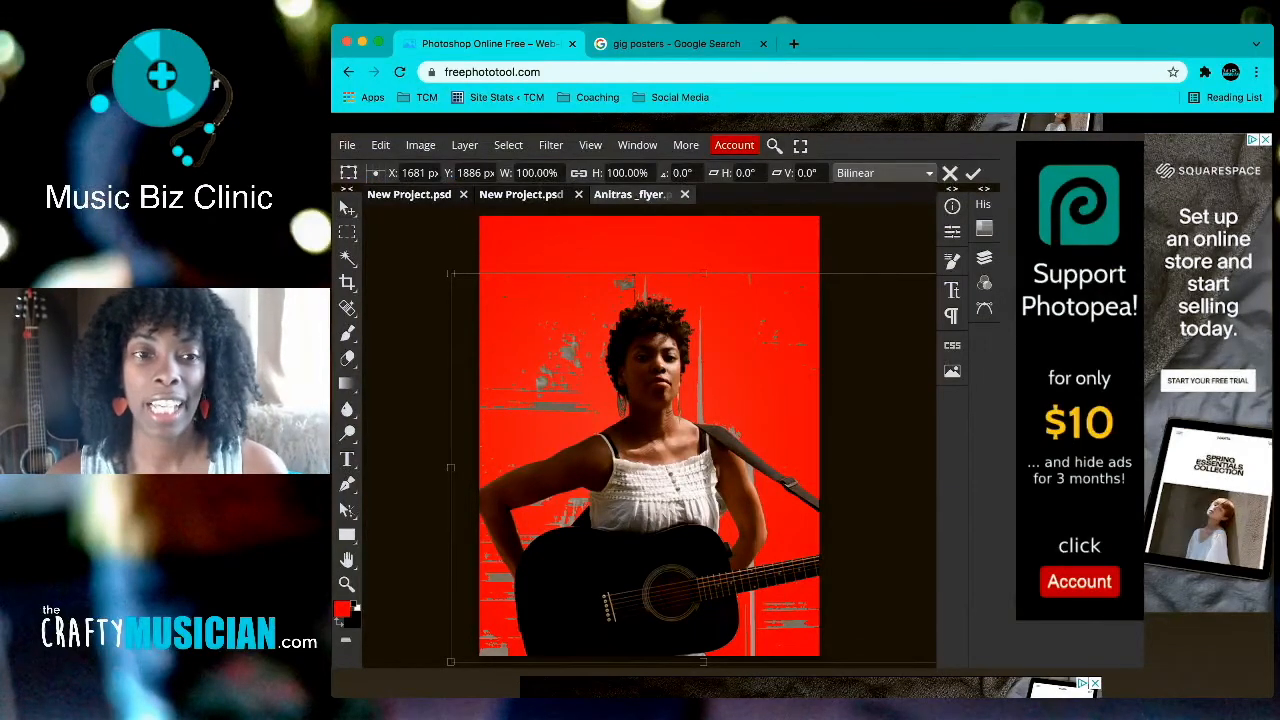
key(Escape)
click(453, 173)
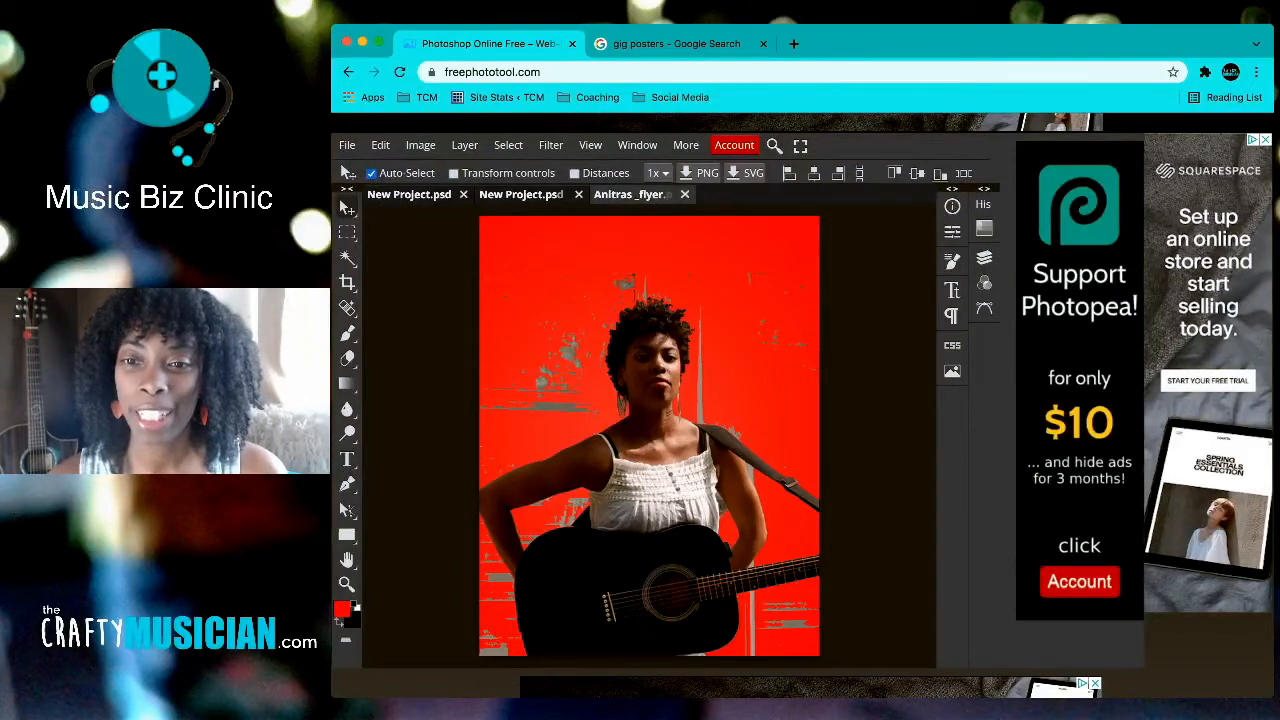
click(984, 257)
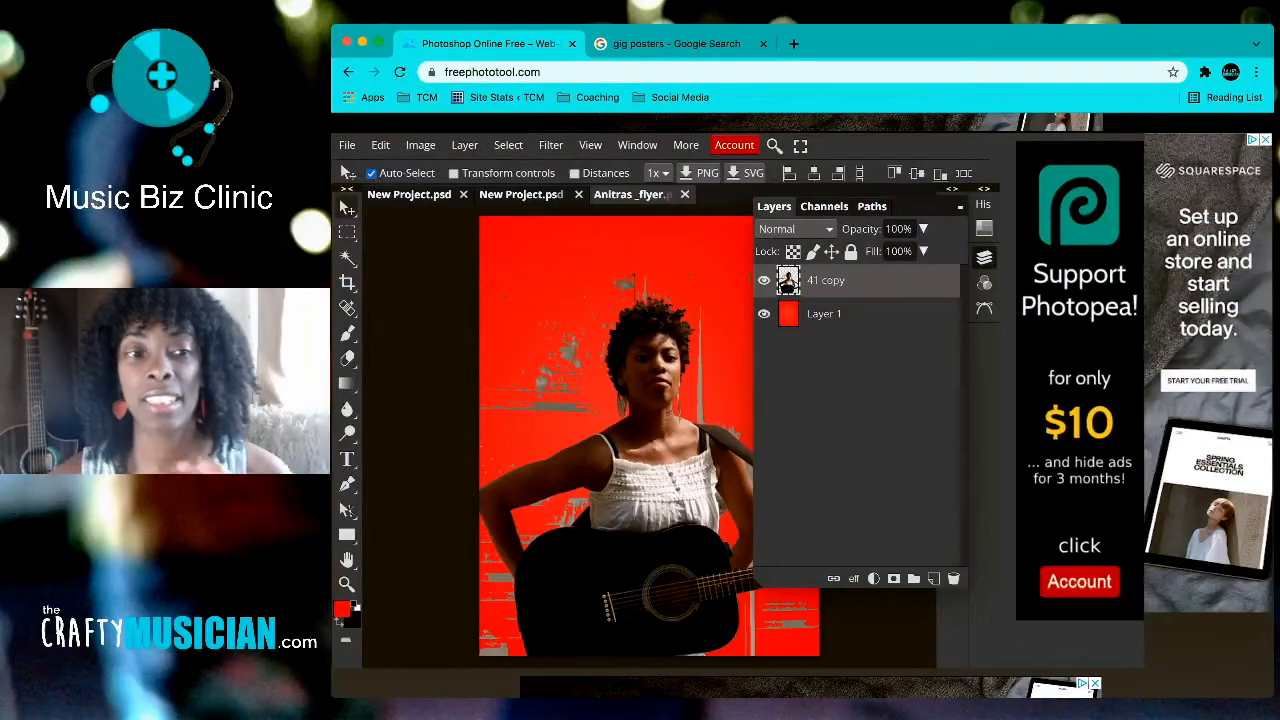
Step: Open the 41 copy layer's style settings and enable Color Overlay
double_click(880, 280)
scroll(802, 408, down, 3)
scroll(802, 408, up, 4)
drag(900, 333, 960, 288)
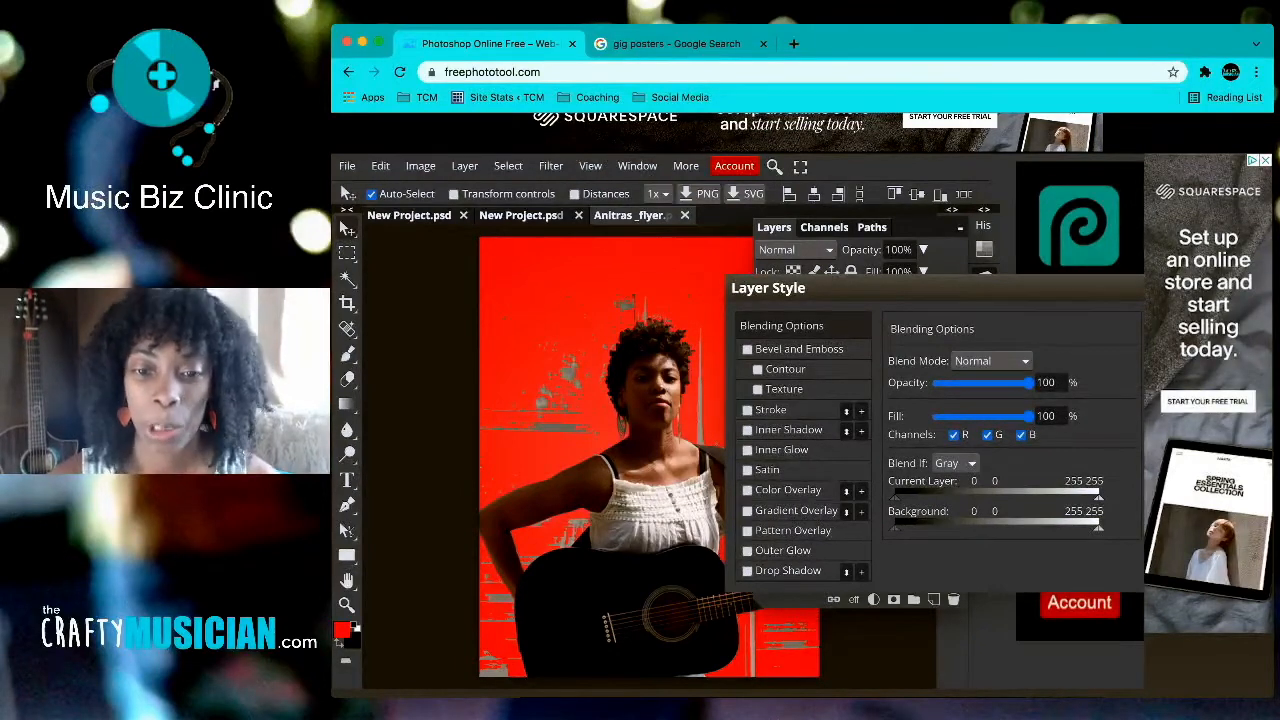
click(747, 490)
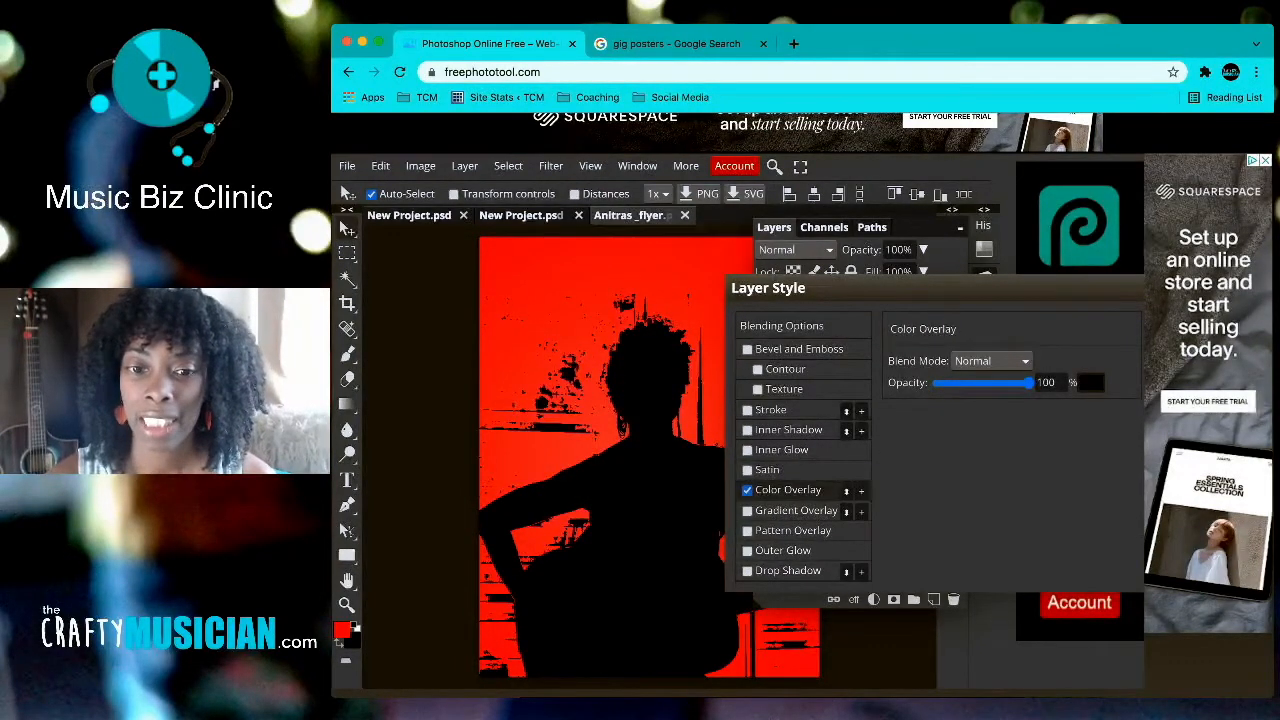
Step: Try several overlay colours in the picker, settling first on dark red 531808
click(1090, 382)
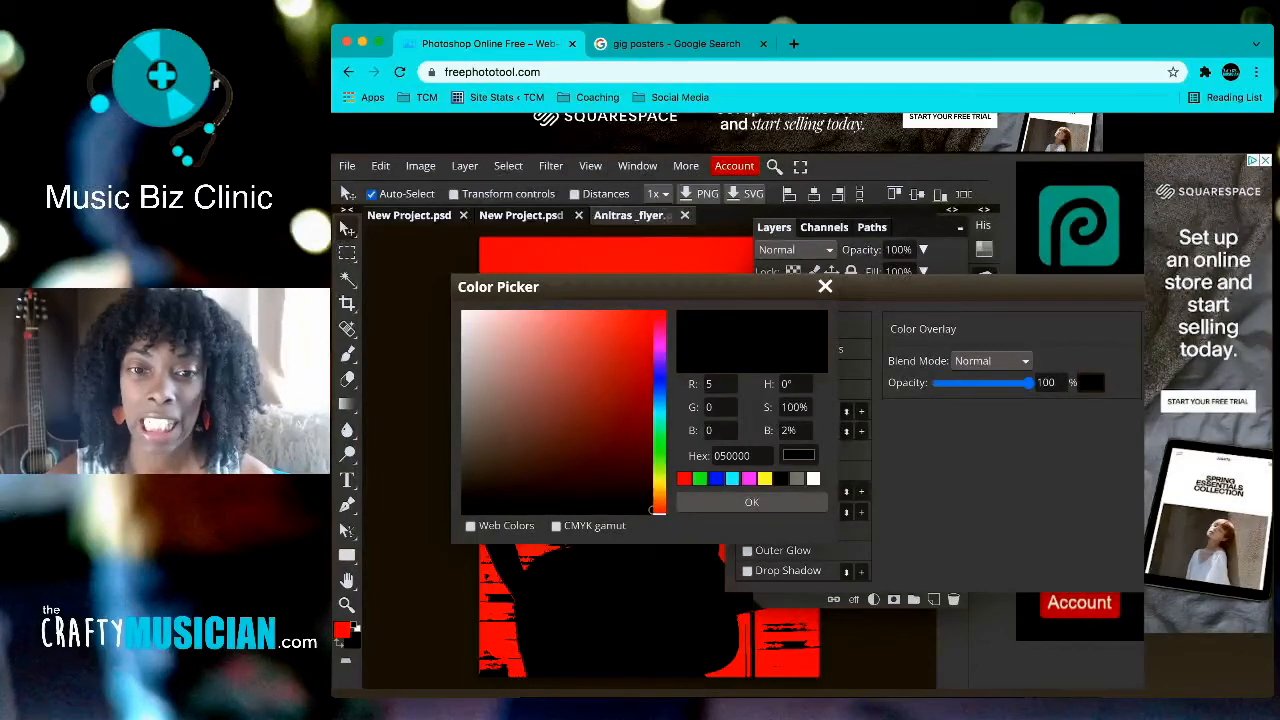
drag(586, 423, 624, 480)
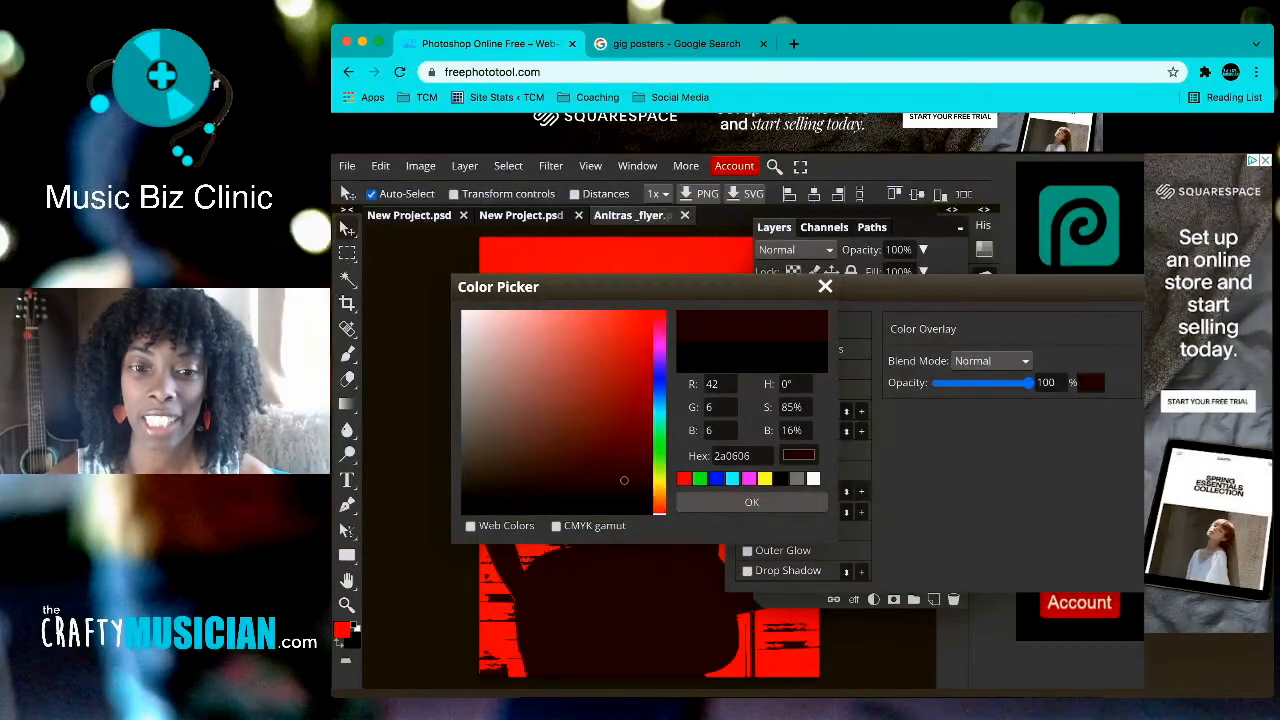
click(514, 494)
mouse_move(640, 287)
mouse_down()
mouse_move(870, 242)
mouse_move(867, 217)
mouse_up()
click(886, 404)
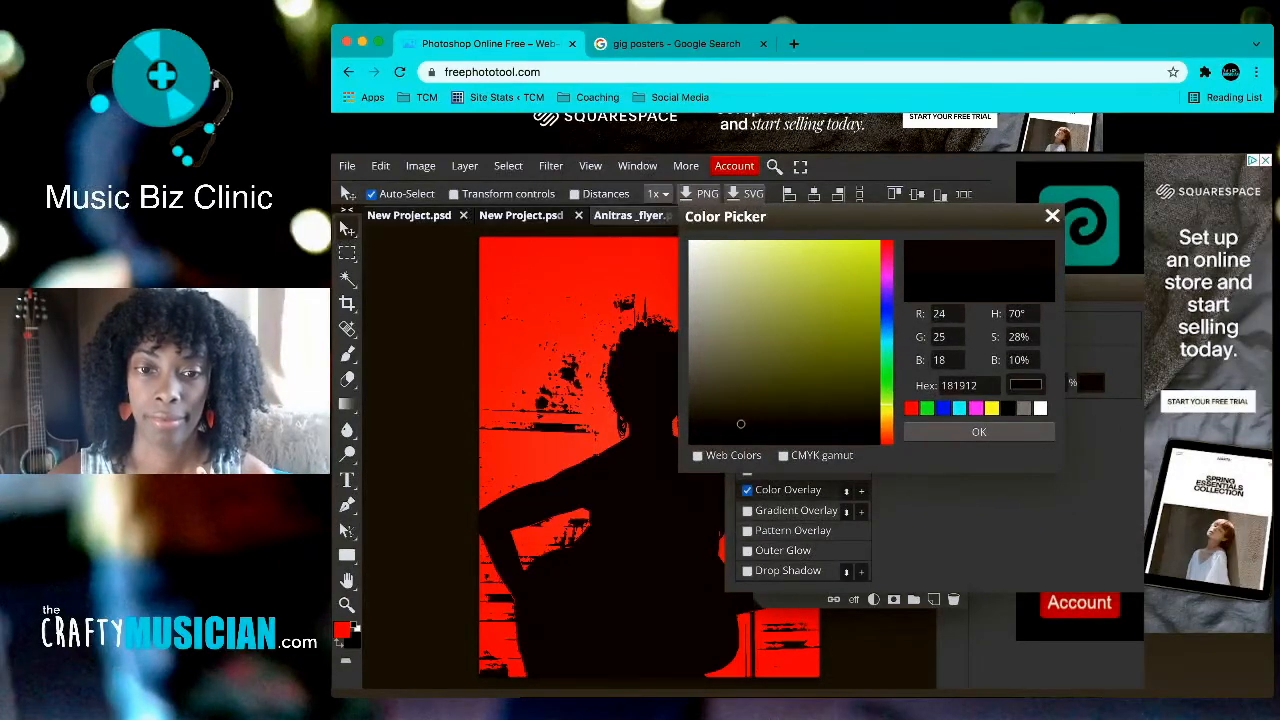
click(874, 401)
click(886, 428)
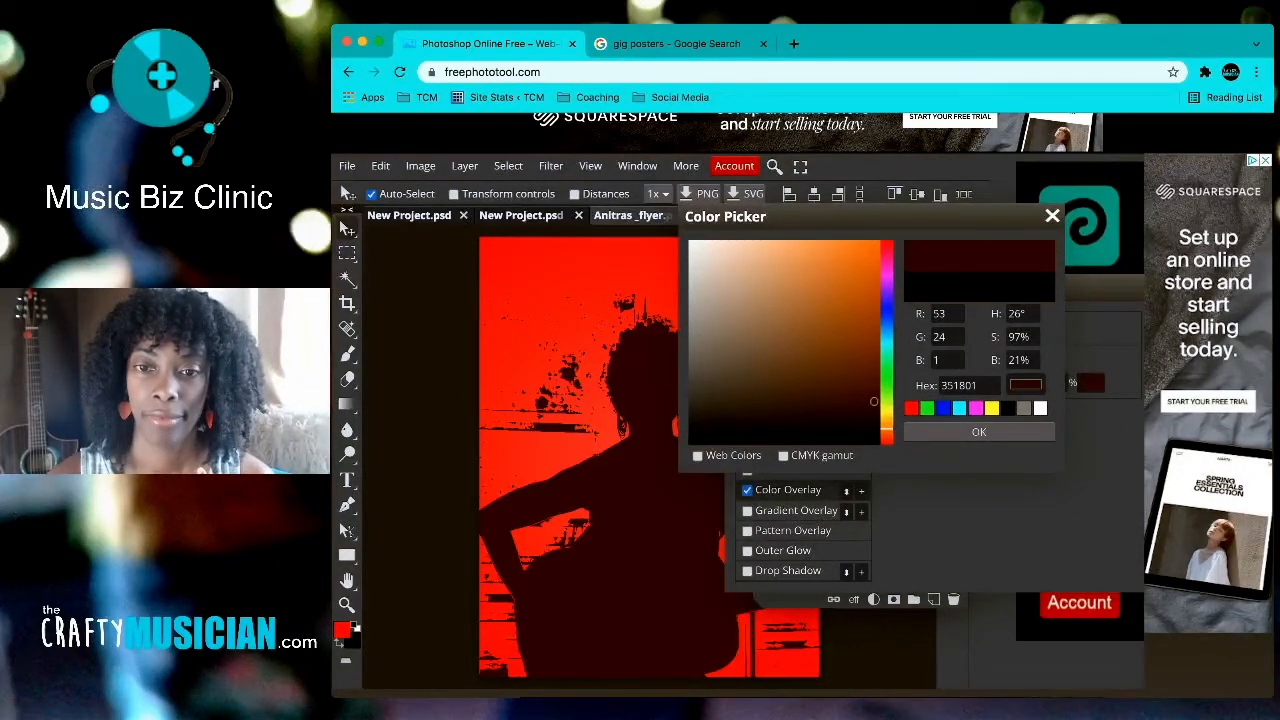
click(854, 337)
click(851, 264)
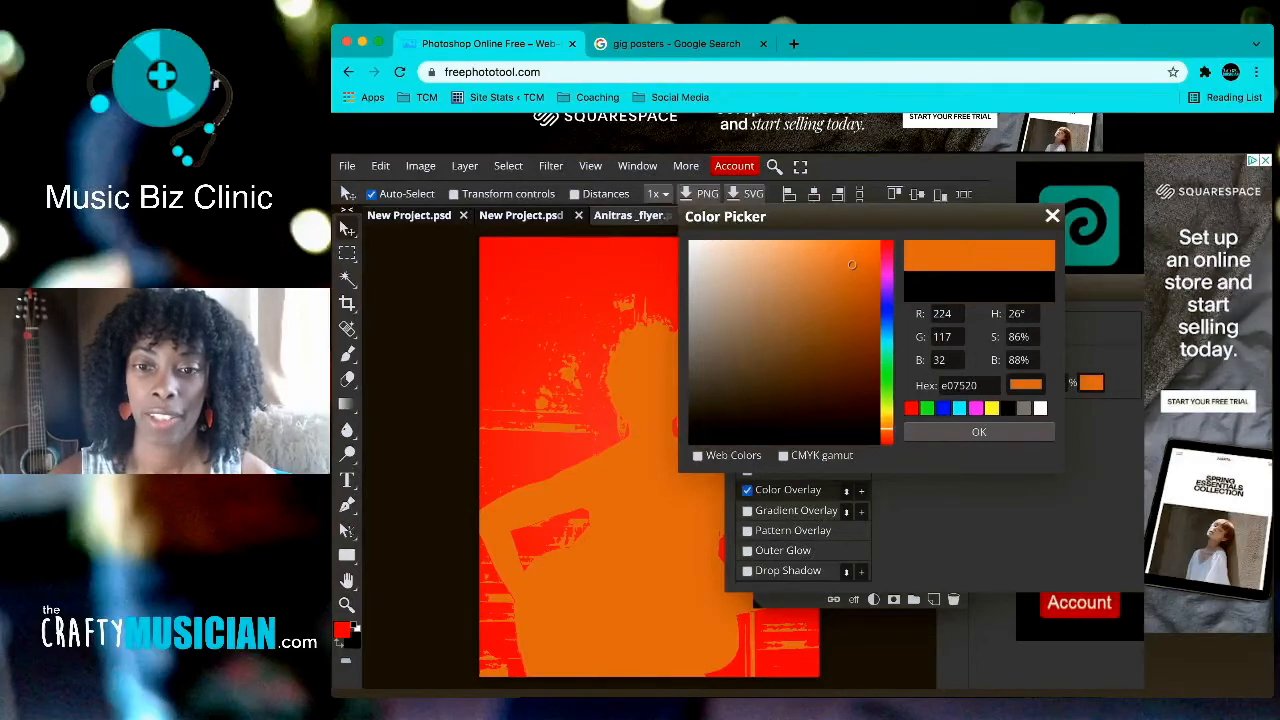
click(886, 436)
click(861, 376)
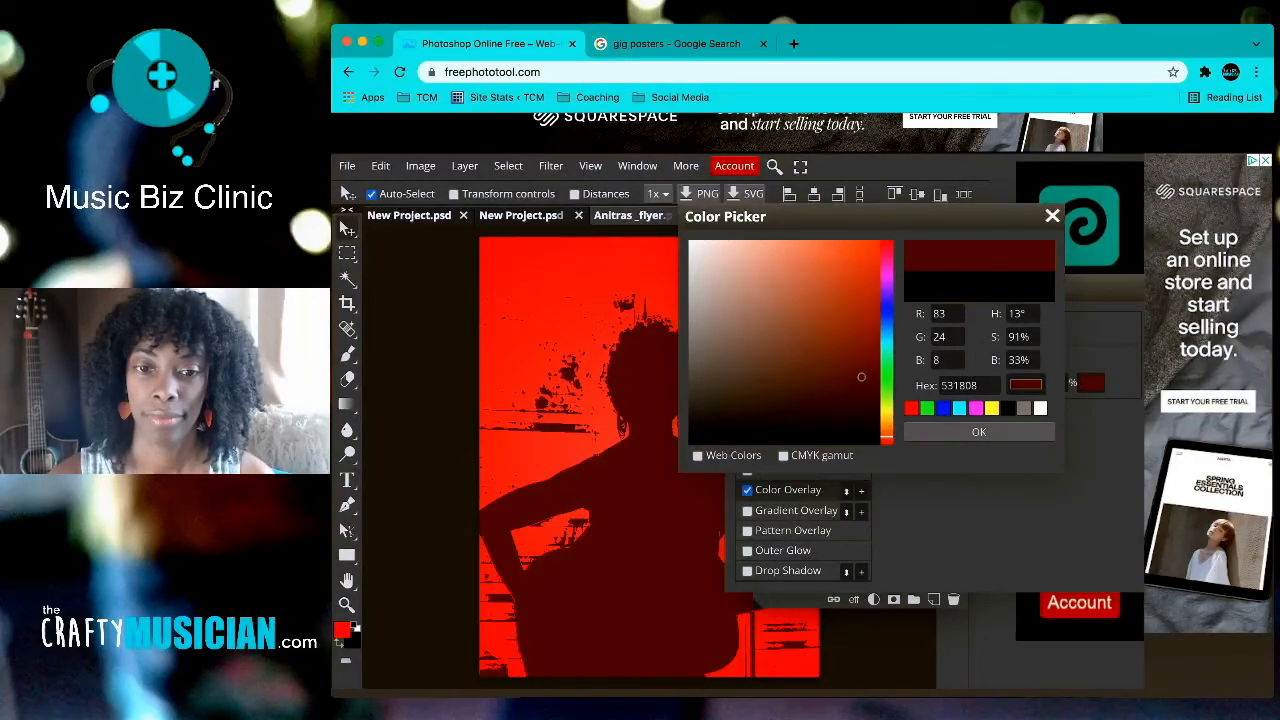
Step: Darken the overlay to 390e02, apply the style, and collapse the Layers panel
drag(866, 216, 909, 218)
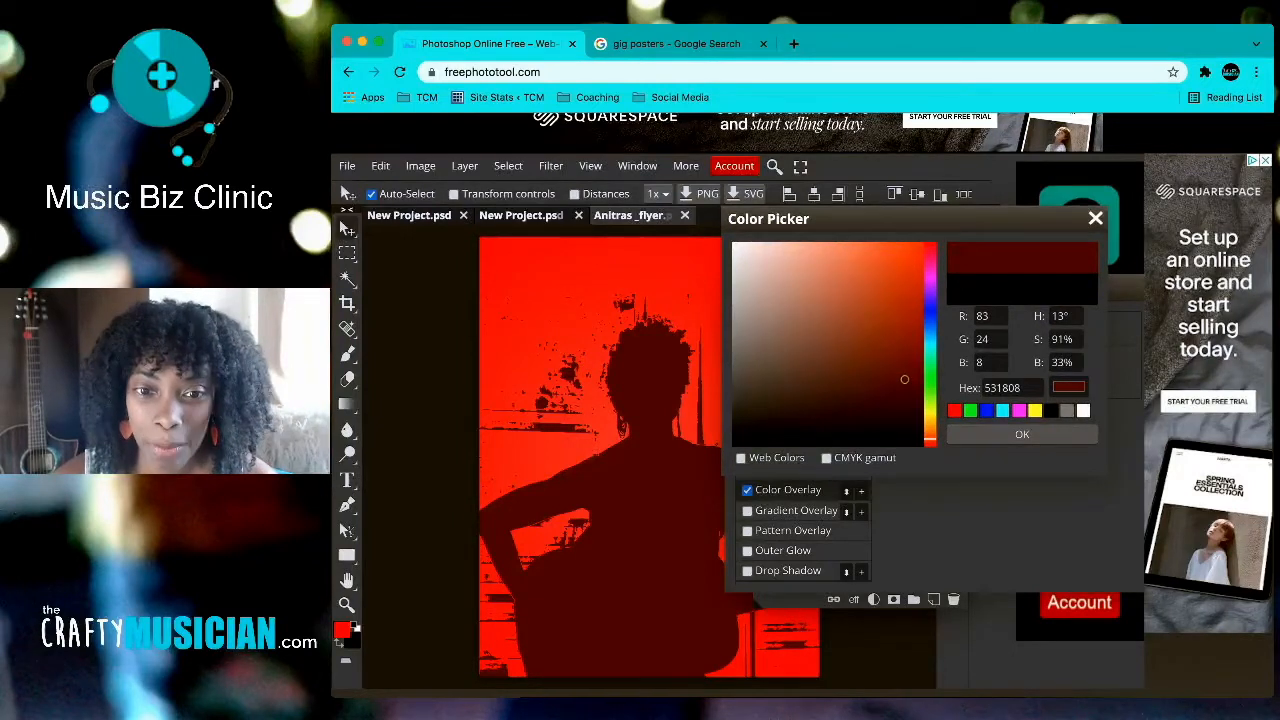
click(906, 419)
click(912, 406)
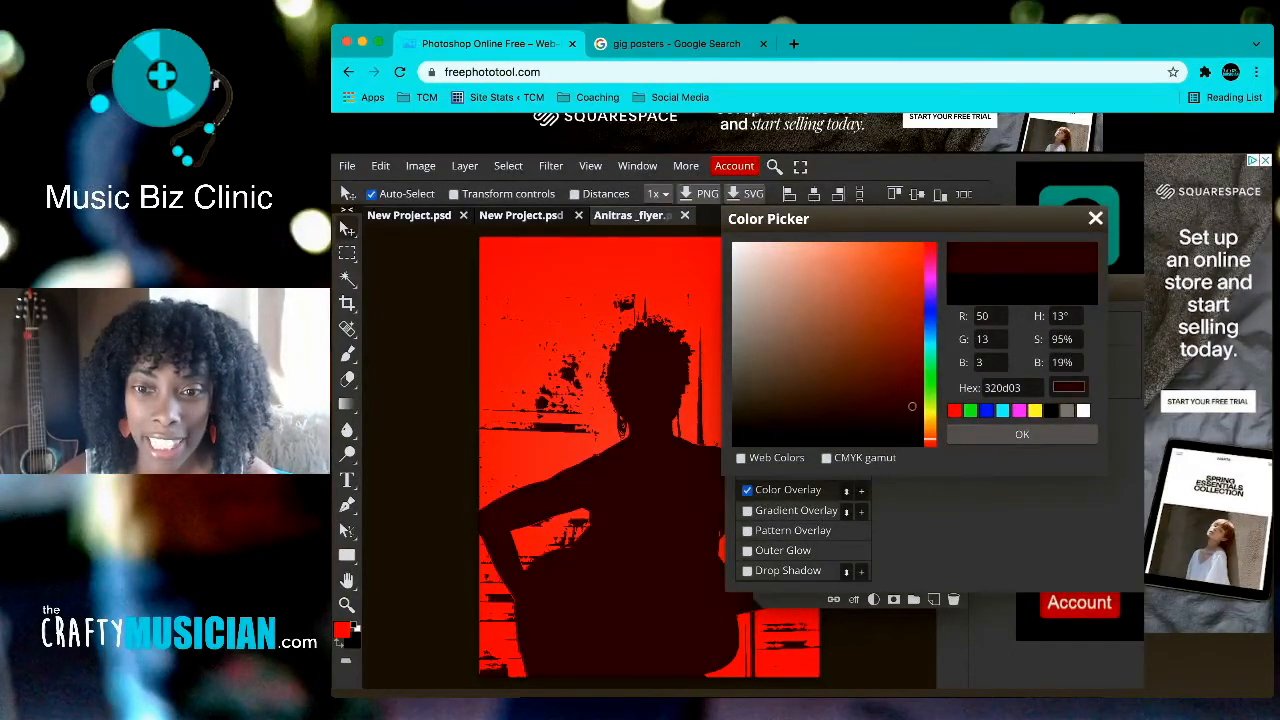
click(914, 400)
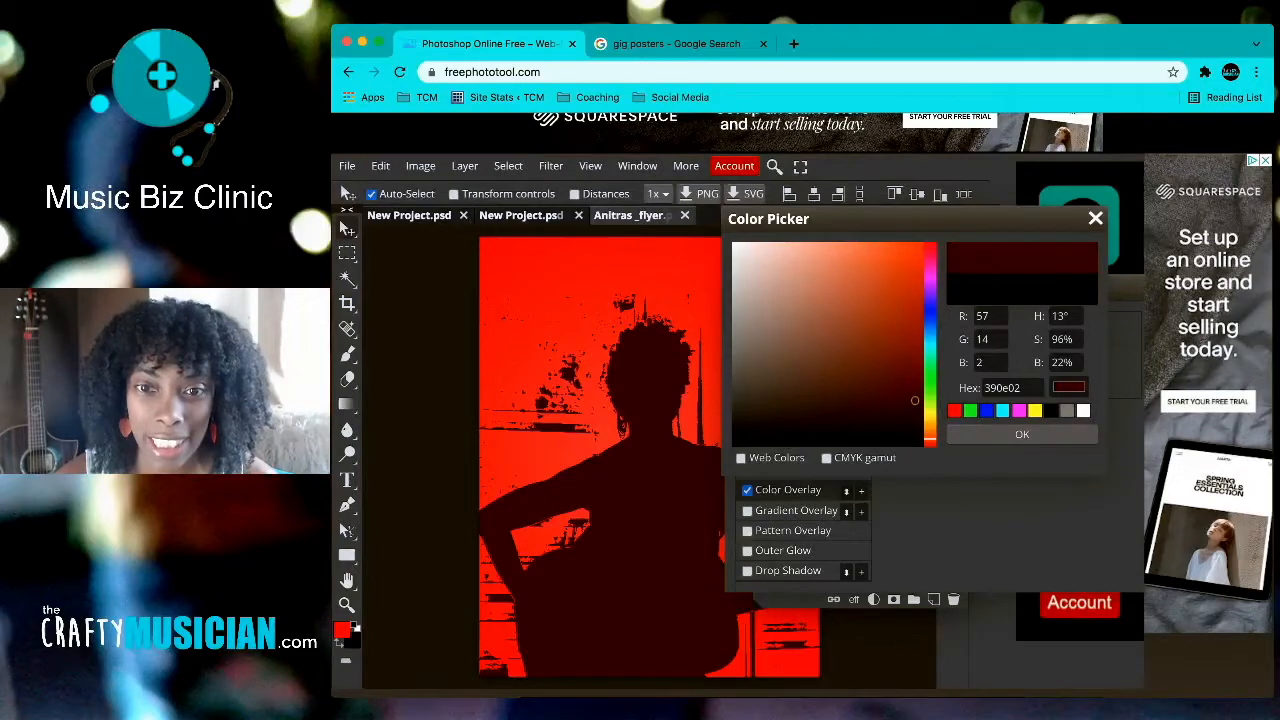
drag(850, 218, 684, 251)
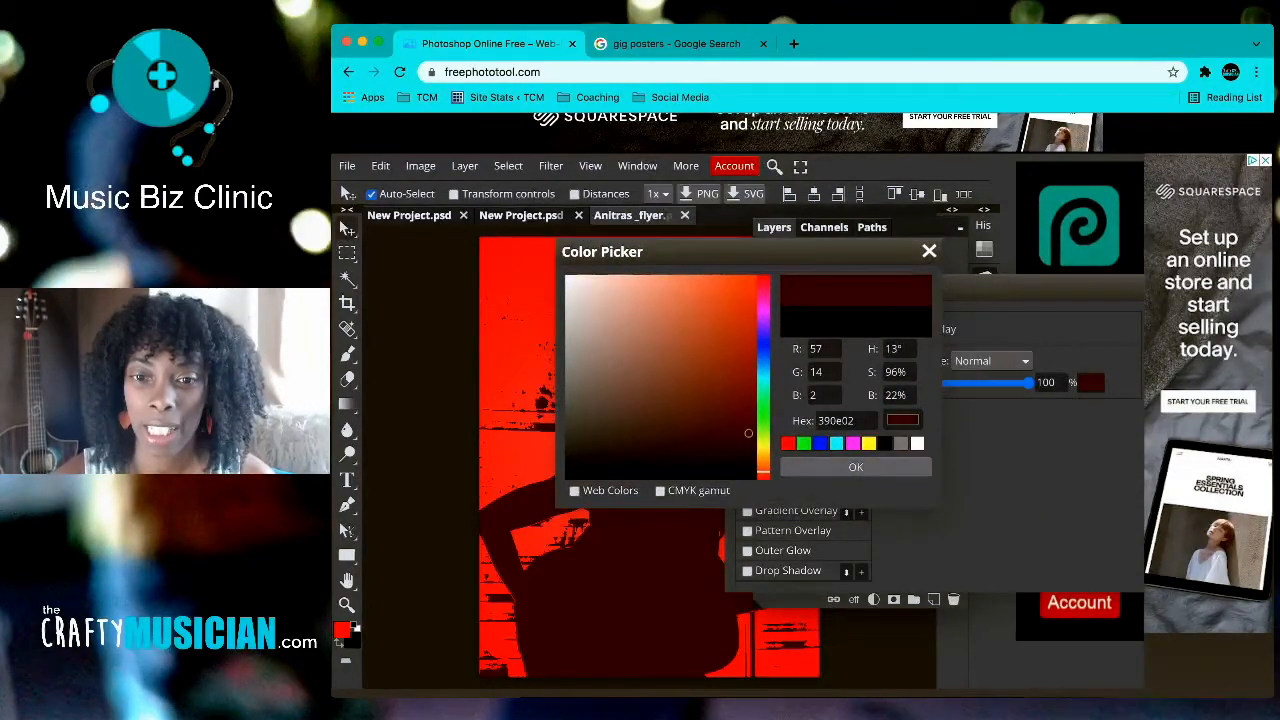
click(856, 467)
drag(900, 287, 806, 275)
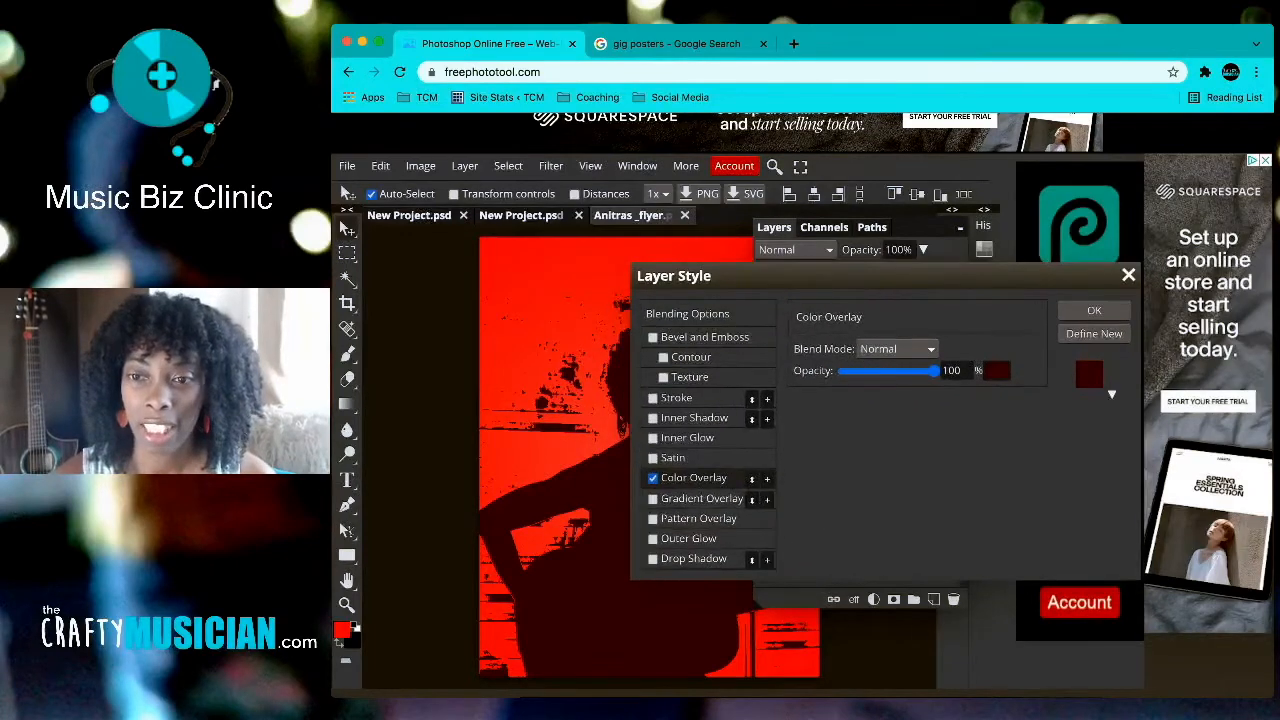
click(1094, 310)
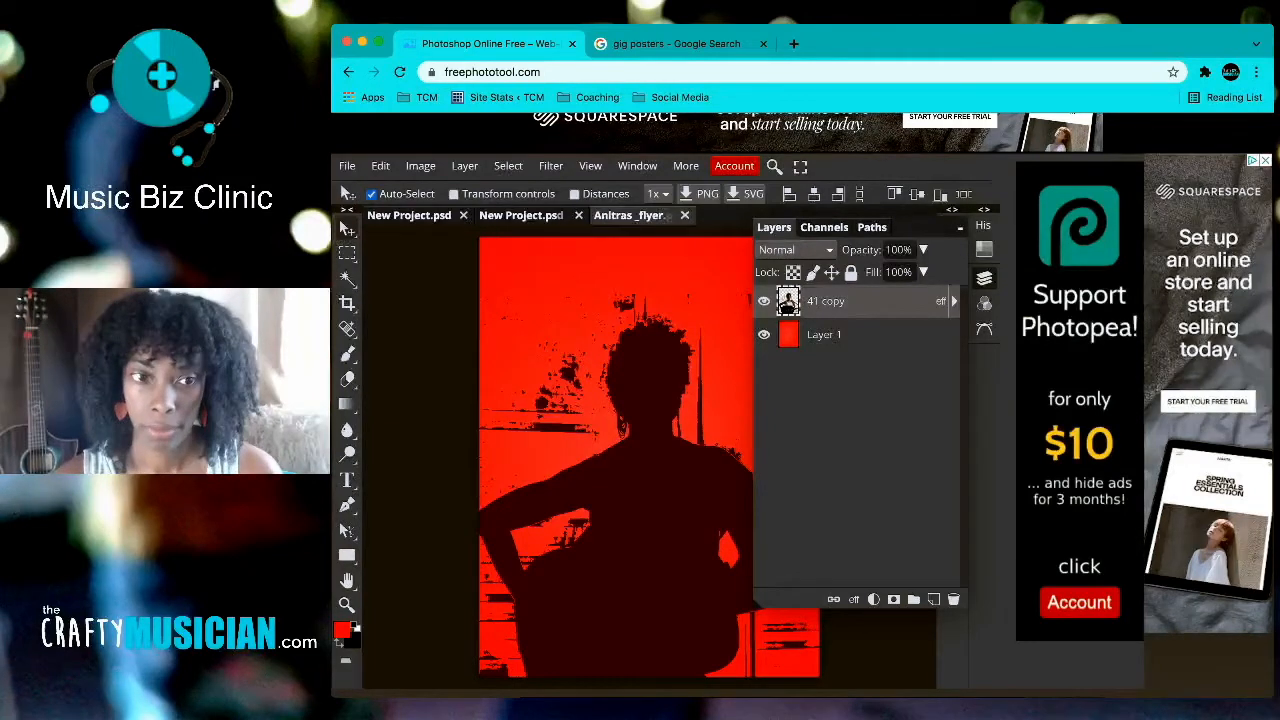
click(984, 278)
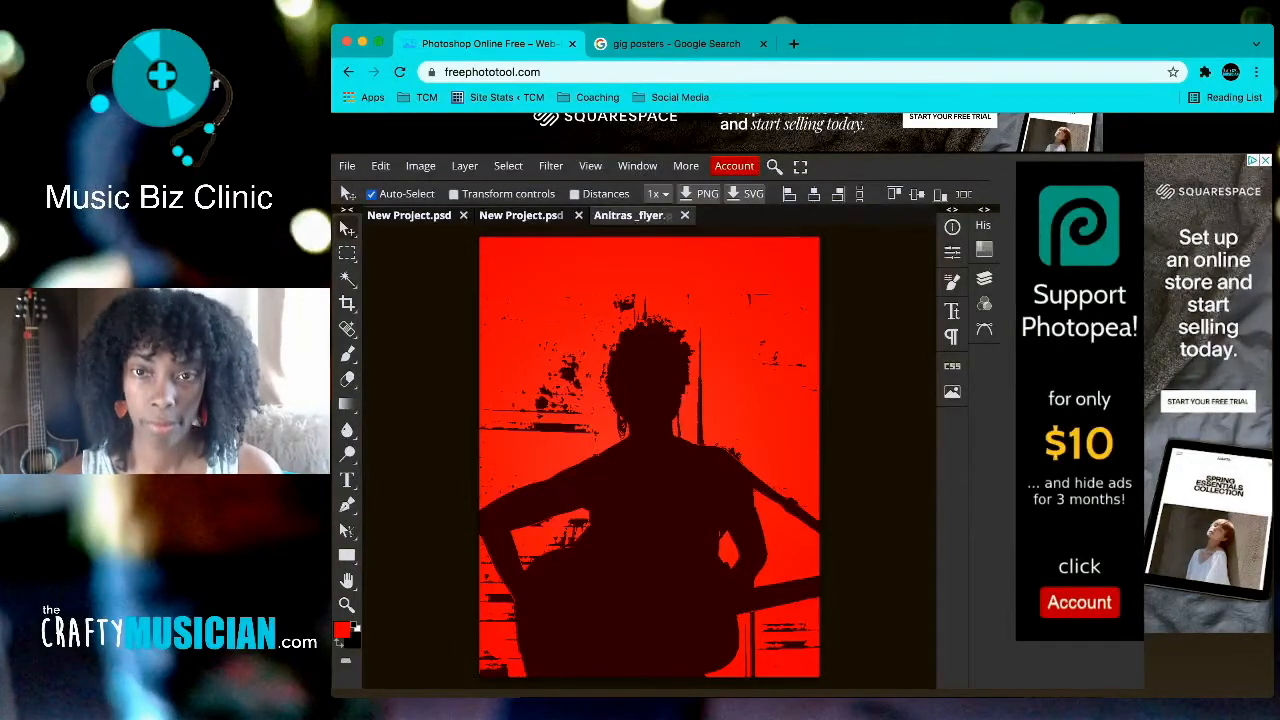
click(676, 43)
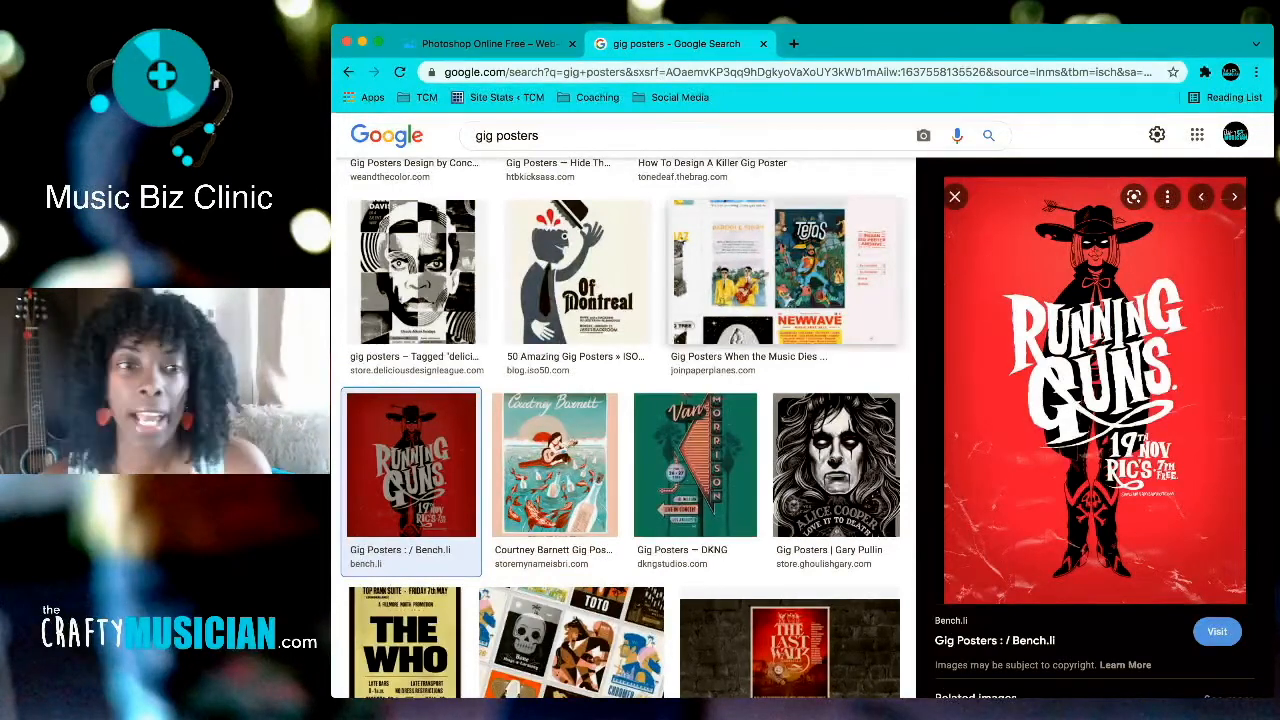
click(488, 43)
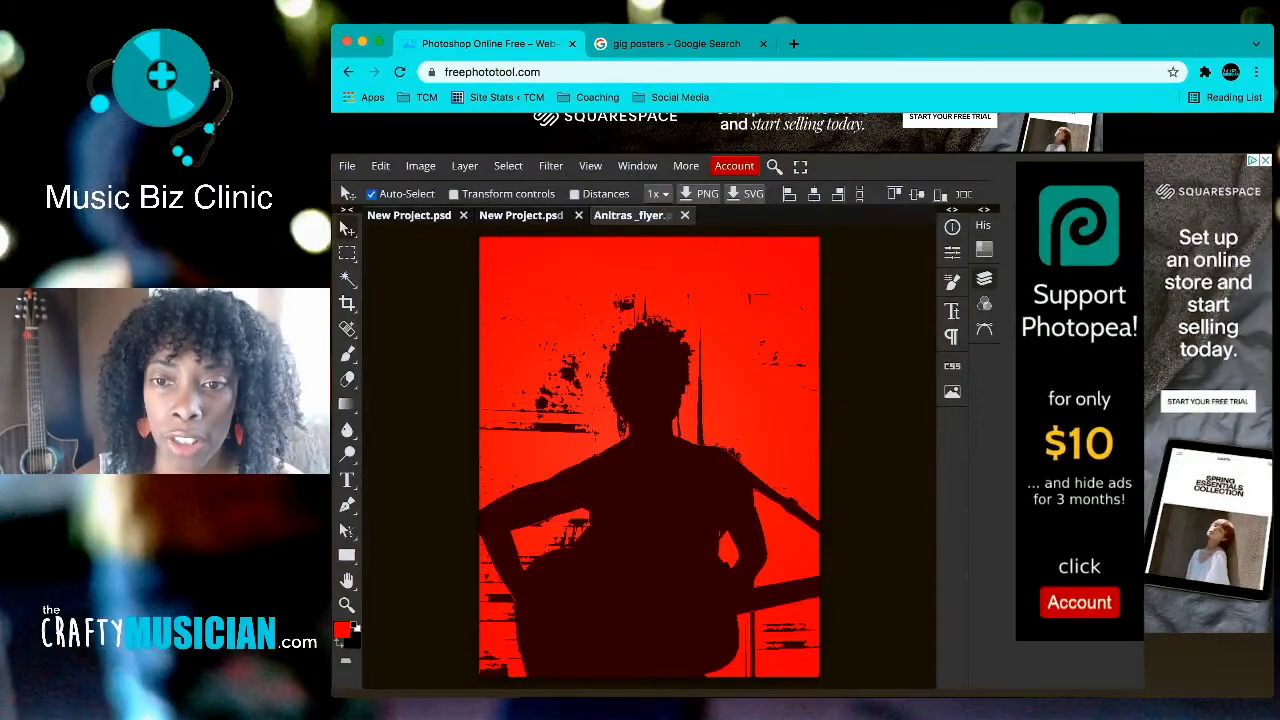
Step: Toggle the 41 copy silhouette off and on to compare, then marquee-select the upper-left specks
click(984, 278)
click(764, 301)
click(764, 301)
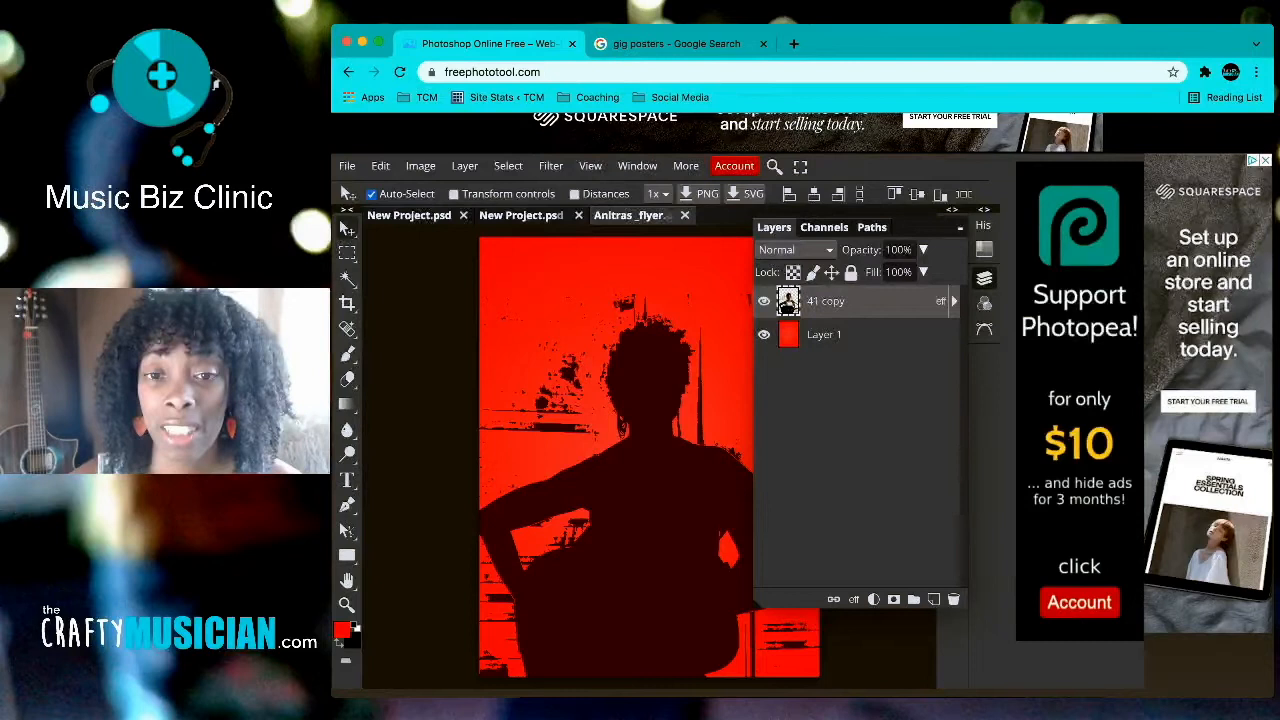
click(984, 278)
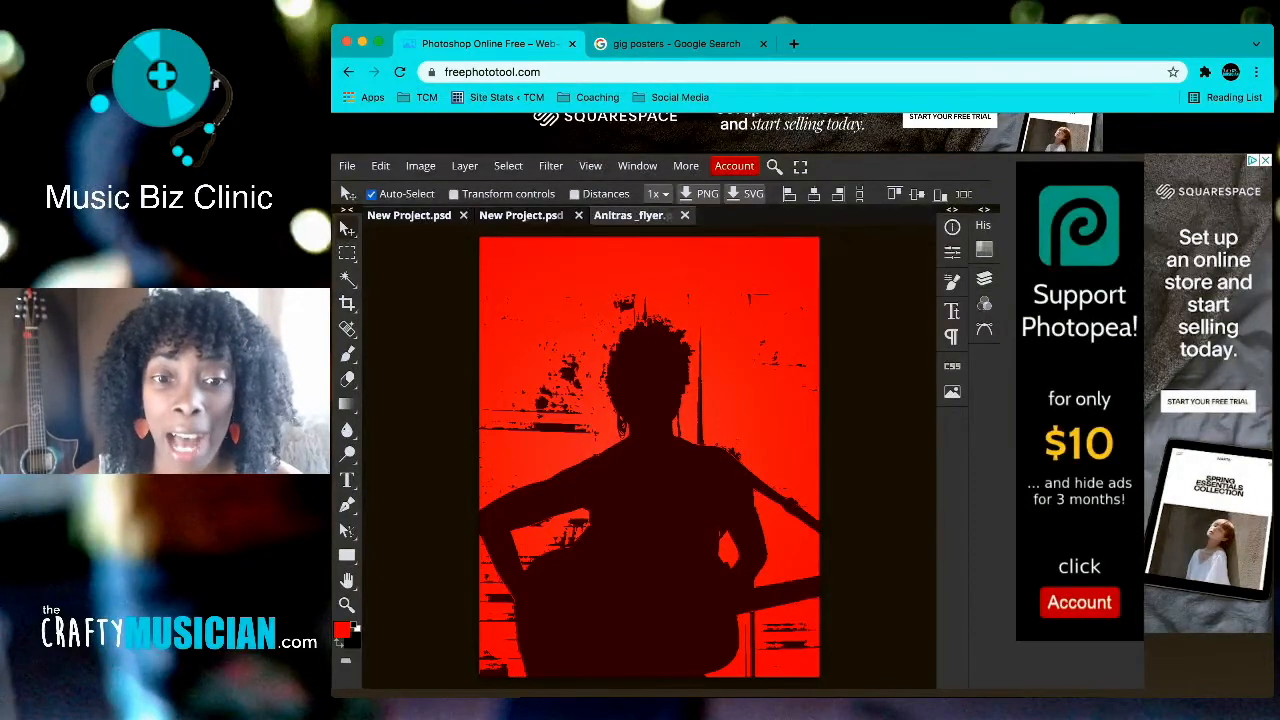
click(984, 278)
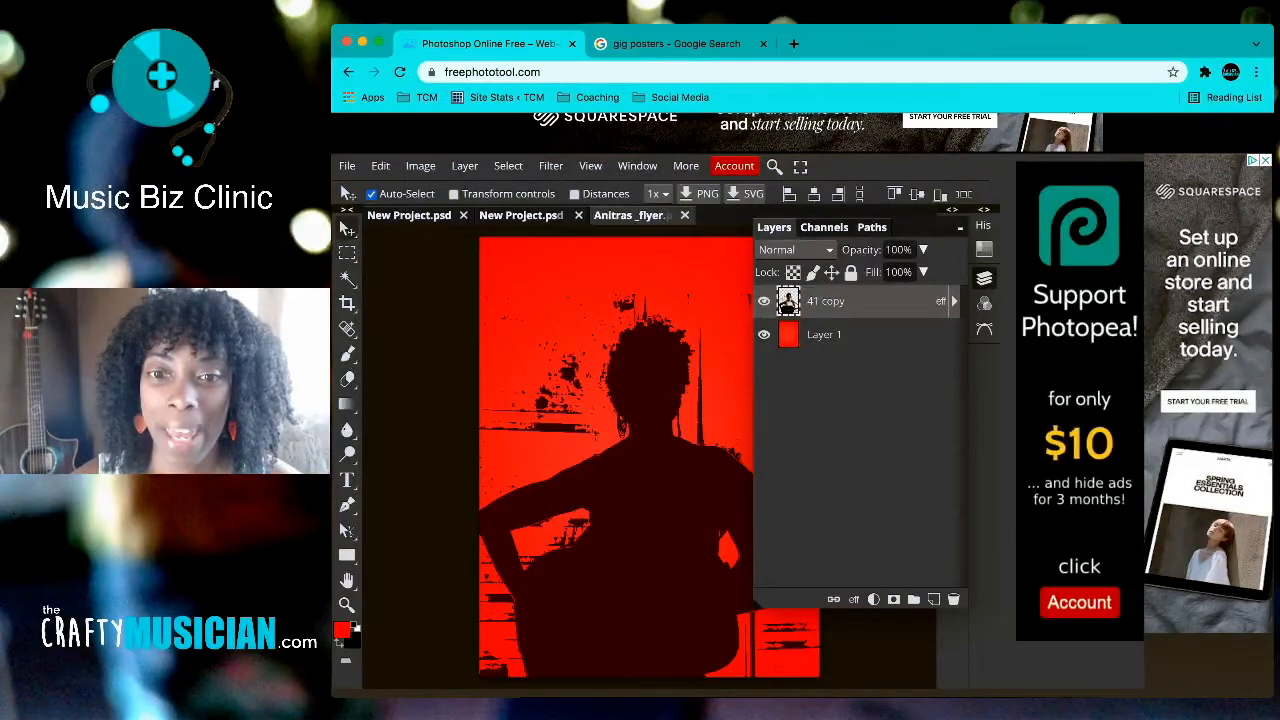
click(984, 278)
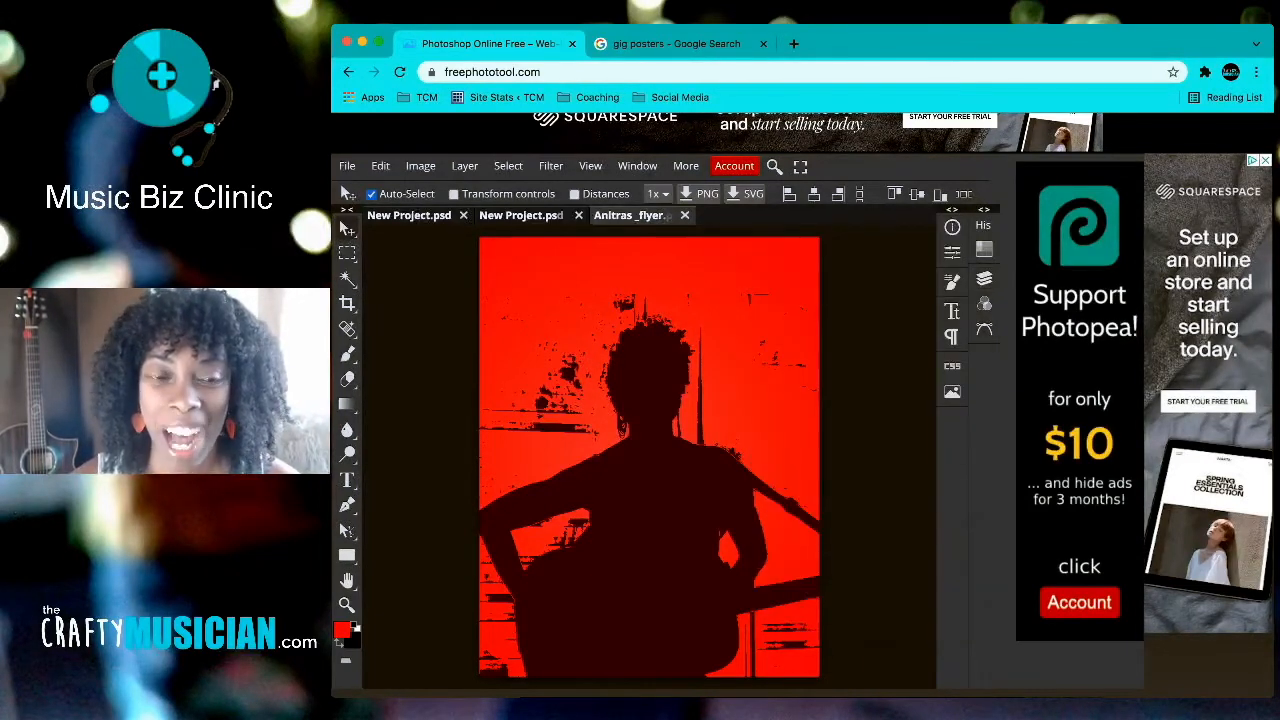
click(347, 253)
drag(477, 266, 598, 434)
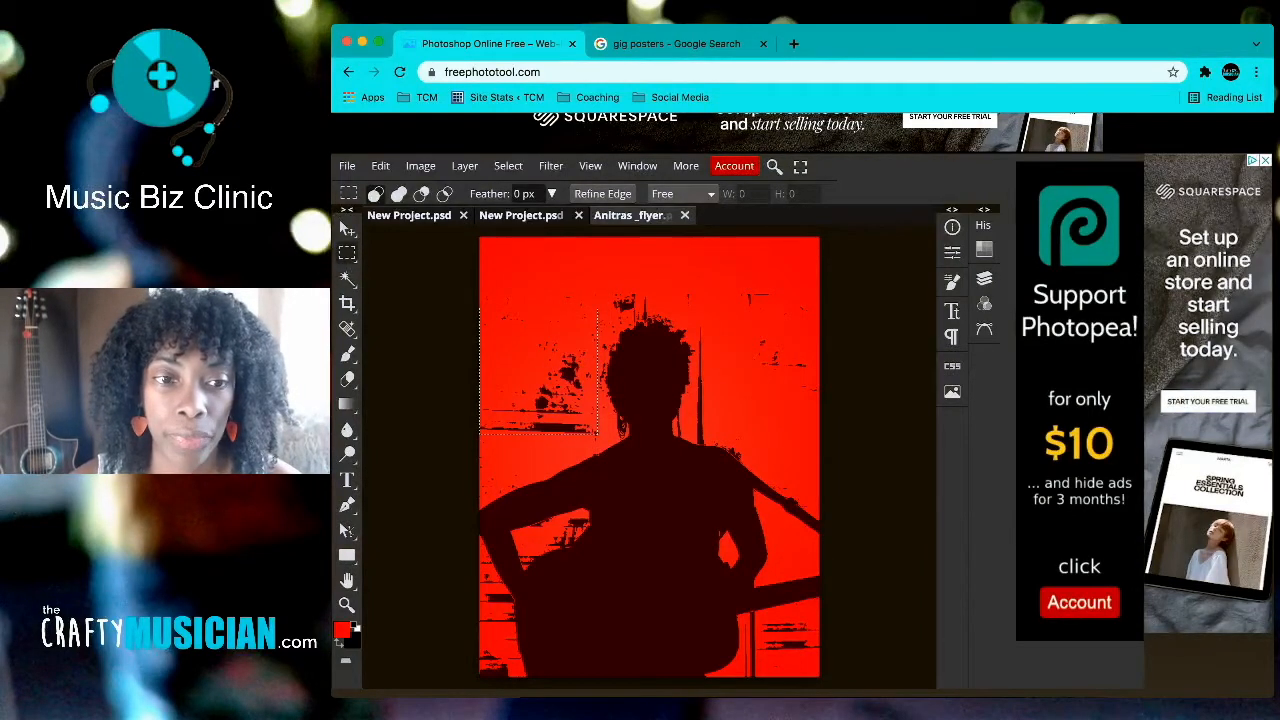
Step: Check the selection shape options and add a new Layer 2 above the silhouette
click(347, 253)
click(347, 253)
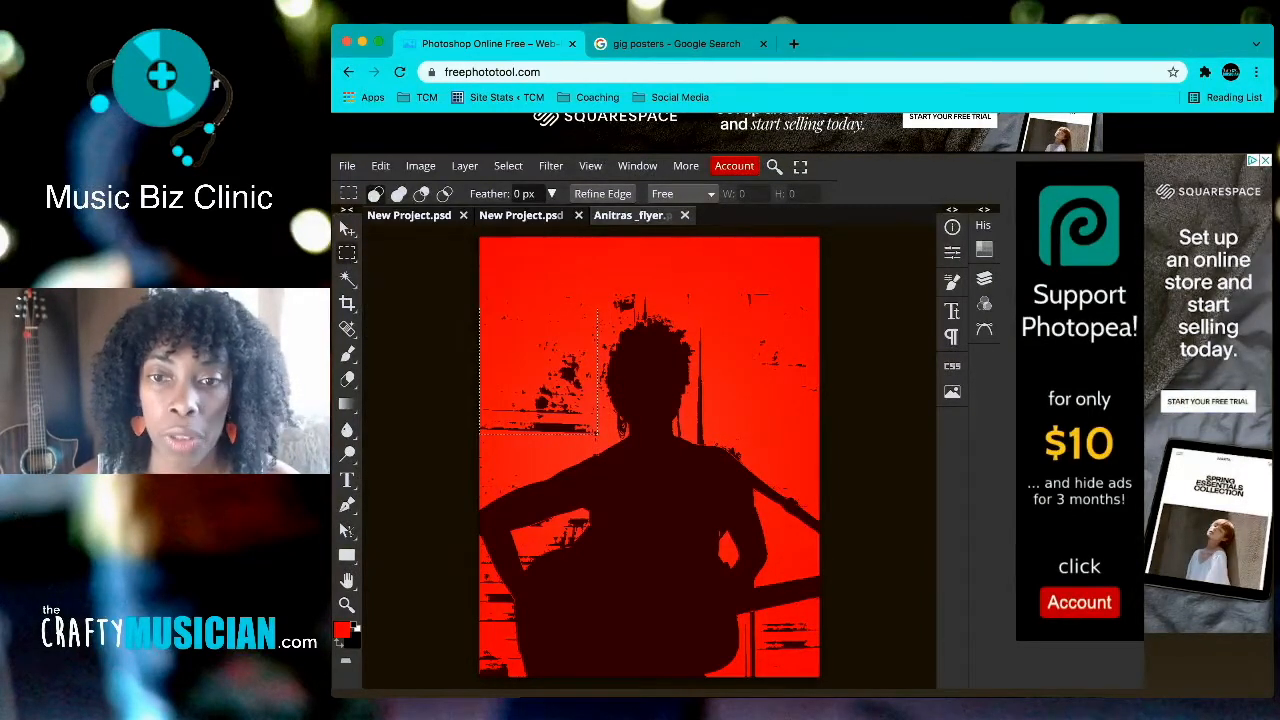
click(984, 278)
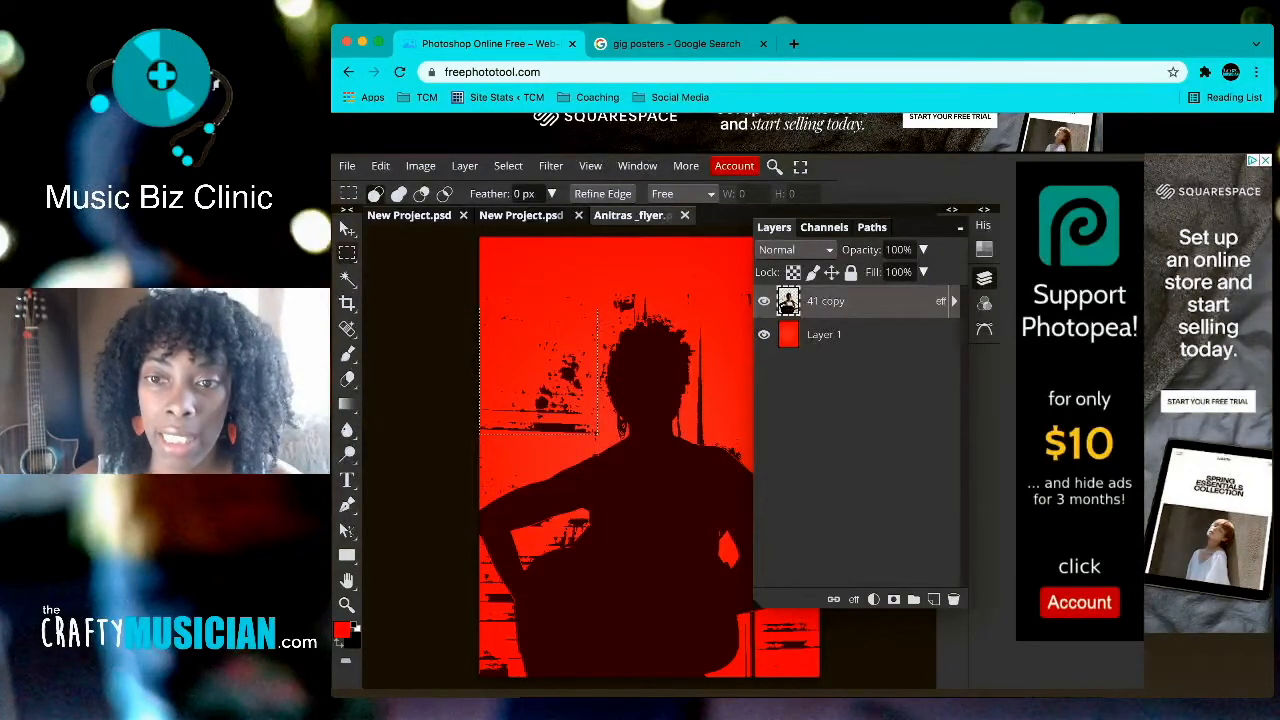
click(984, 278)
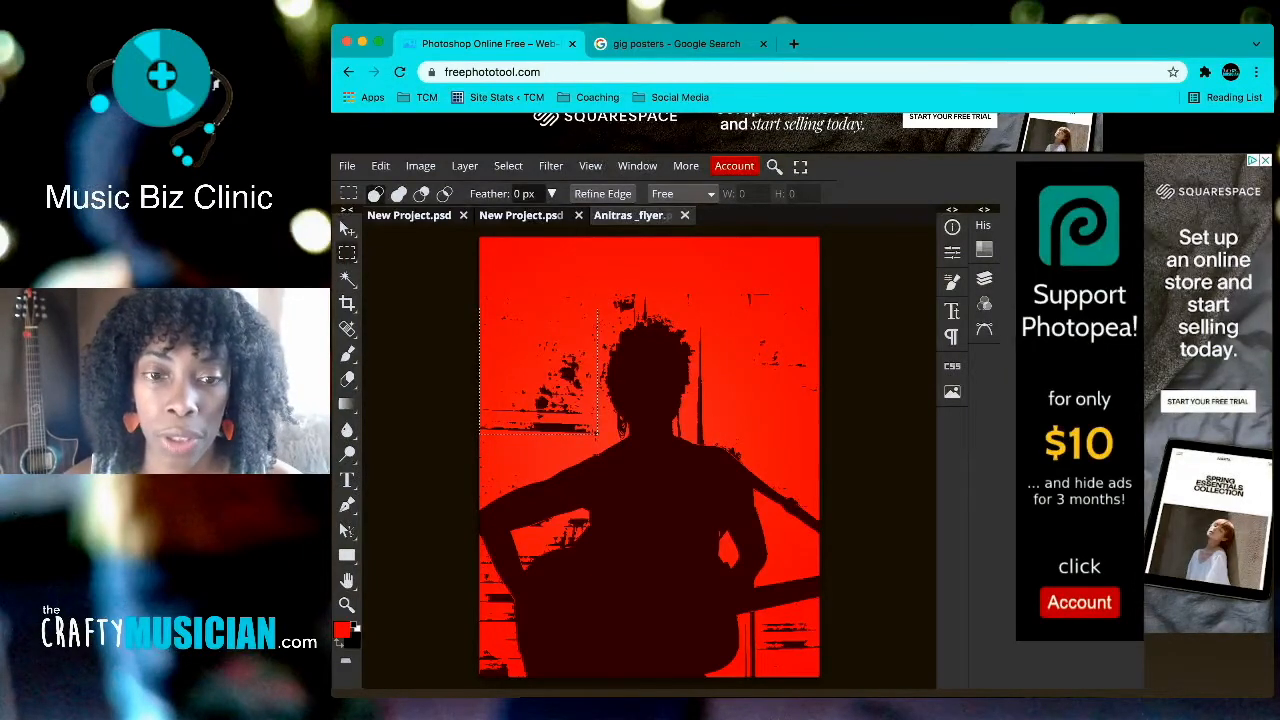
click(984, 278)
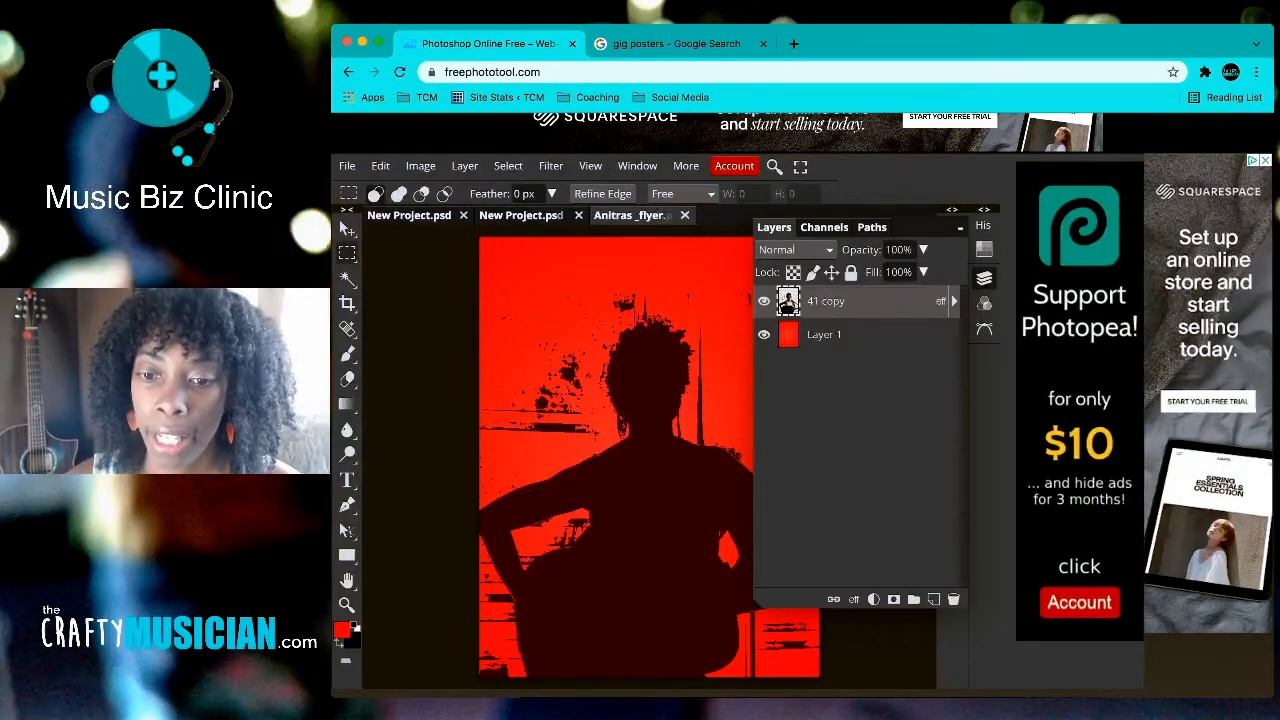
click(933, 599)
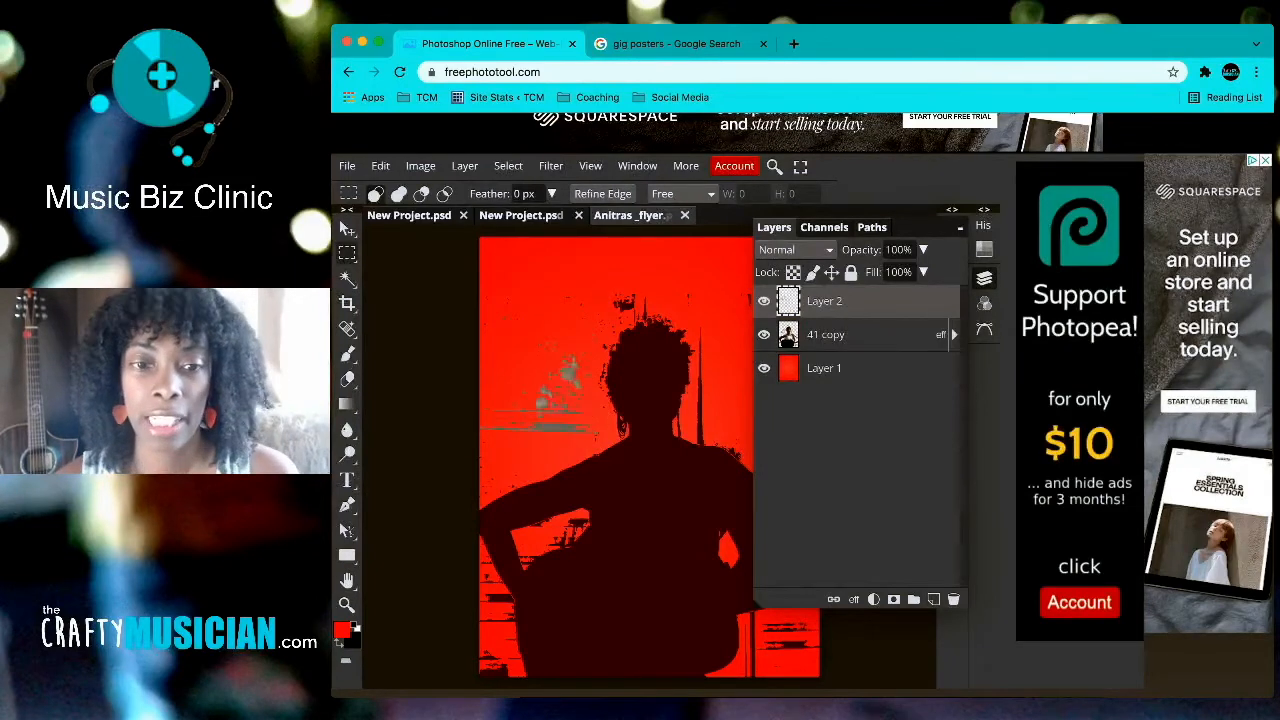
Step: Move the grey splatter higher and tint it with a dark red Color Overlay
key(v)
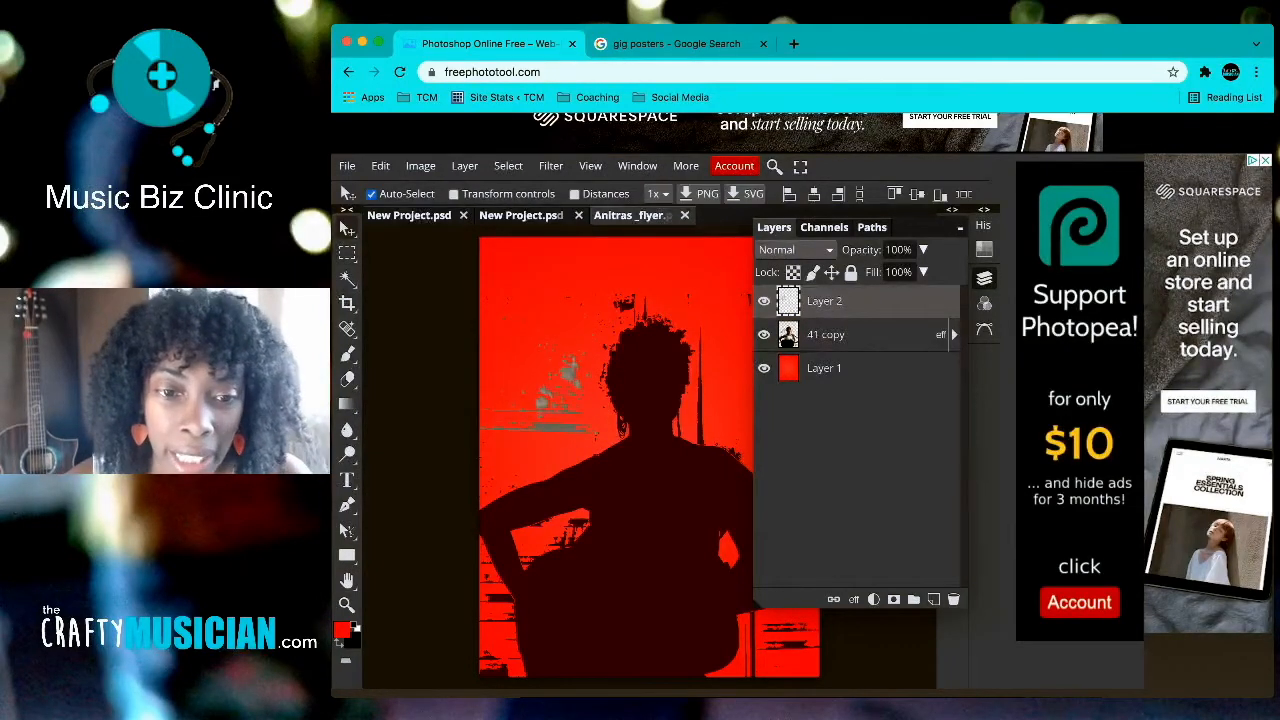
drag(560, 390, 555, 285)
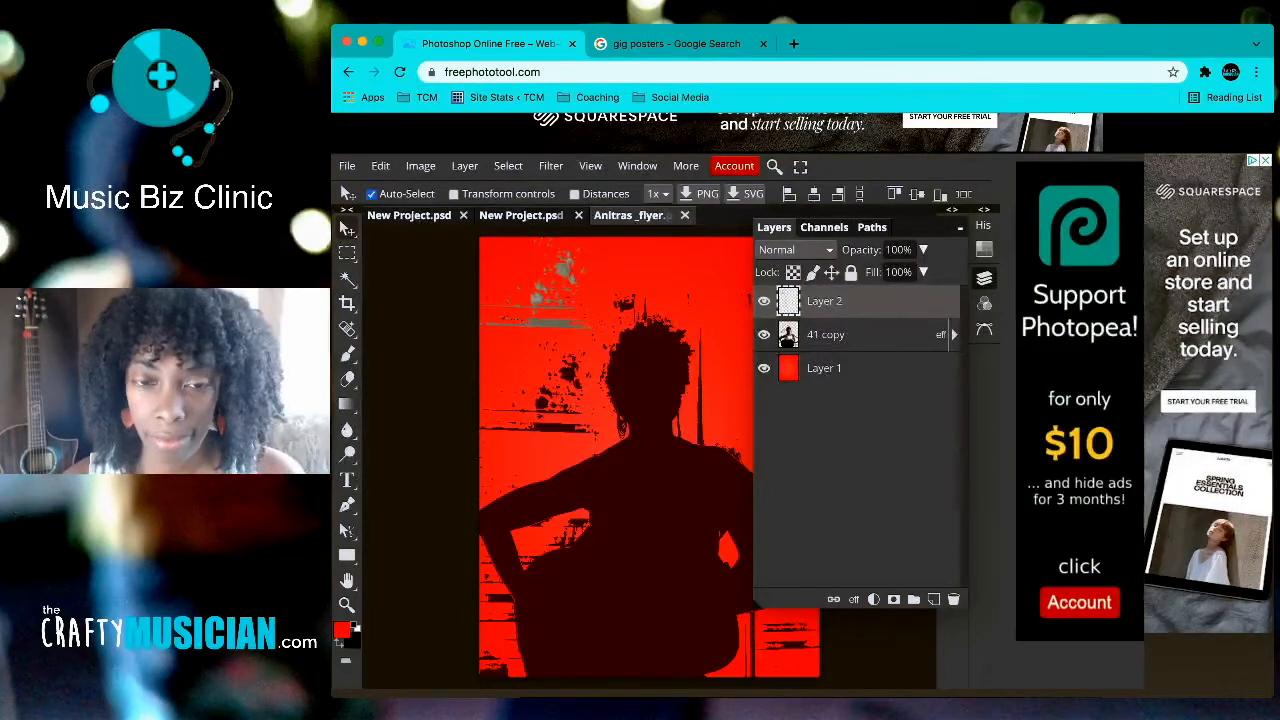
double_click(866, 301)
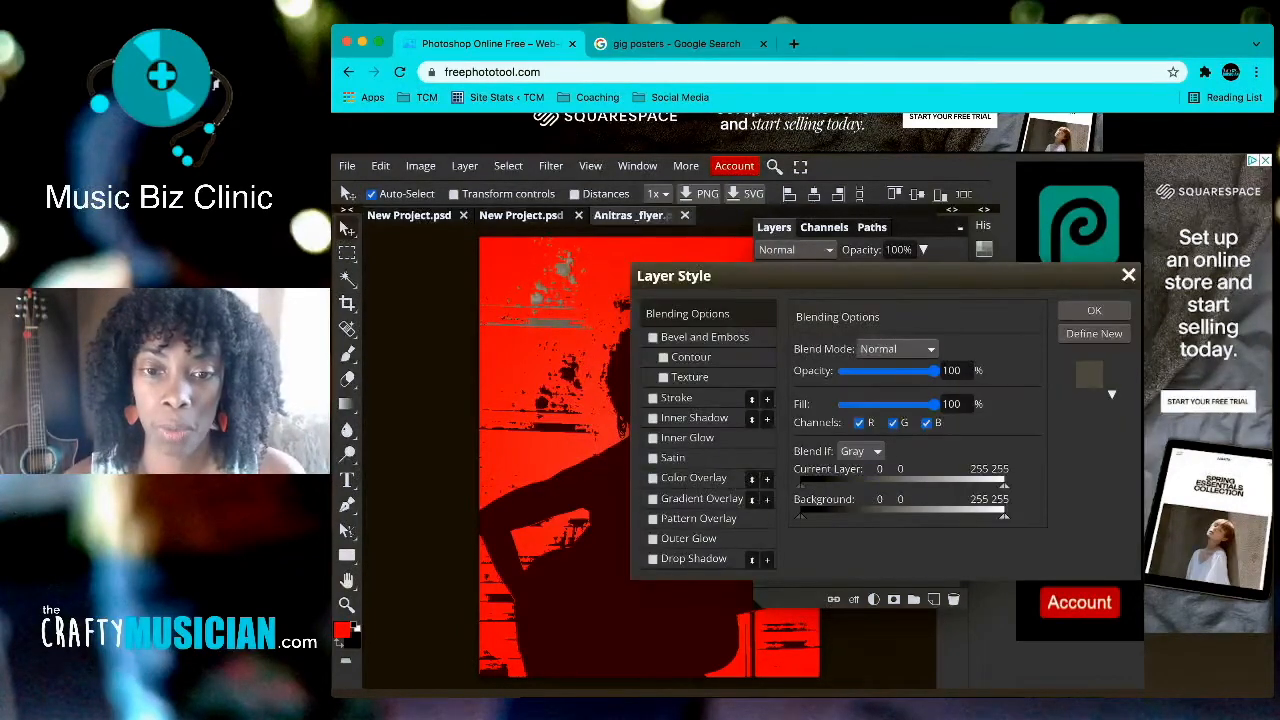
click(653, 478)
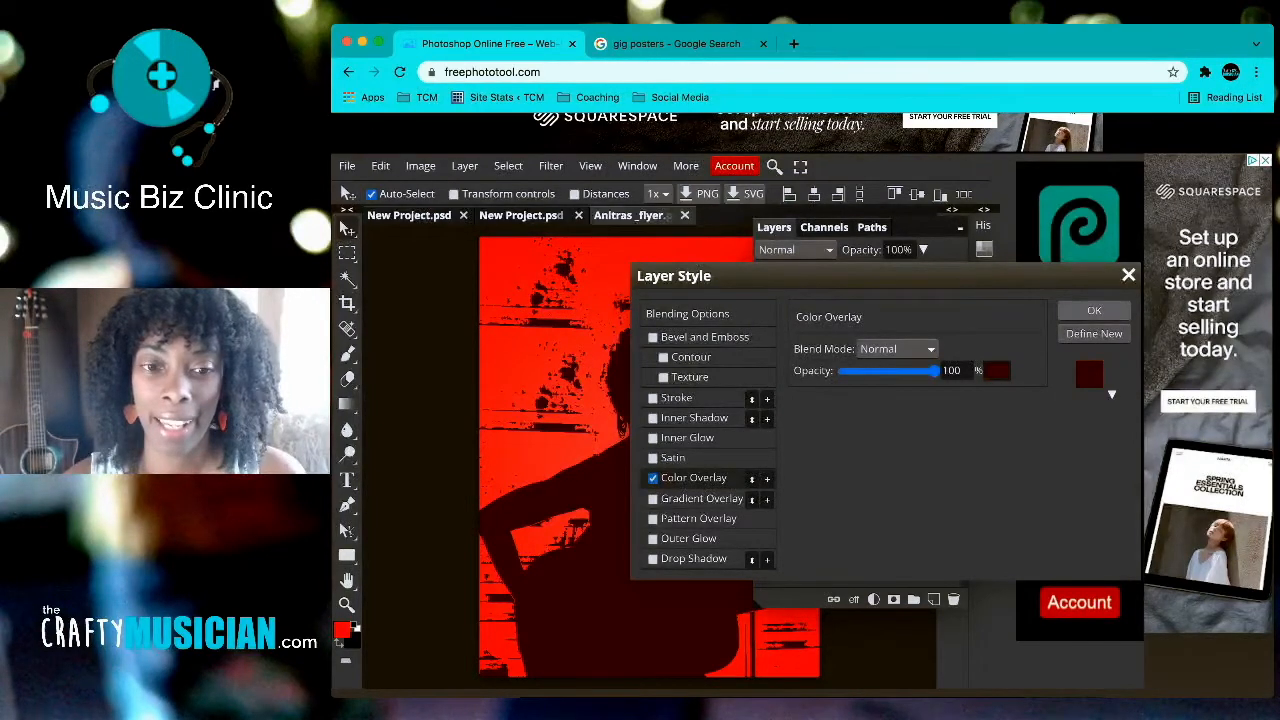
key(Return)
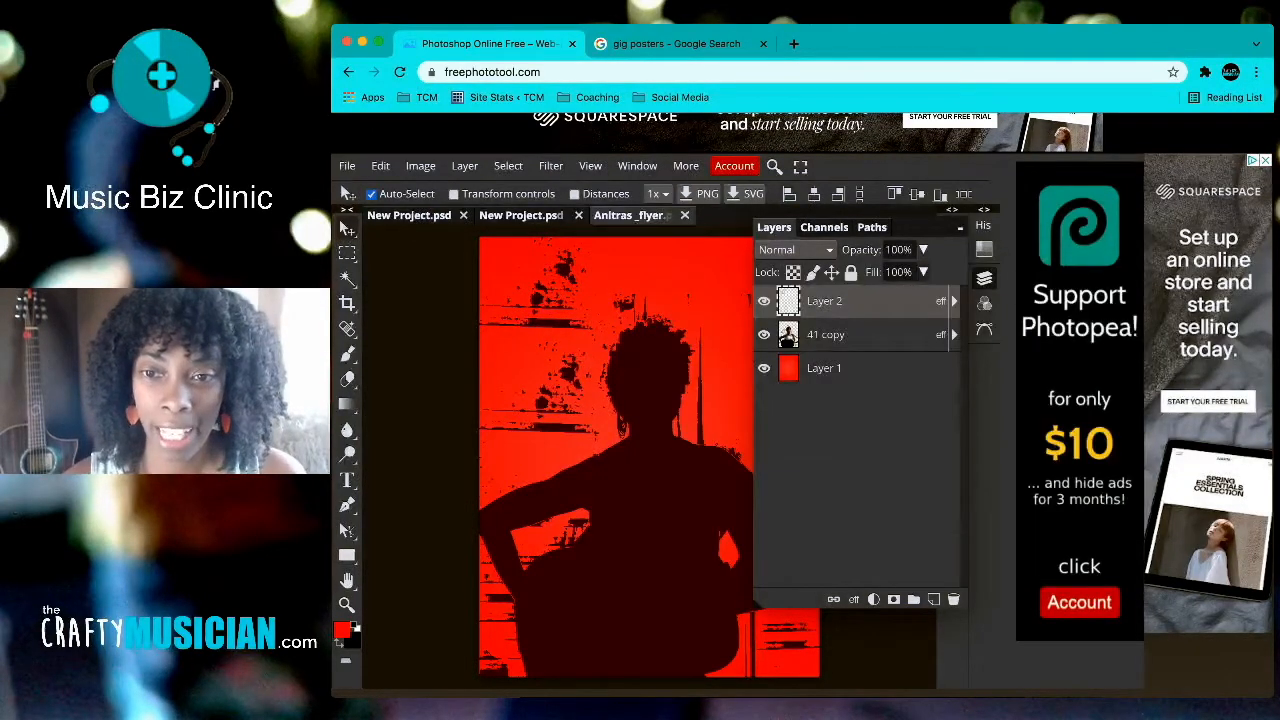
Step: Move the splatter to the top-right corner and place a copy top-left
click(984, 278)
drag(545, 295, 768, 286)
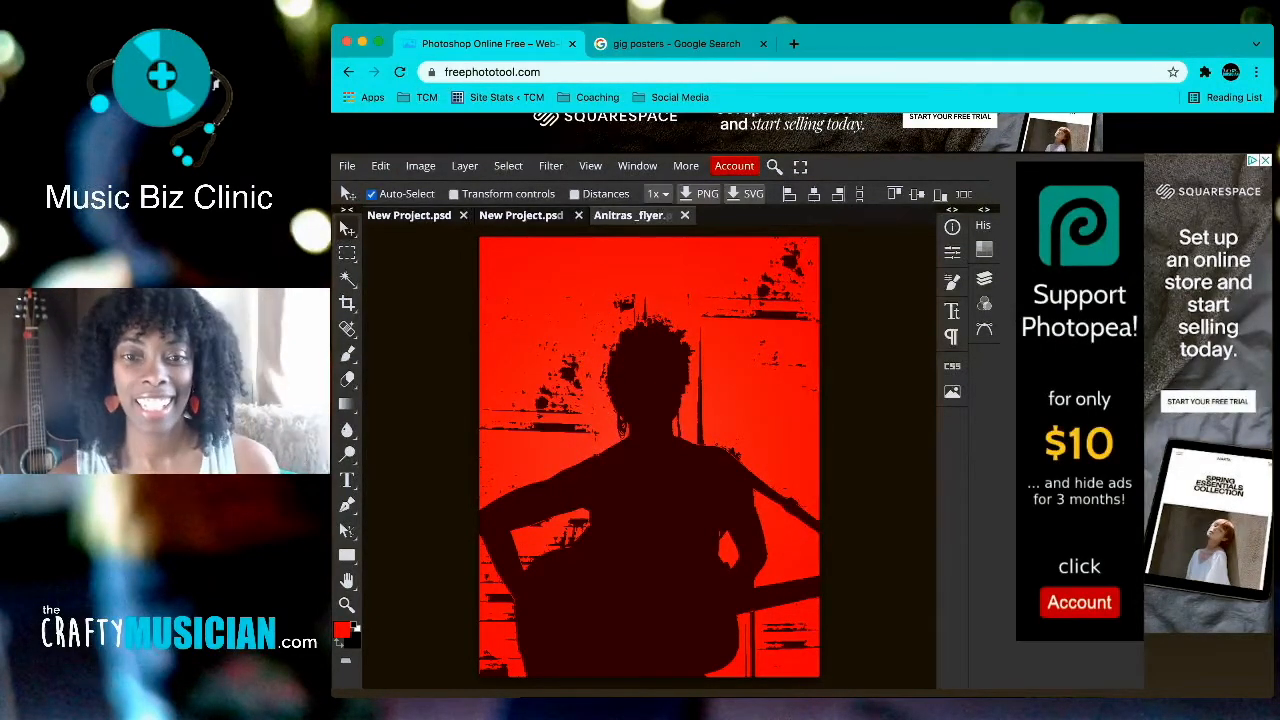
drag(768, 286, 524, 282)
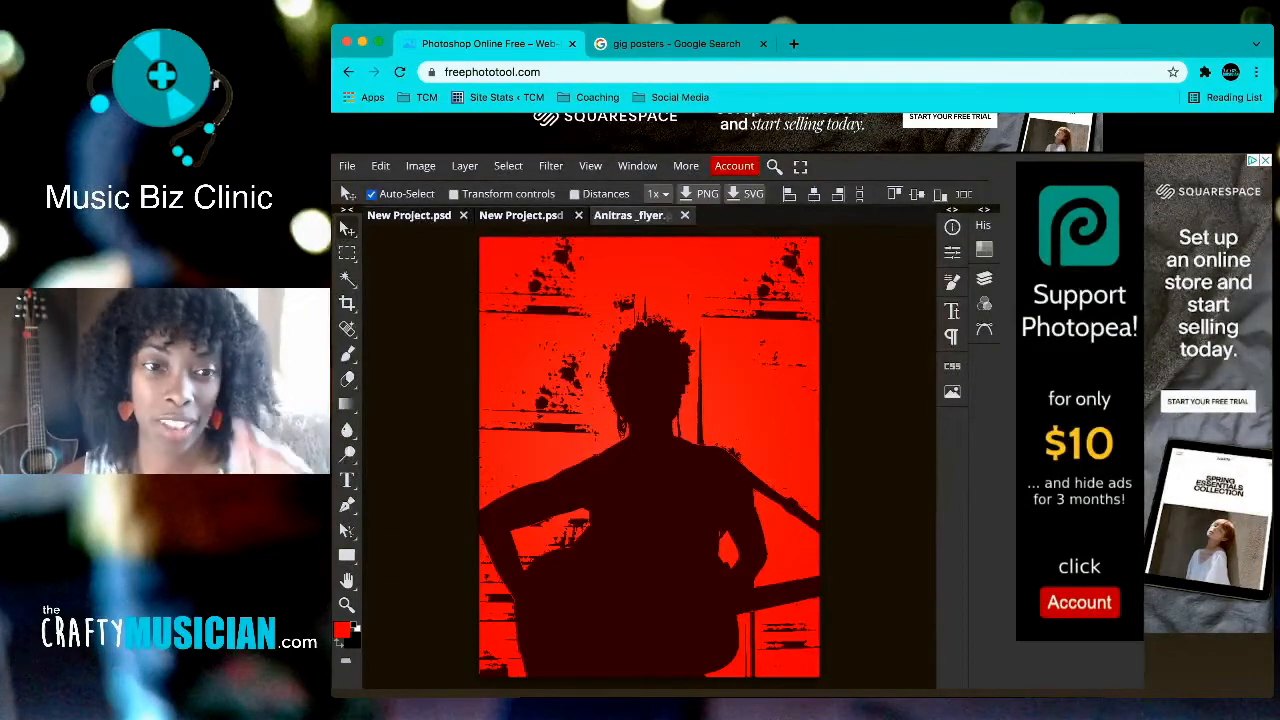
Step: Stretch the top-left splatter copy to about 125% width and nudge it into place
click(453, 193)
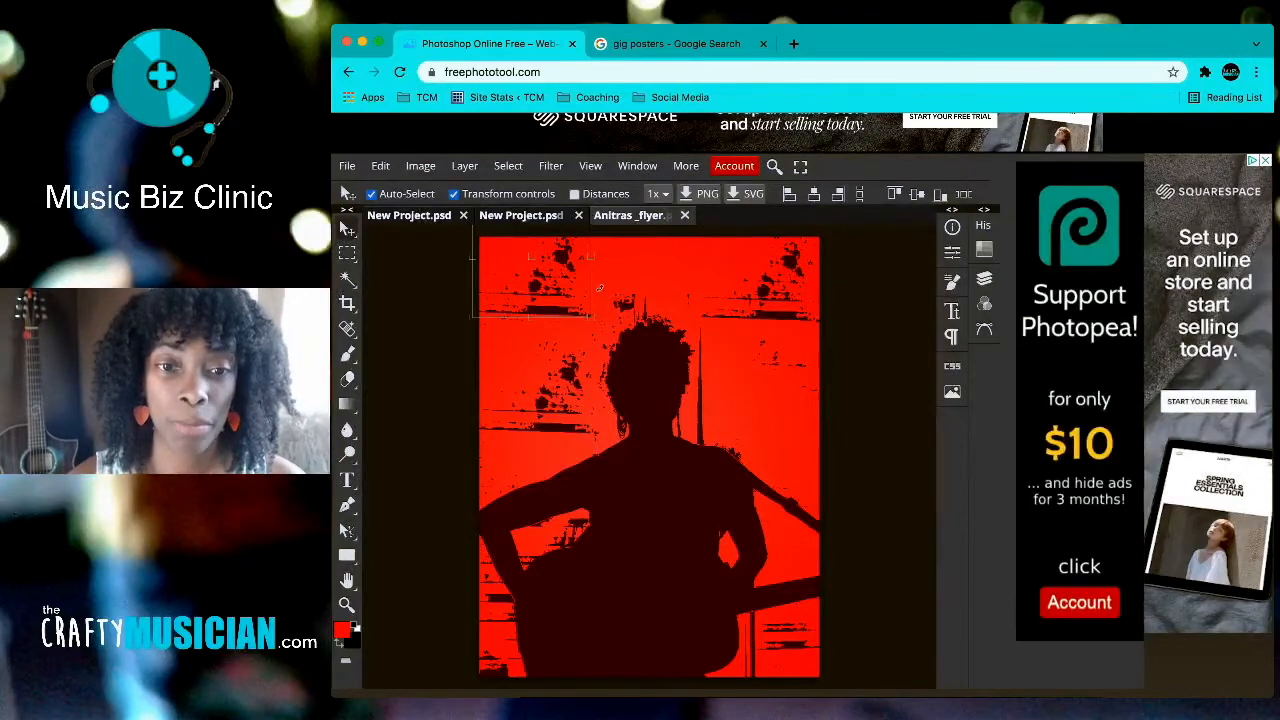
click(649, 456)
click(560, 270)
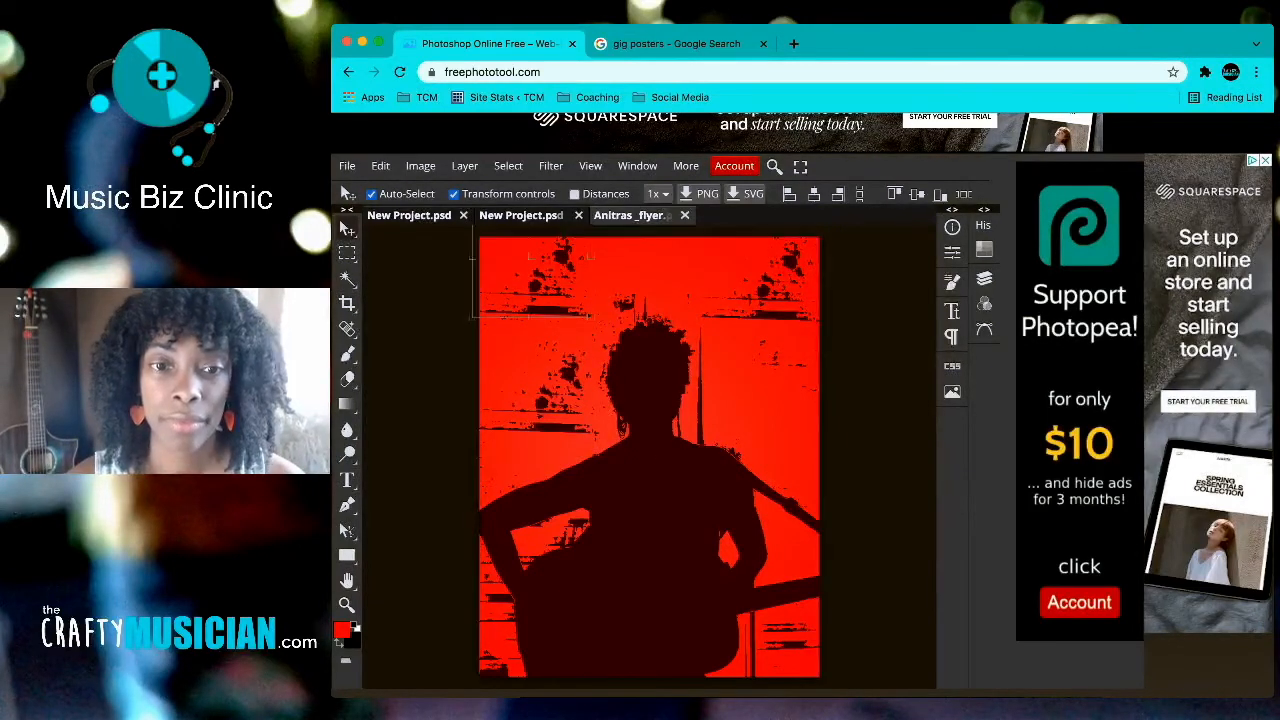
drag(591, 256, 620, 256)
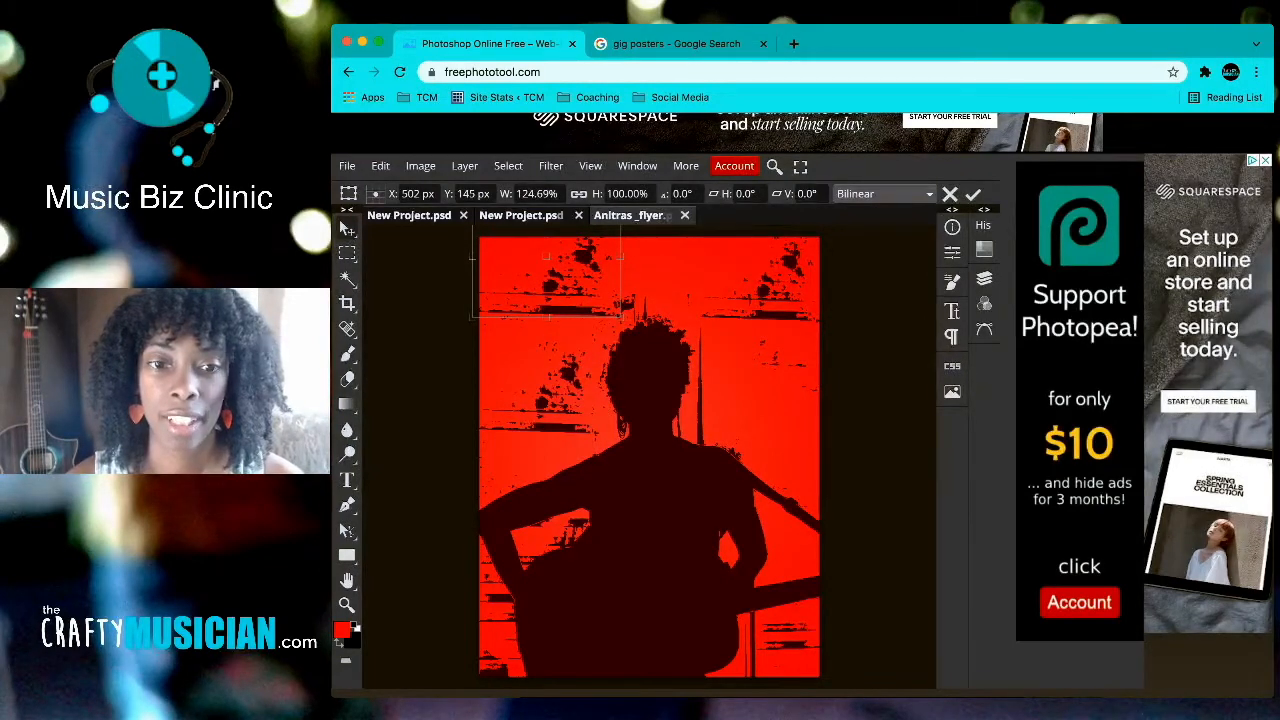
key(Return)
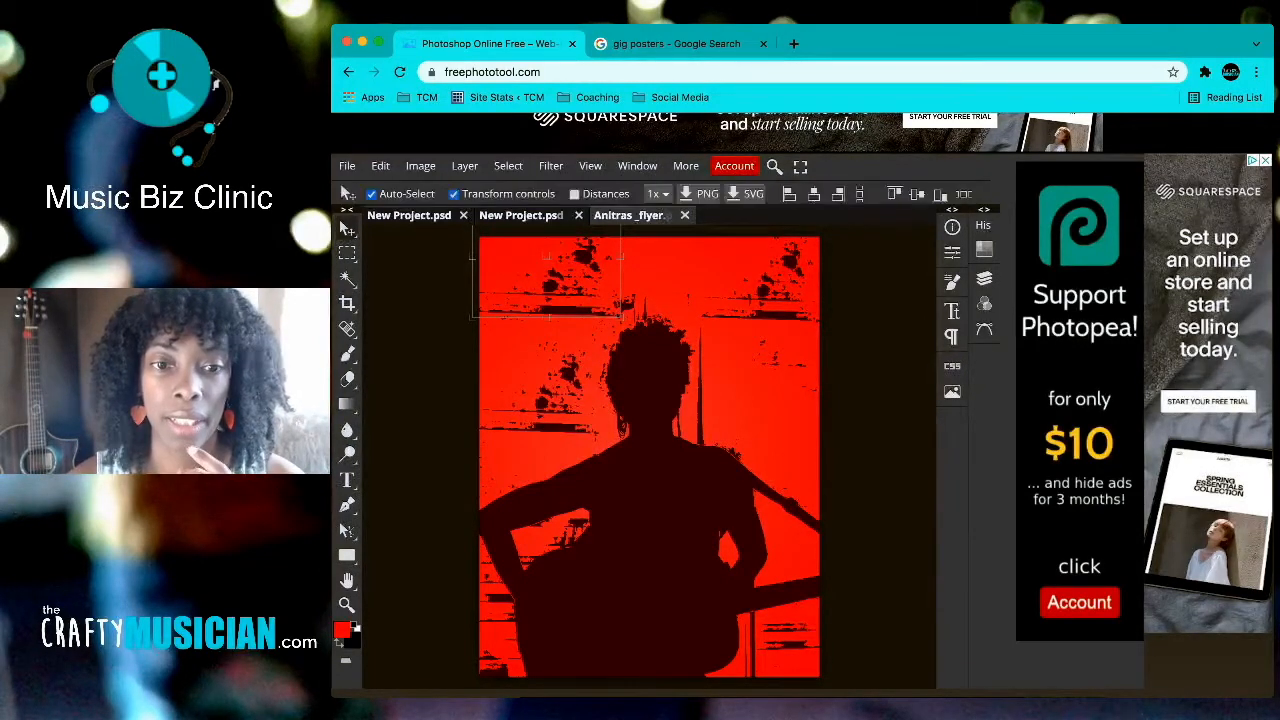
drag(547, 285, 543, 313)
Step: Flip the top-left splatter horizontally and vertically, then realign it in the corner
click(380, 166)
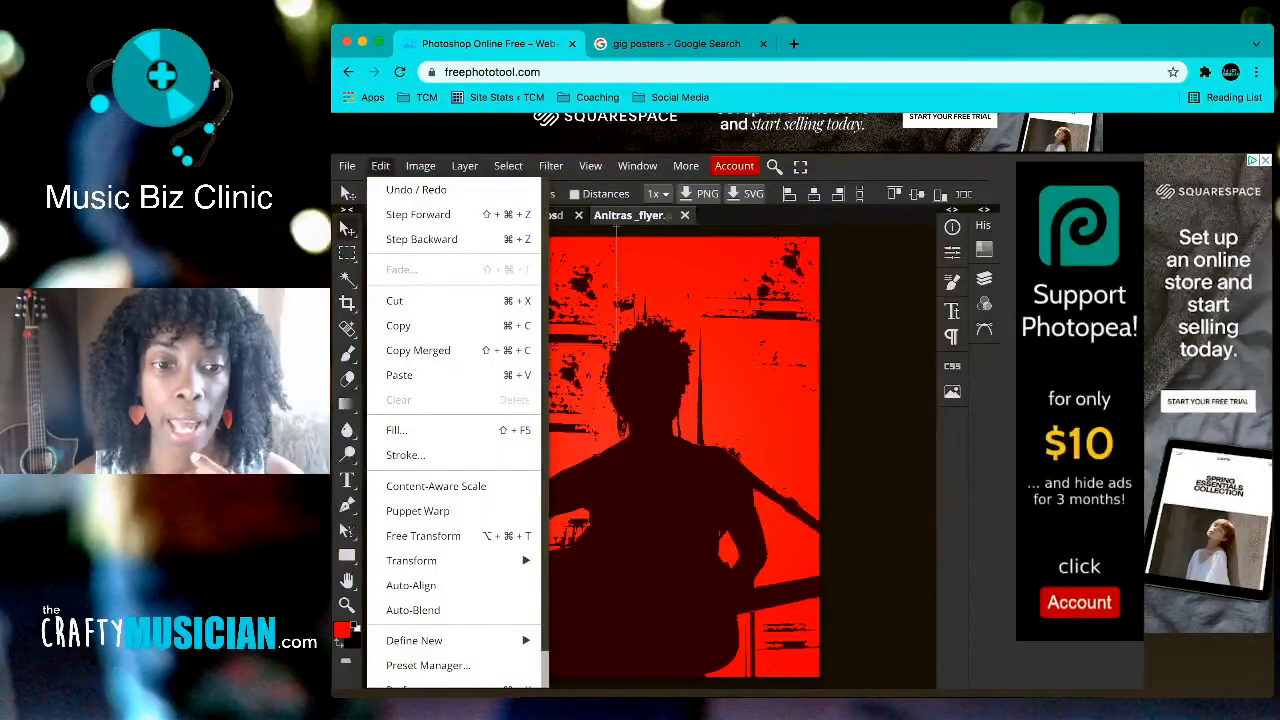
mouse_move(411, 560)
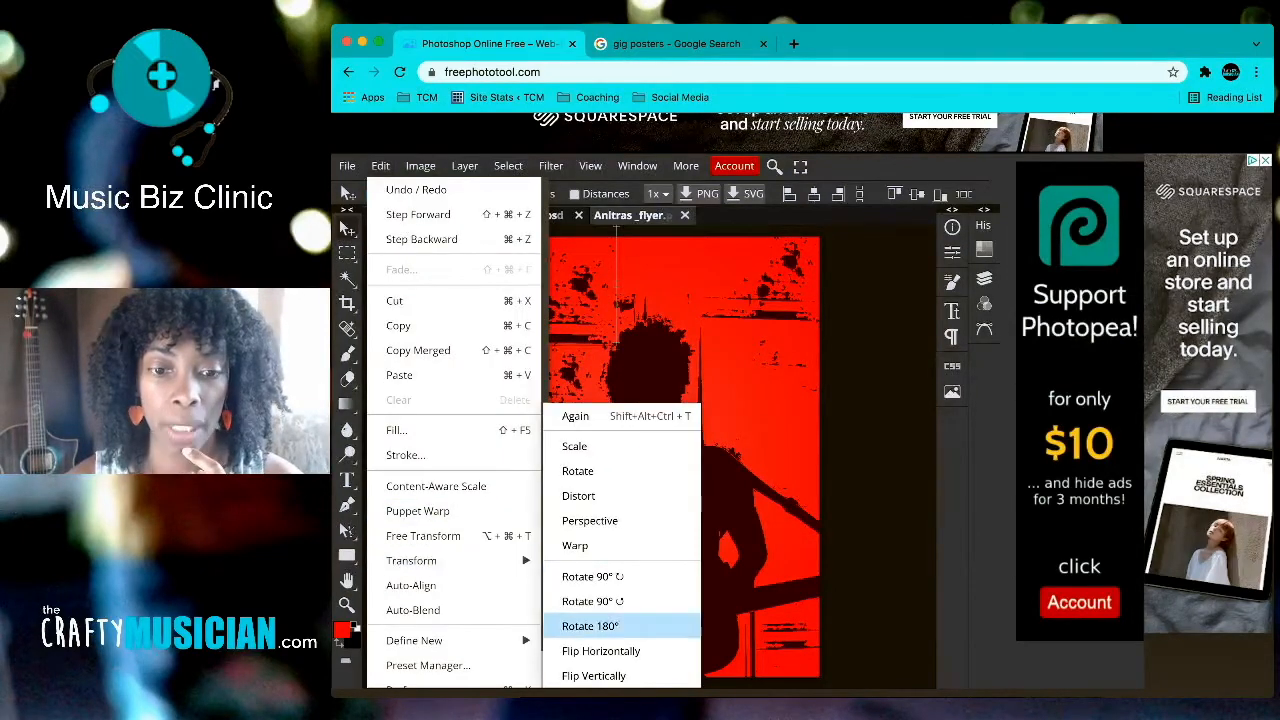
click(600, 651)
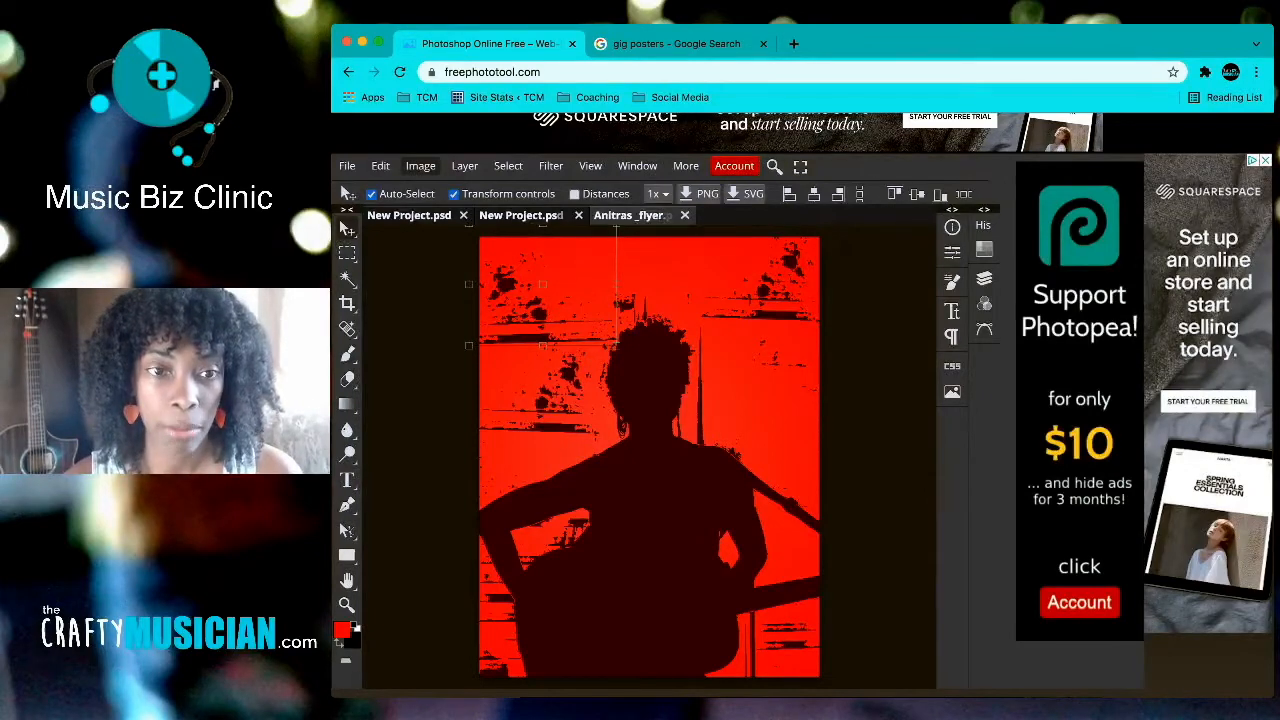
click(380, 166)
mouse_move(411, 560)
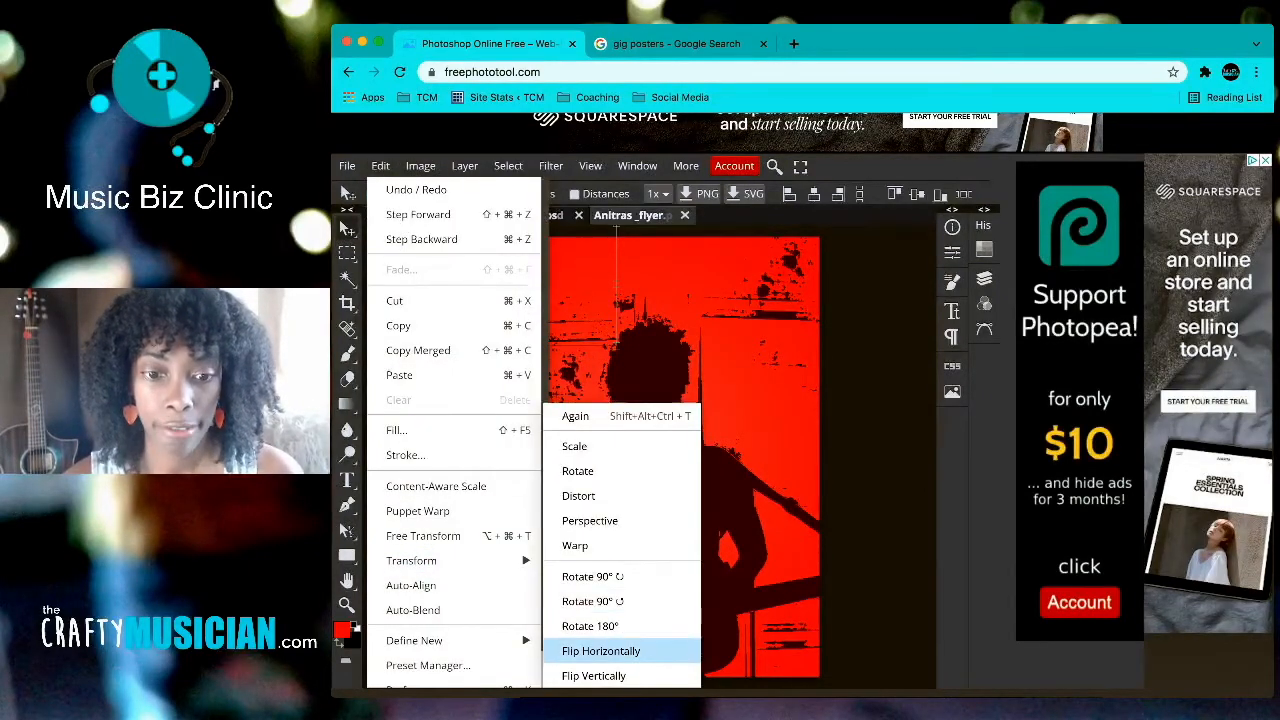
click(600, 674)
drag(510, 285, 515, 293)
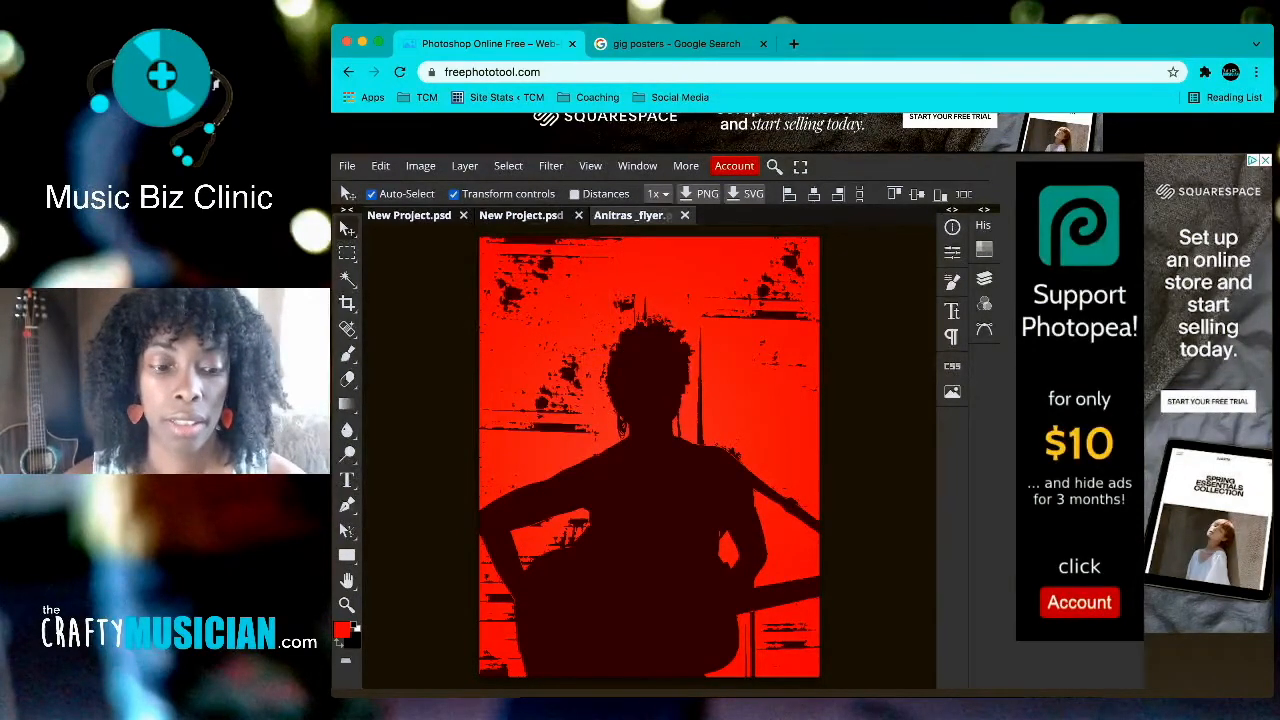
Step: Add a third splatter copy above the head, scaled to about 60% and slightly tilted
alt+drag(515, 293, 648, 305)
drag(757, 245, 720, 277)
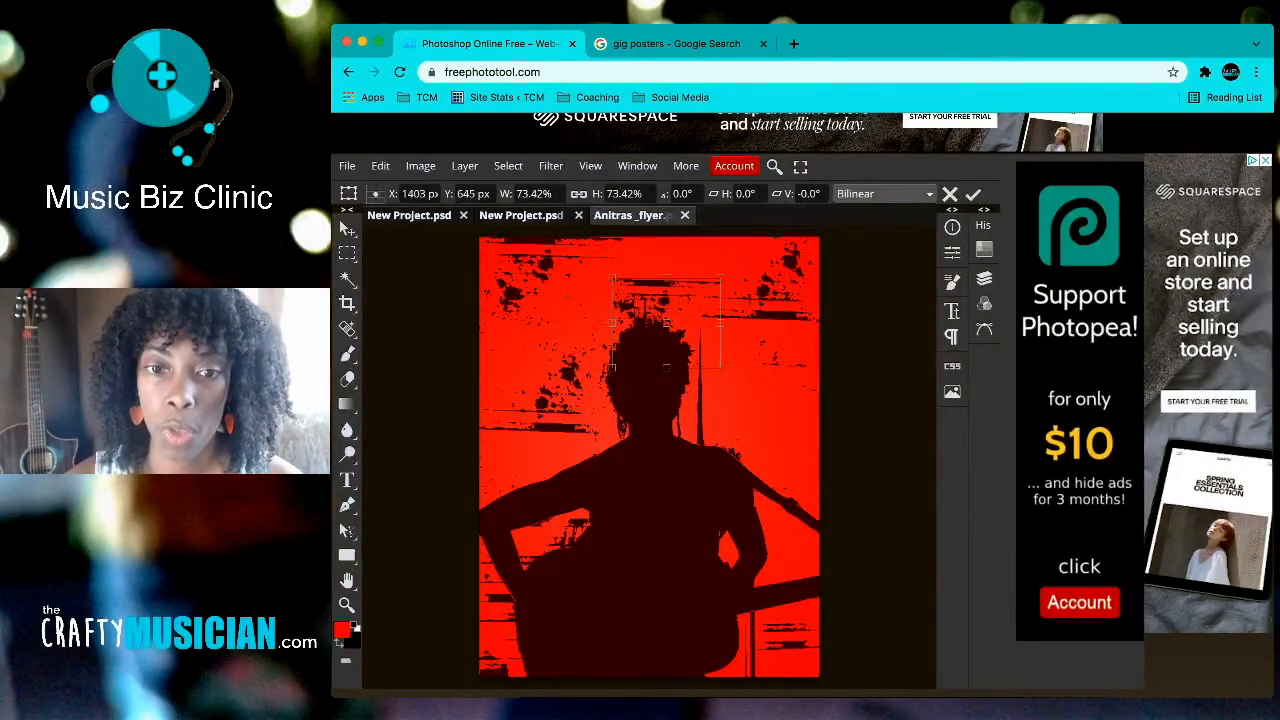
drag(666, 322, 692, 282)
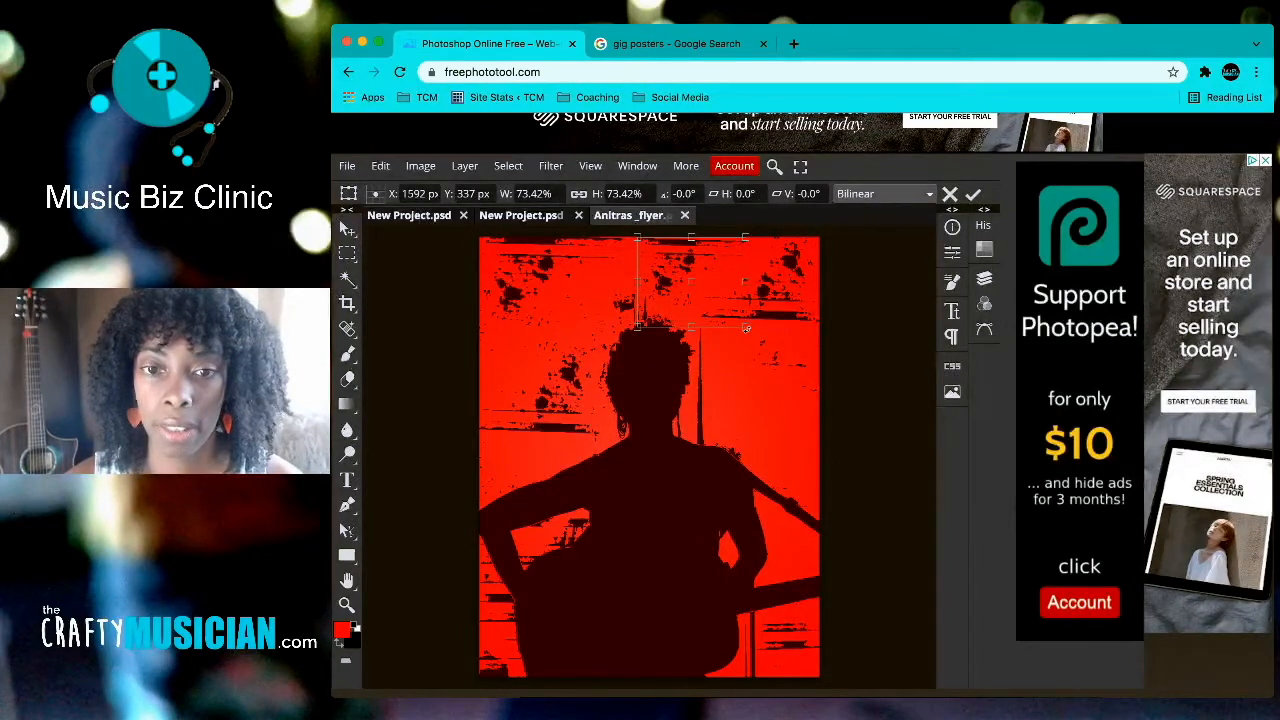
drag(746, 328, 725, 311)
drag(681, 274, 694, 284)
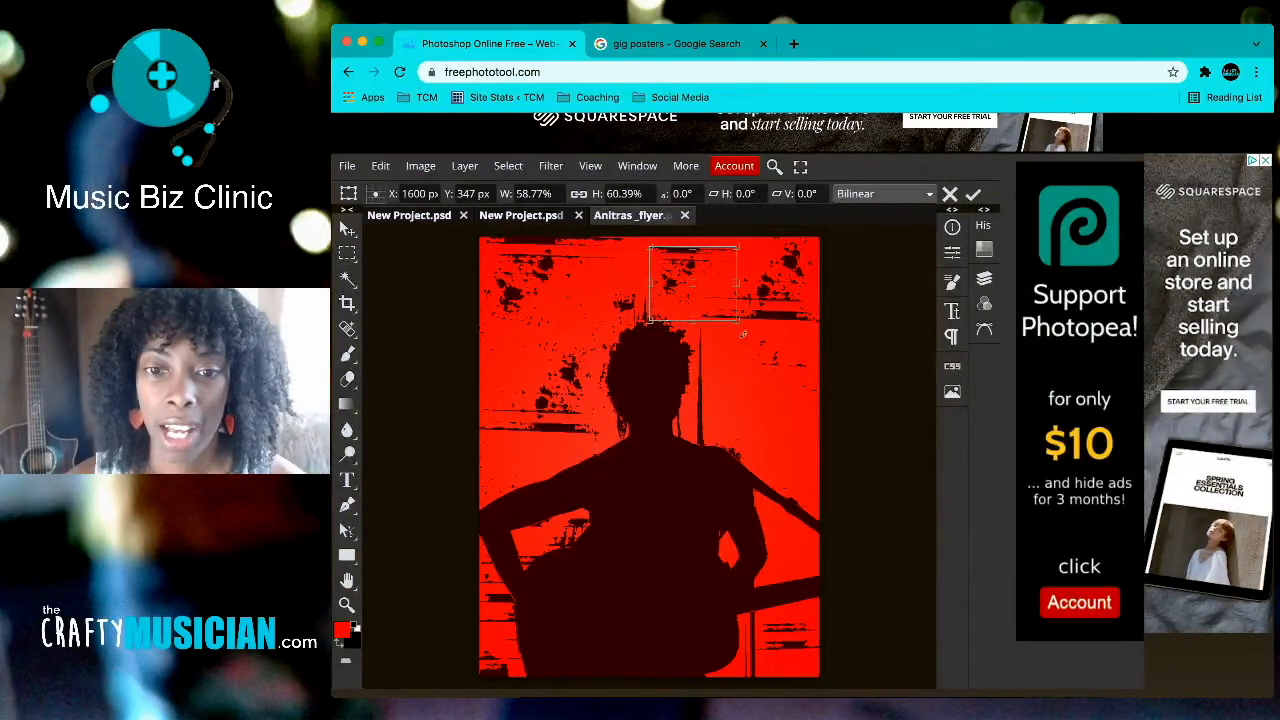
drag(745, 336, 660, 253)
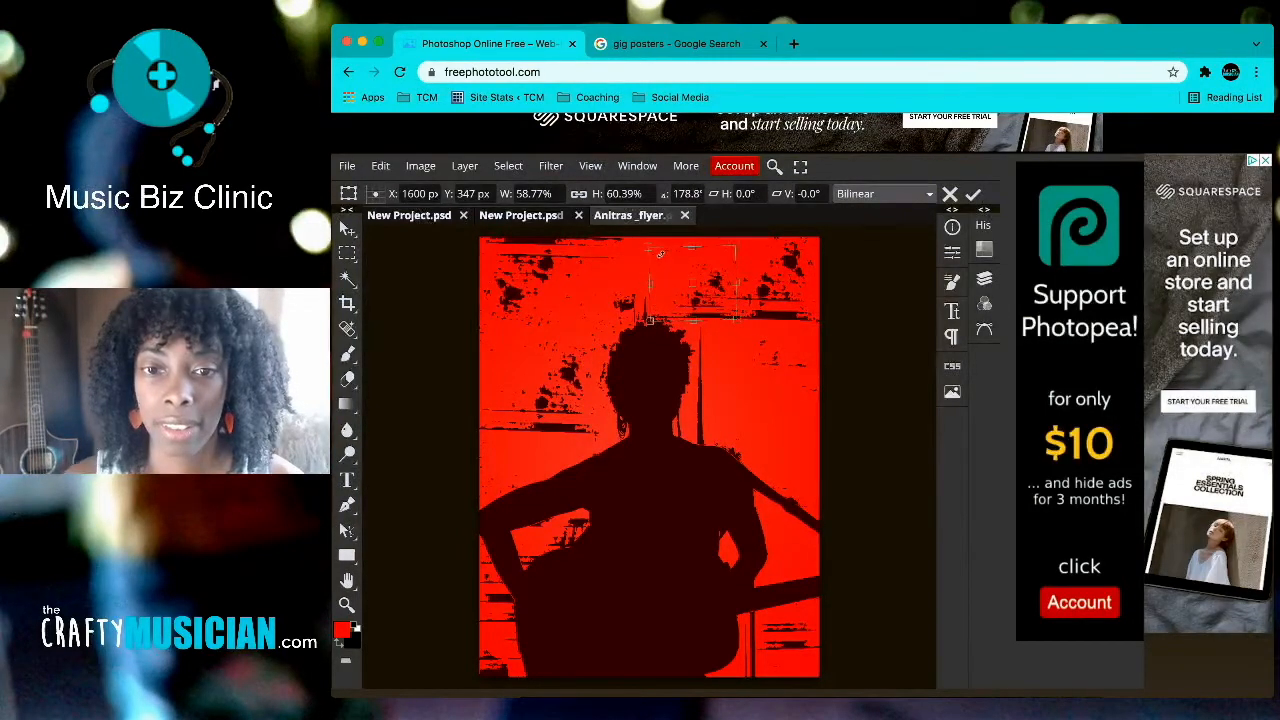
key(Return)
drag(716, 278, 714, 270)
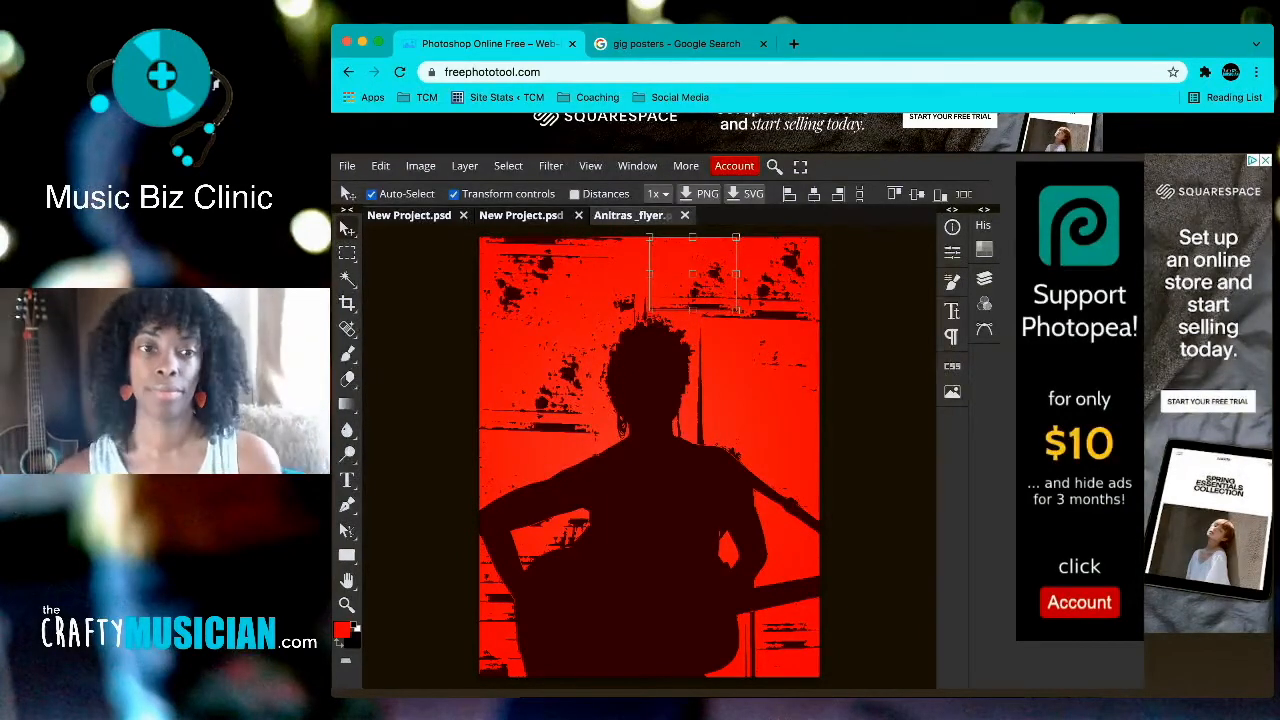
click(453, 193)
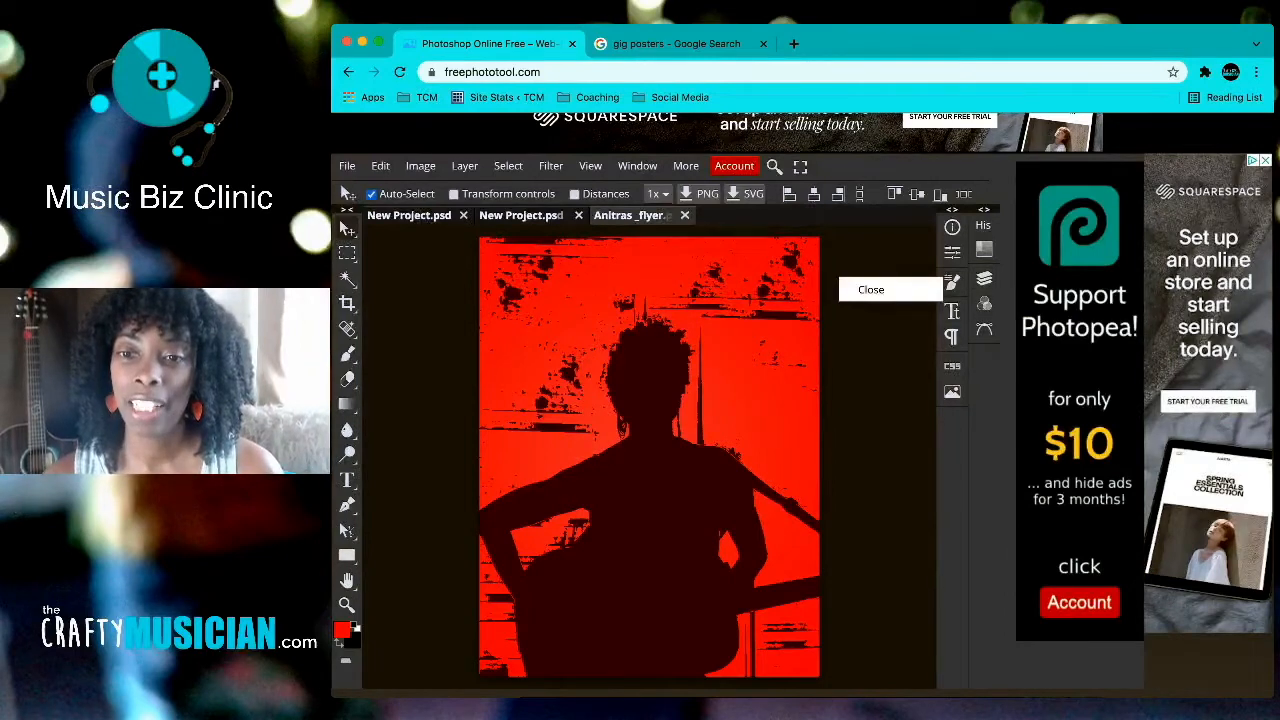
Step: Merge Layer 2 copy 2 through 41 copy into one layer and toggle it to check
click(984, 278)
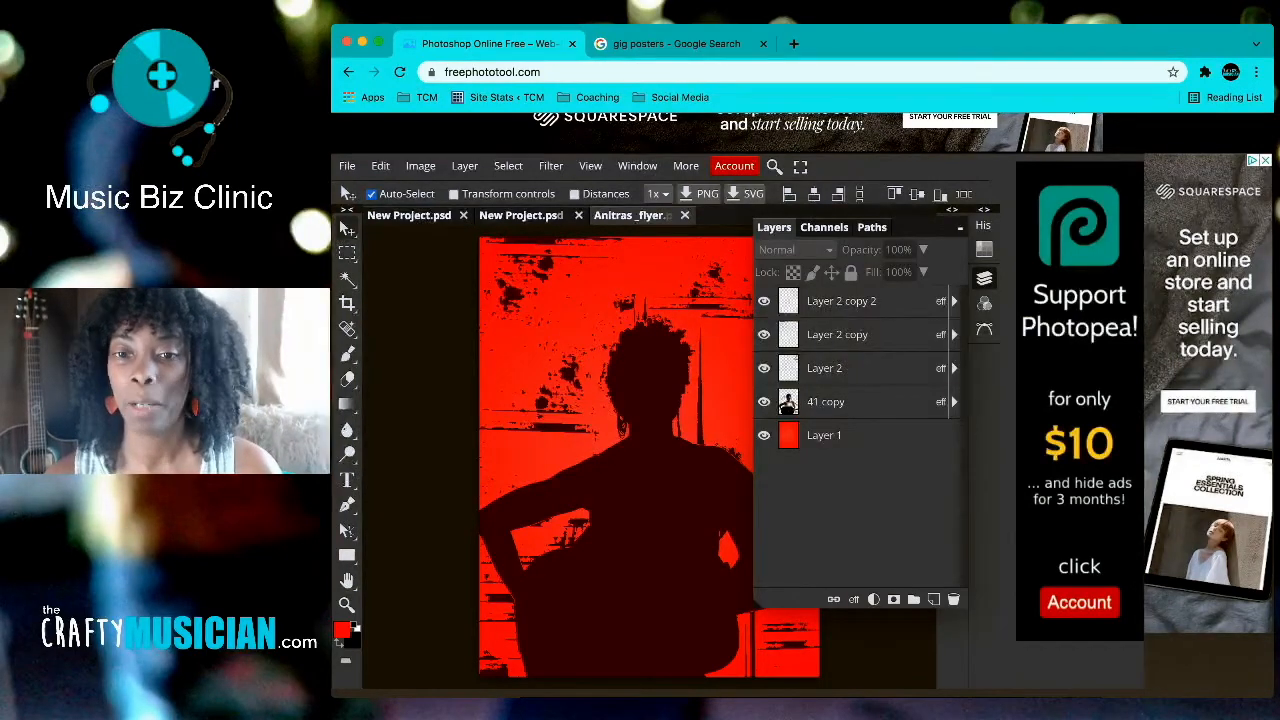
click(856, 301)
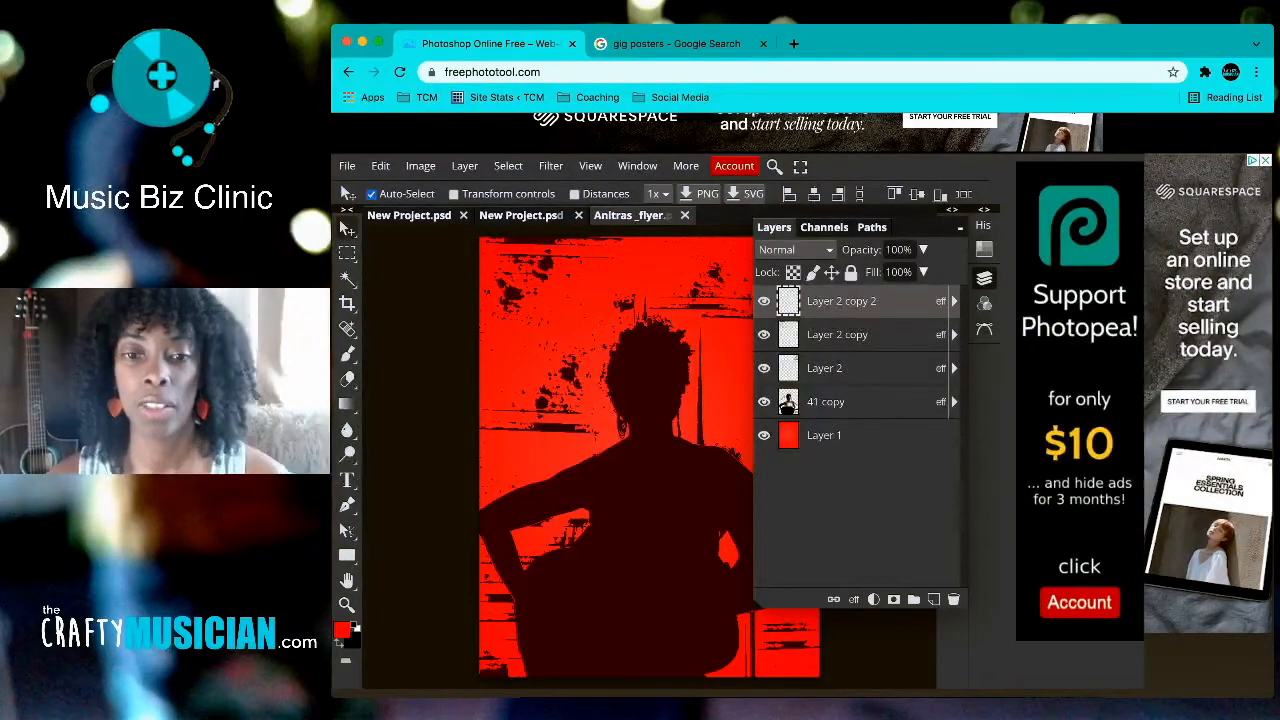
shift+click(856, 401)
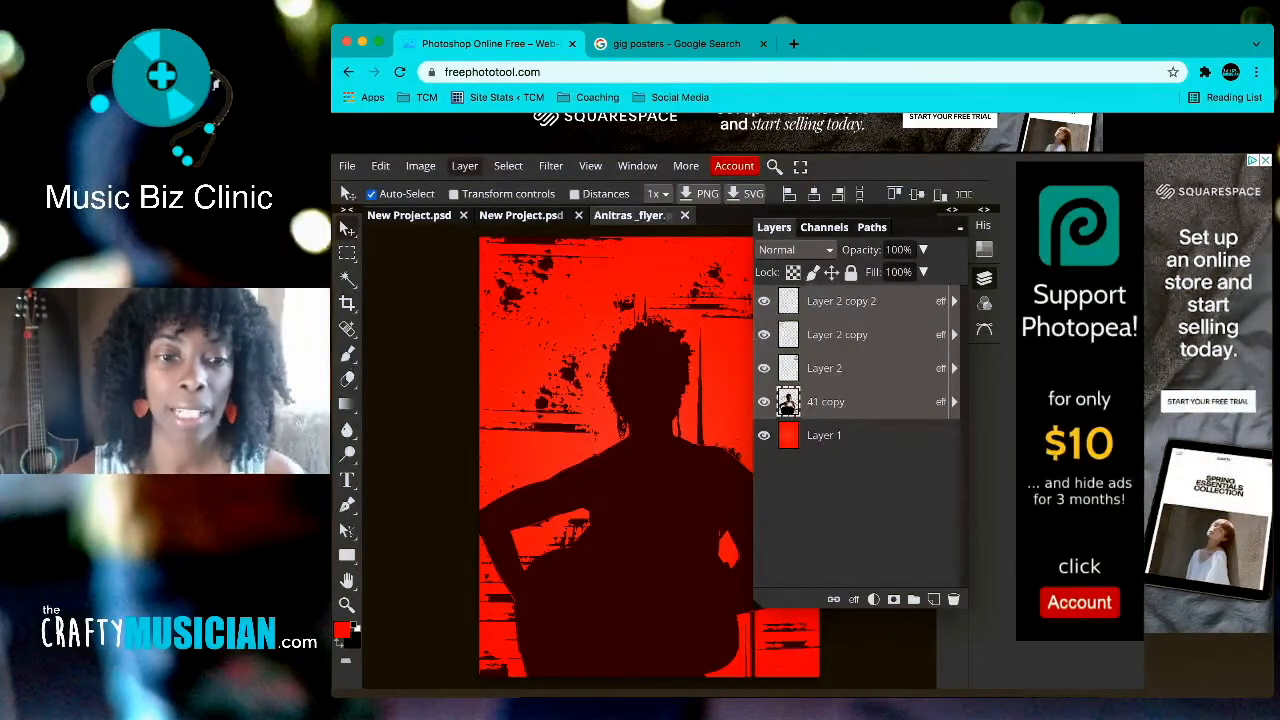
click(464, 166)
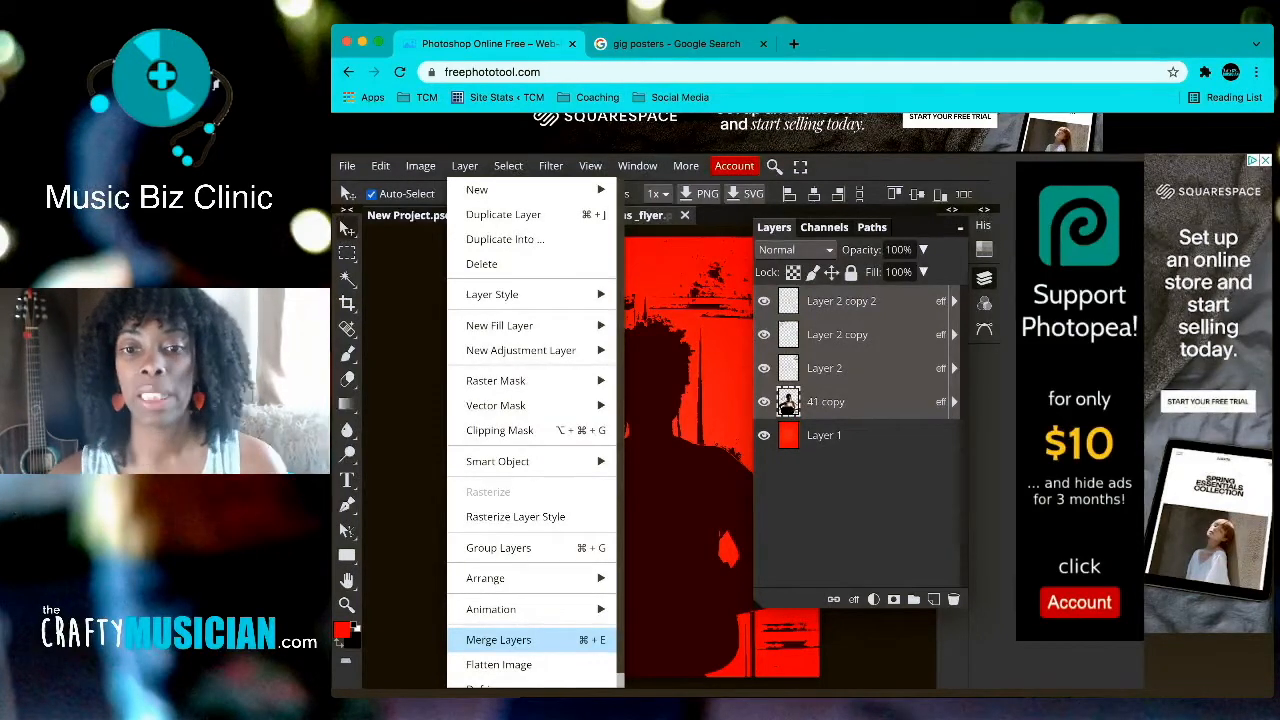
click(531, 639)
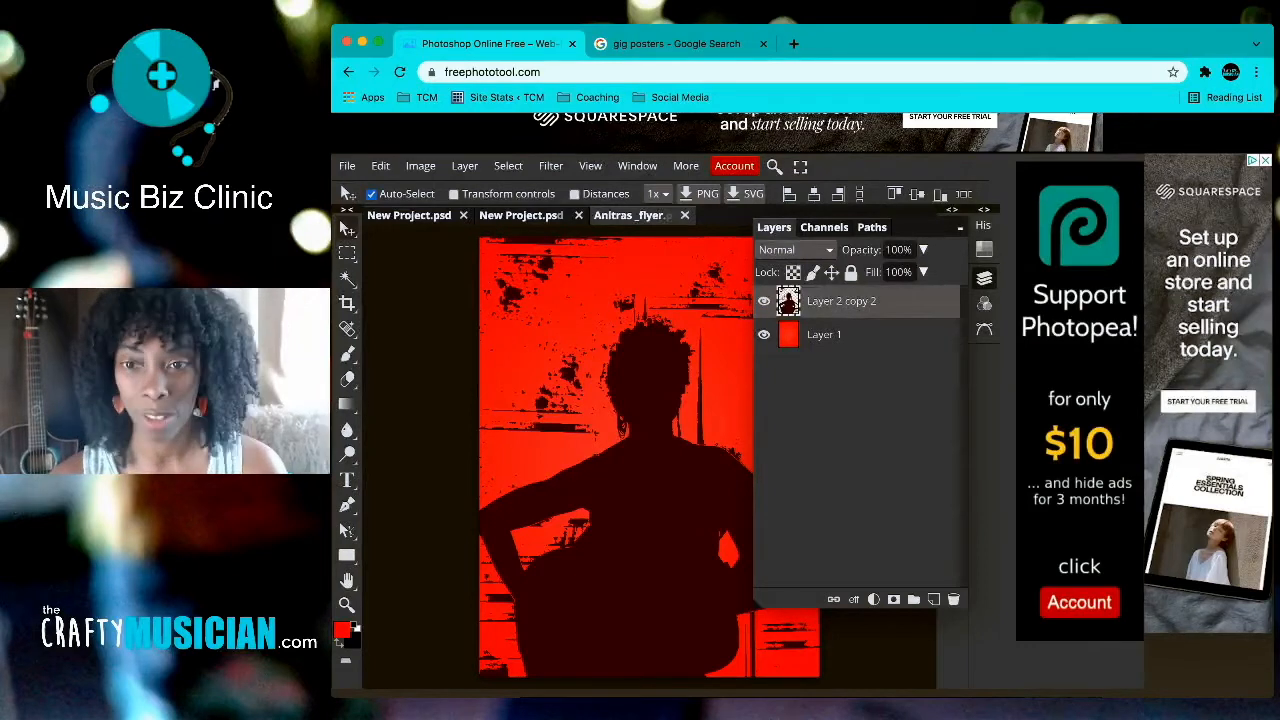
click(764, 301)
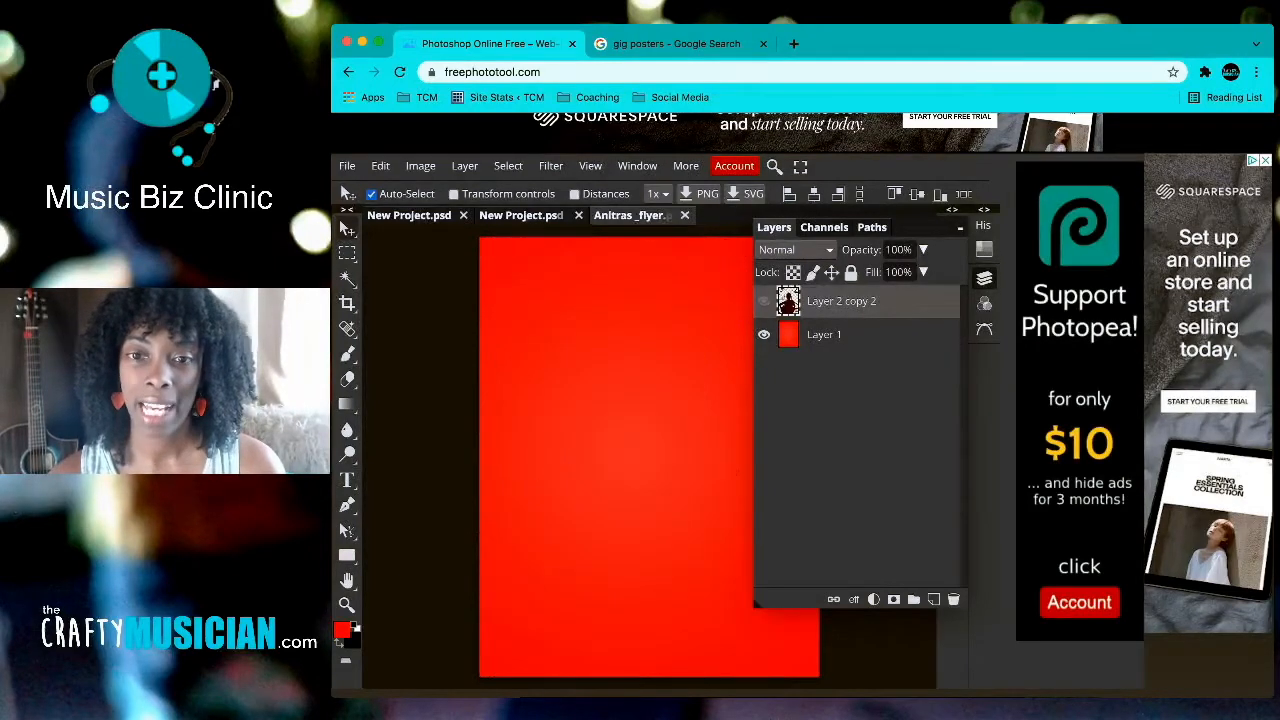
click(764, 301)
click(984, 278)
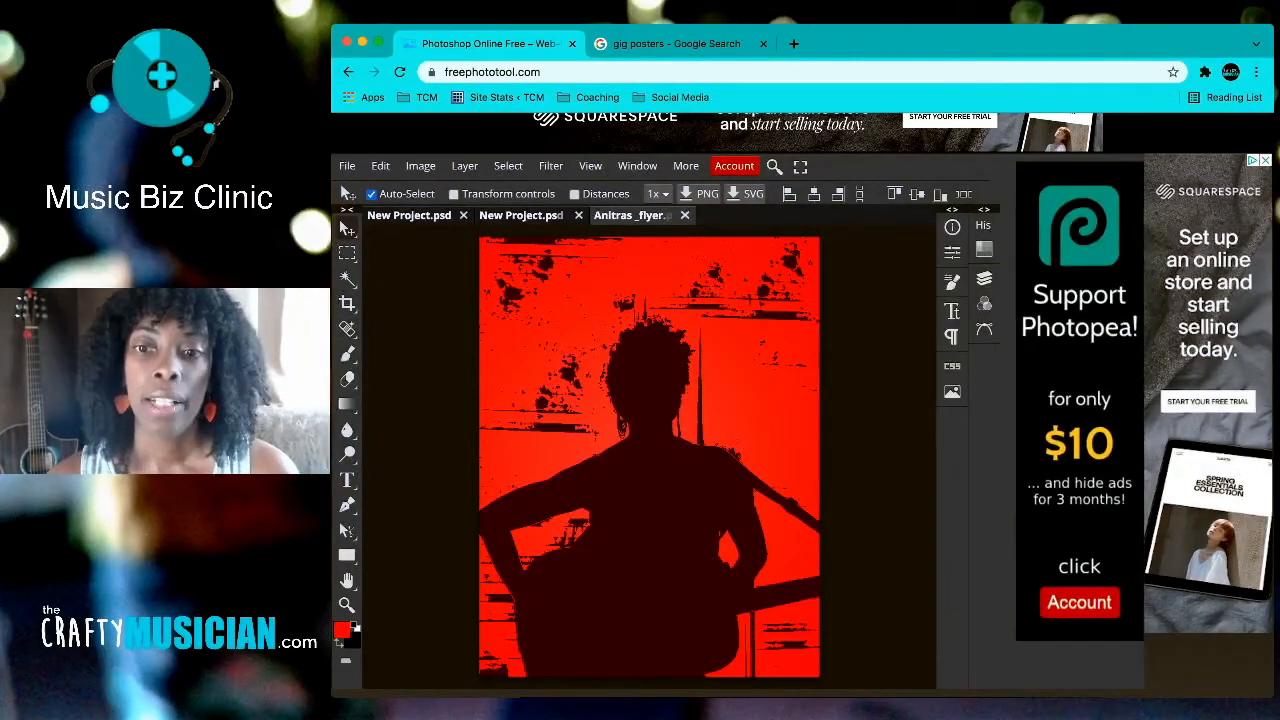
click(984, 278)
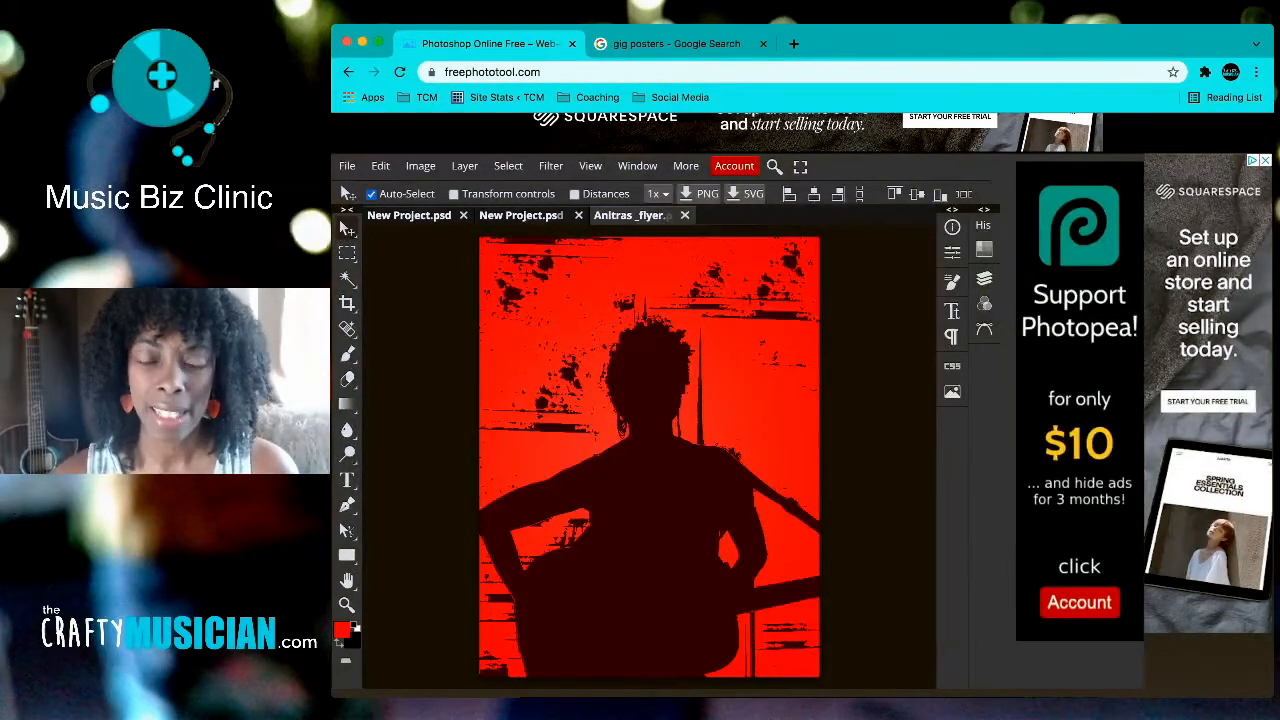
Step: Add a blank layer and a trial text box, then remove the empty text layer
right_click(347, 480)
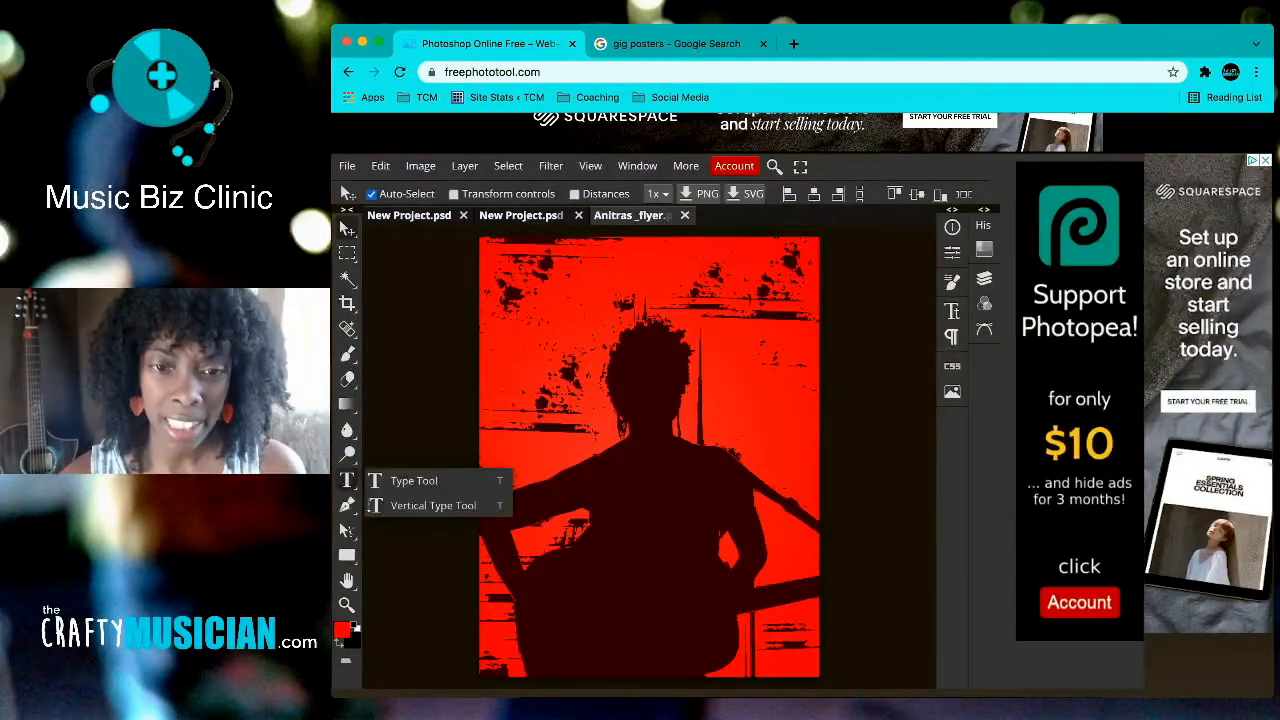
click(984, 278)
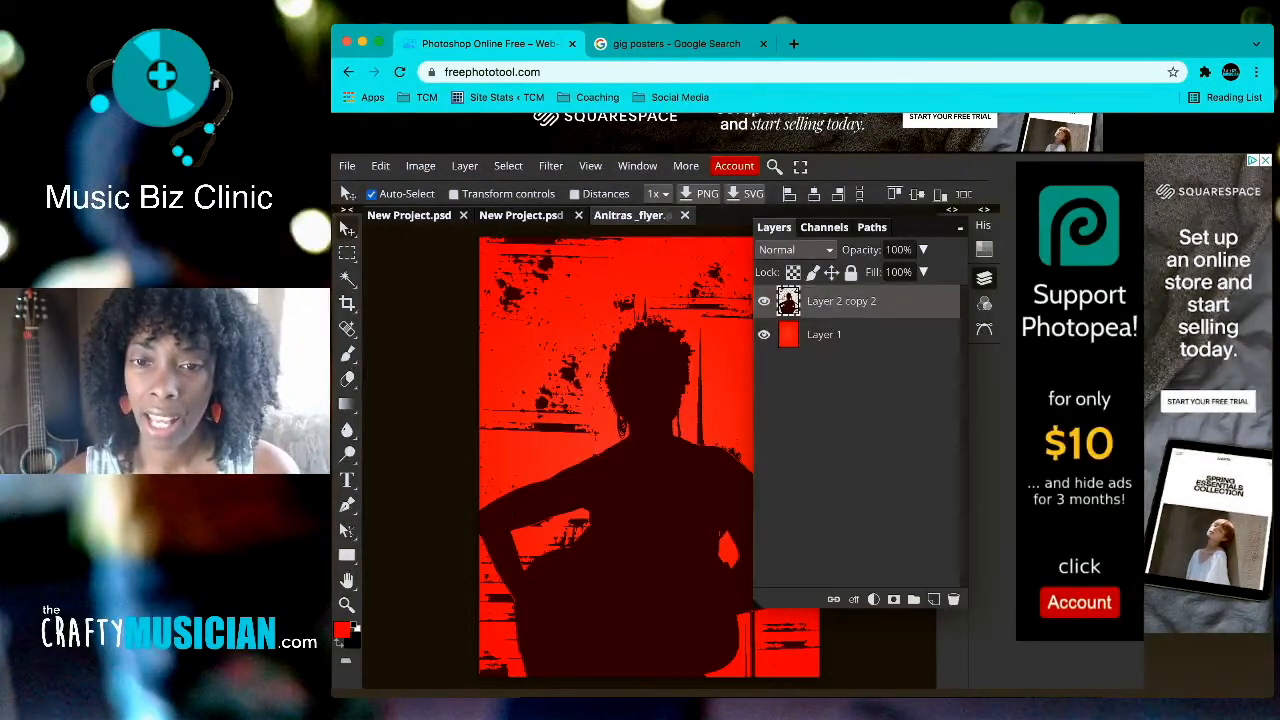
click(933, 599)
click(347, 480)
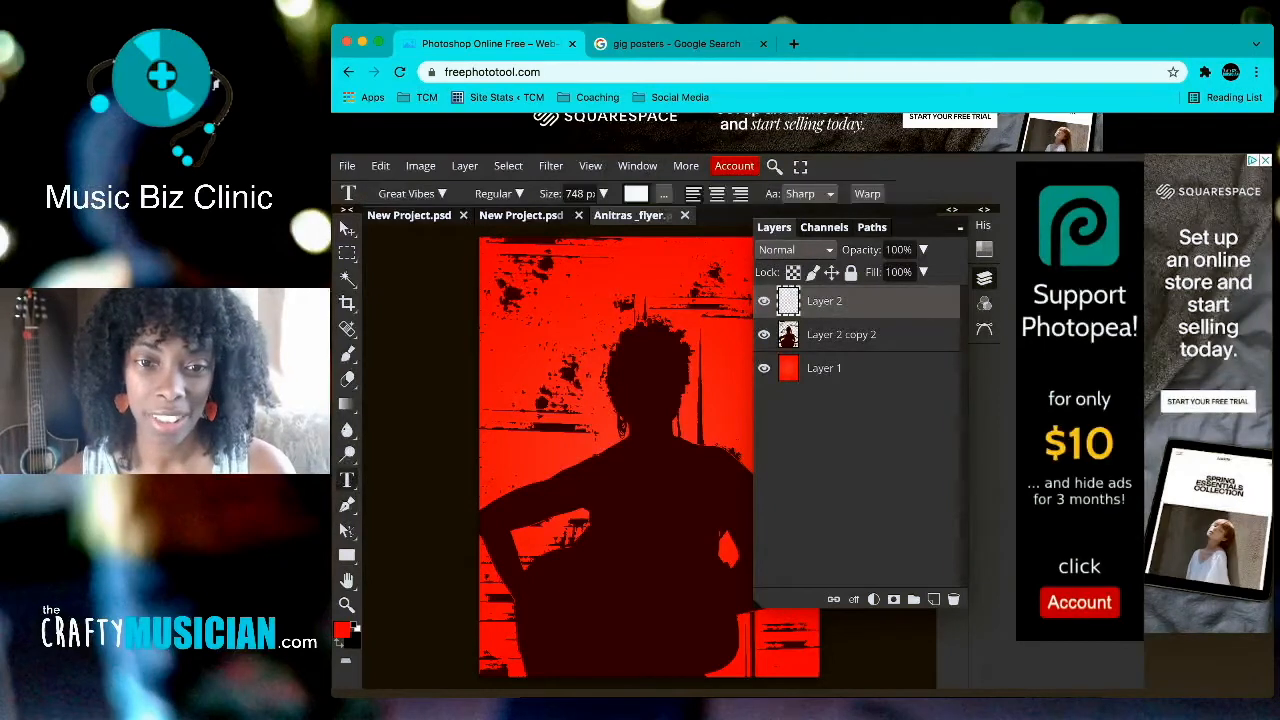
drag(576, 360, 691, 468)
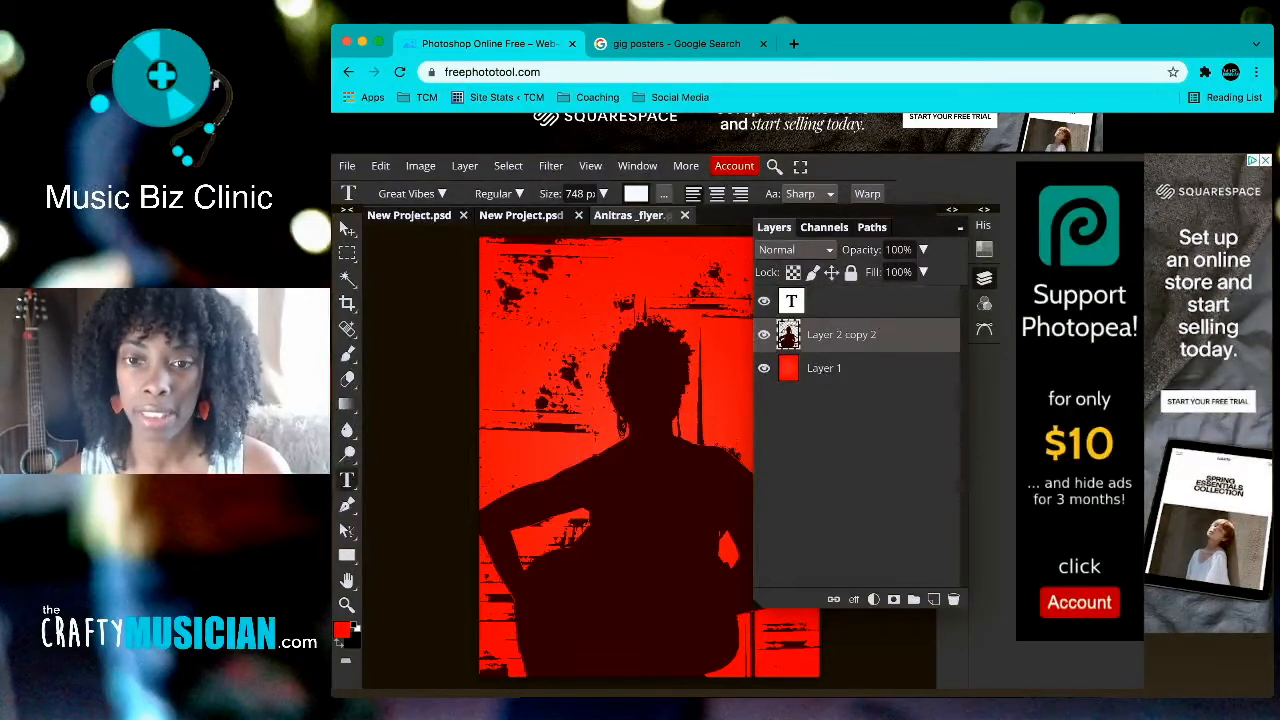
click(858, 301)
key(l)
key(o)
key(g)
key(a)
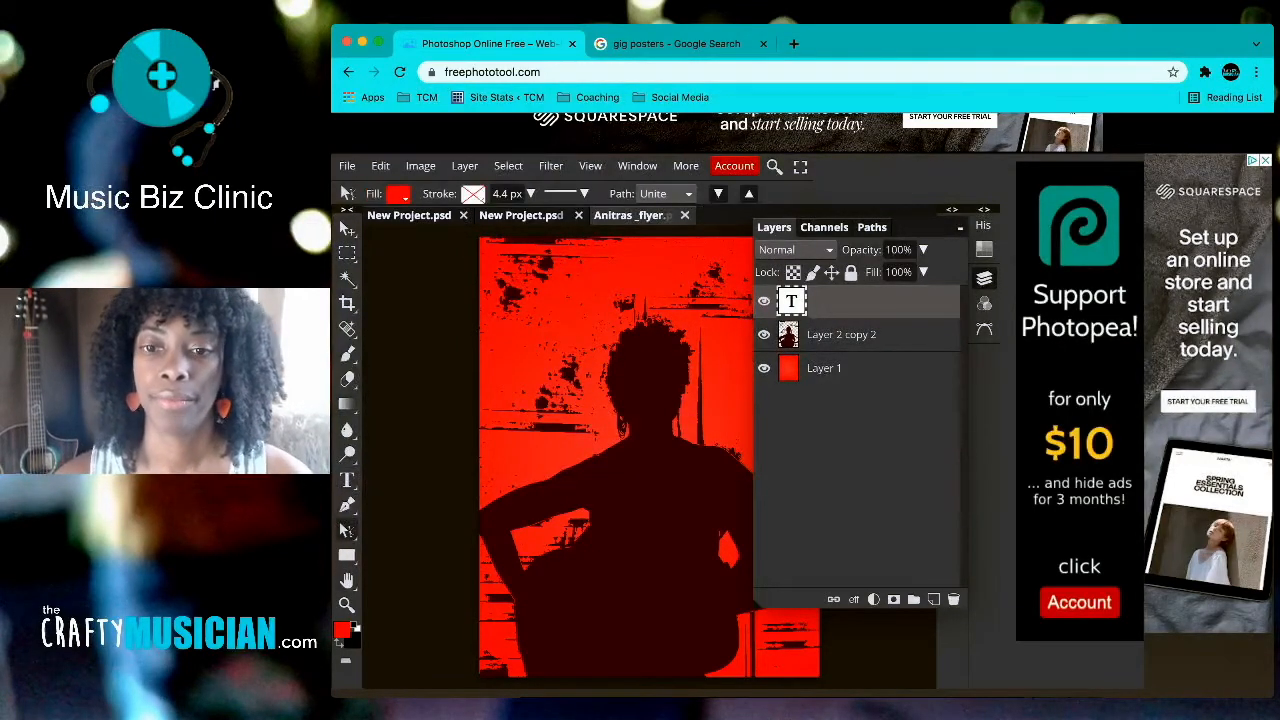
key(BackSpace)
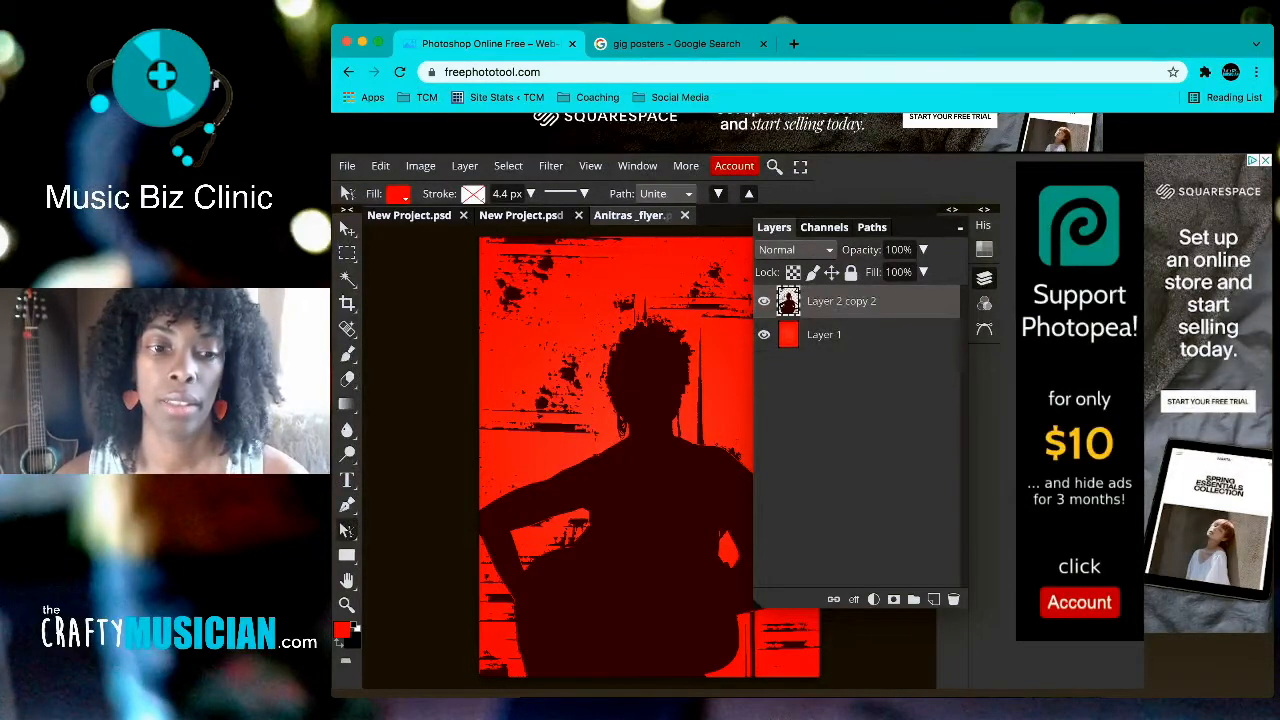
Step: Draw a new text box over the head, type the artist's name, and commit it
click(347, 480)
drag(518, 348, 654, 452)
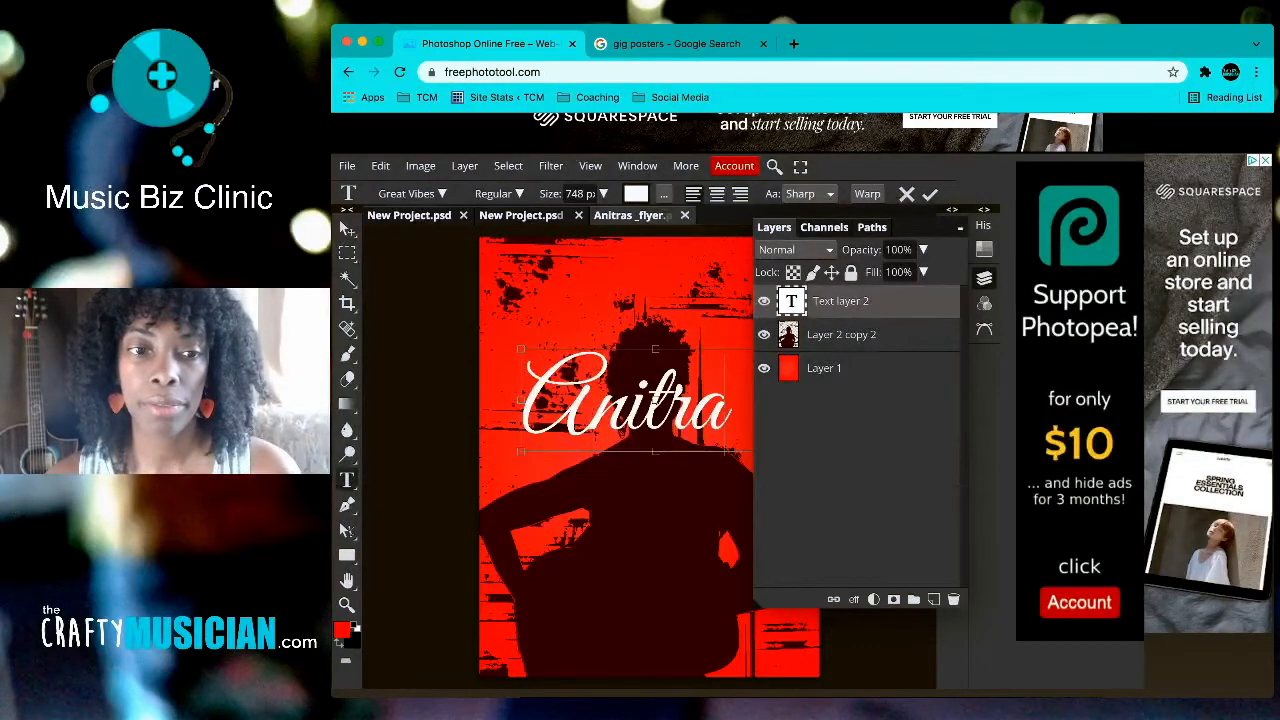
click(347, 228)
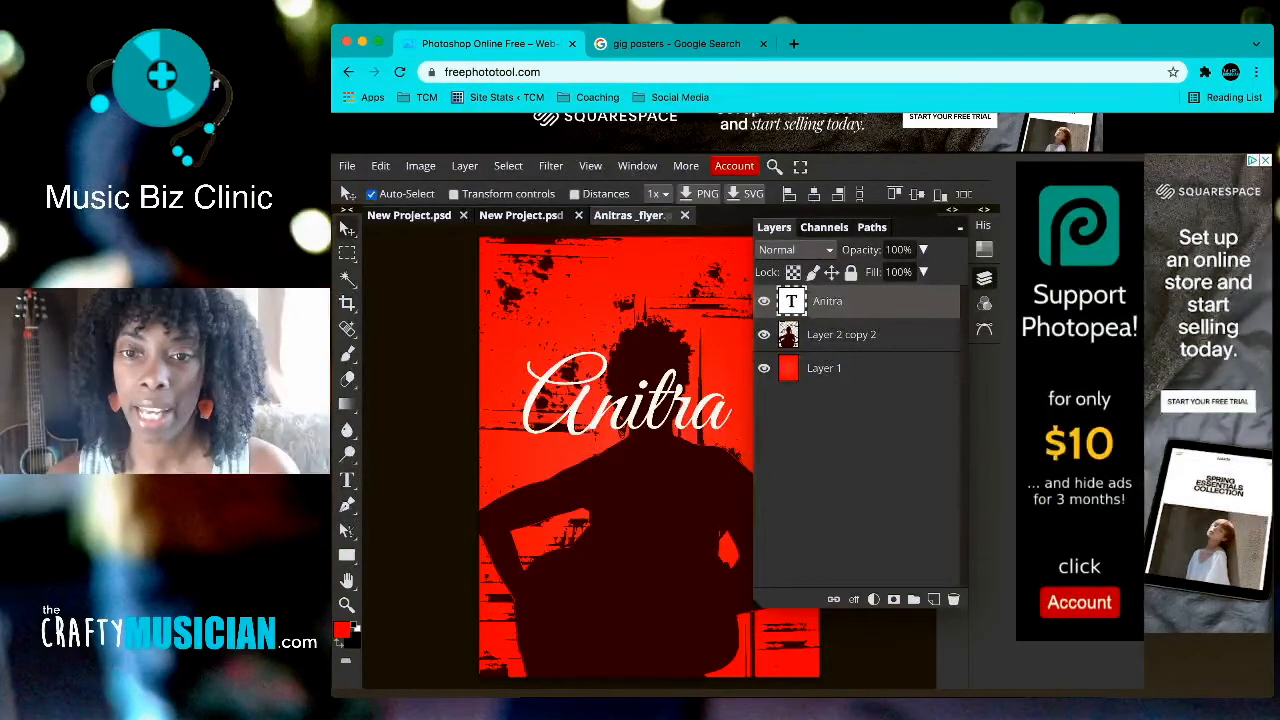
click(984, 278)
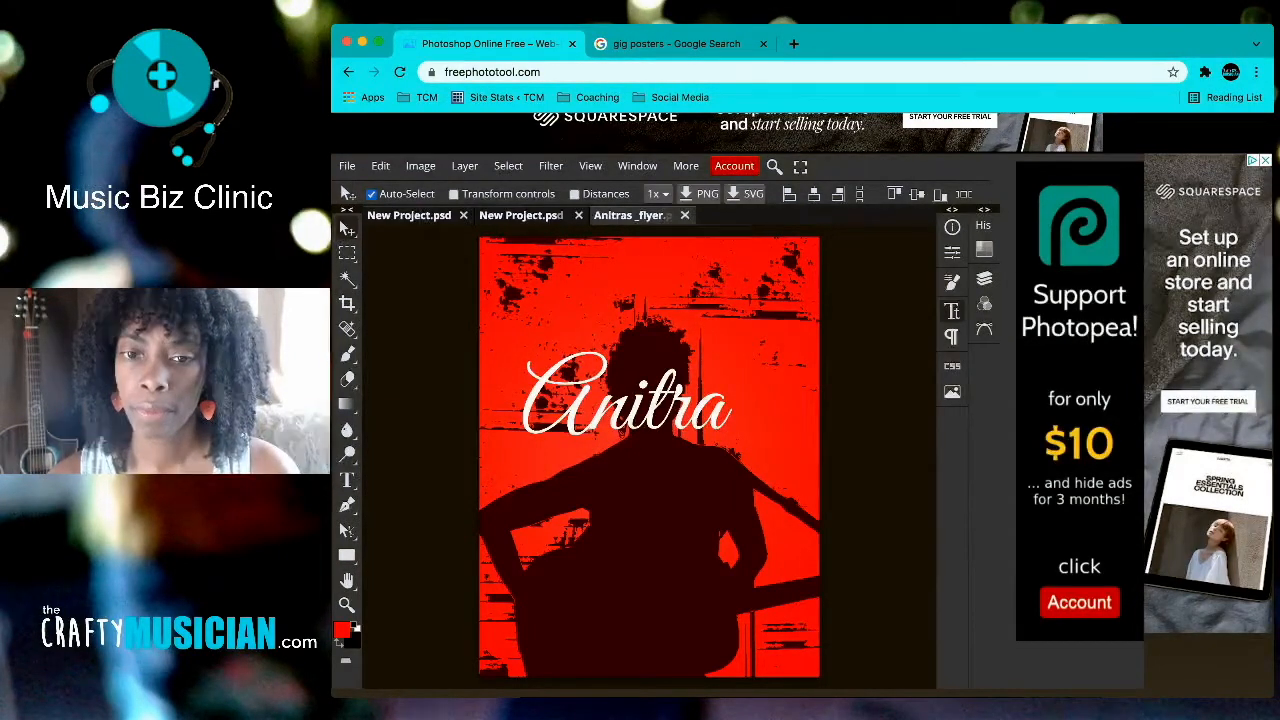
Step: Try Faux Italic and Faux Bold on the script title, leaving only Faux Bold enabled
click(952, 311)
click(952, 311)
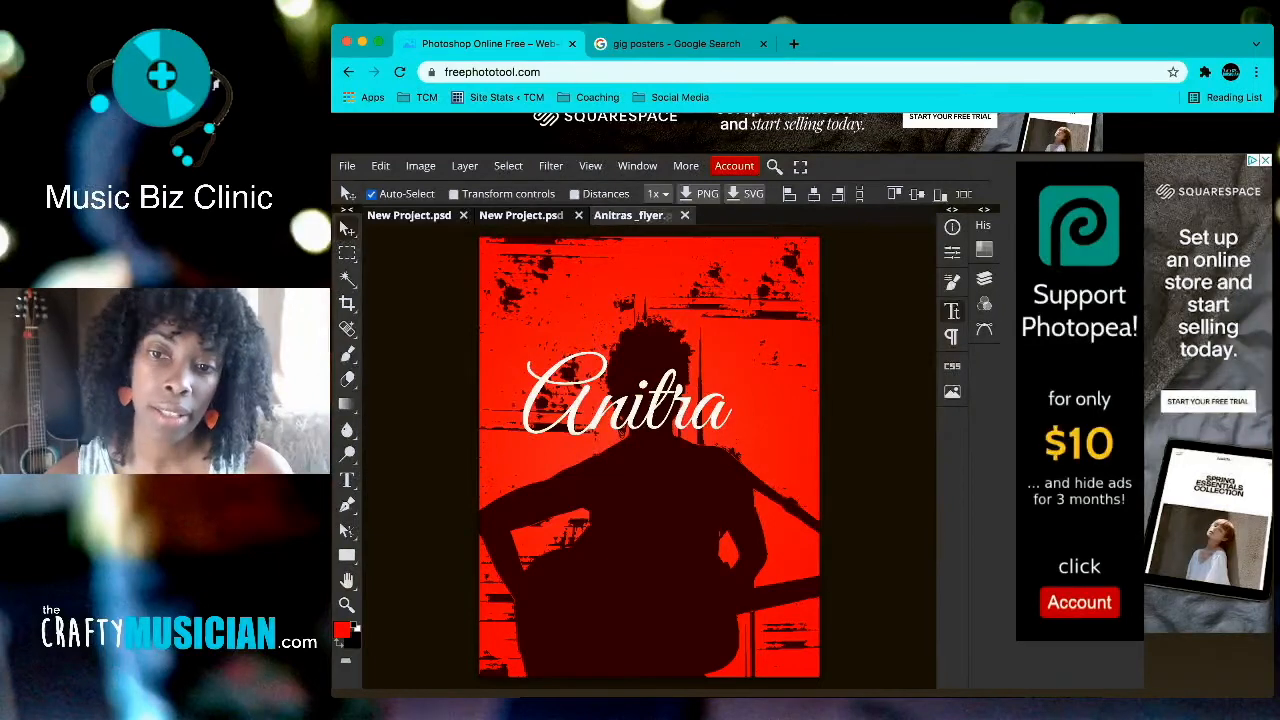
click(951, 311)
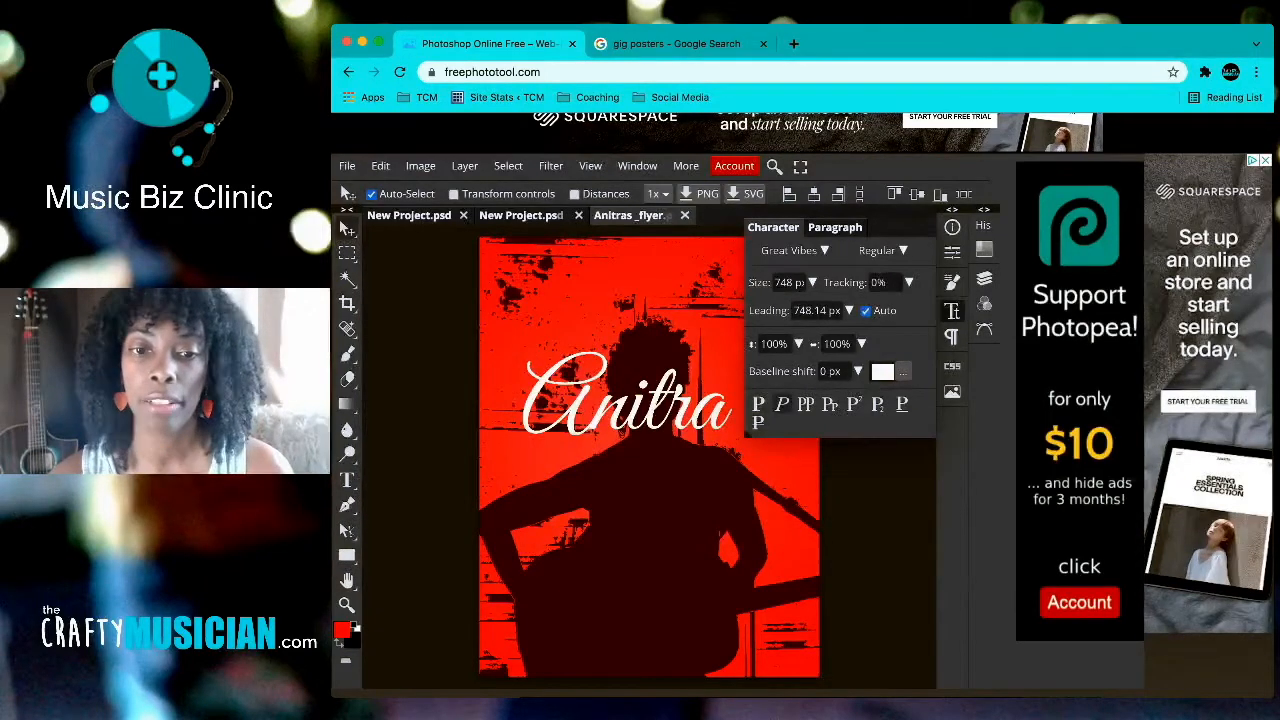
click(782, 404)
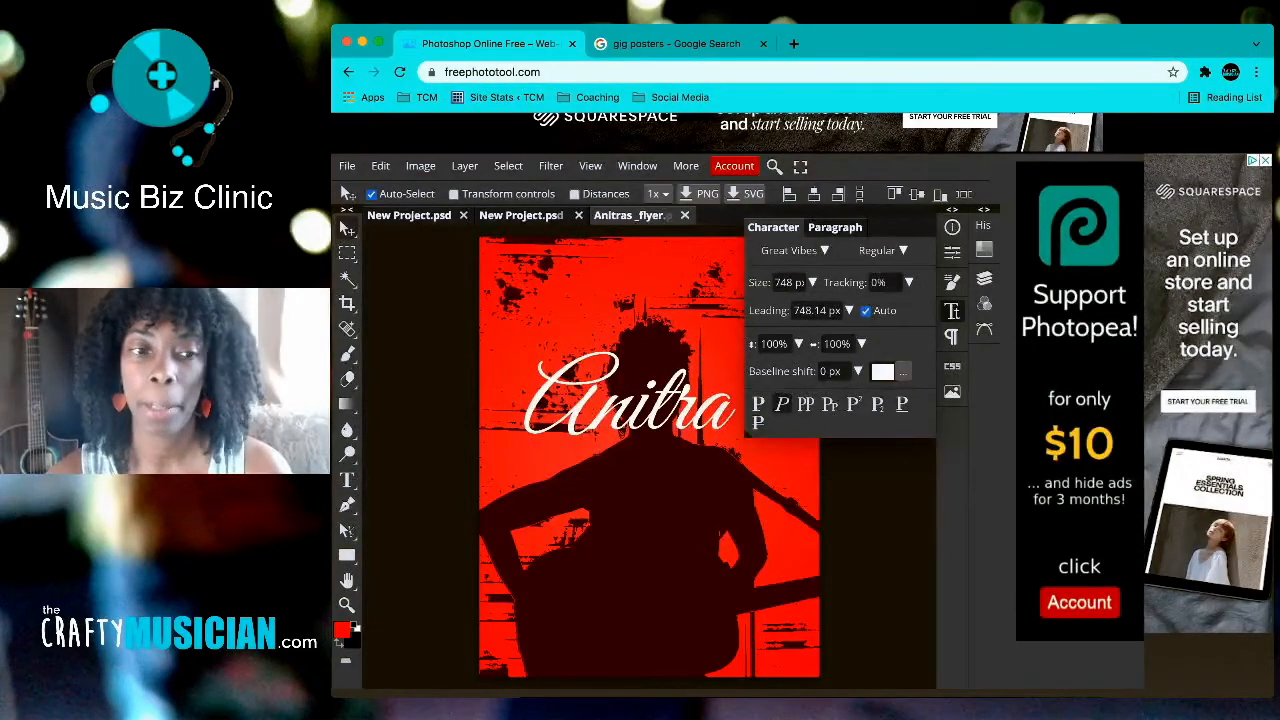
click(782, 404)
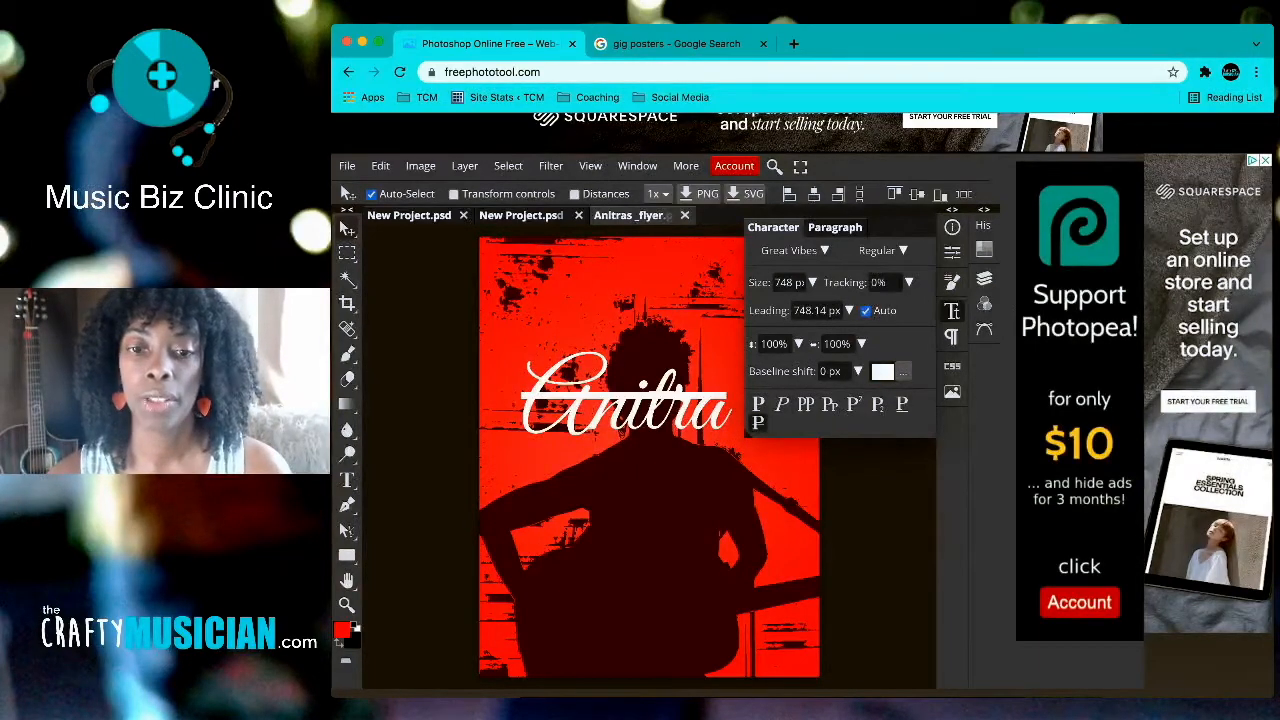
click(758, 404)
click(758, 404)
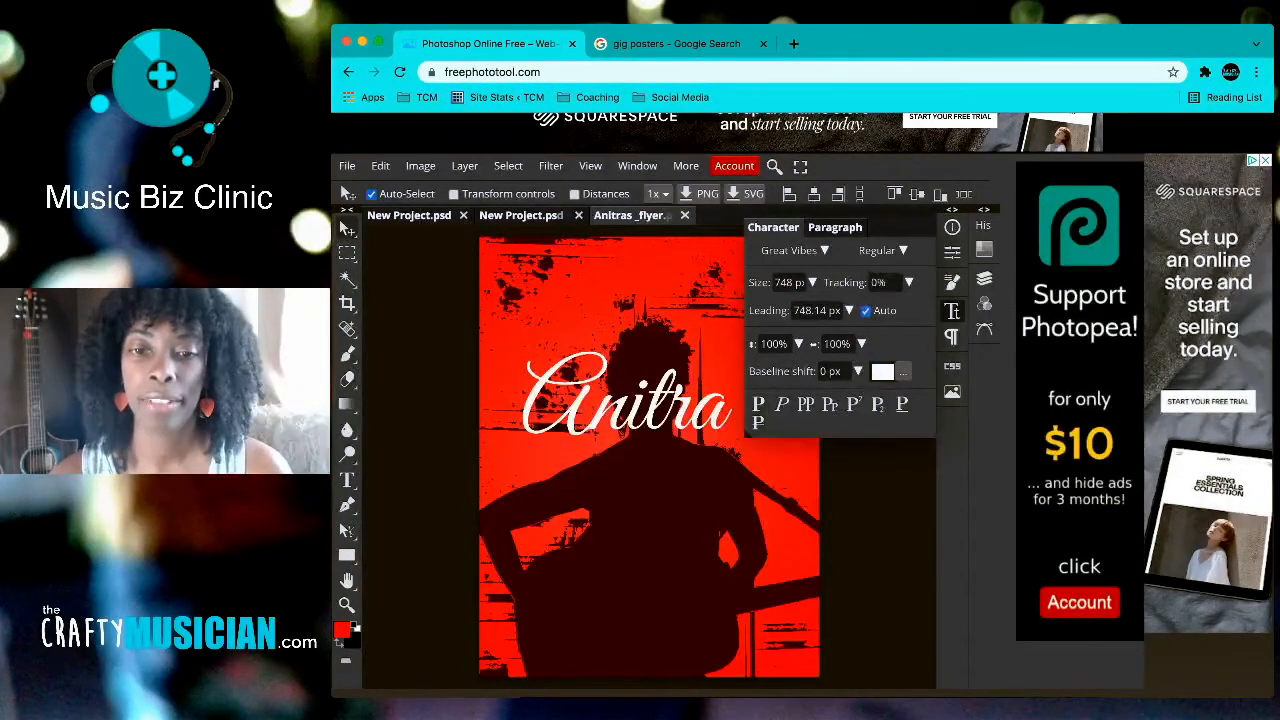
click(758, 404)
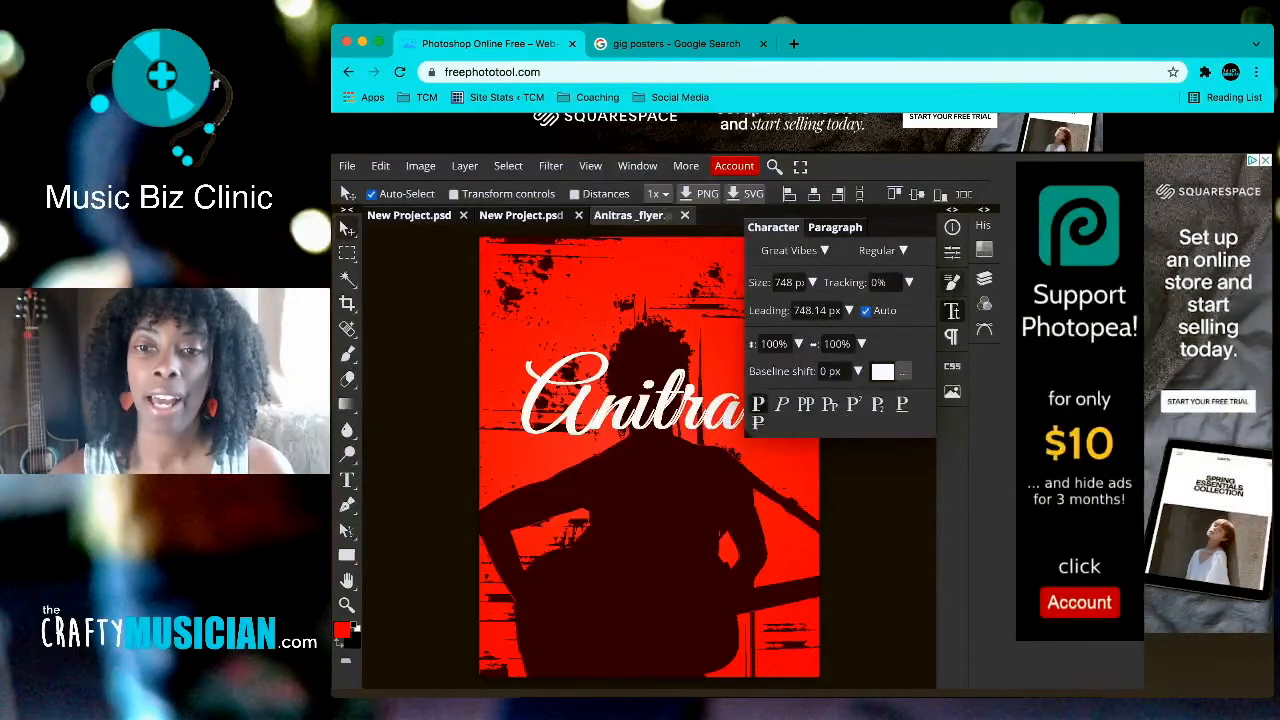
click(951, 311)
drag(640, 398, 655, 526)
key(t)
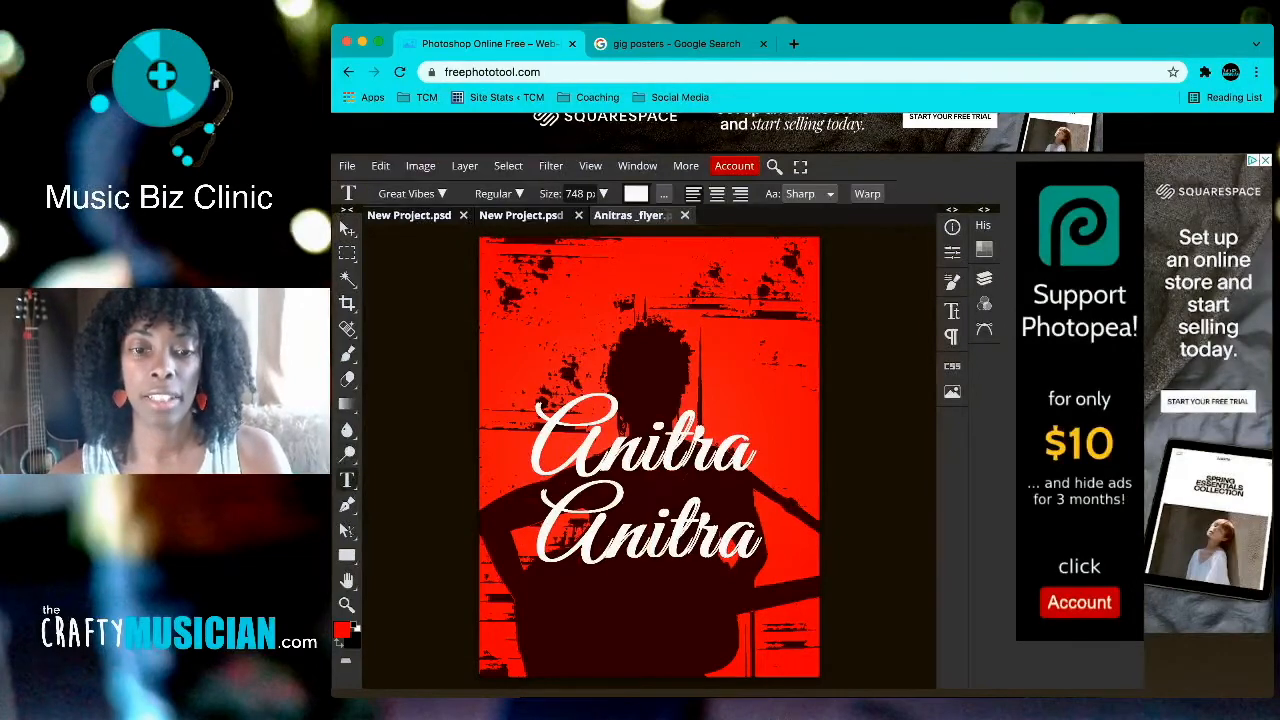
double_click(655, 526)
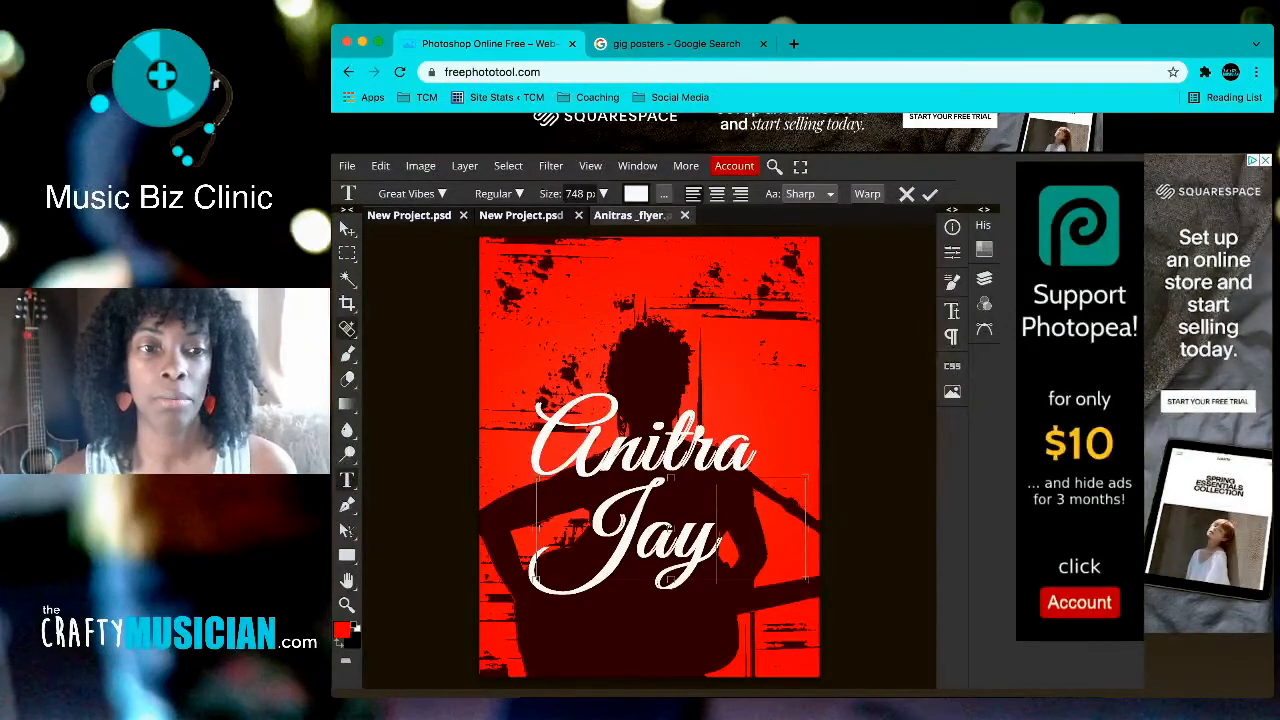
click(340, 220)
drag(626, 525, 628, 518)
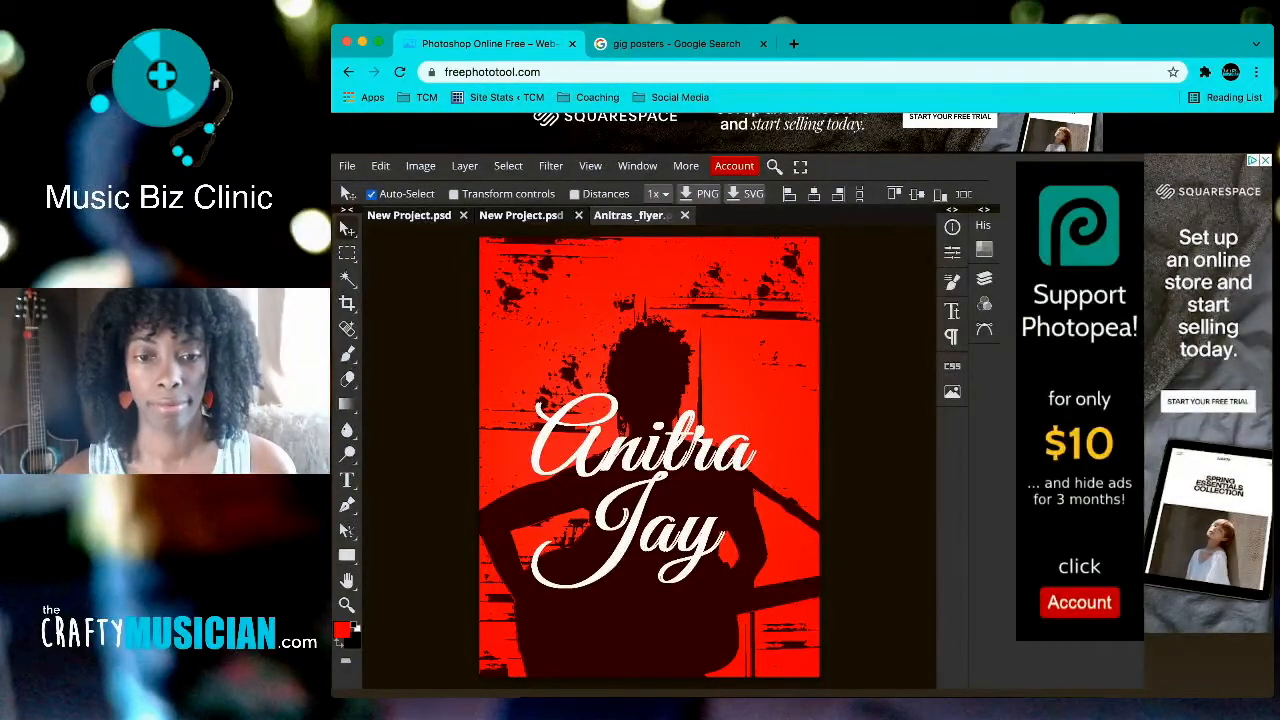
drag(626, 518, 660, 524)
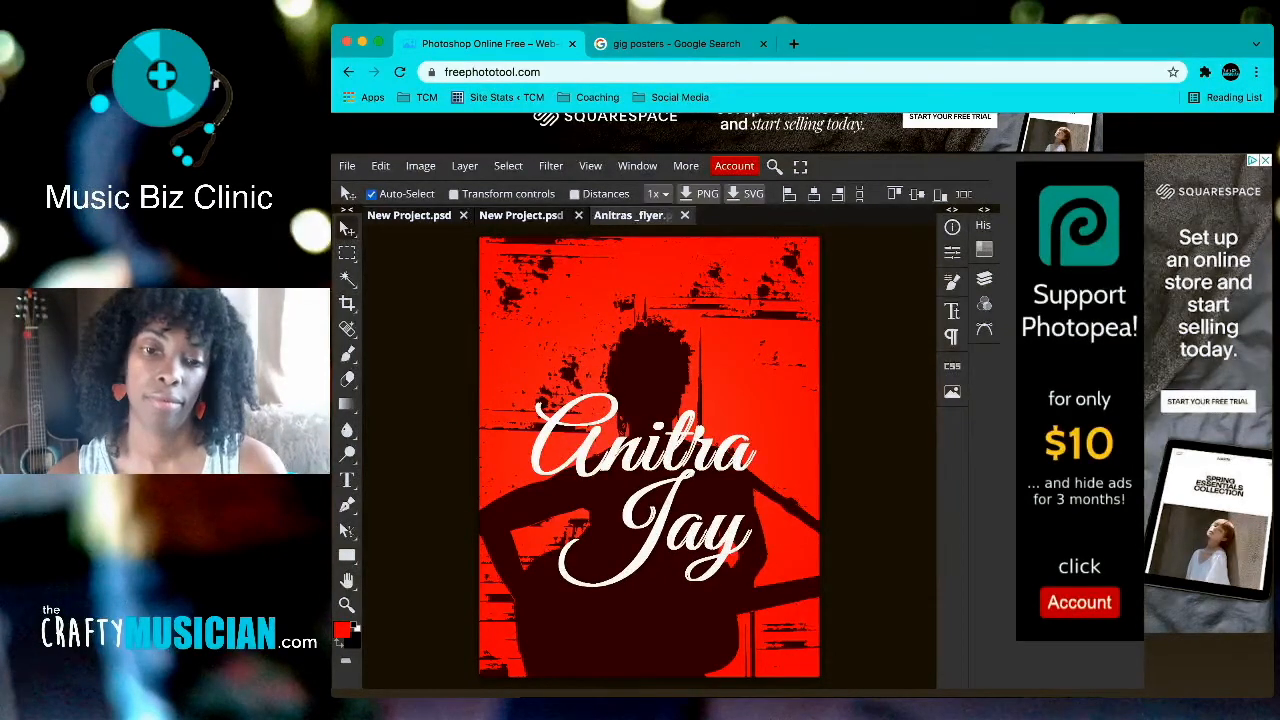
key(t)
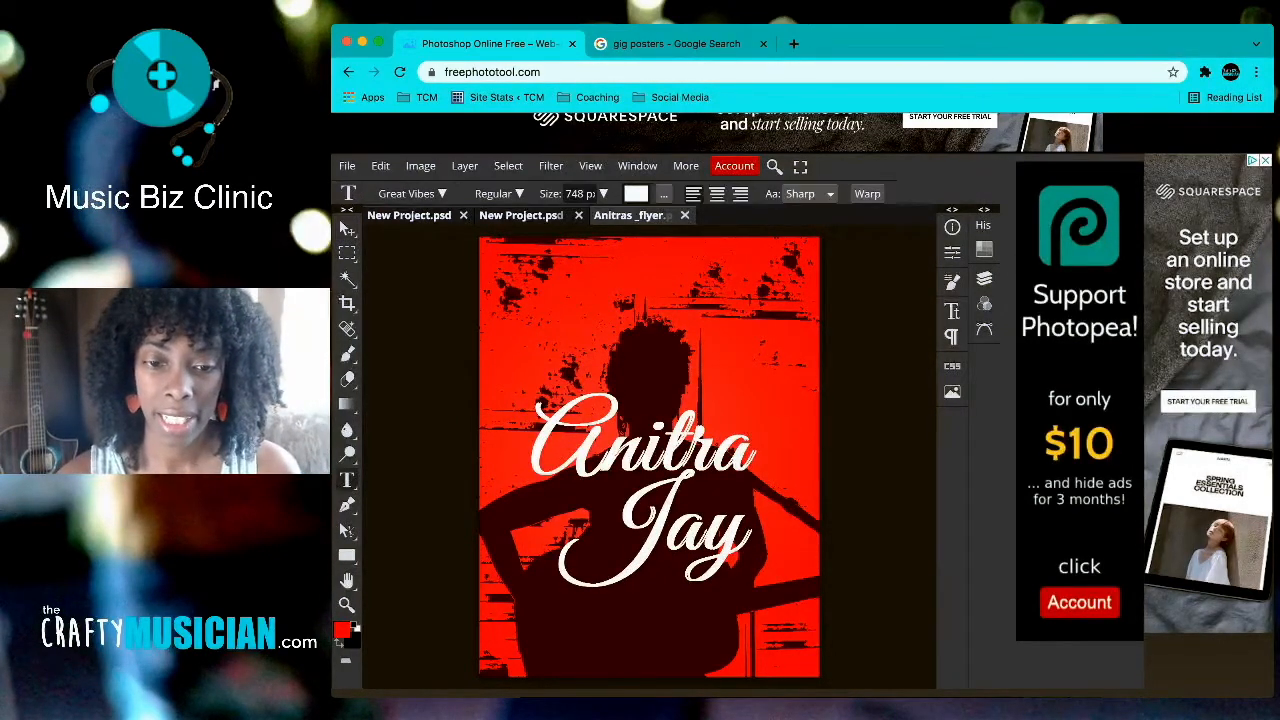
click(680, 535)
key(BackSpace)
text(j)
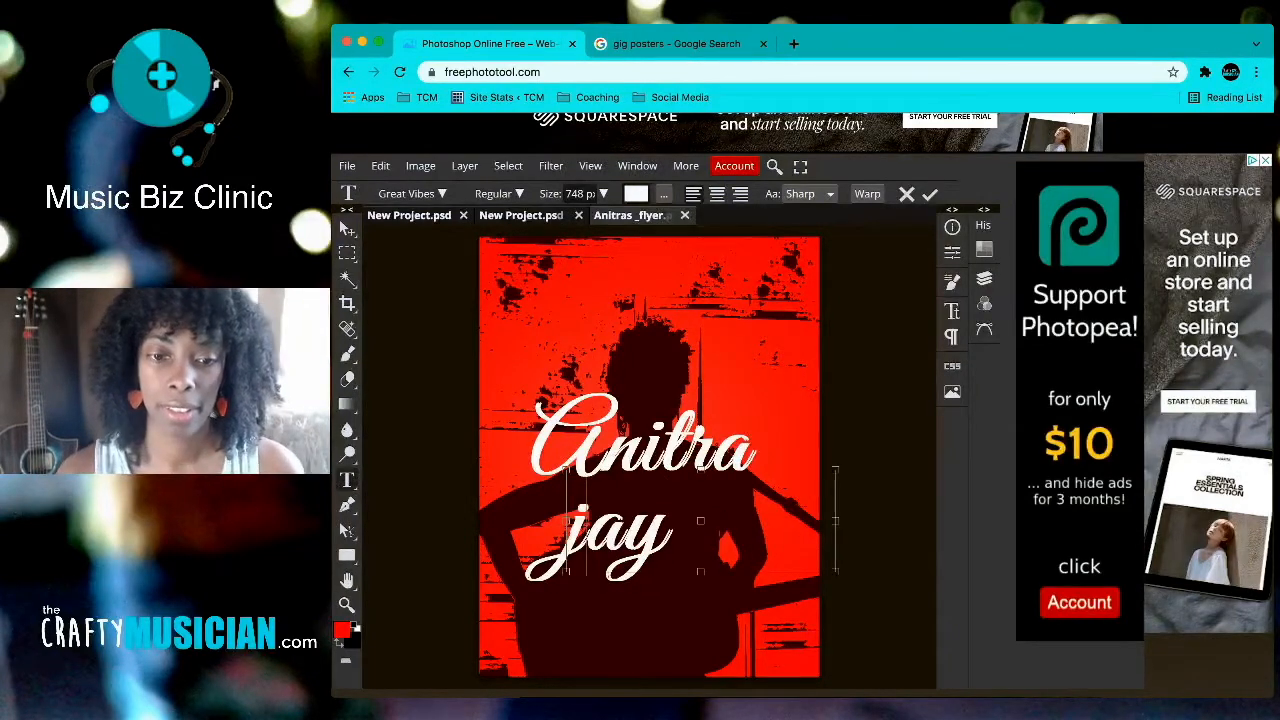
click(347, 229)
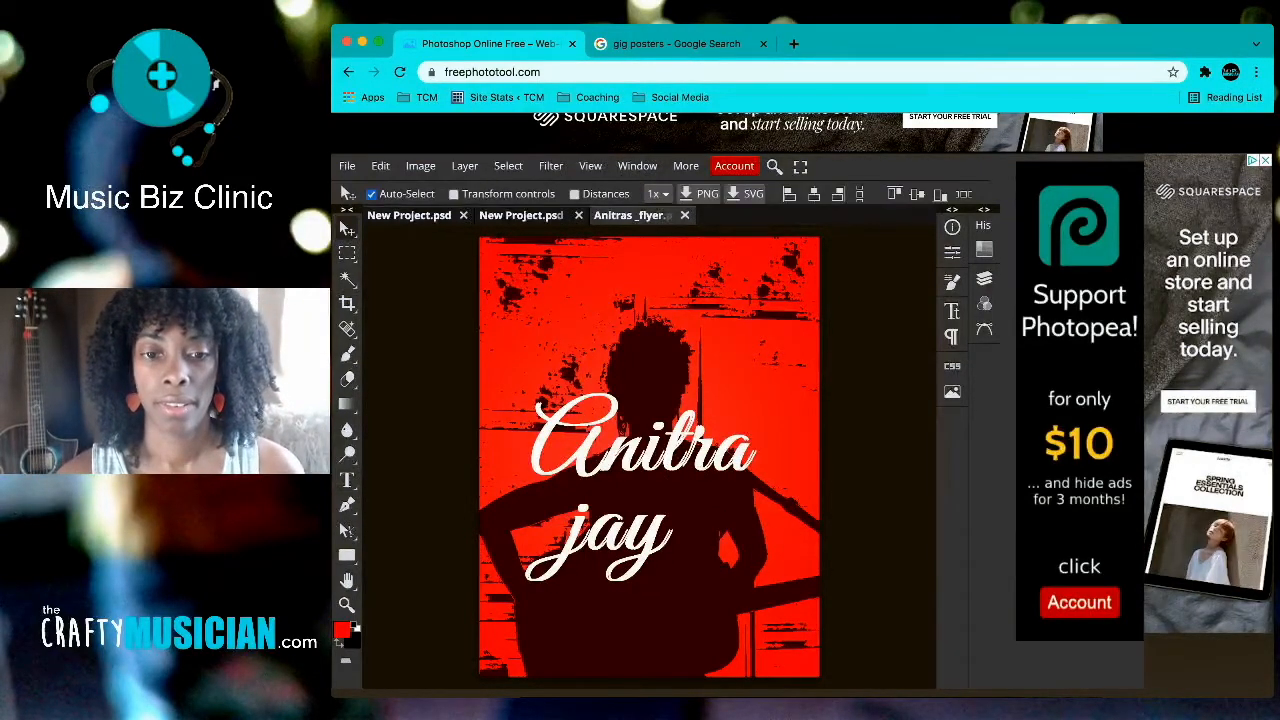
drag(620, 540, 722, 515)
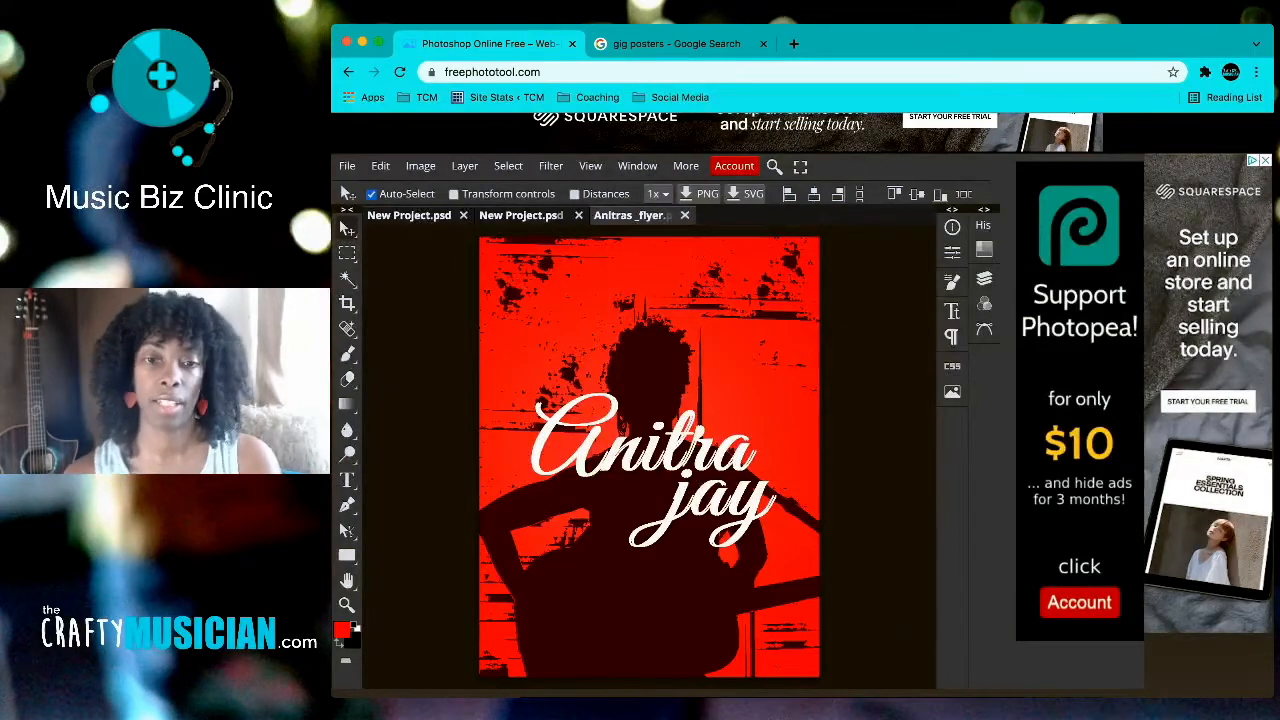
Step: Draw a text box below 'jay' and type 'Acoustic' in the white script font
click(348, 480)
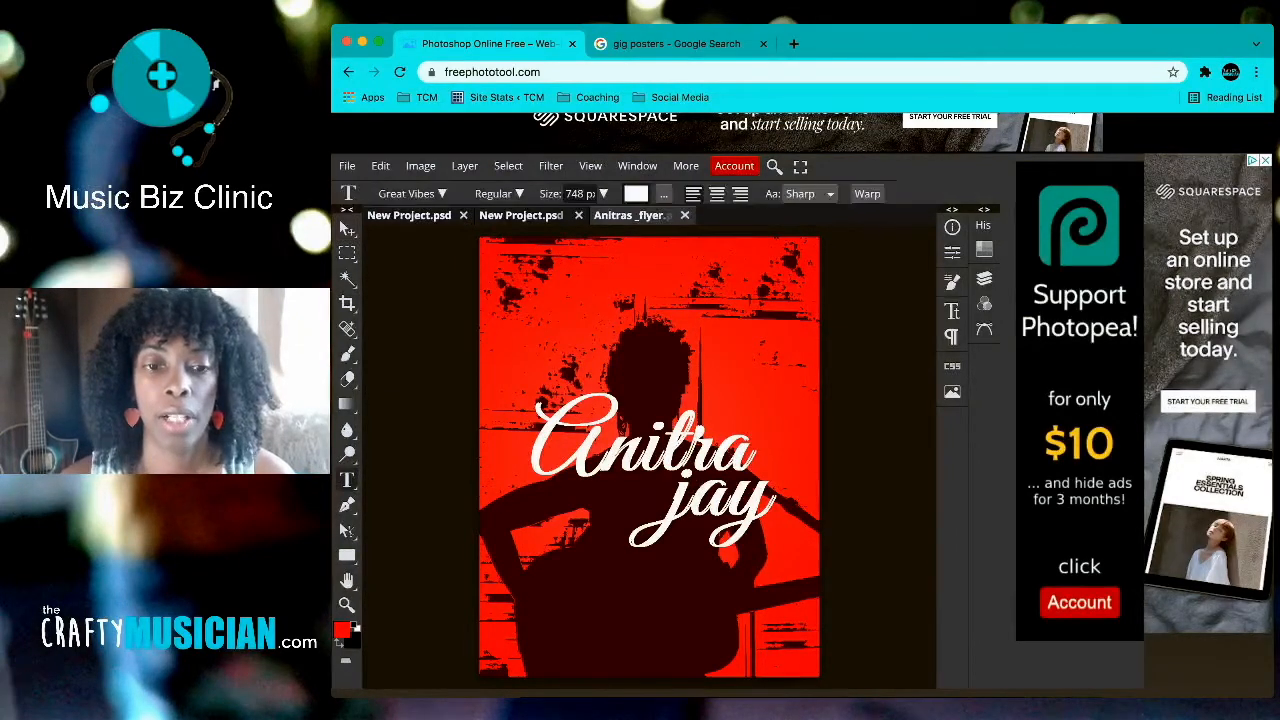
drag(513, 492, 545, 508)
drag(622, 520, 720, 600)
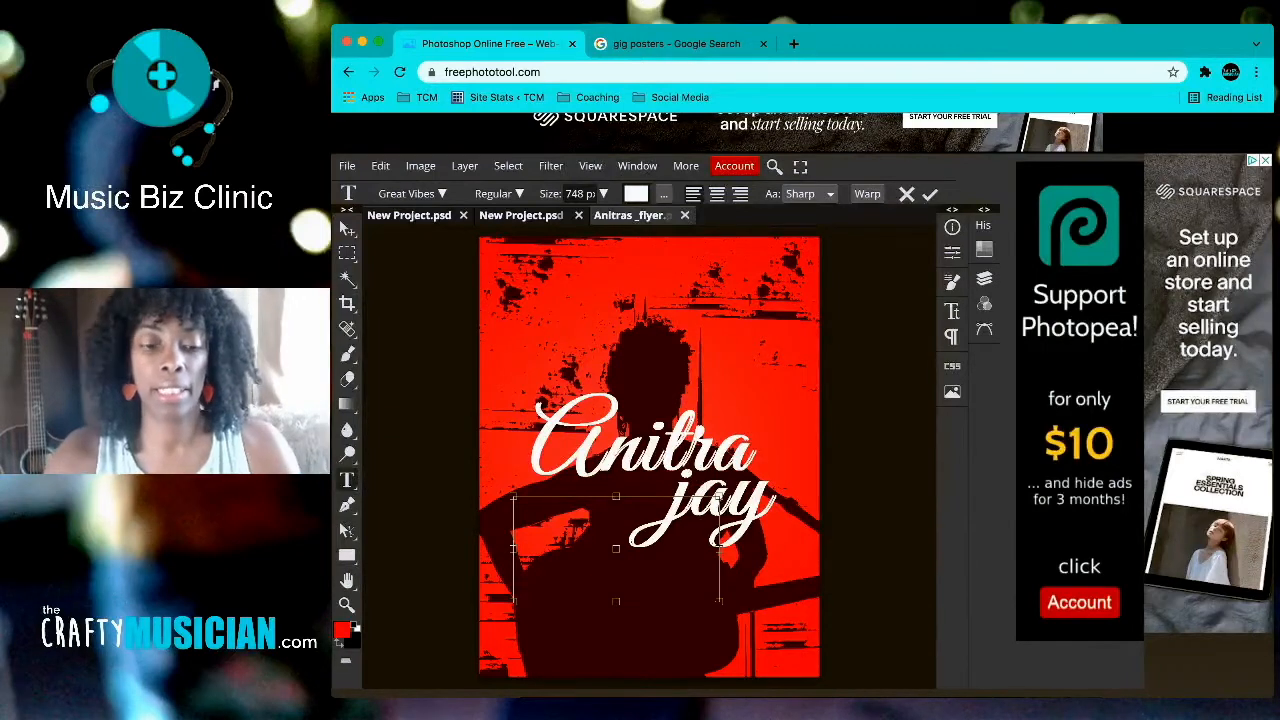
text(Acout)
key(BackSpace)
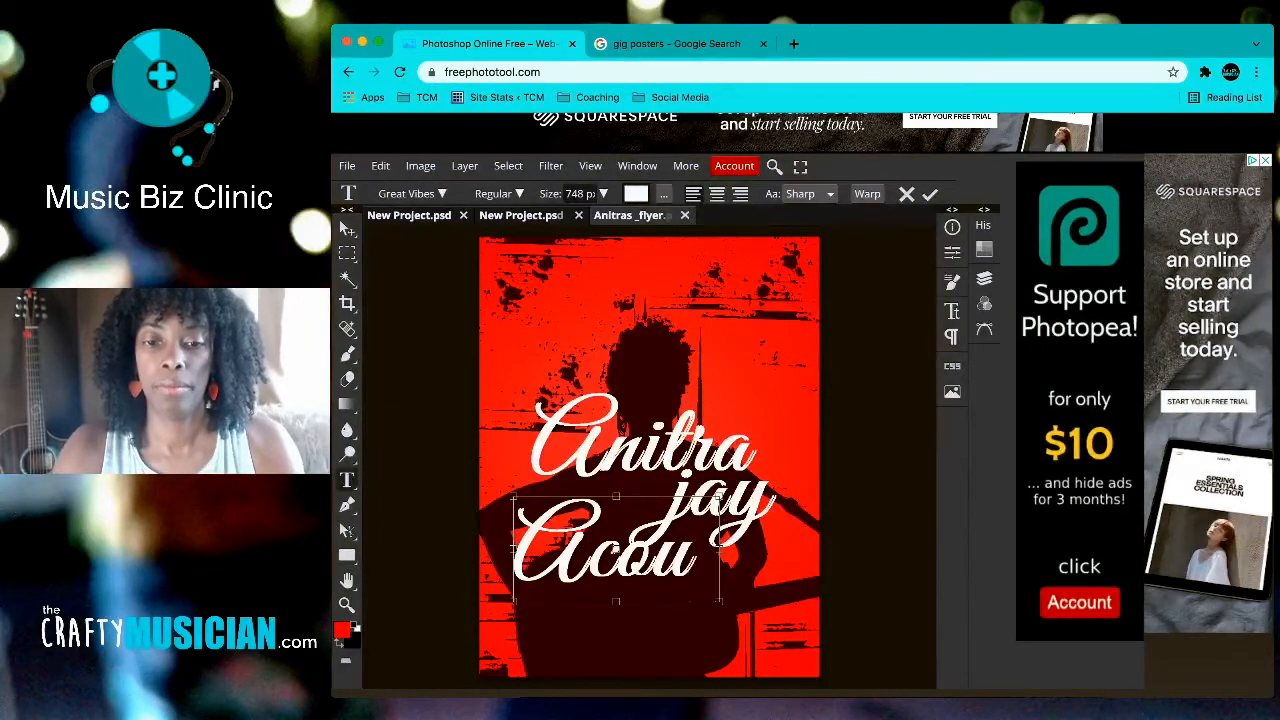
text(stuc)
key(BackSpace)
key(BackSpace)
text(ic)
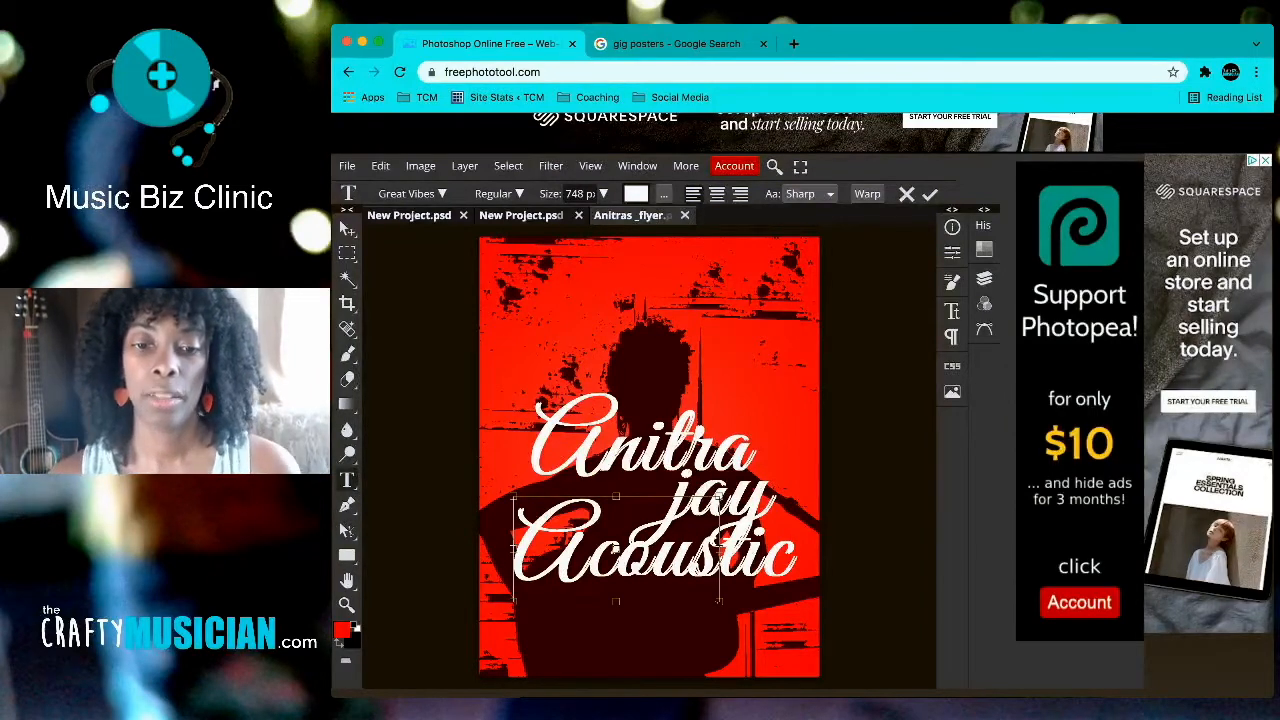
click(347, 229)
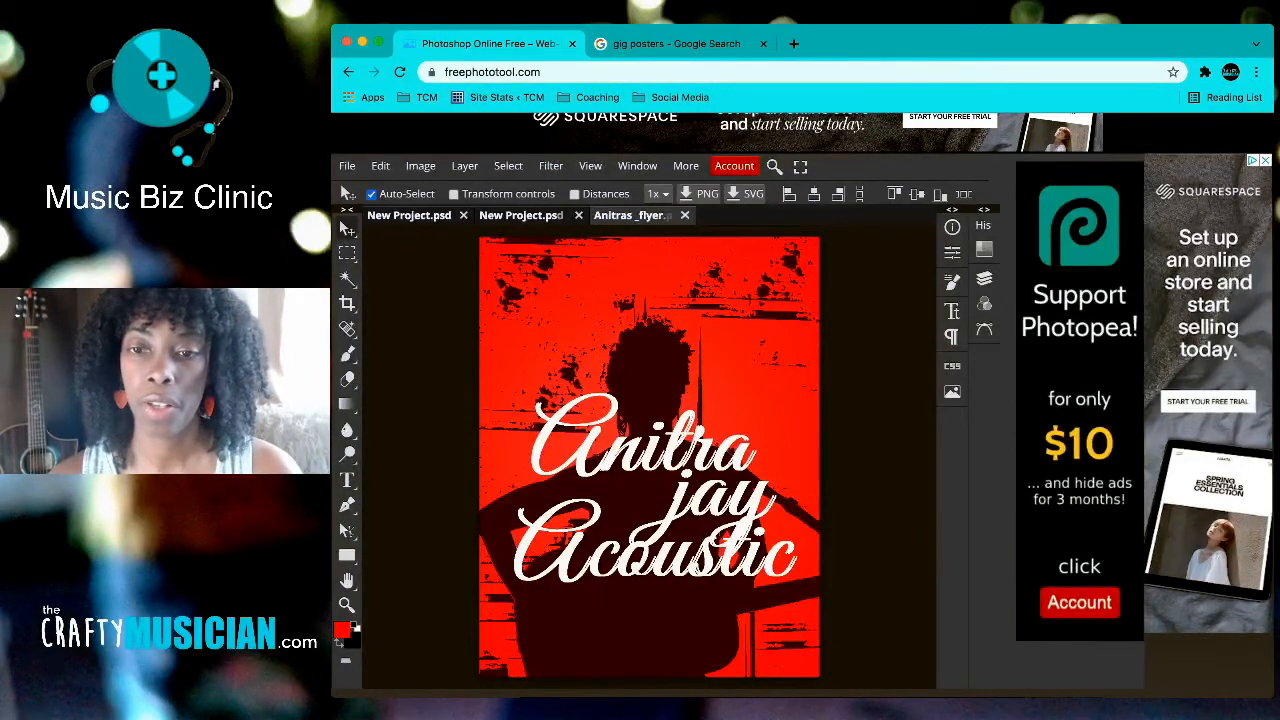
Step: Change the Acoustic Soul text's font to Candela in the Character panel
click(952, 311)
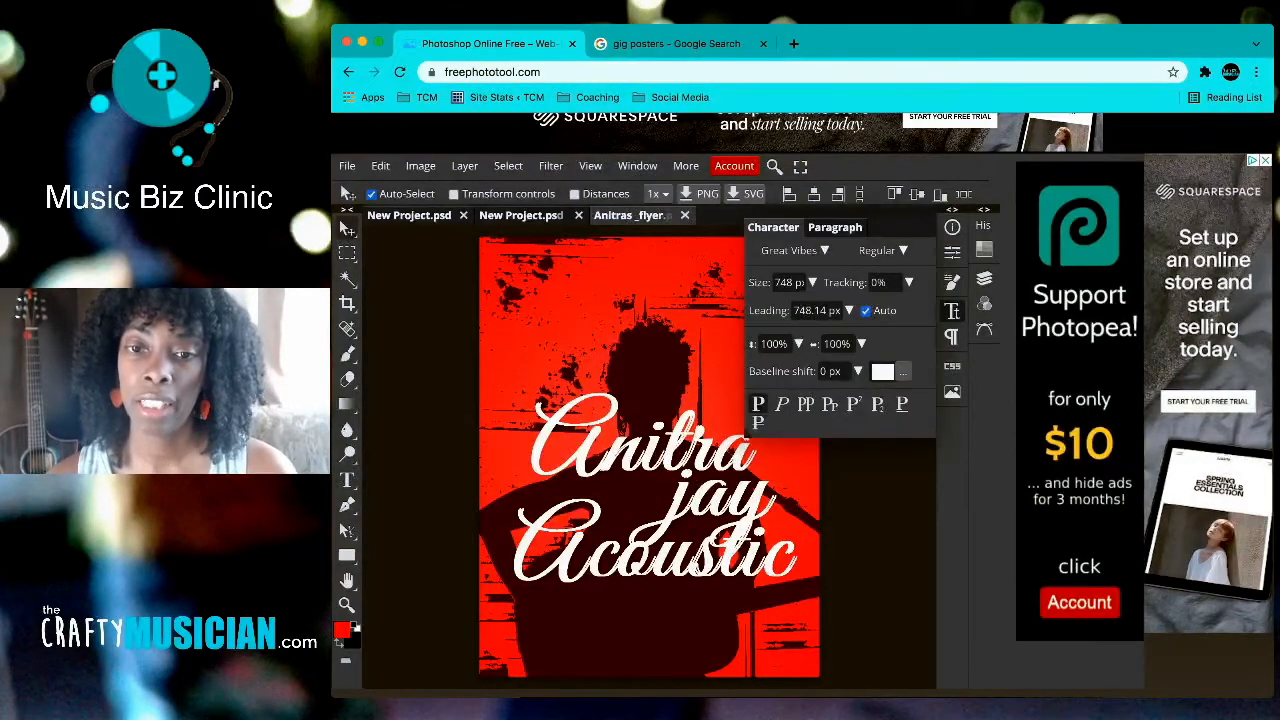
click(795, 250)
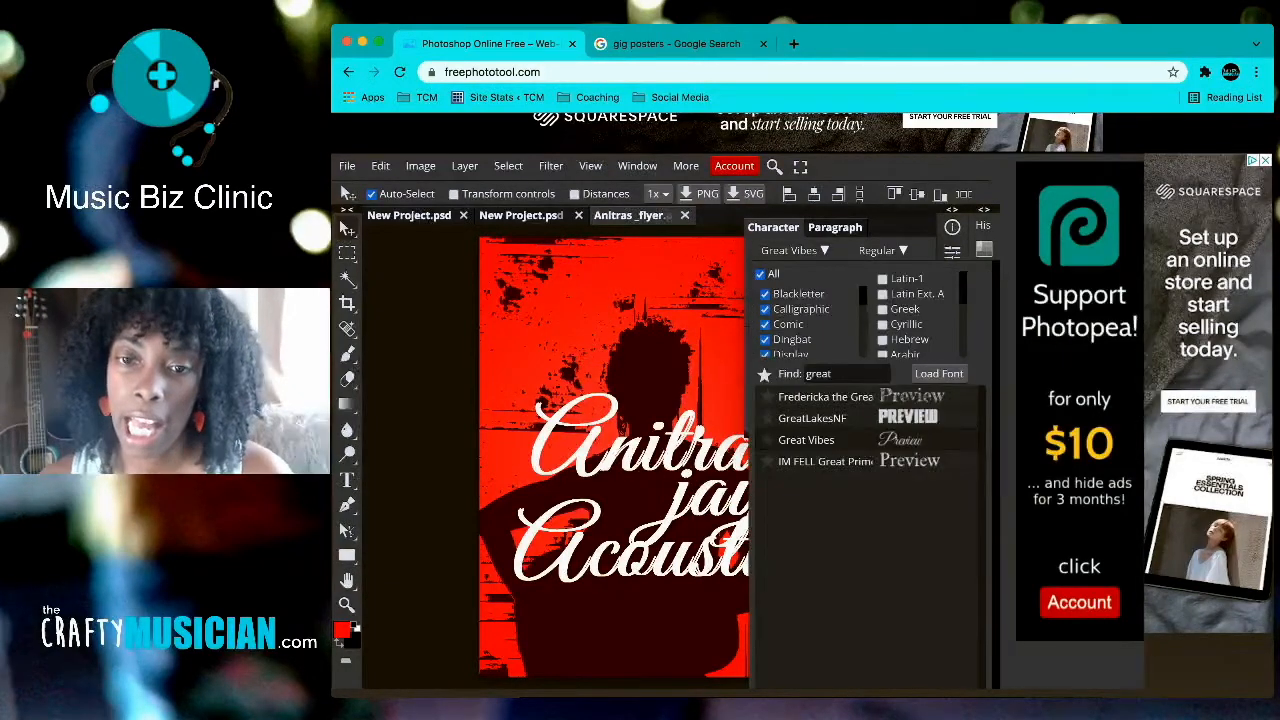
double_click(818, 373)
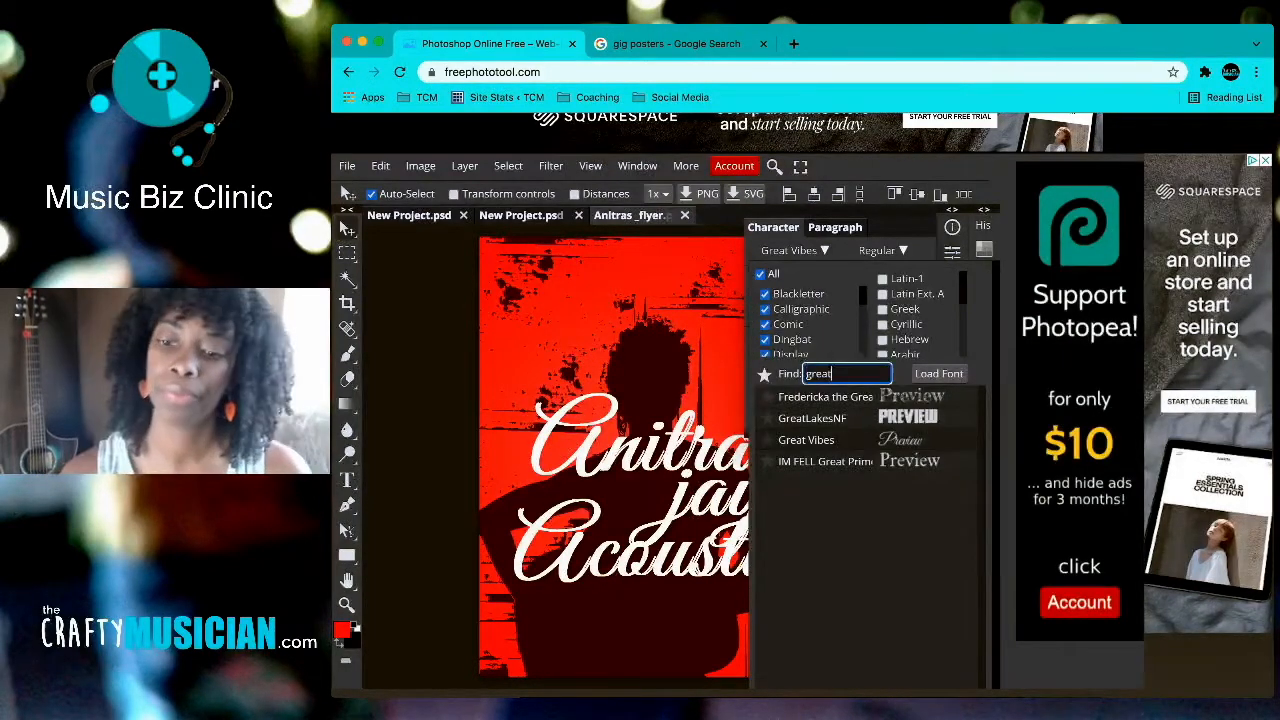
key(BackSpace)
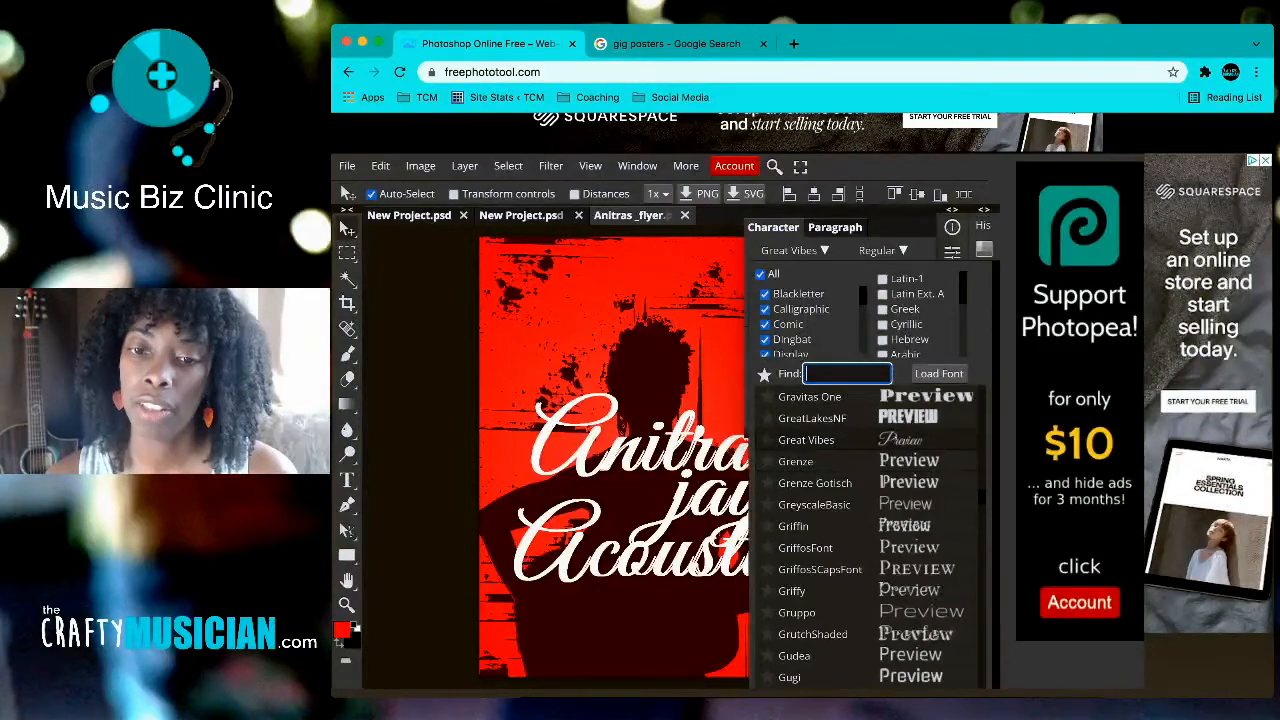
scroll(866, 530, up, 20)
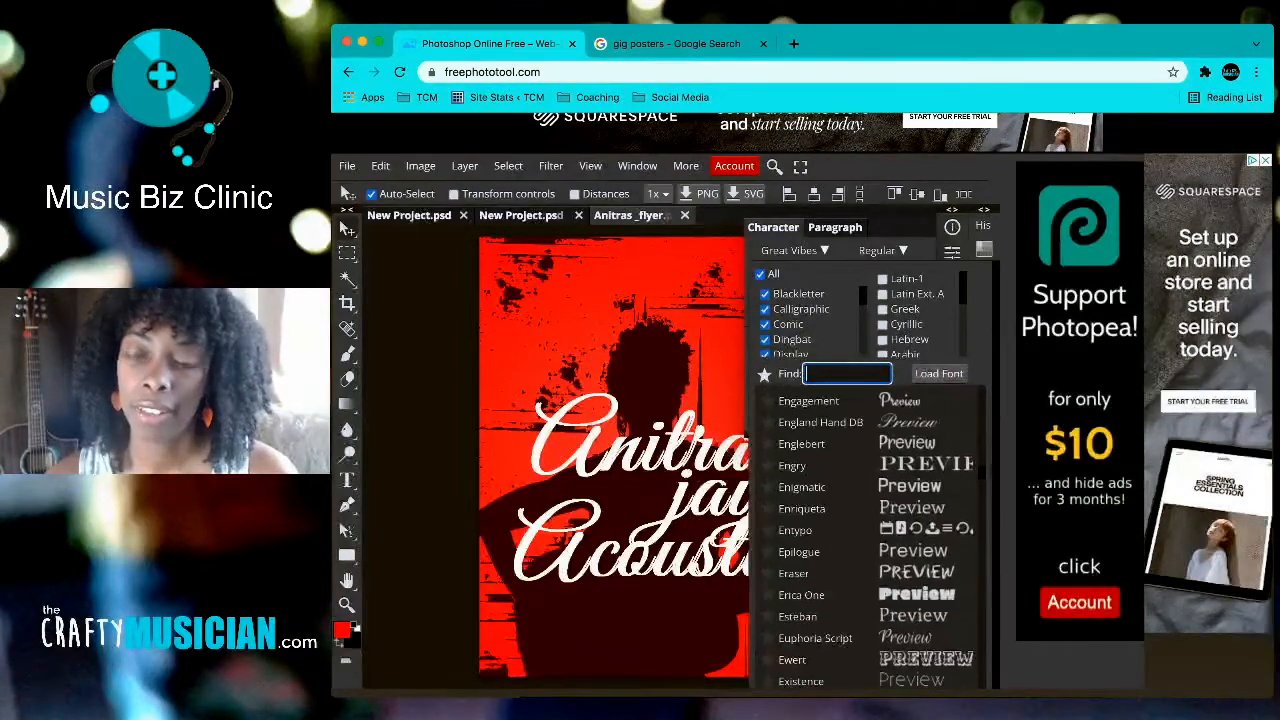
scroll(866, 538, up, 20)
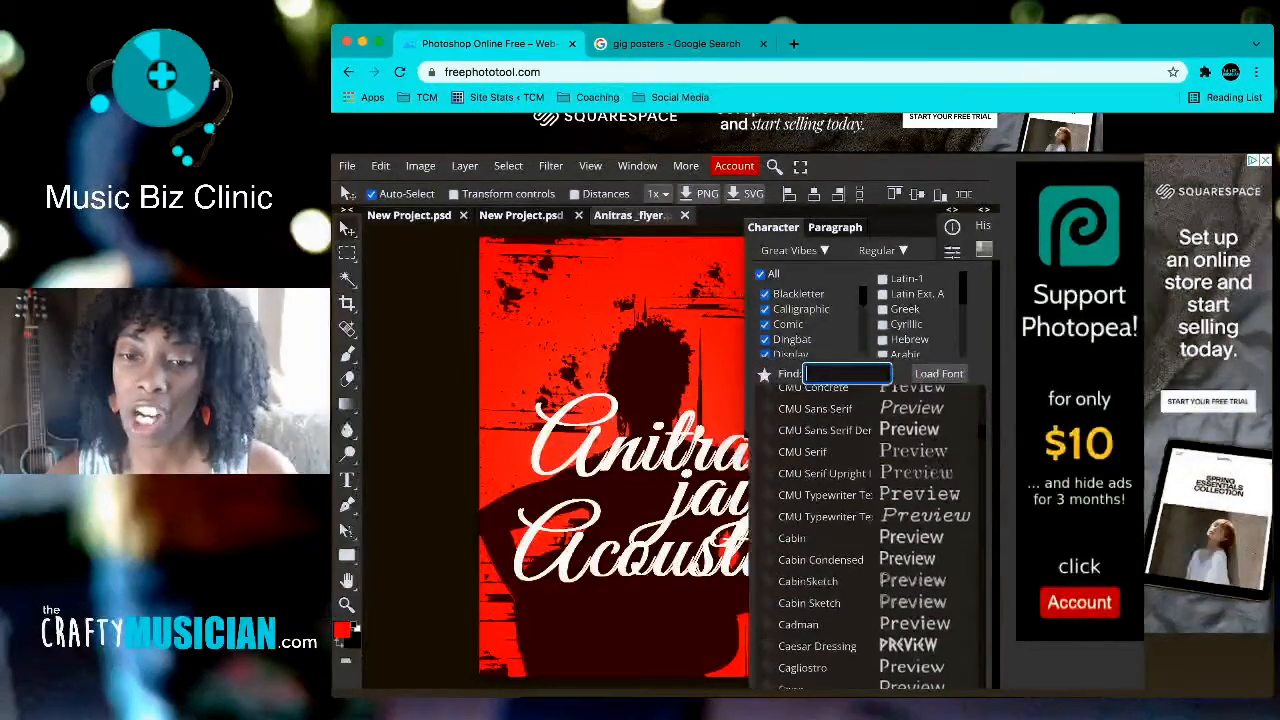
click(866, 528)
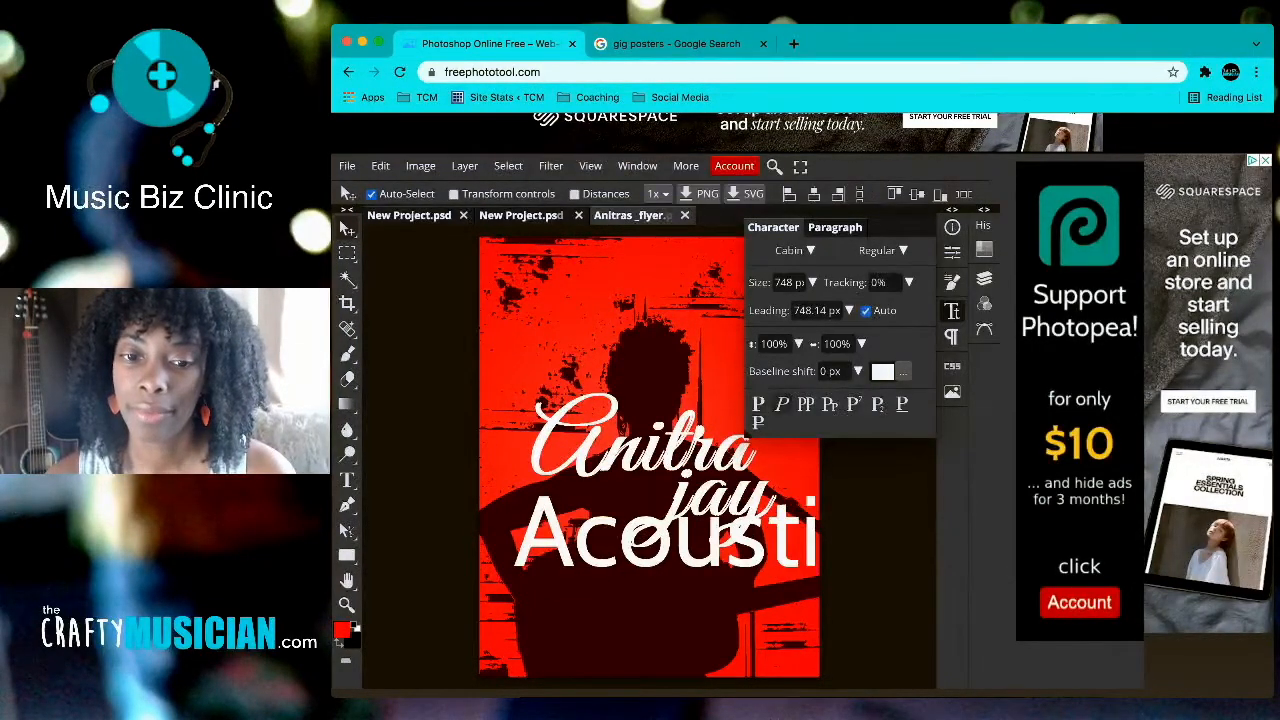
click(795, 250)
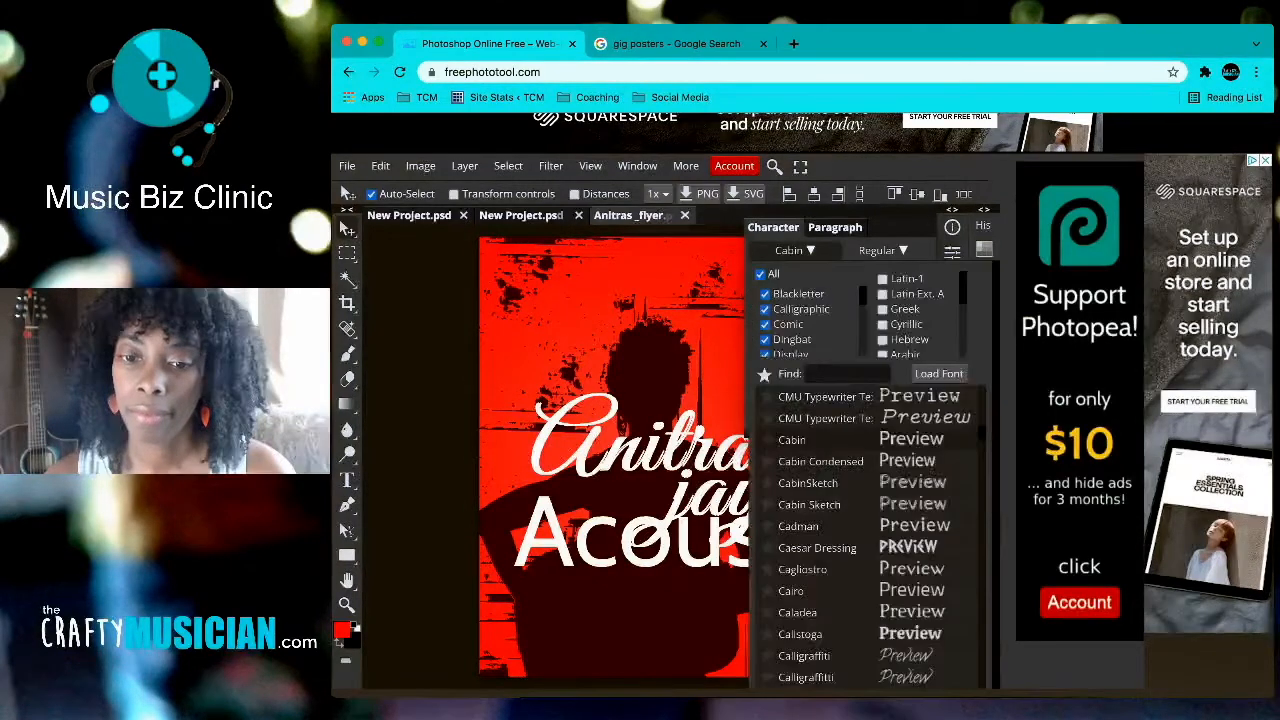
scroll(866, 530, down, 3)
scroll(866, 537, down, 2)
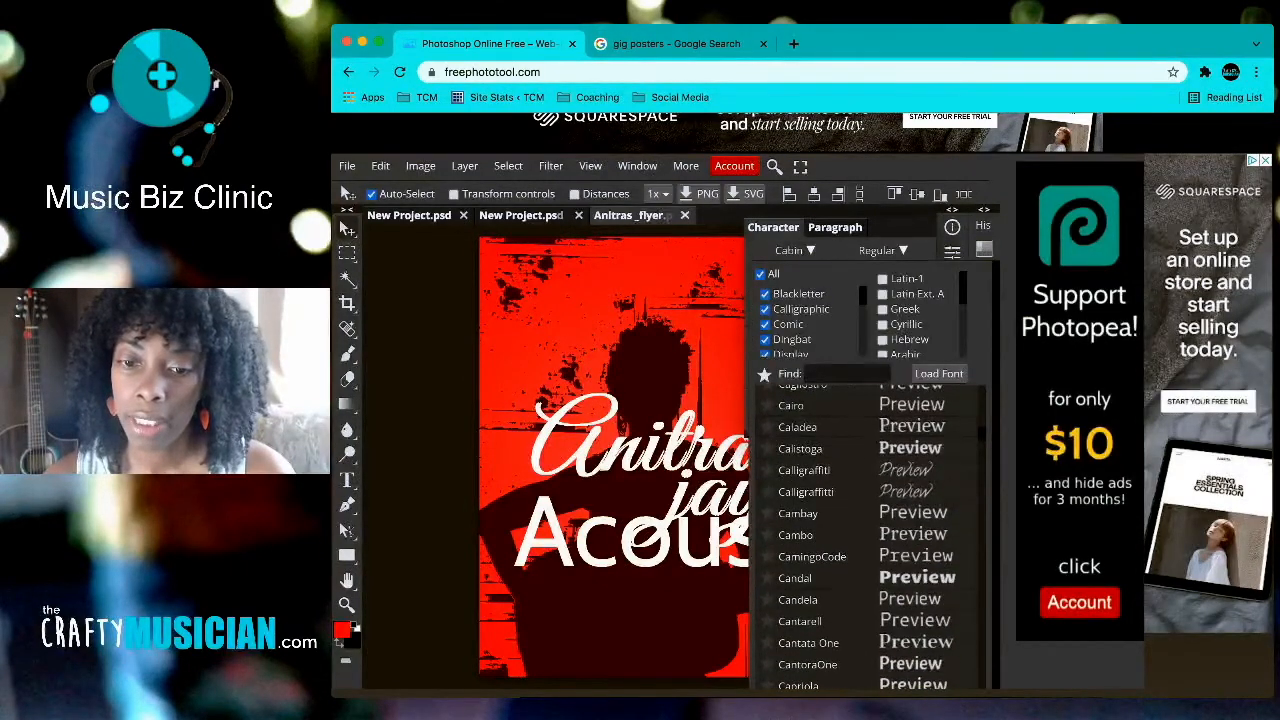
click(798, 599)
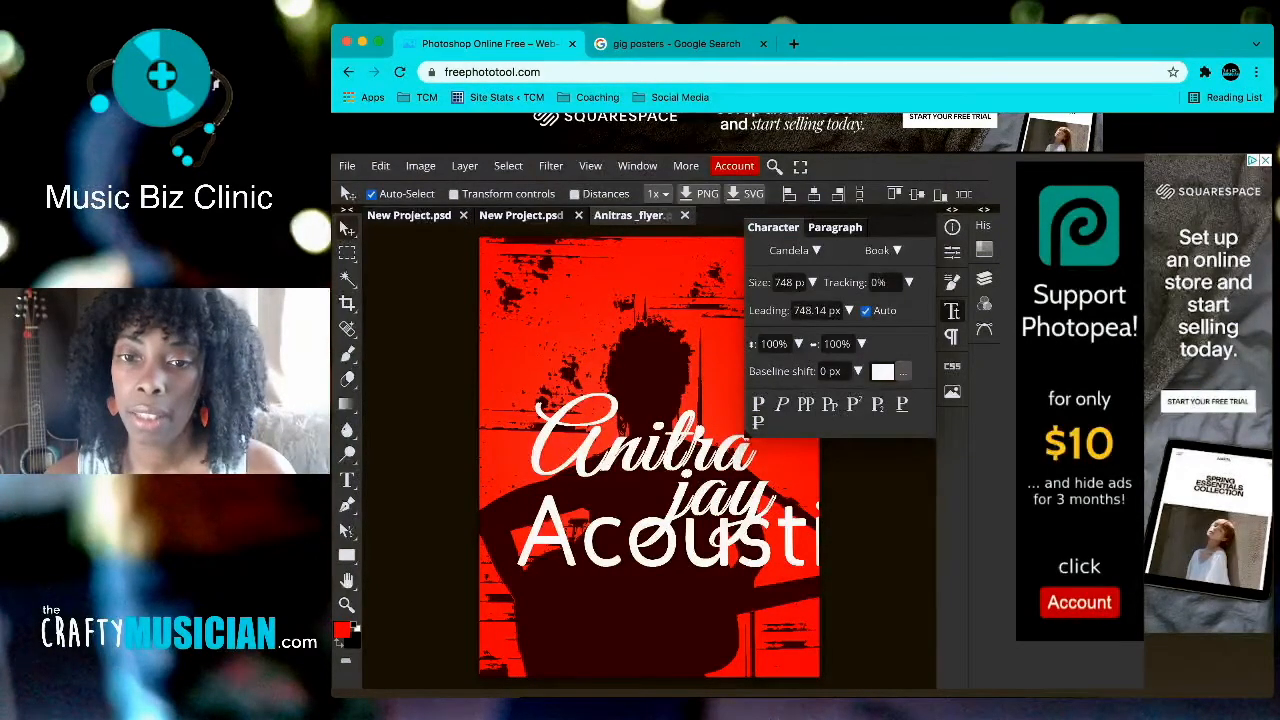
click(796, 282)
click(812, 282)
mouse_move(815, 306)
mouse_down()
mouse_move(776, 306)
mouse_move(811, 306)
mouse_up()
drag(570, 503, 607, 490)
key(Left)
key(Left)
key(Left)
key(Left)
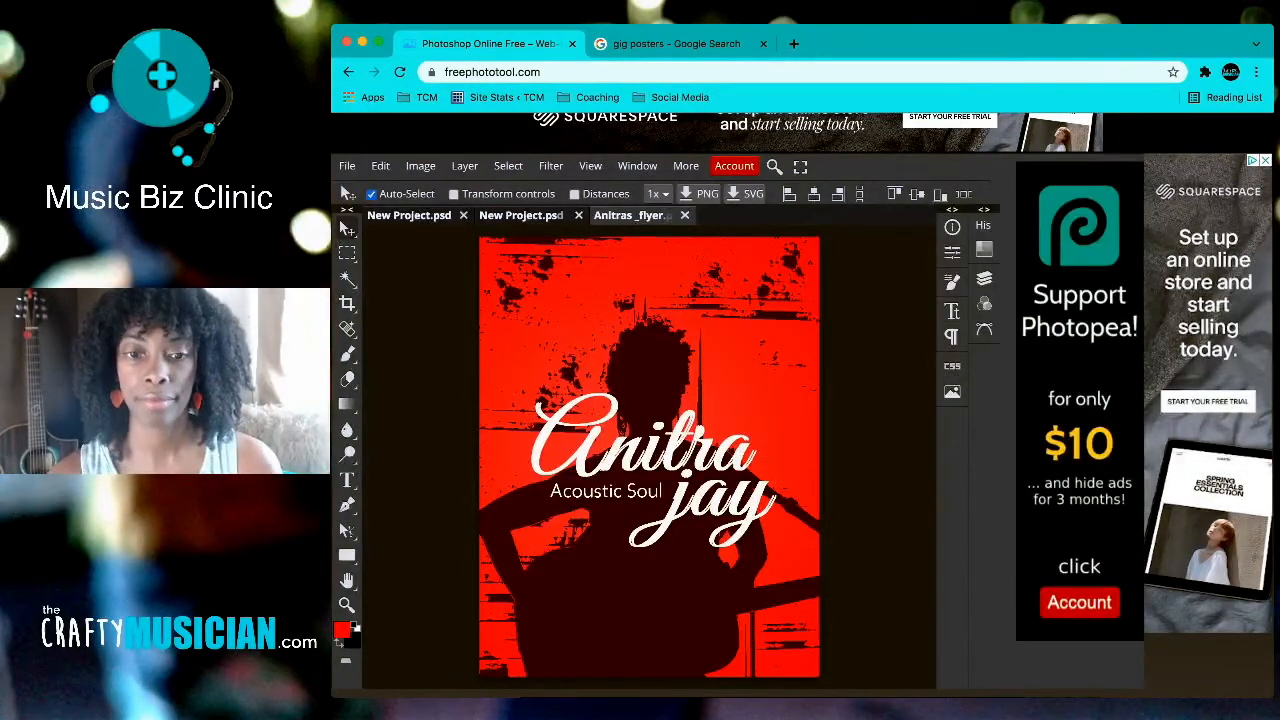
scroll(647, 452, down, 2)
scroll(647, 452, up, 2)
scroll(647, 452, down, 1)
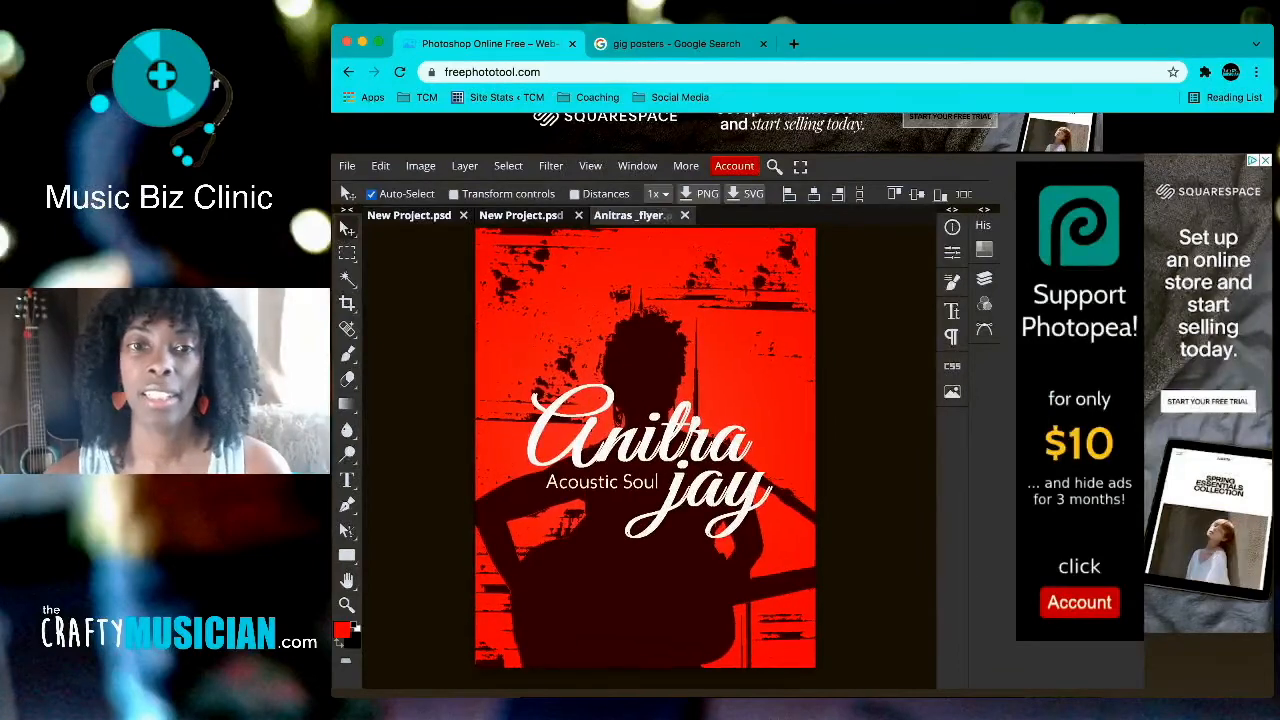
click(668, 43)
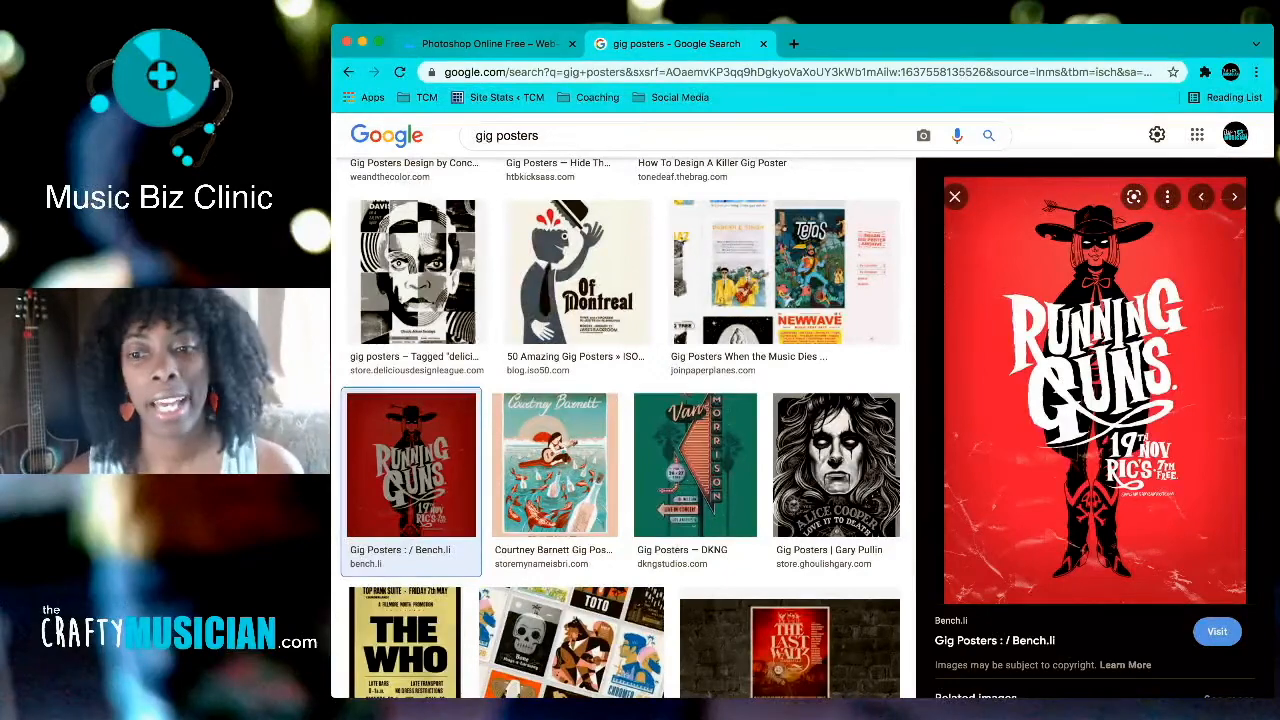
key(ctrl+Tab)
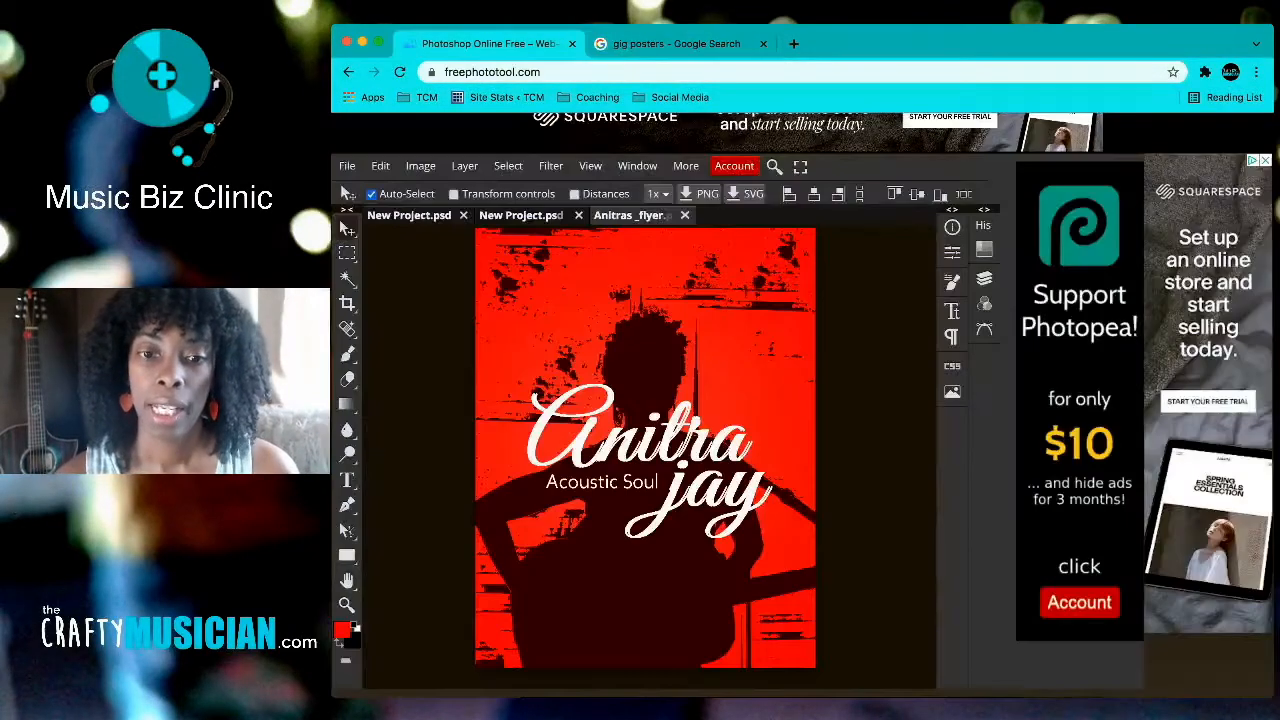
key(ctrl+Tab)
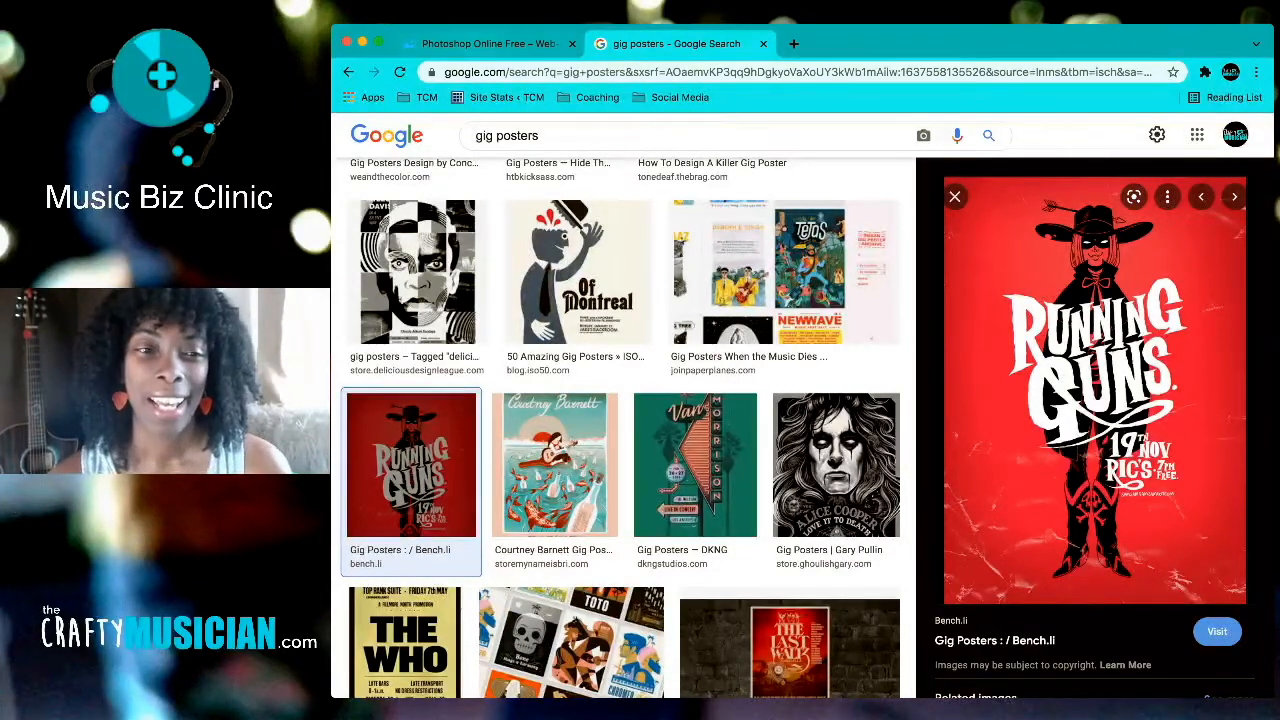
key(ctrl+Tab)
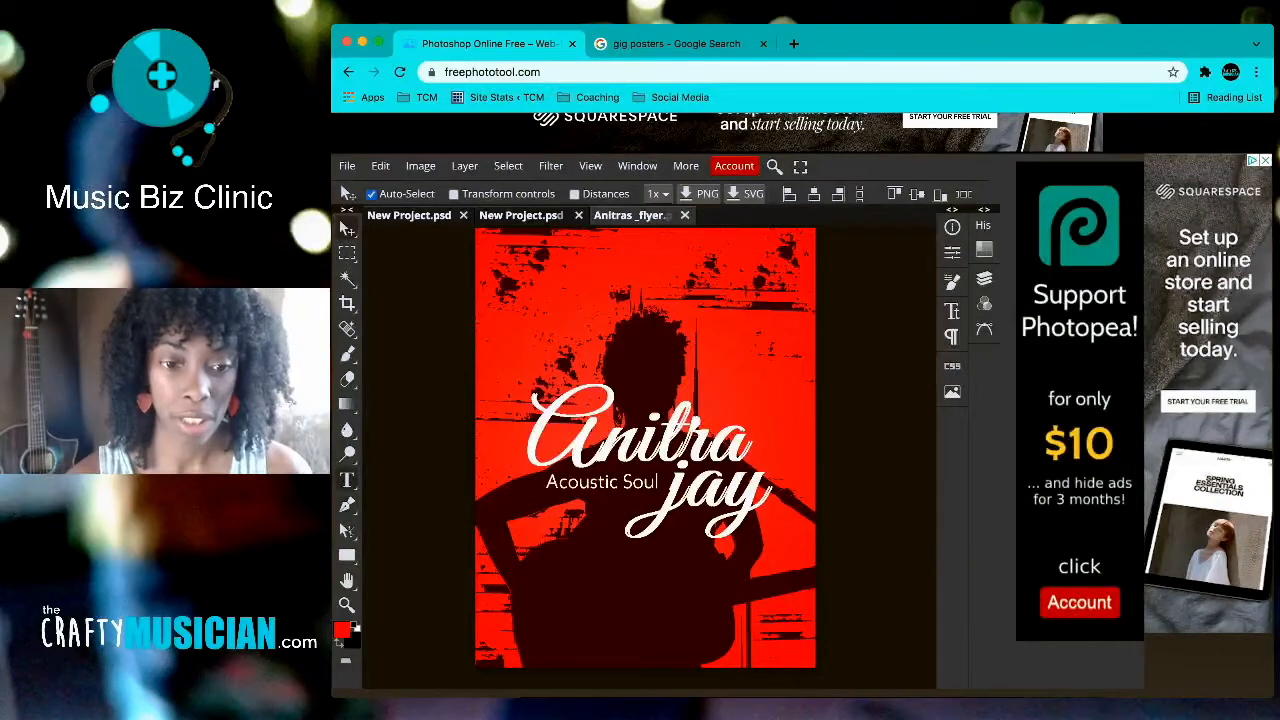
key(t)
Step: Add the details line 'Nov 21 | Silos | 7PM | Free' near the poster bottom, shifted slightly left
drag(538, 630, 782, 660)
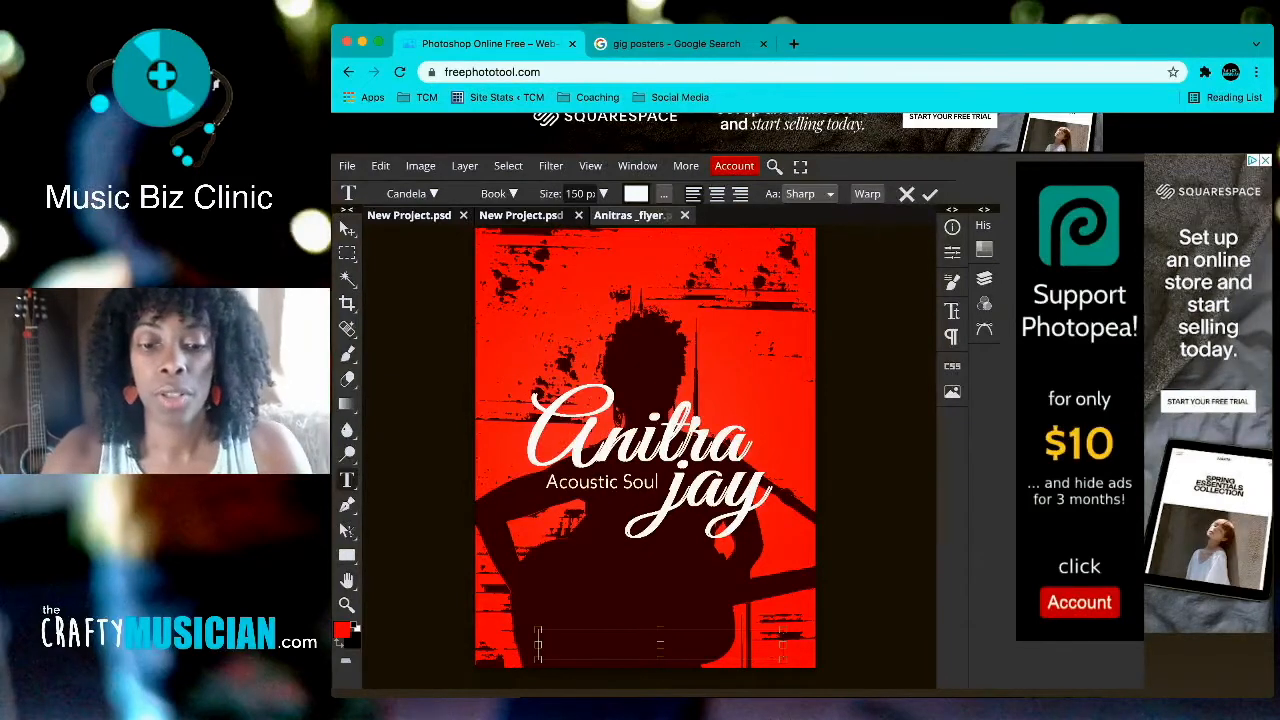
text(Nove)
key(BackSpace)
text(1)
key(BackSpace)
text(21)
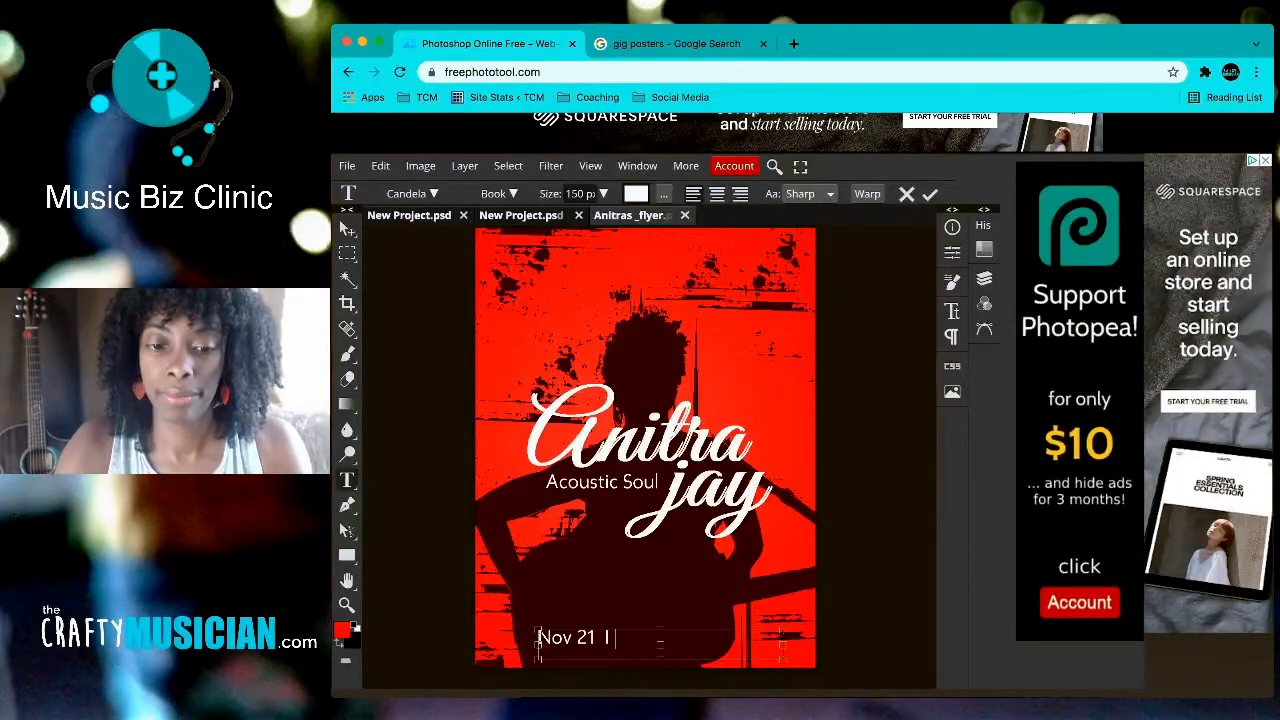
text( I)
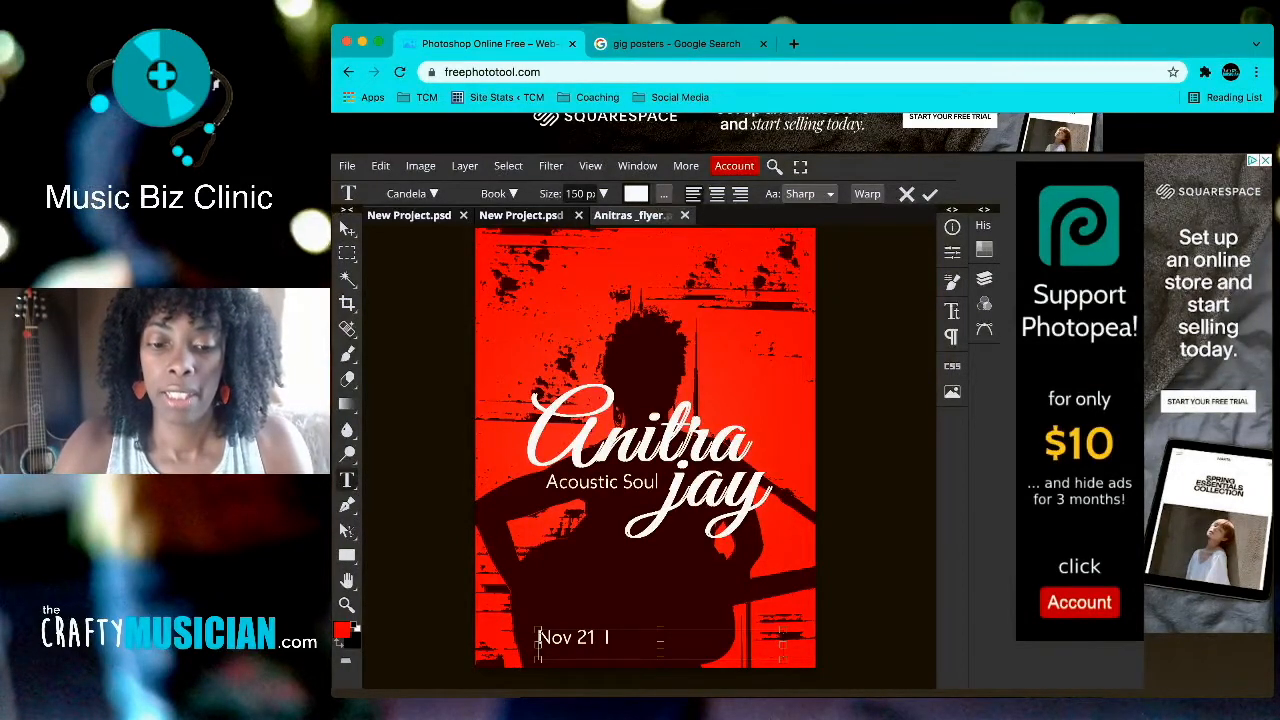
text( Silow)
key(BackSpace)
text(s)
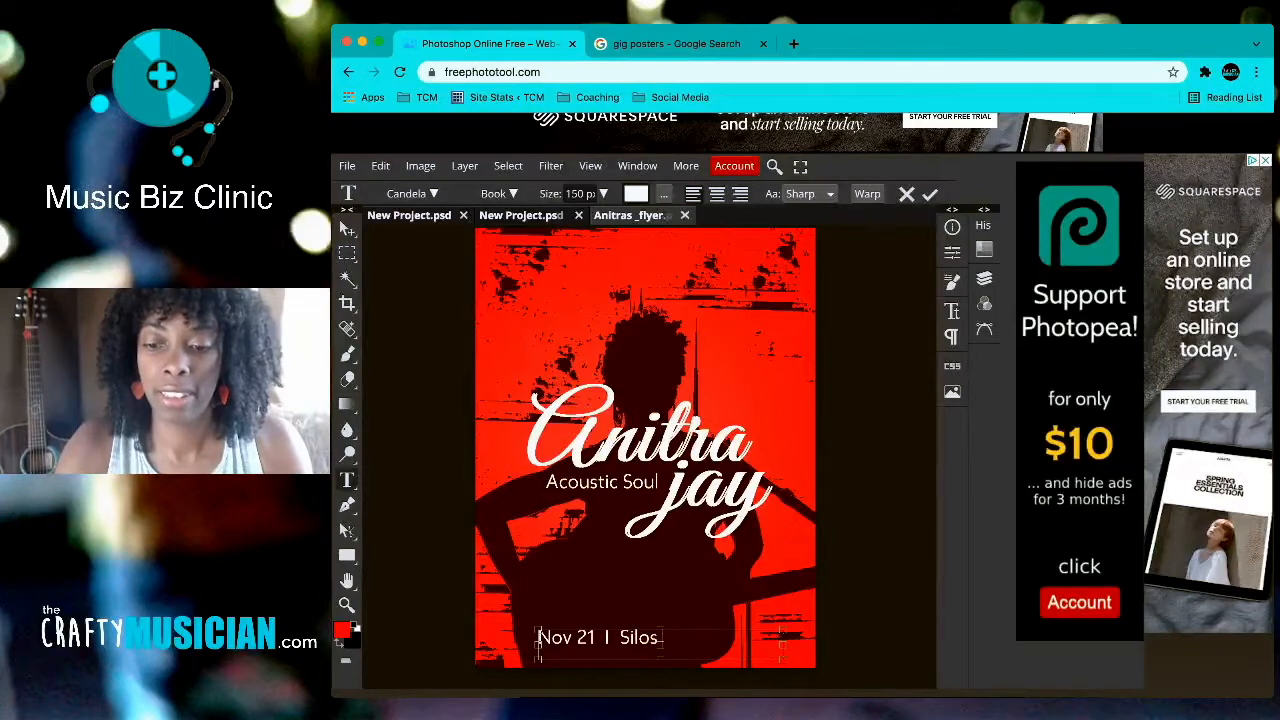
text( I)
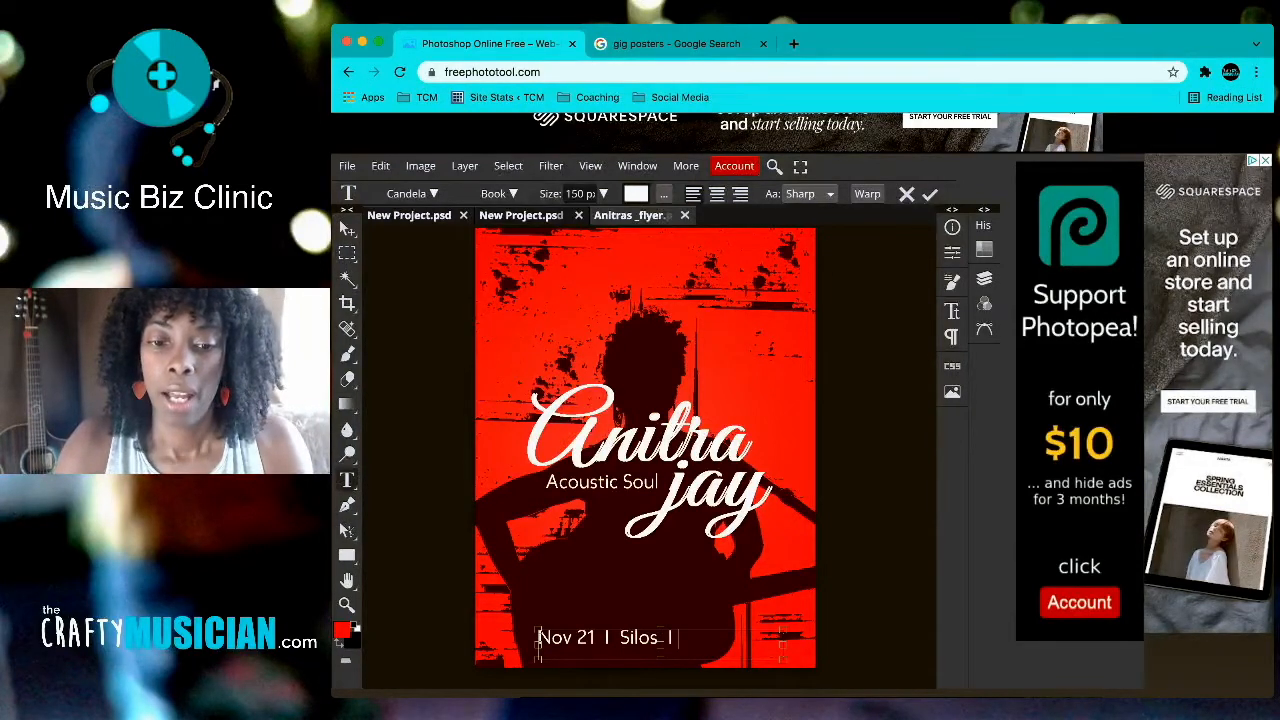
text( Fri)
key(BackSpace)
key(BackSpace)
key(BackSpace)
key(BackSpace)
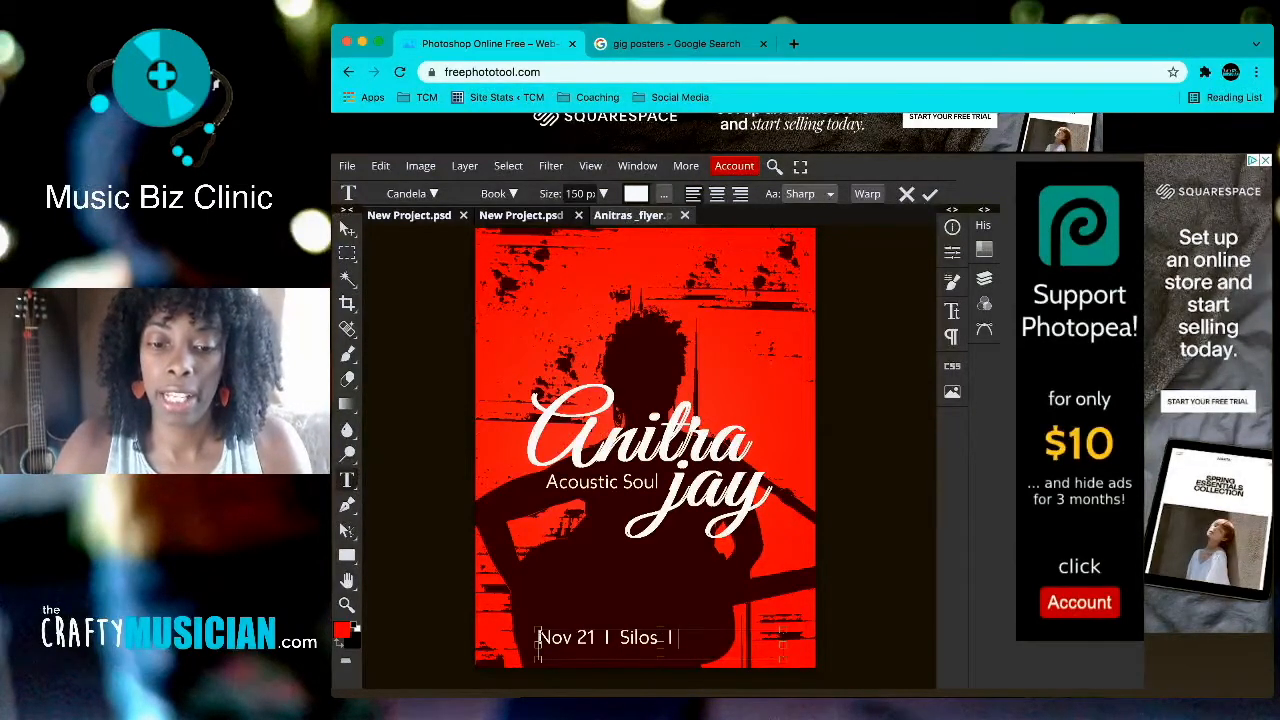
text(7PM)
key(BackSpace)
key(BackSpace)
text(PM V)
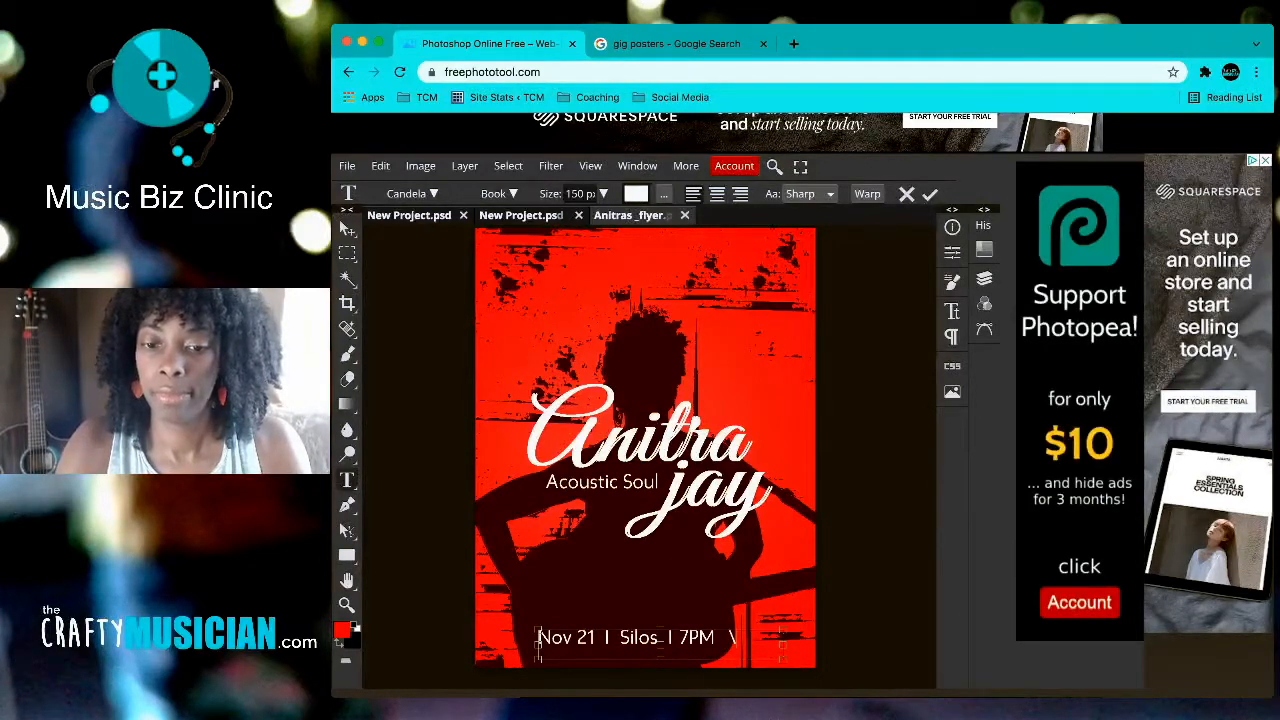
key(BackSpace)
text(| Free)
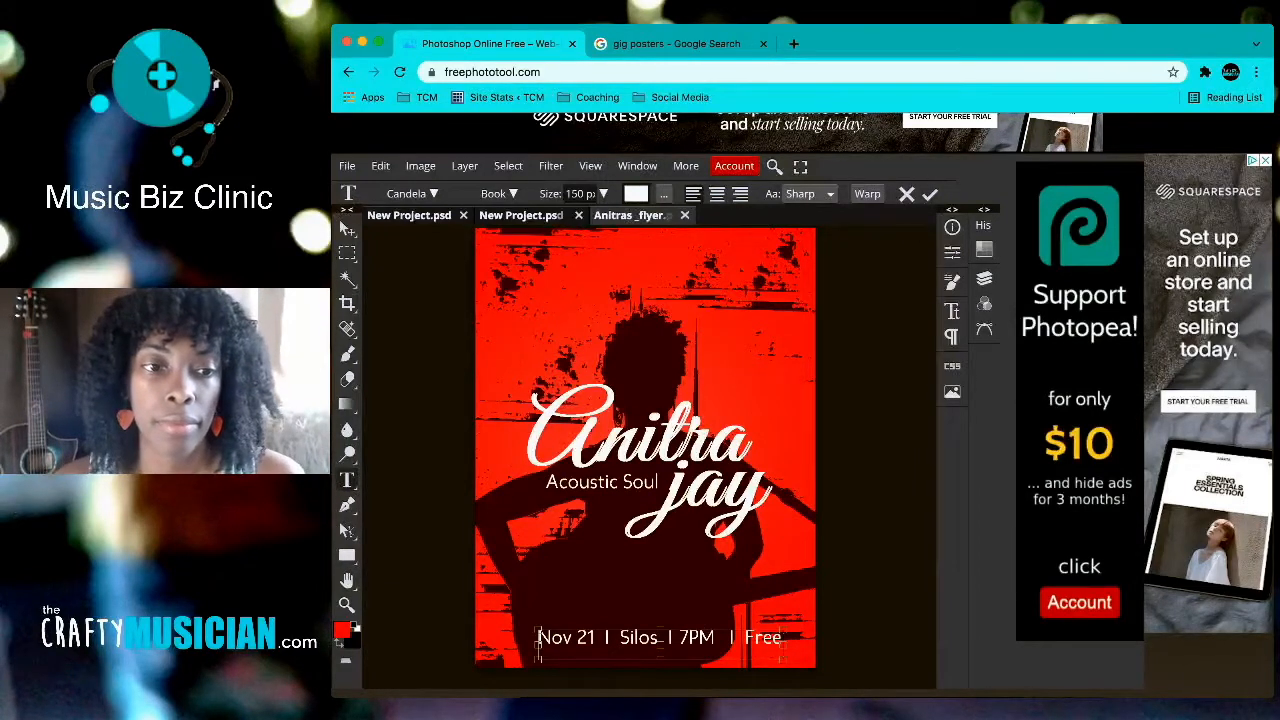
click(345, 227)
drag(644, 637, 630, 642)
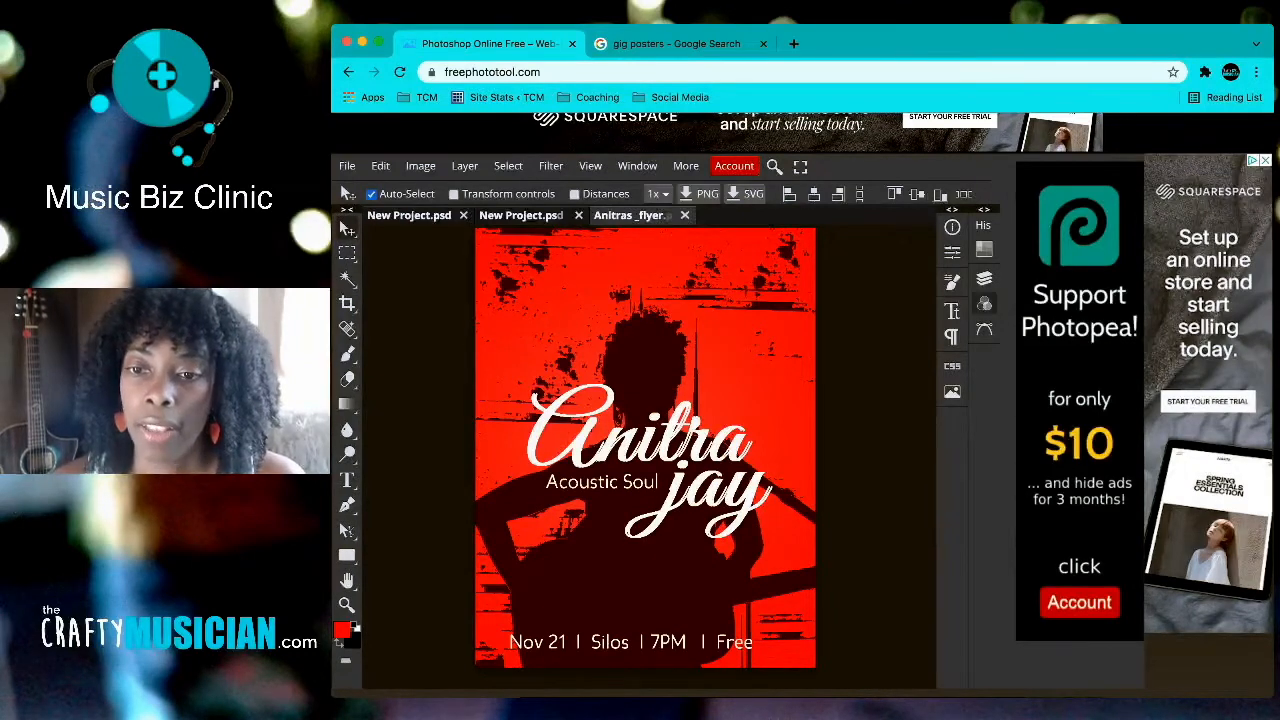
Step: Set the bottom details line to All Caps at 110 px and nudge it right to fit
click(952, 311)
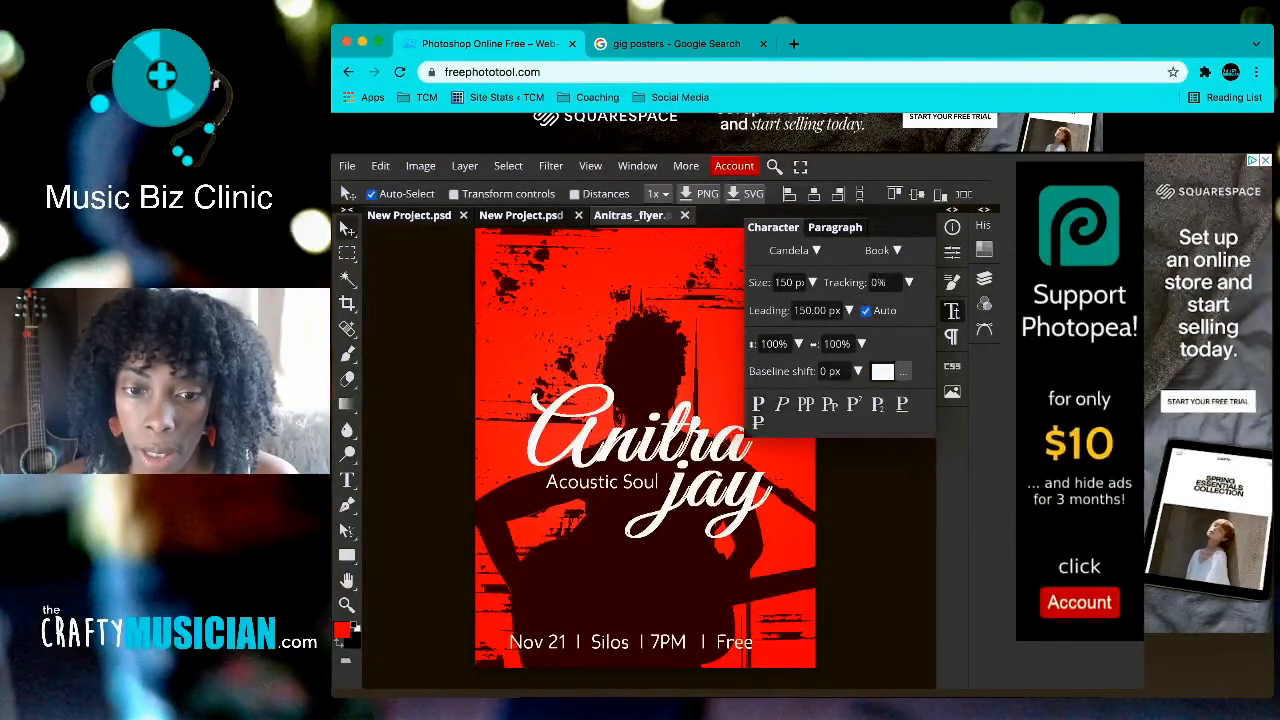
click(806, 403)
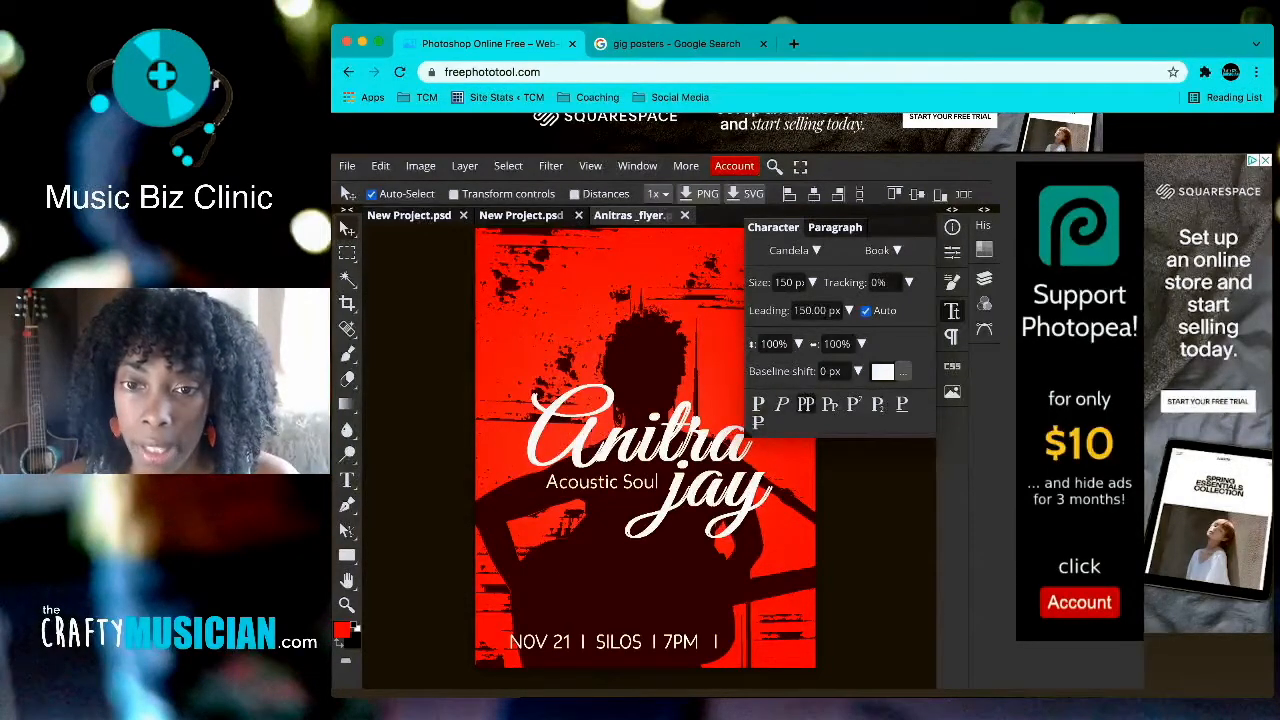
click(789, 282)
click(812, 282)
drag(812, 306, 809, 306)
drag(616, 640, 625, 637)
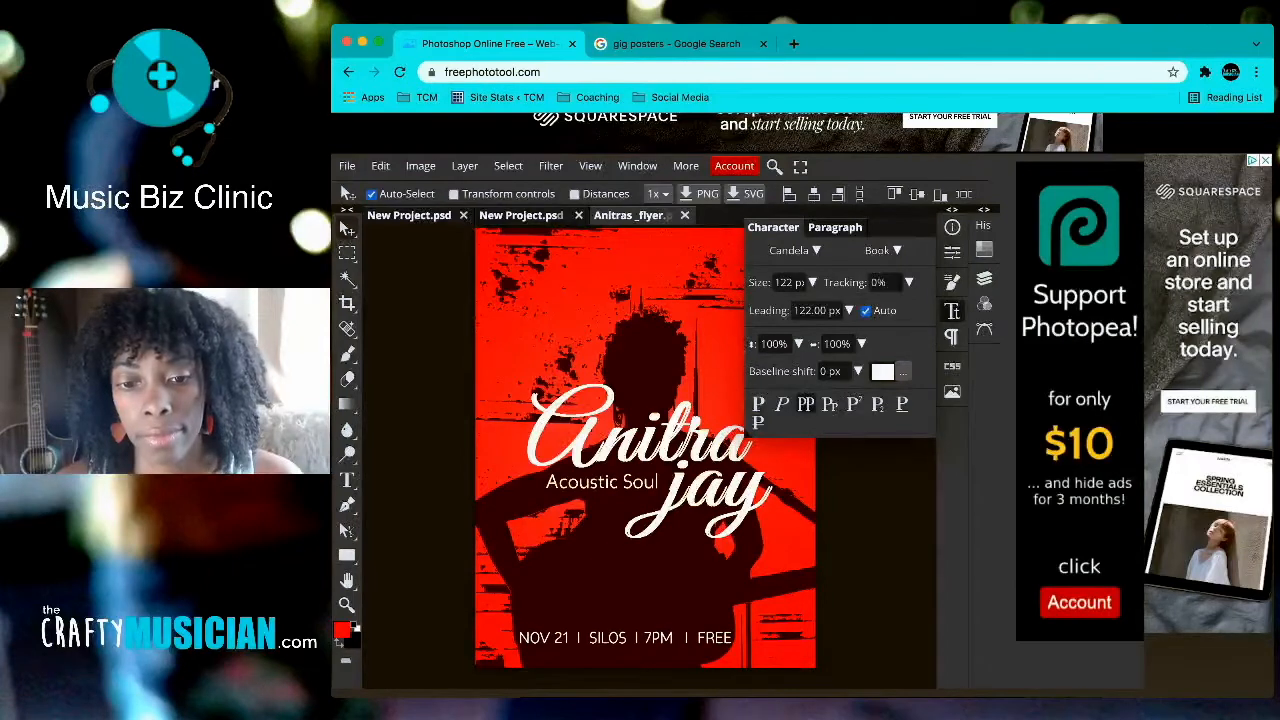
click(790, 283)
click(812, 283)
drag(808, 307, 806, 307)
drag(614, 637, 626, 637)
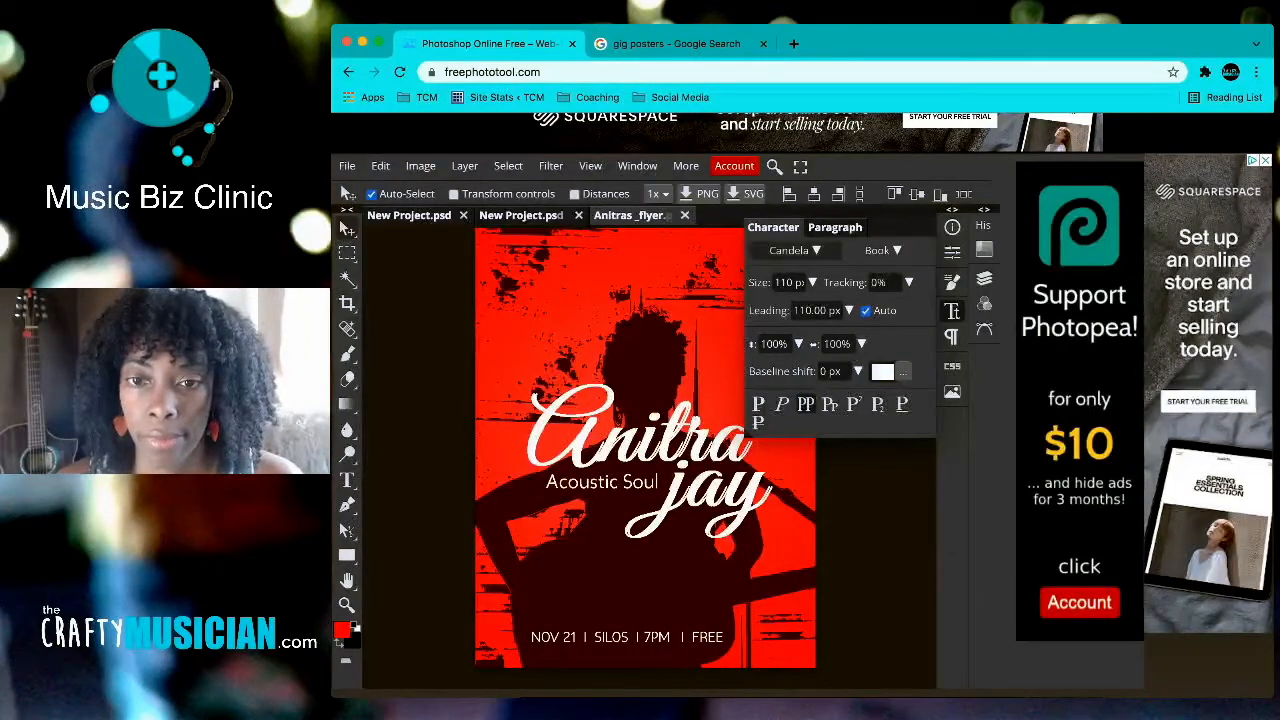
click(952, 311)
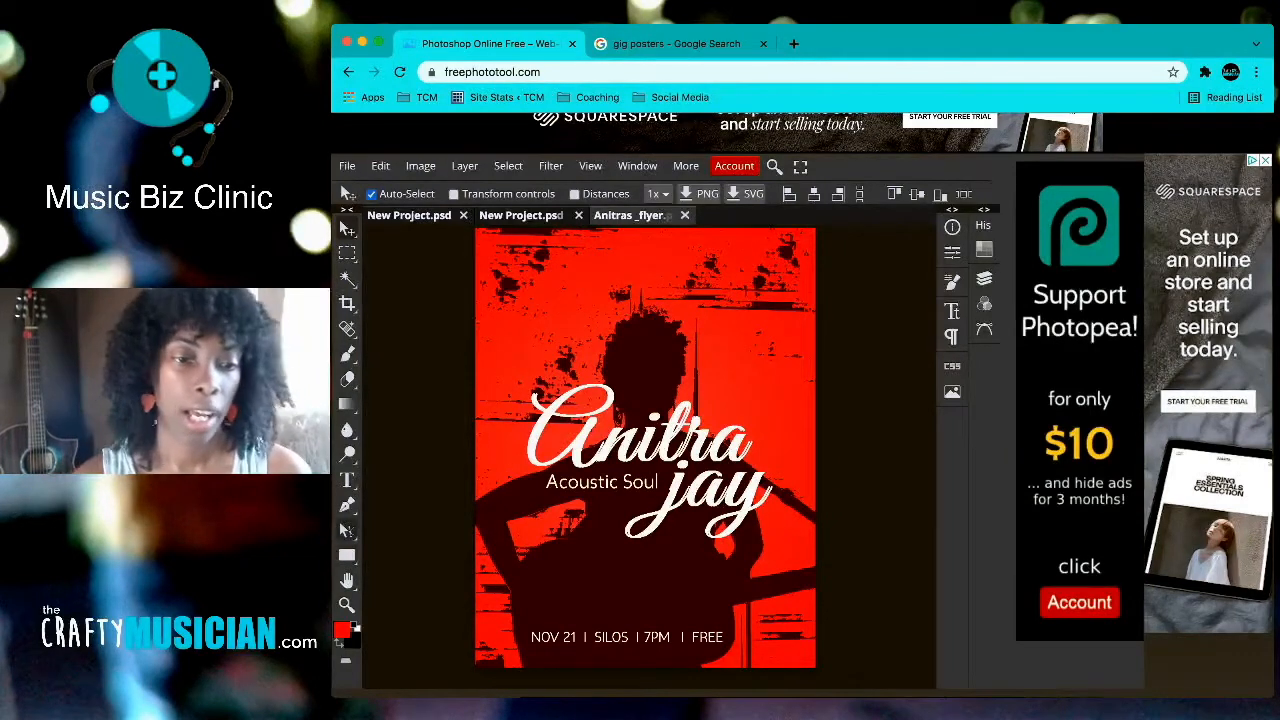
Step: Draw a thin rectangle bar above the date line and fill it with red fb0f0f
click(347, 555)
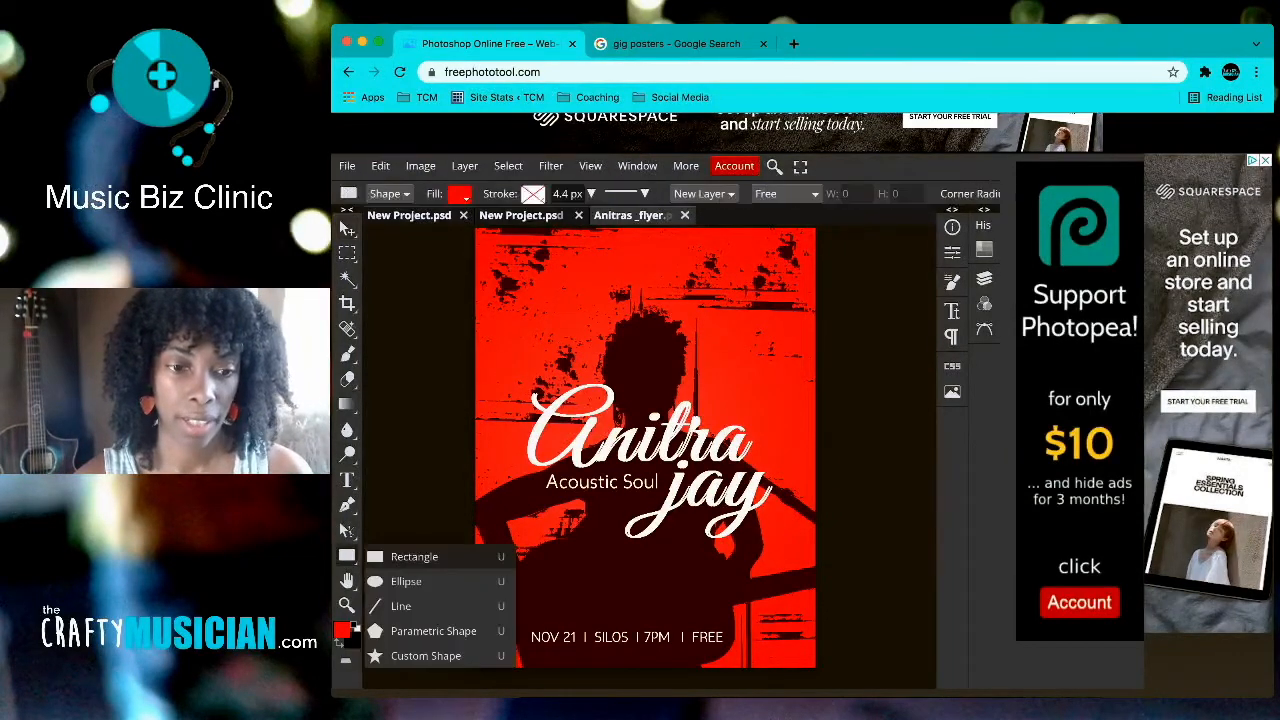
drag(541, 594, 725, 627)
click(347, 229)
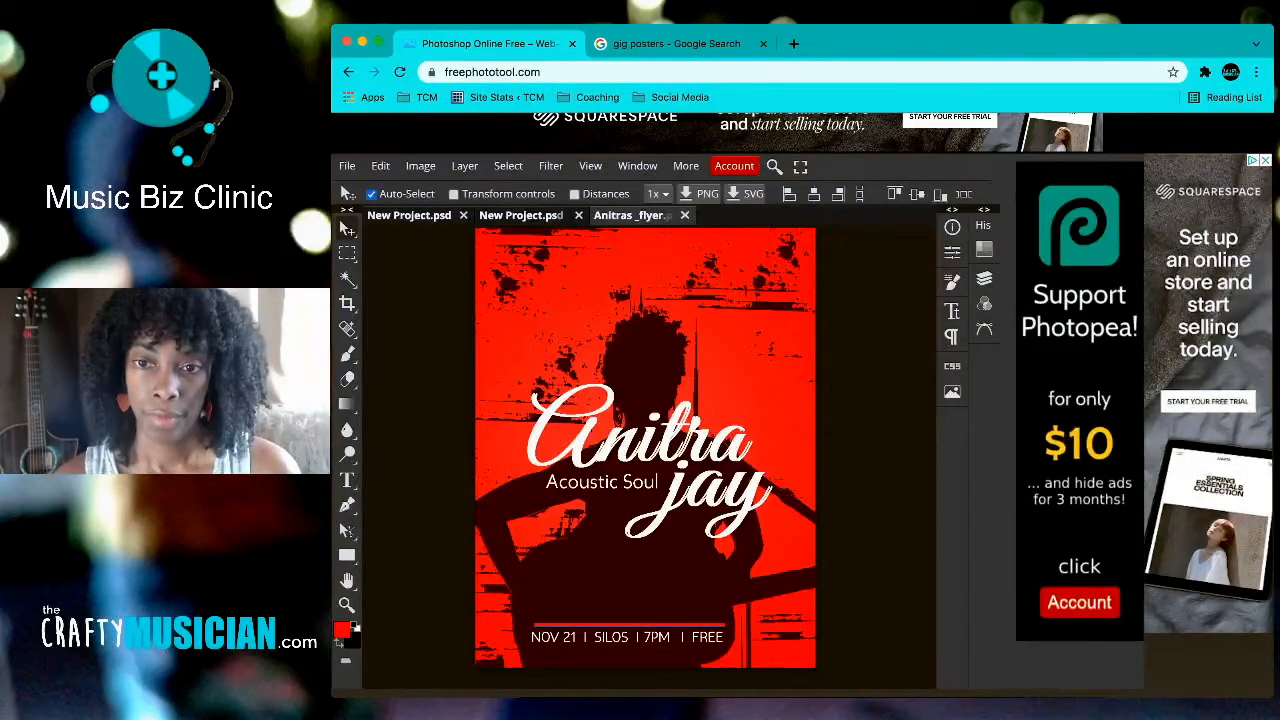
click(984, 279)
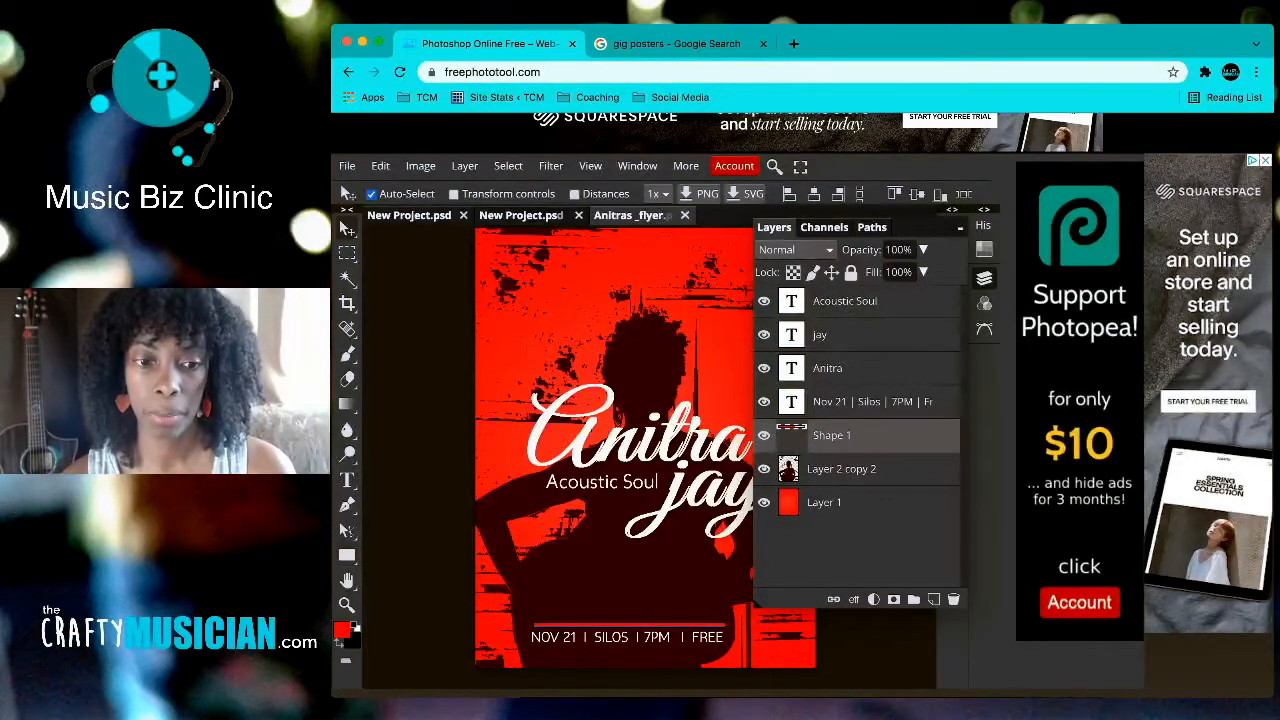
key(u)
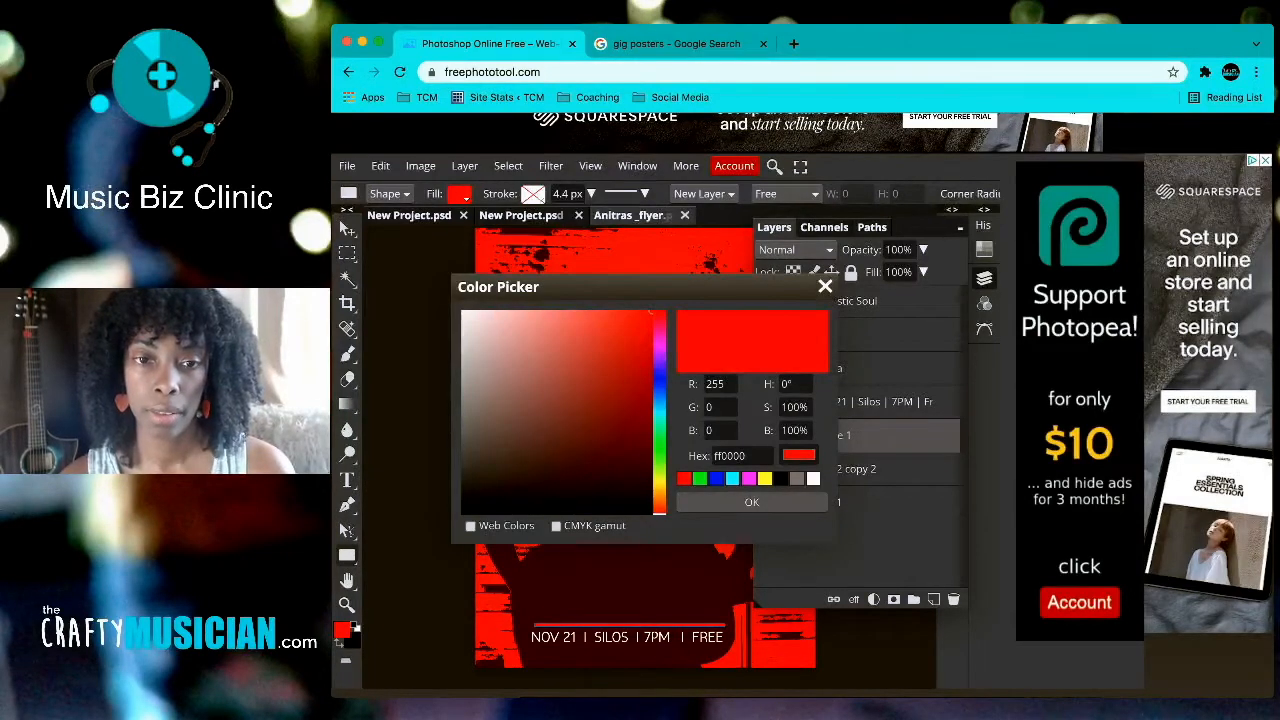
click(637, 314)
click(640, 313)
click(751, 502)
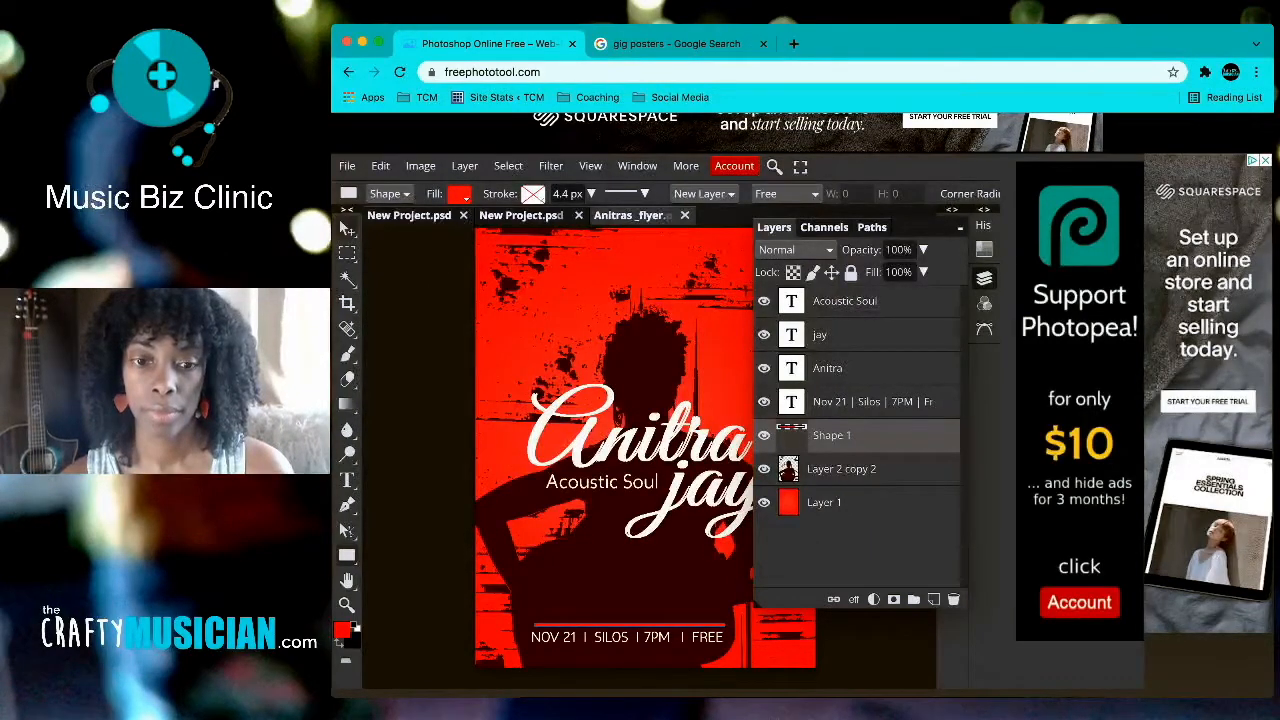
click(347, 229)
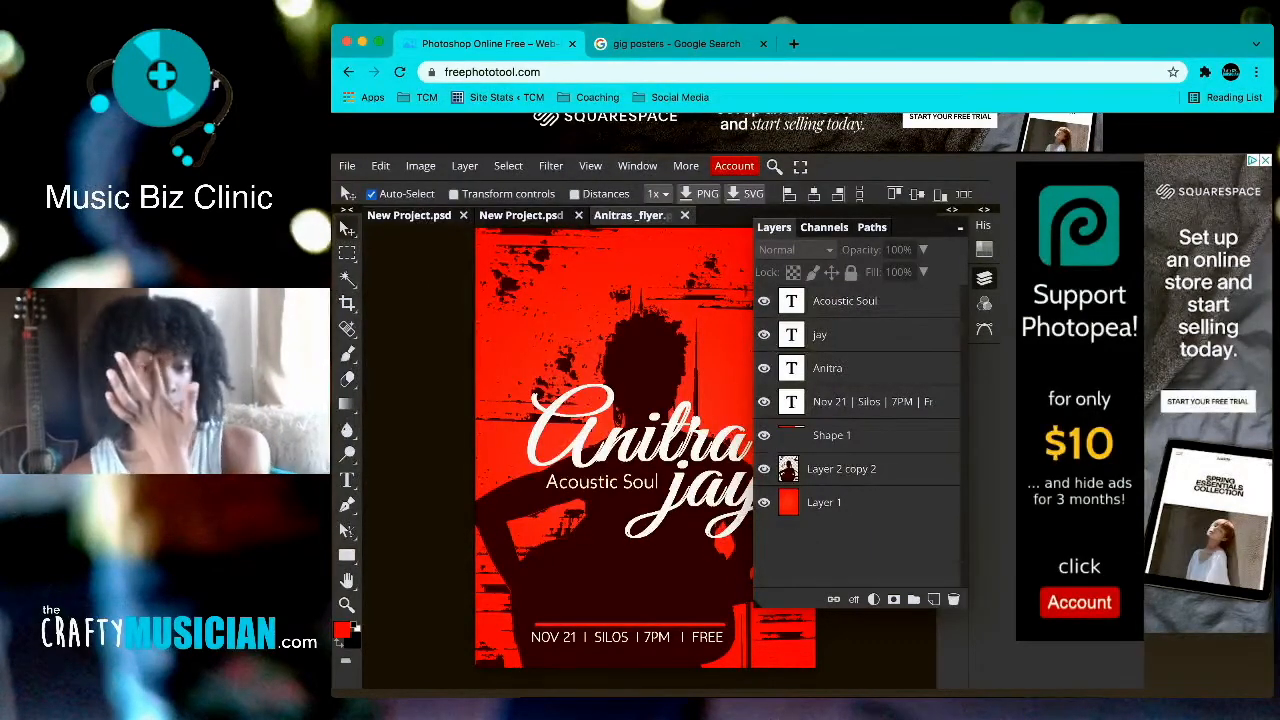
Step: Scale the Shape 1 red rule's height down to 56% to make it thinner
click(841, 468)
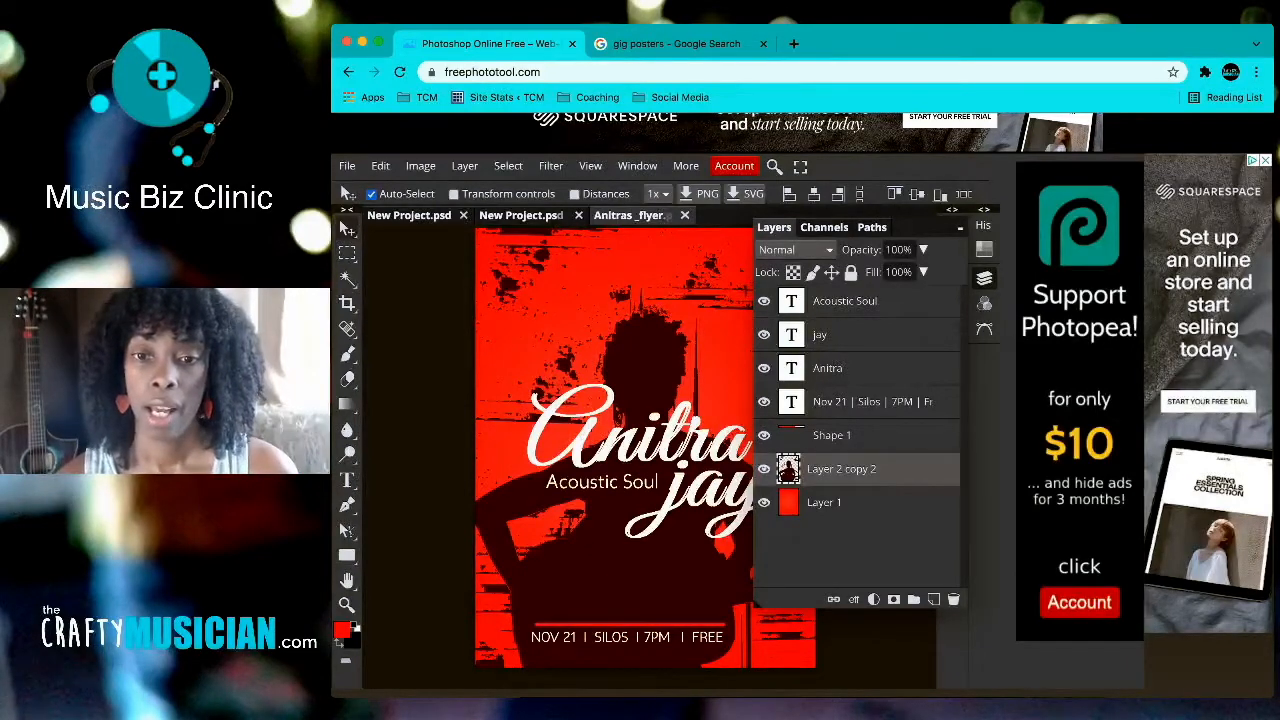
key(super+plus)
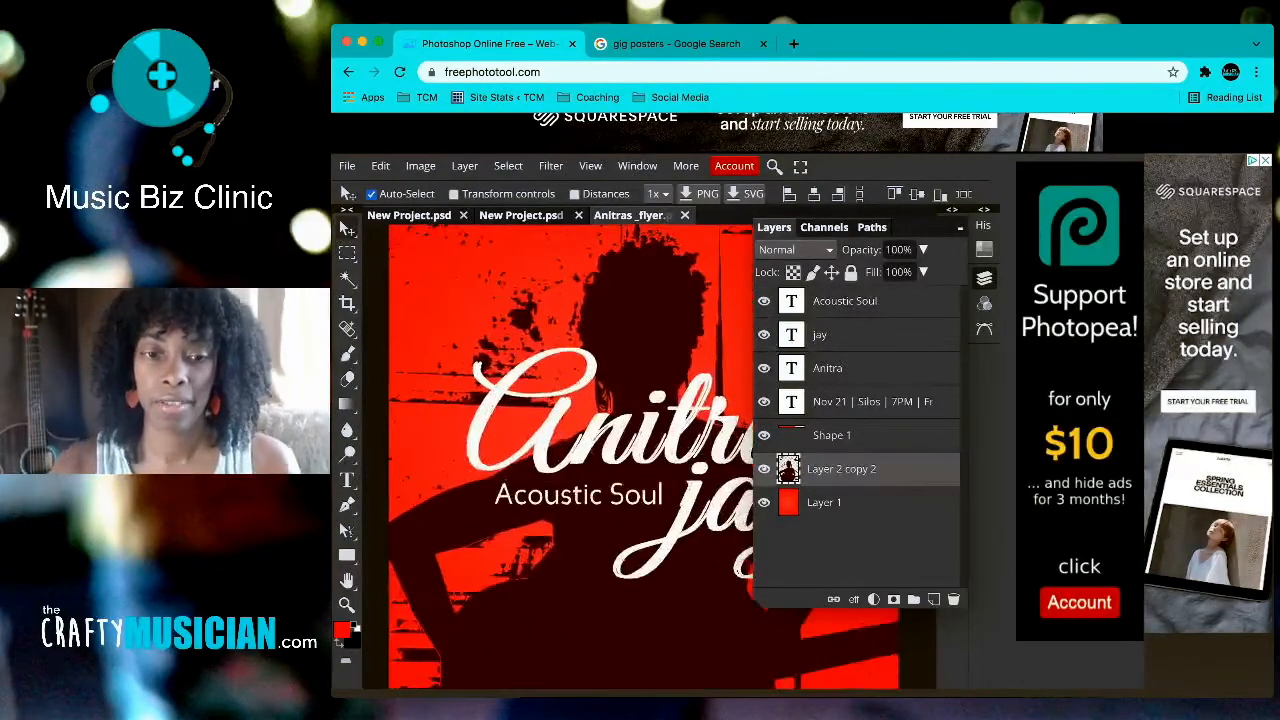
key(super+plus)
scroll(558, 456, down, 5)
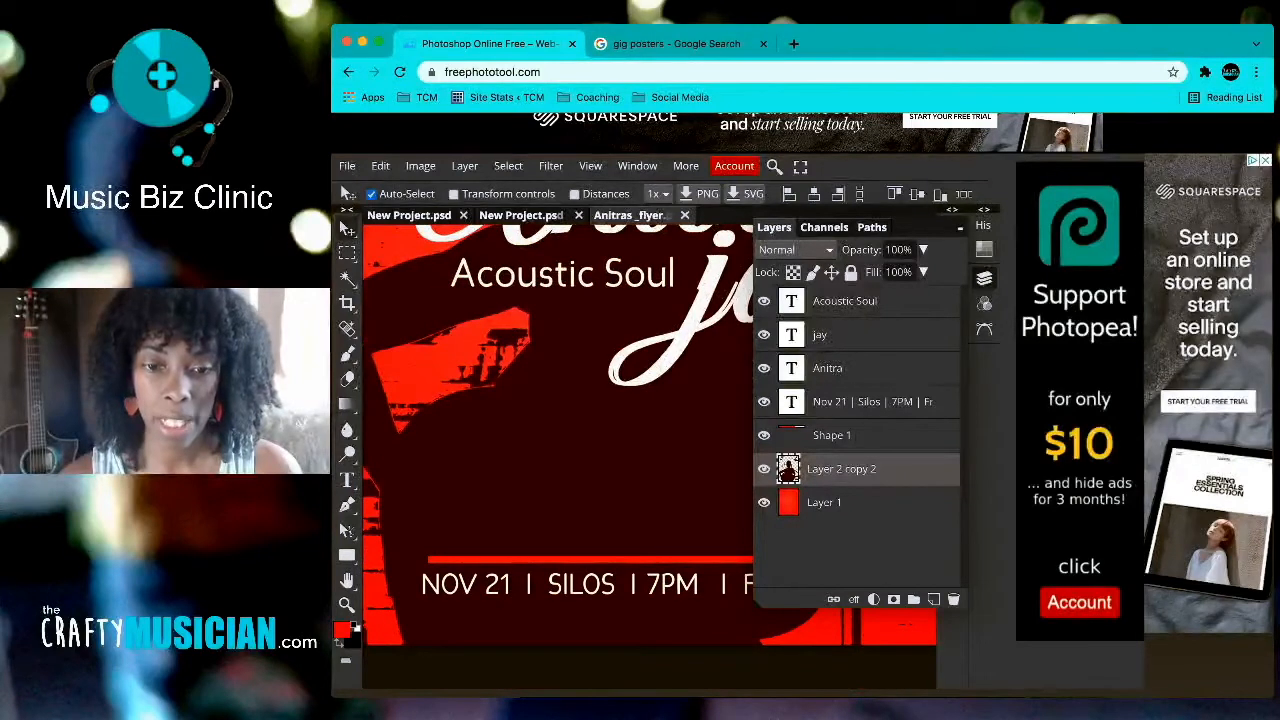
click(832, 435)
click(454, 193)
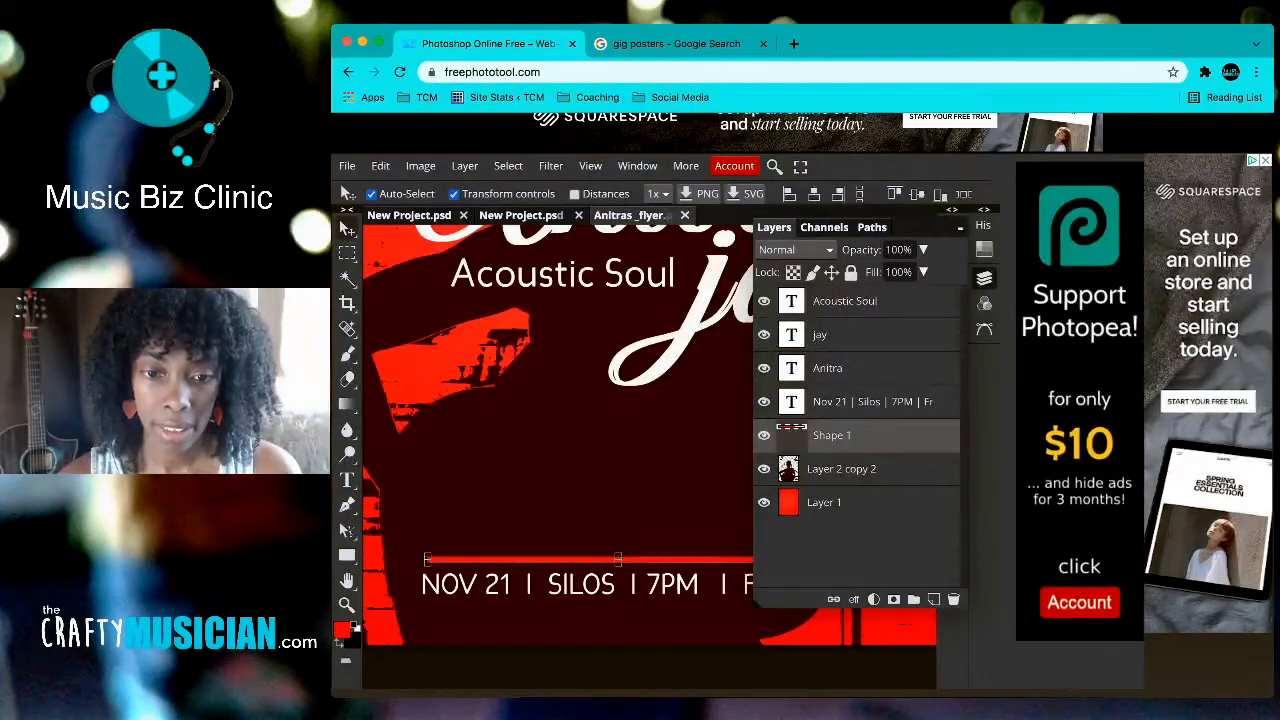
drag(618, 564, 618, 558)
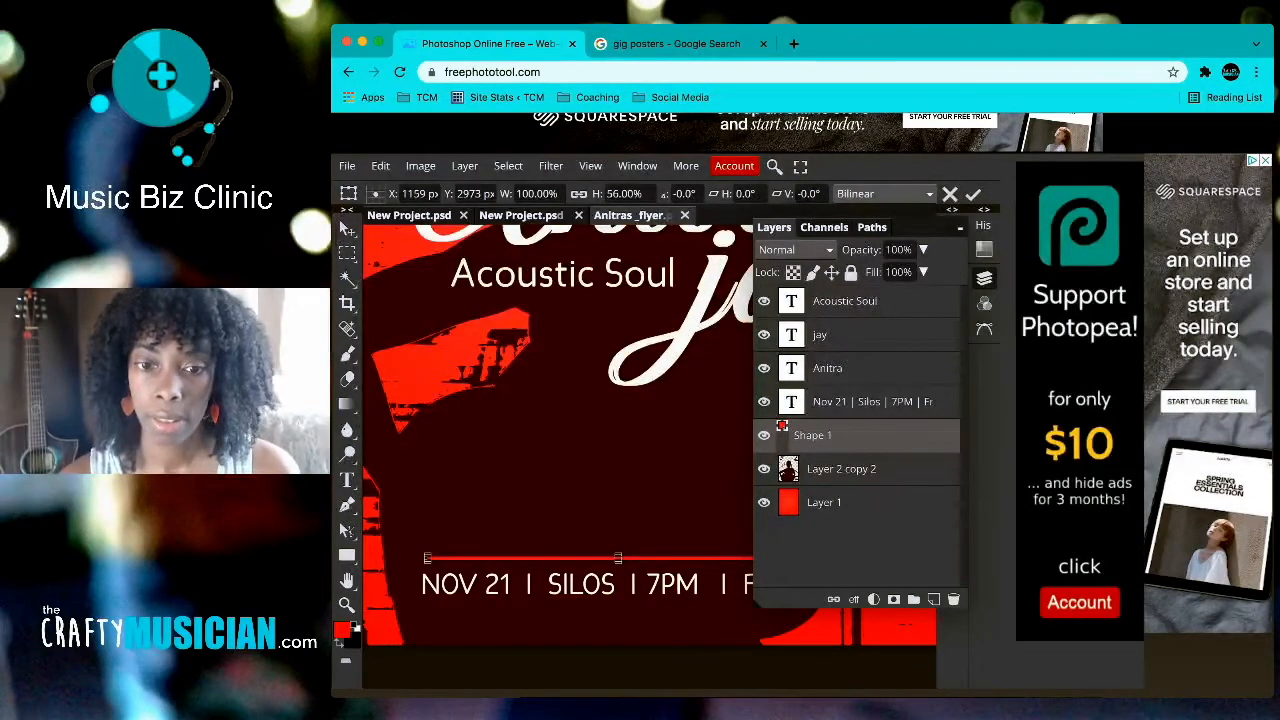
key(super+minus)
key(super+minus)
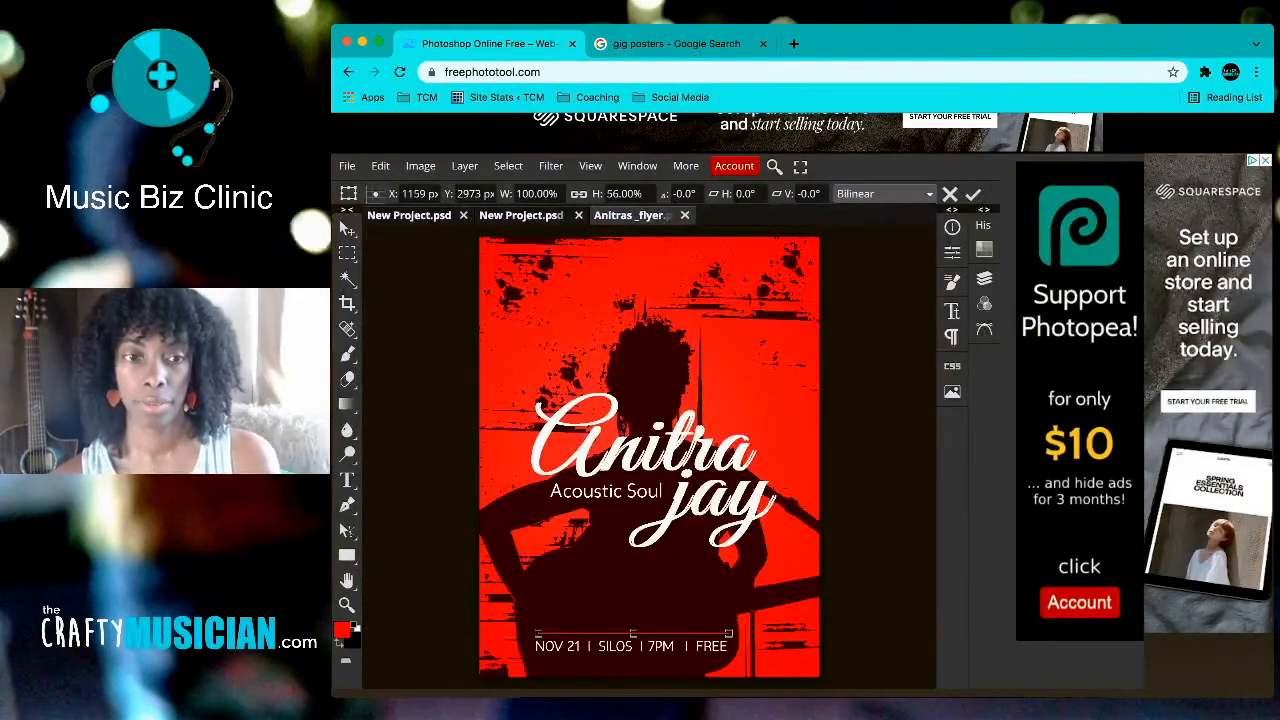
key(Return)
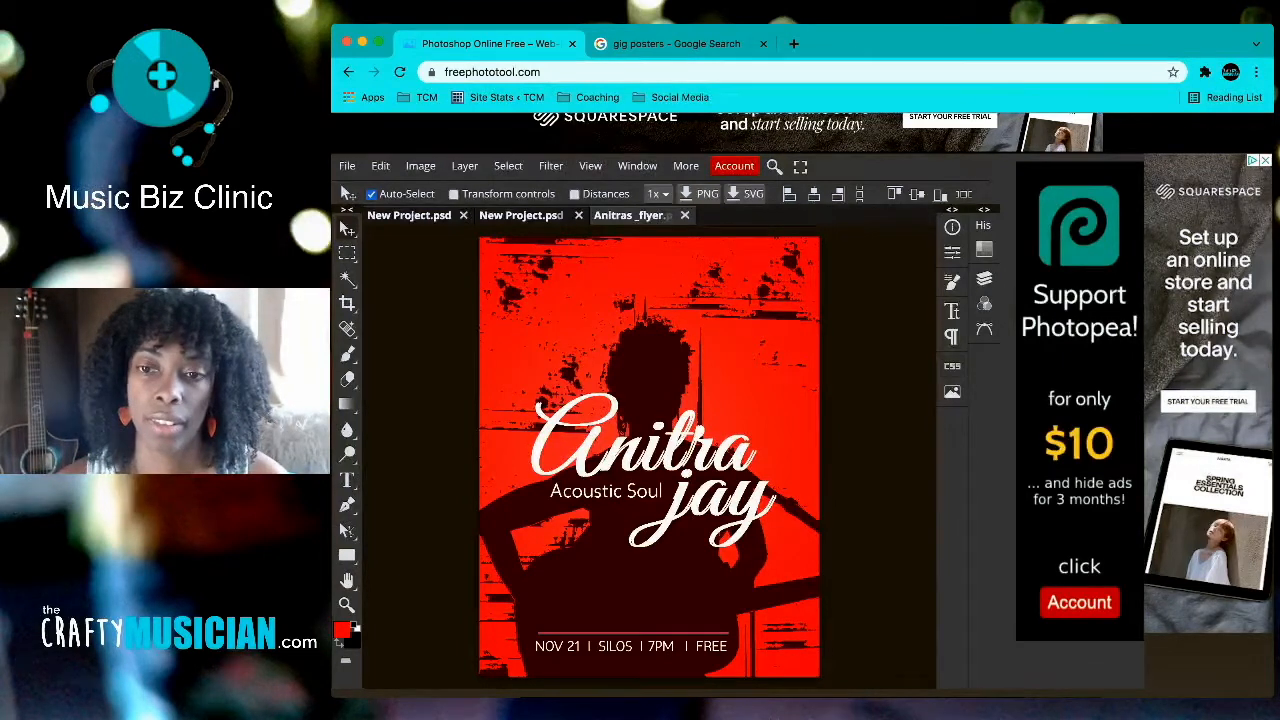
Step: Hide the Shape 1 red rule layer, then compare the flyer with the gig poster search results
click(984, 278)
click(764, 435)
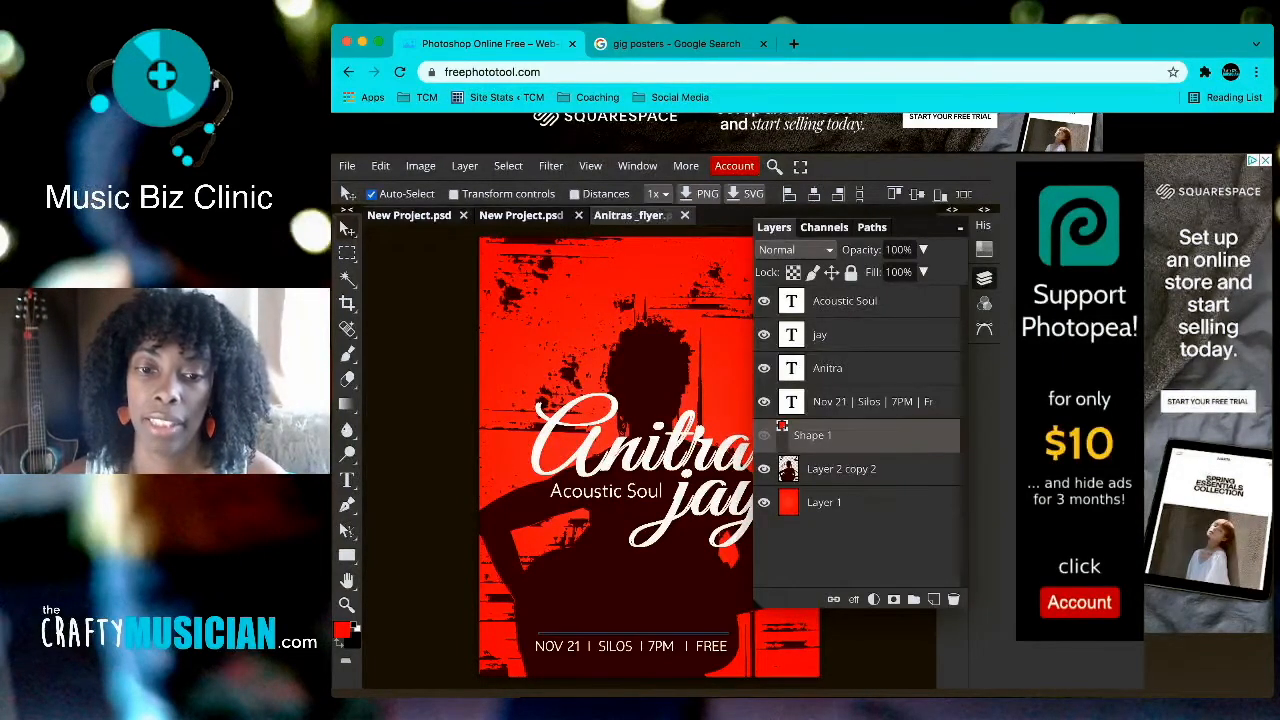
click(984, 278)
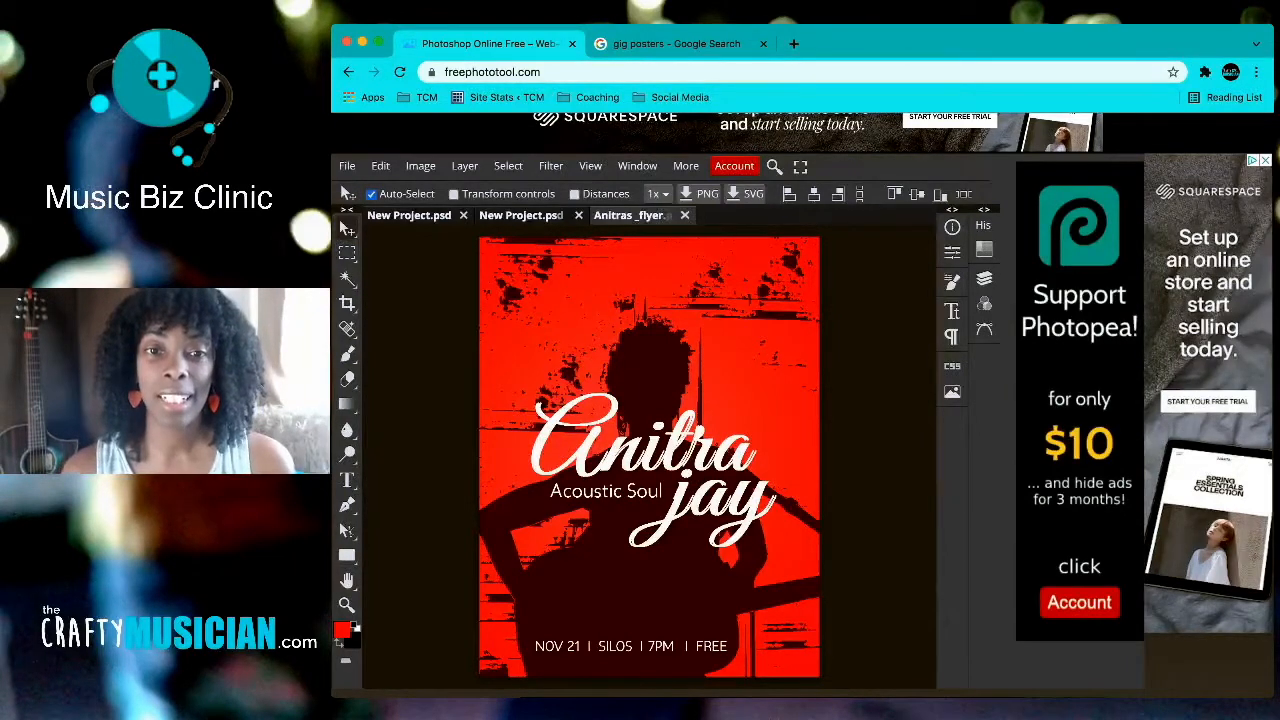
click(678, 44)
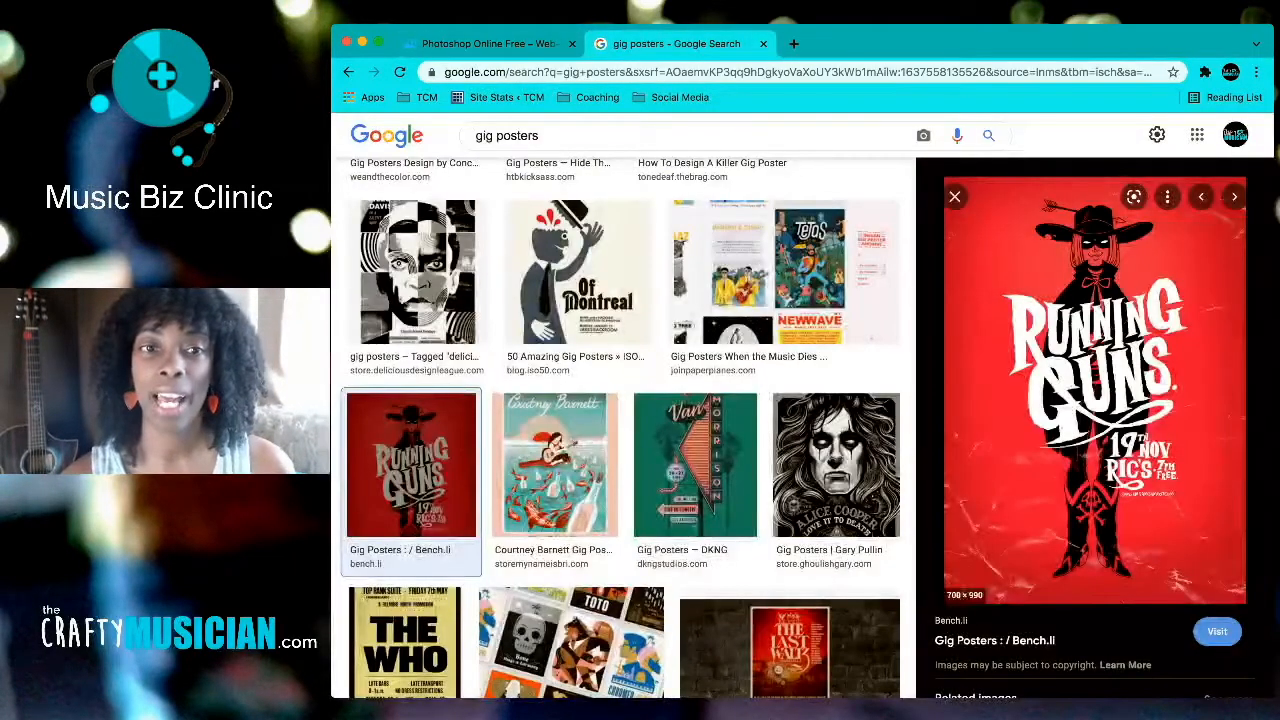
click(488, 44)
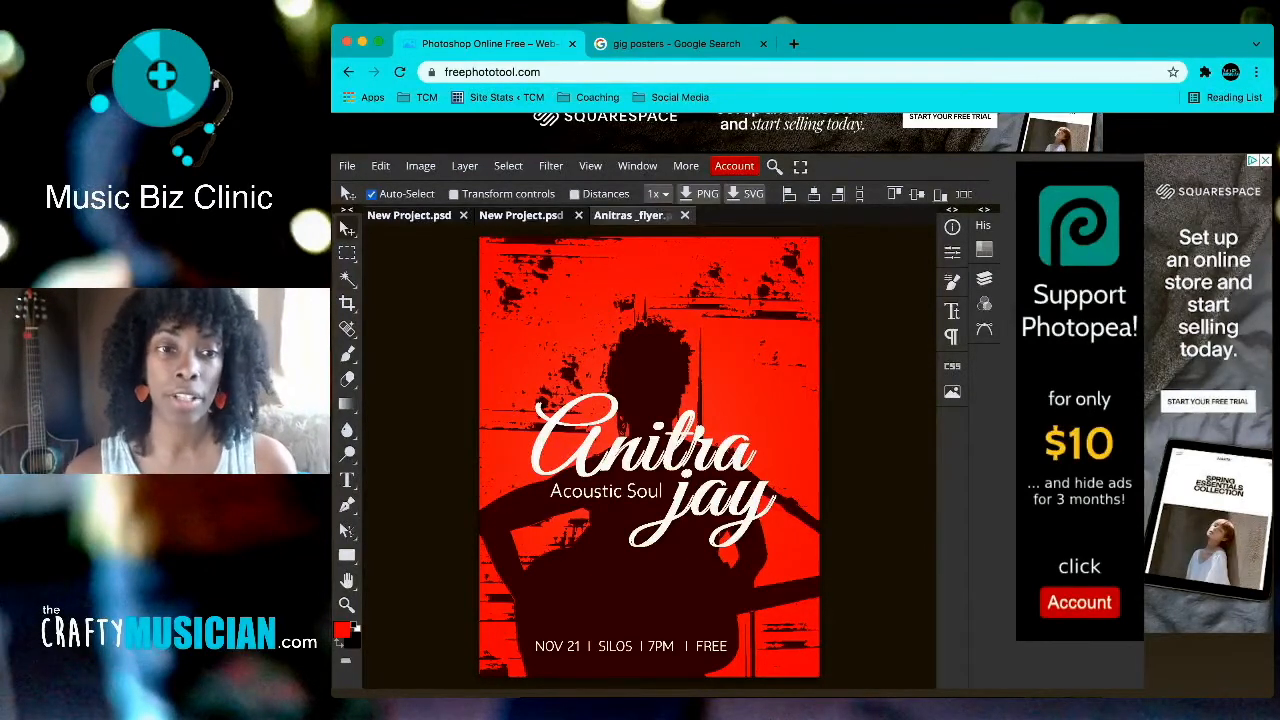
Step: Export the poster as 'Anitras _flyer.jpg', a 2550 × 3300 px JPG at 70% quality
click(347, 166)
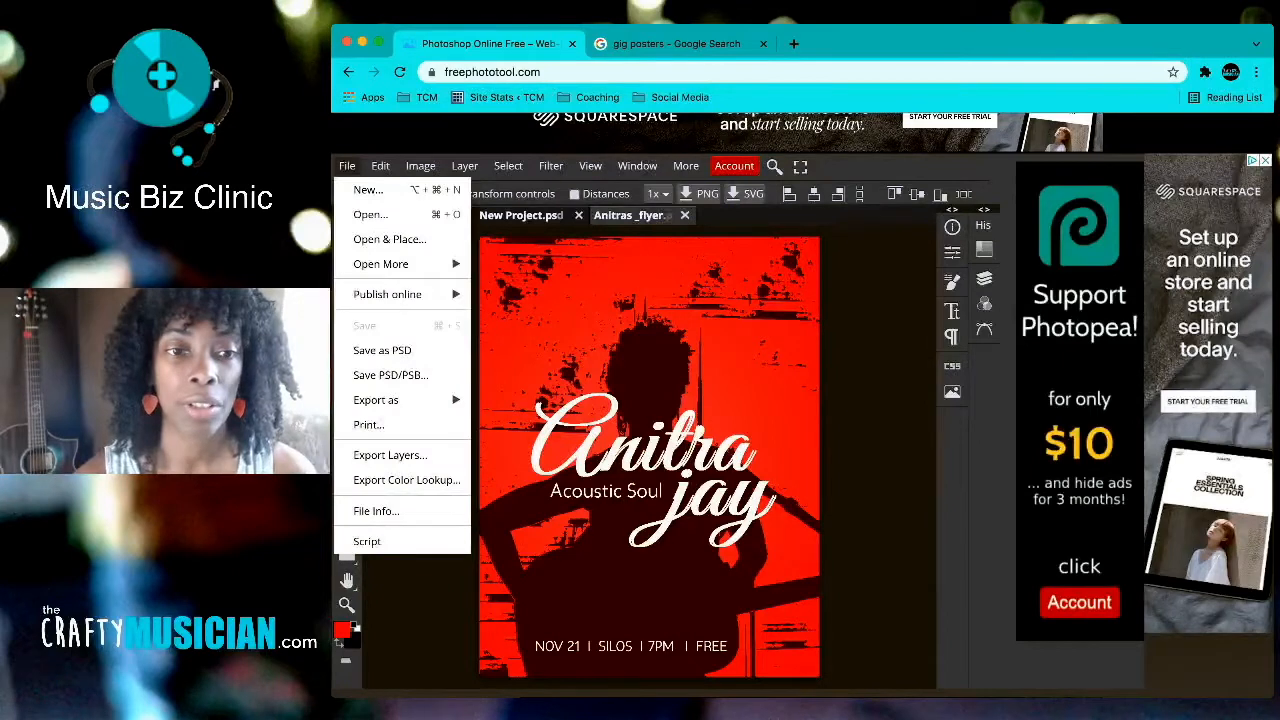
mouse_move(400, 399)
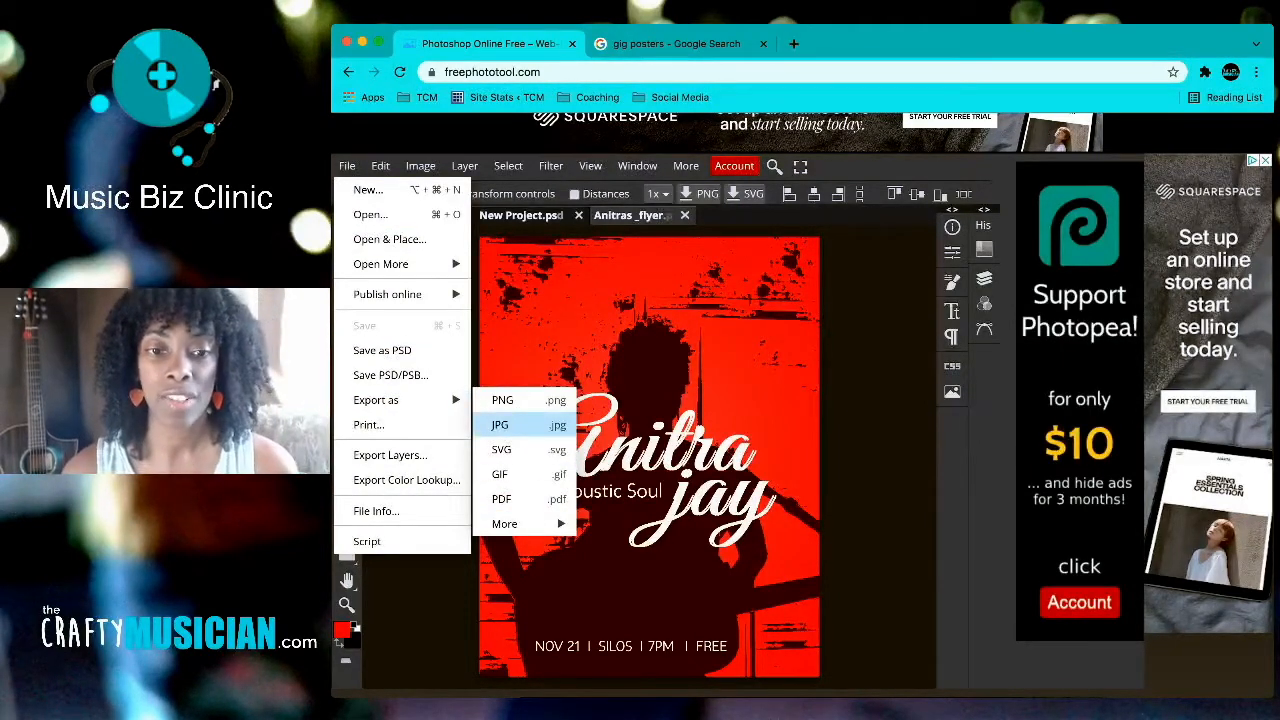
click(500, 425)
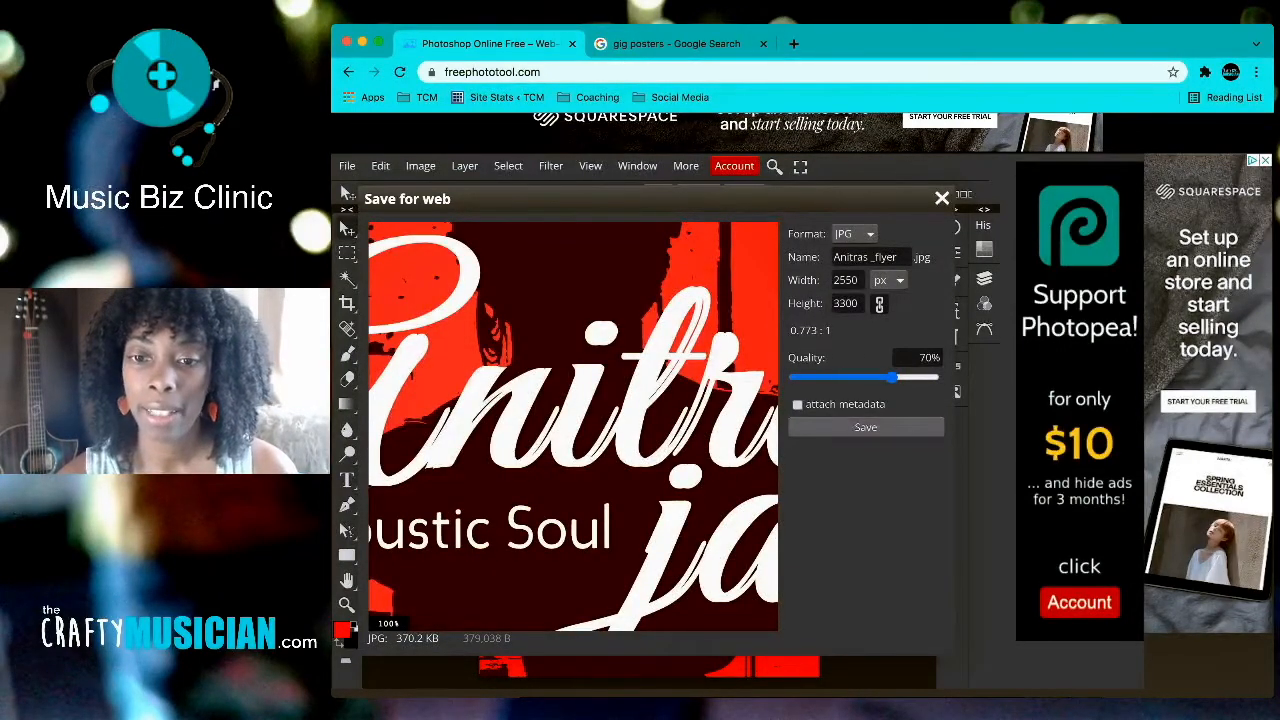
click(865, 427)
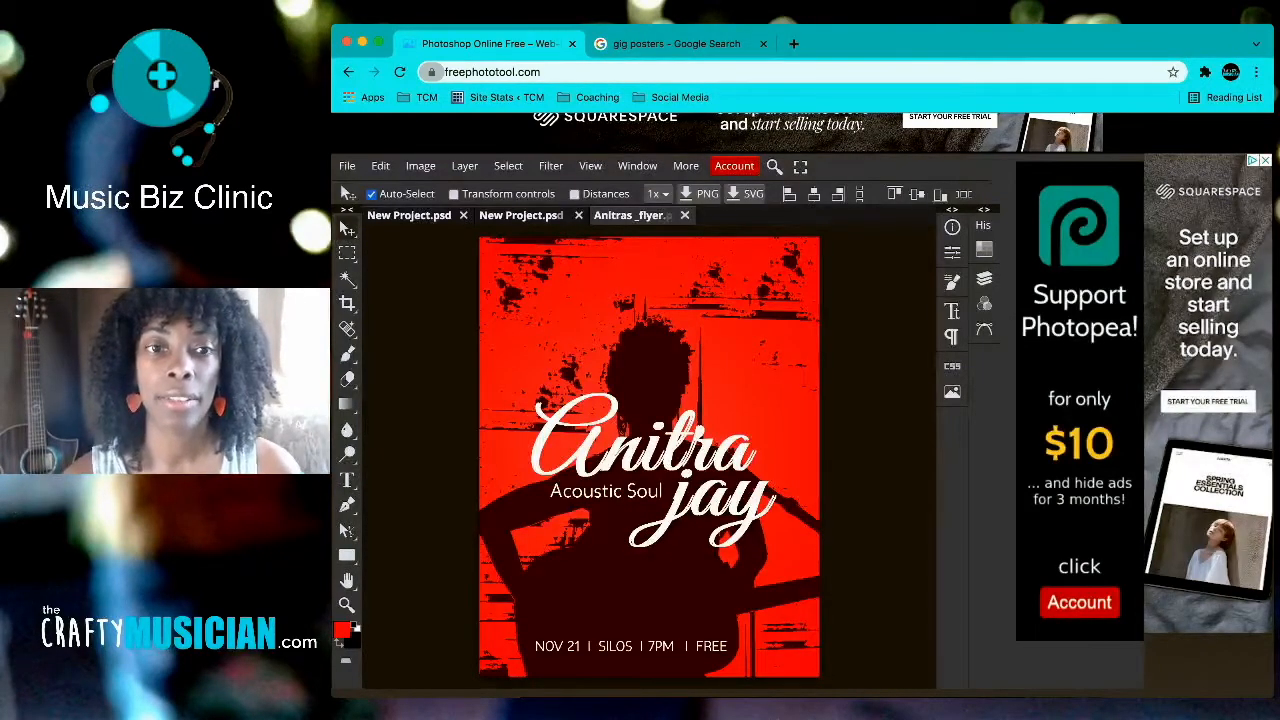